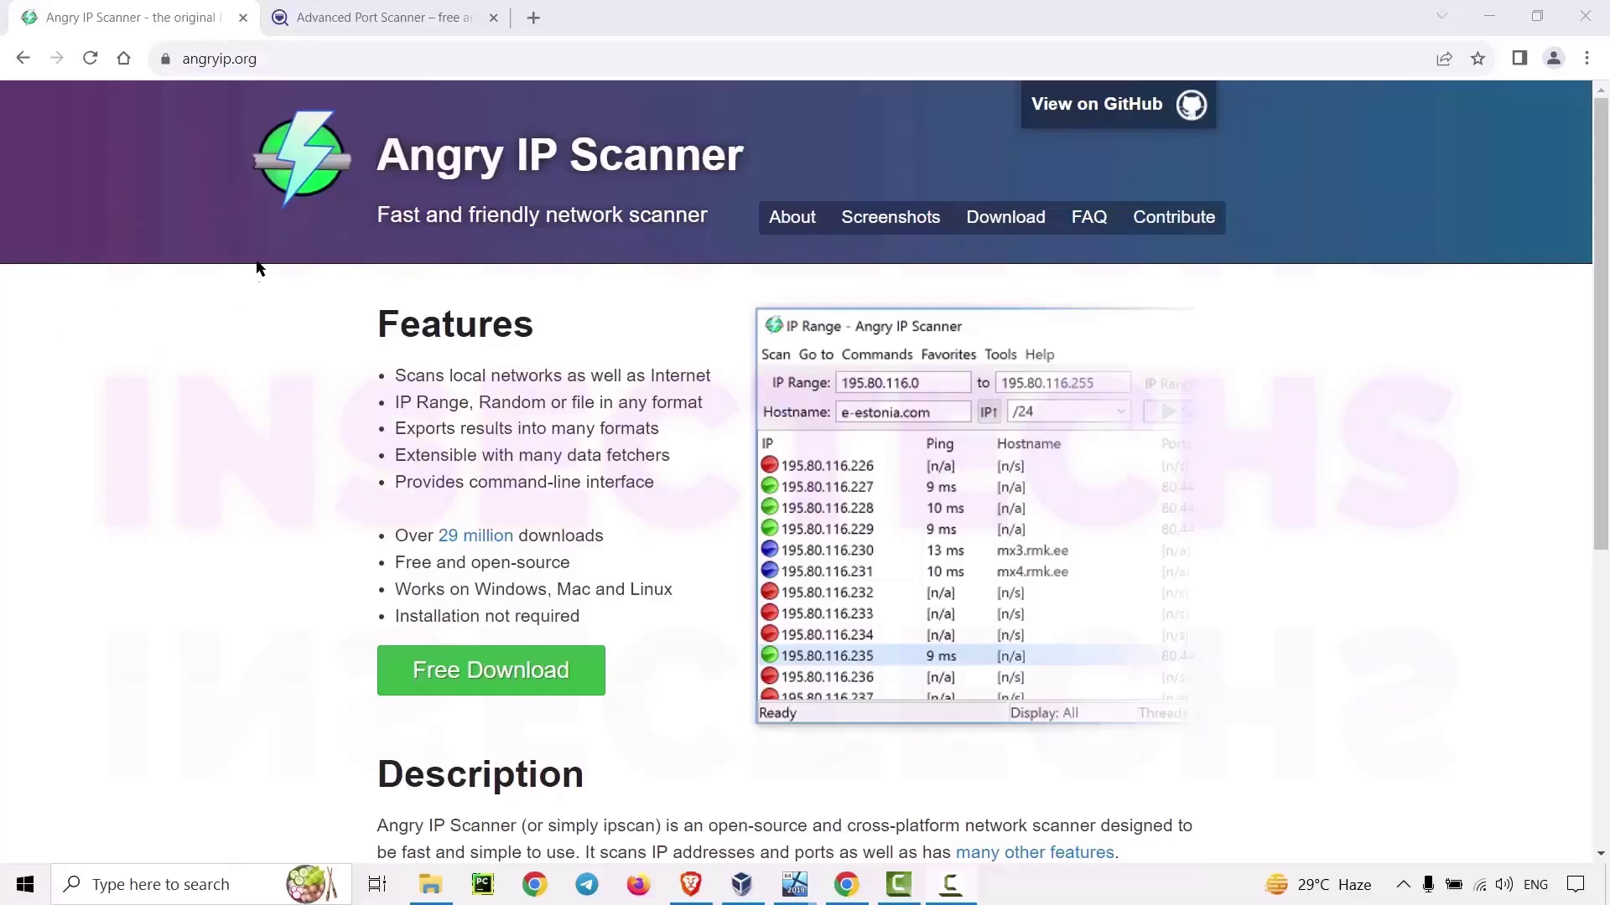
Review the Angry IP Scanner feature list and description on angryip.org, and locate its downloaded installer on the desktop
left_click(322, 56)
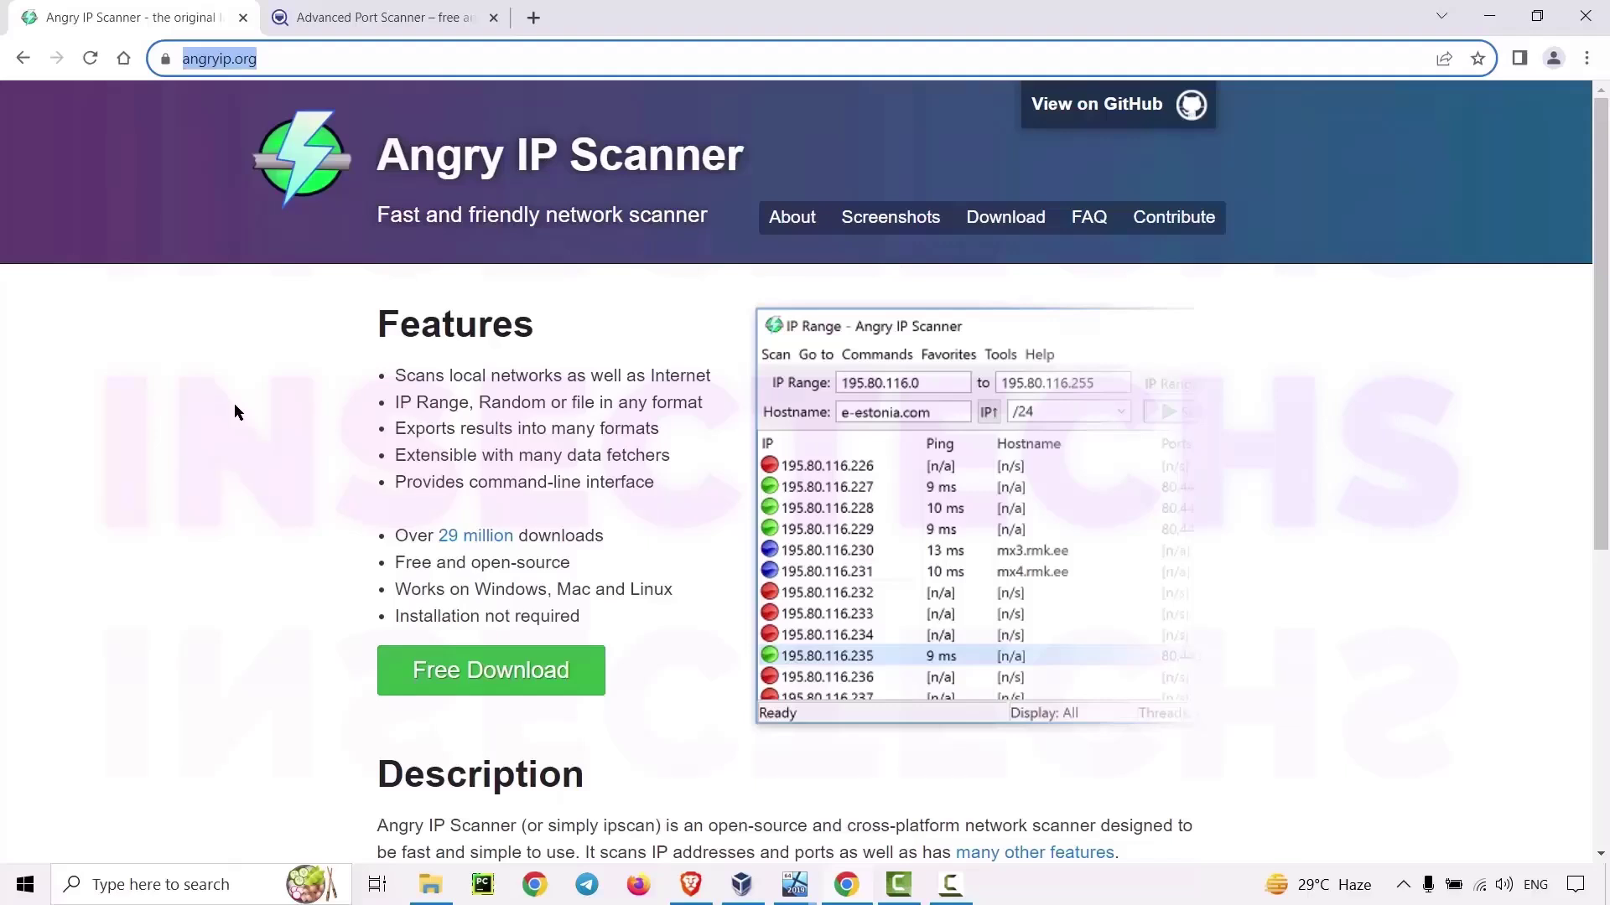
left_click_drag(406, 375, 714, 376)
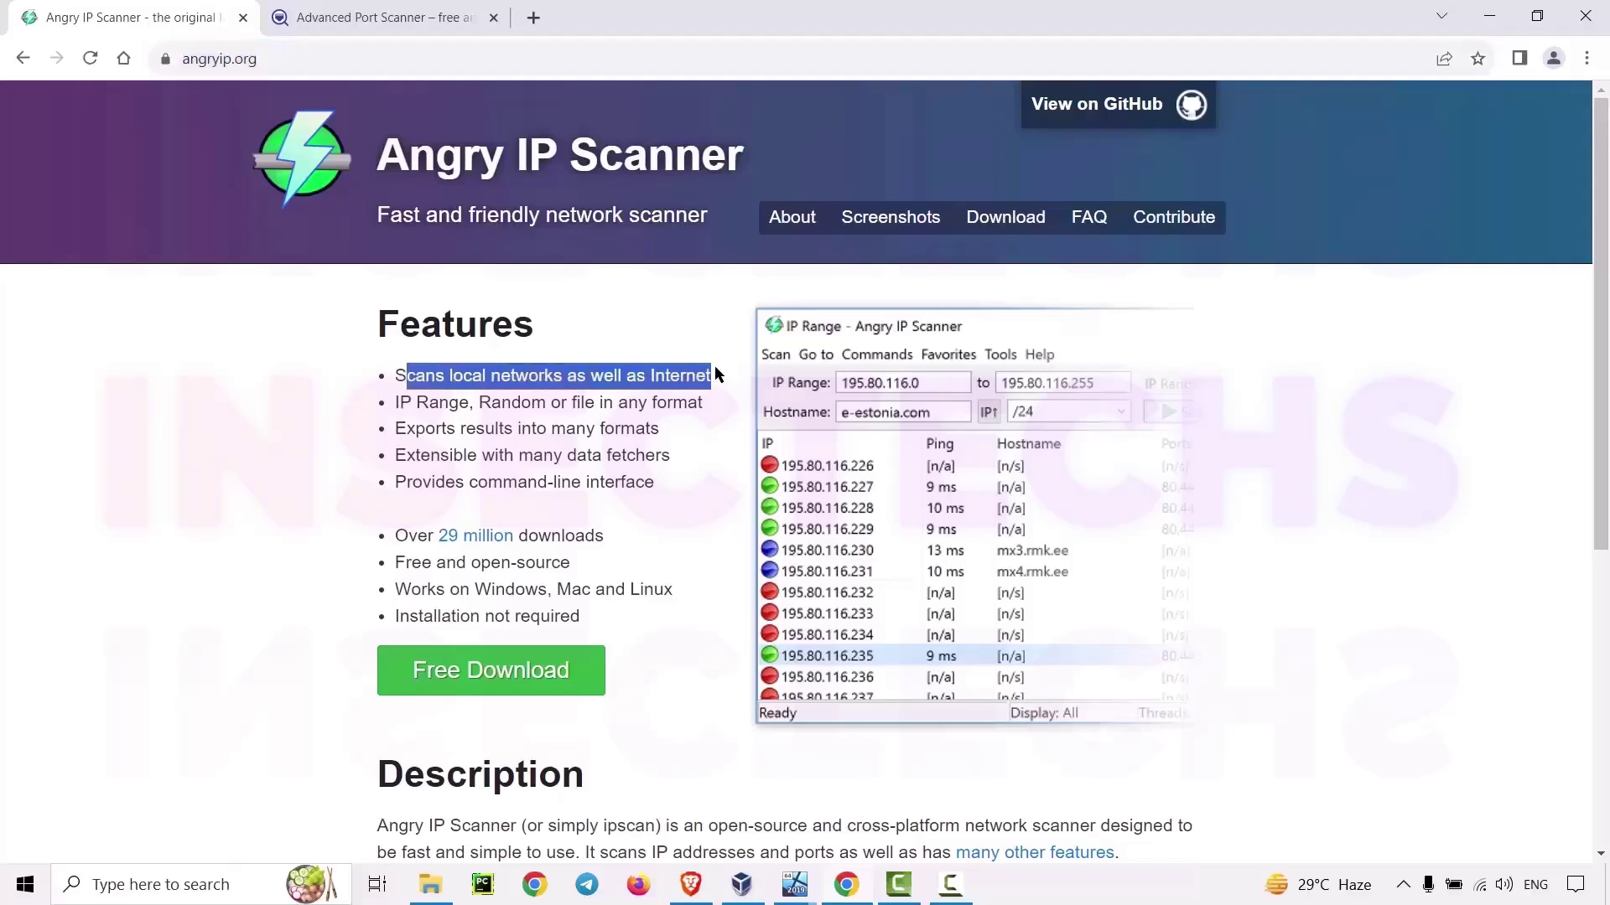
left_click(566, 423)
left_click_drag(395, 406, 718, 403)
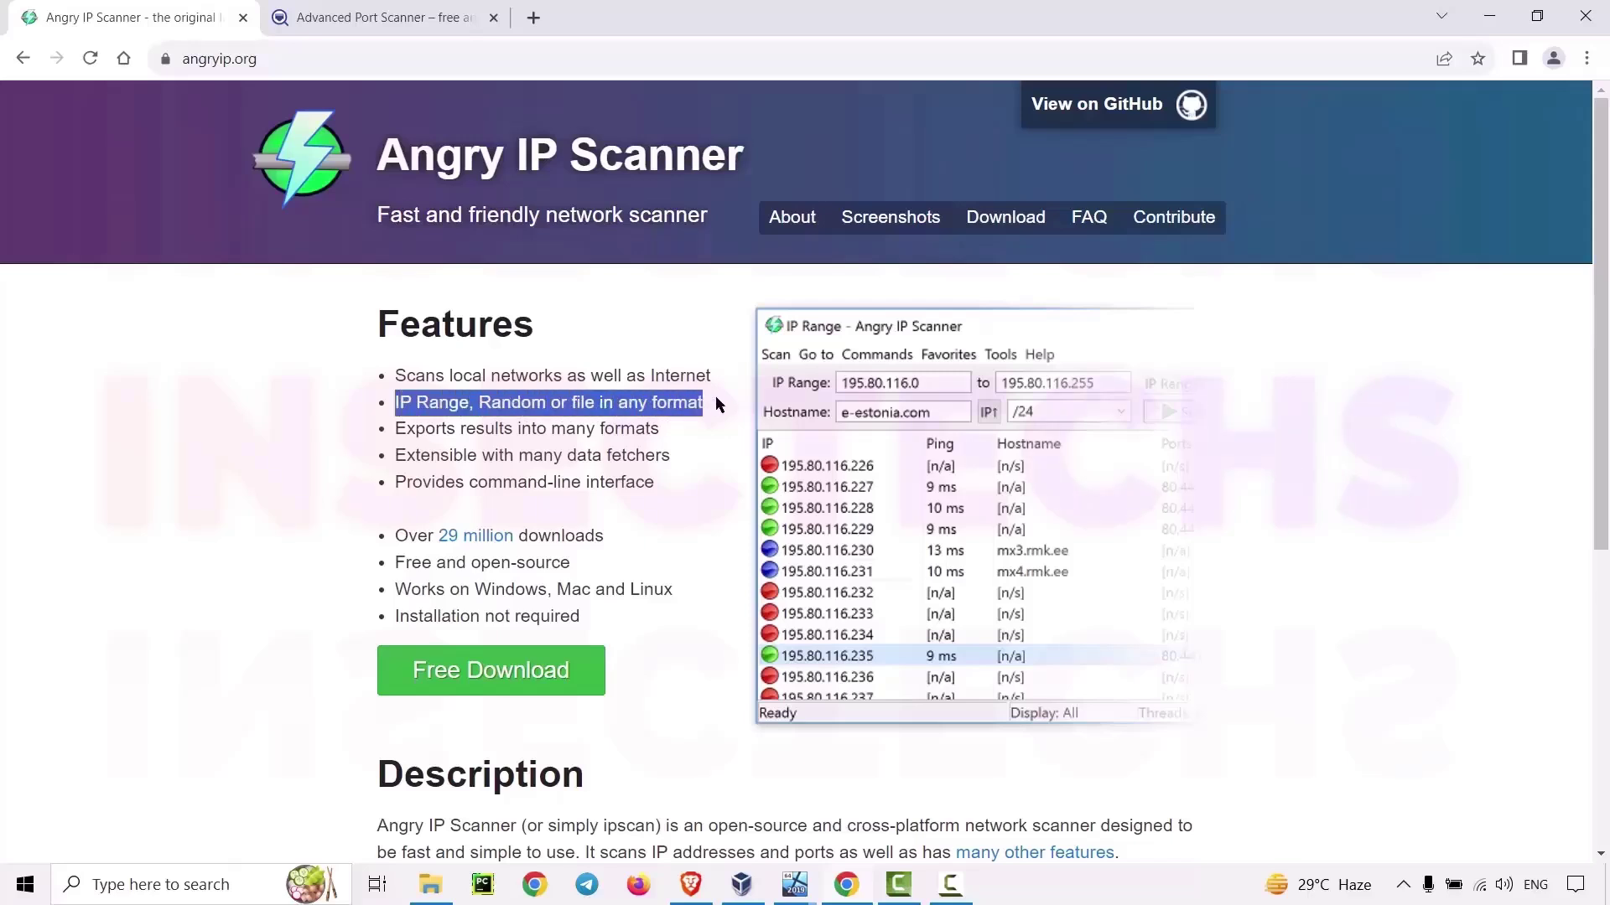
left_click_drag(395, 428, 679, 436)
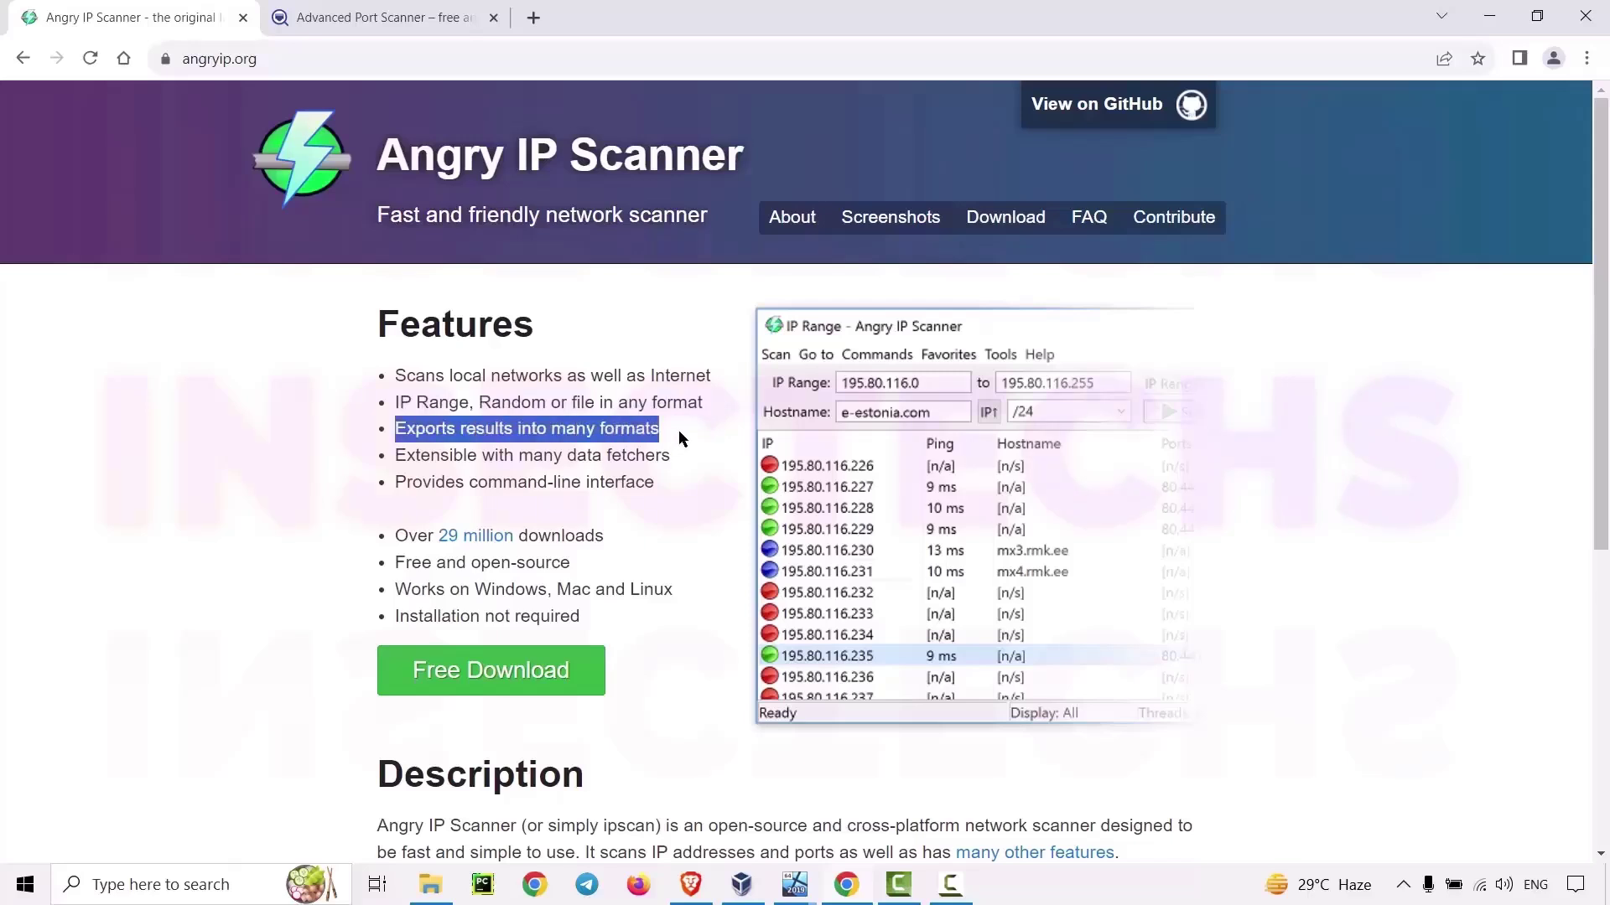
left_click(574, 463)
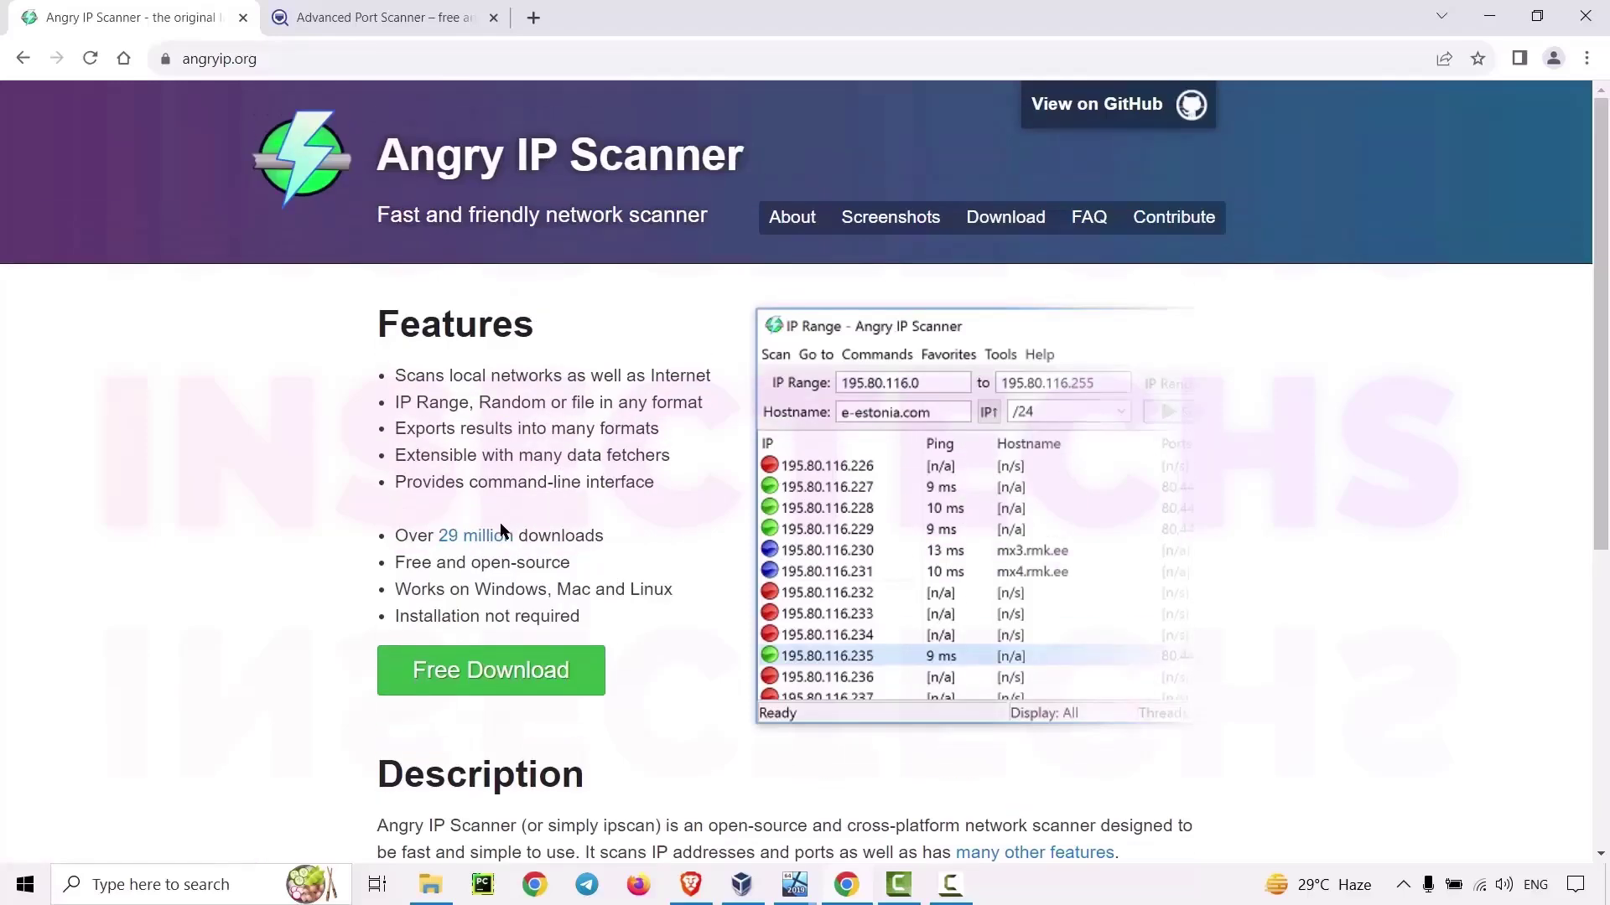
scroll(634, 573, "down", 1)
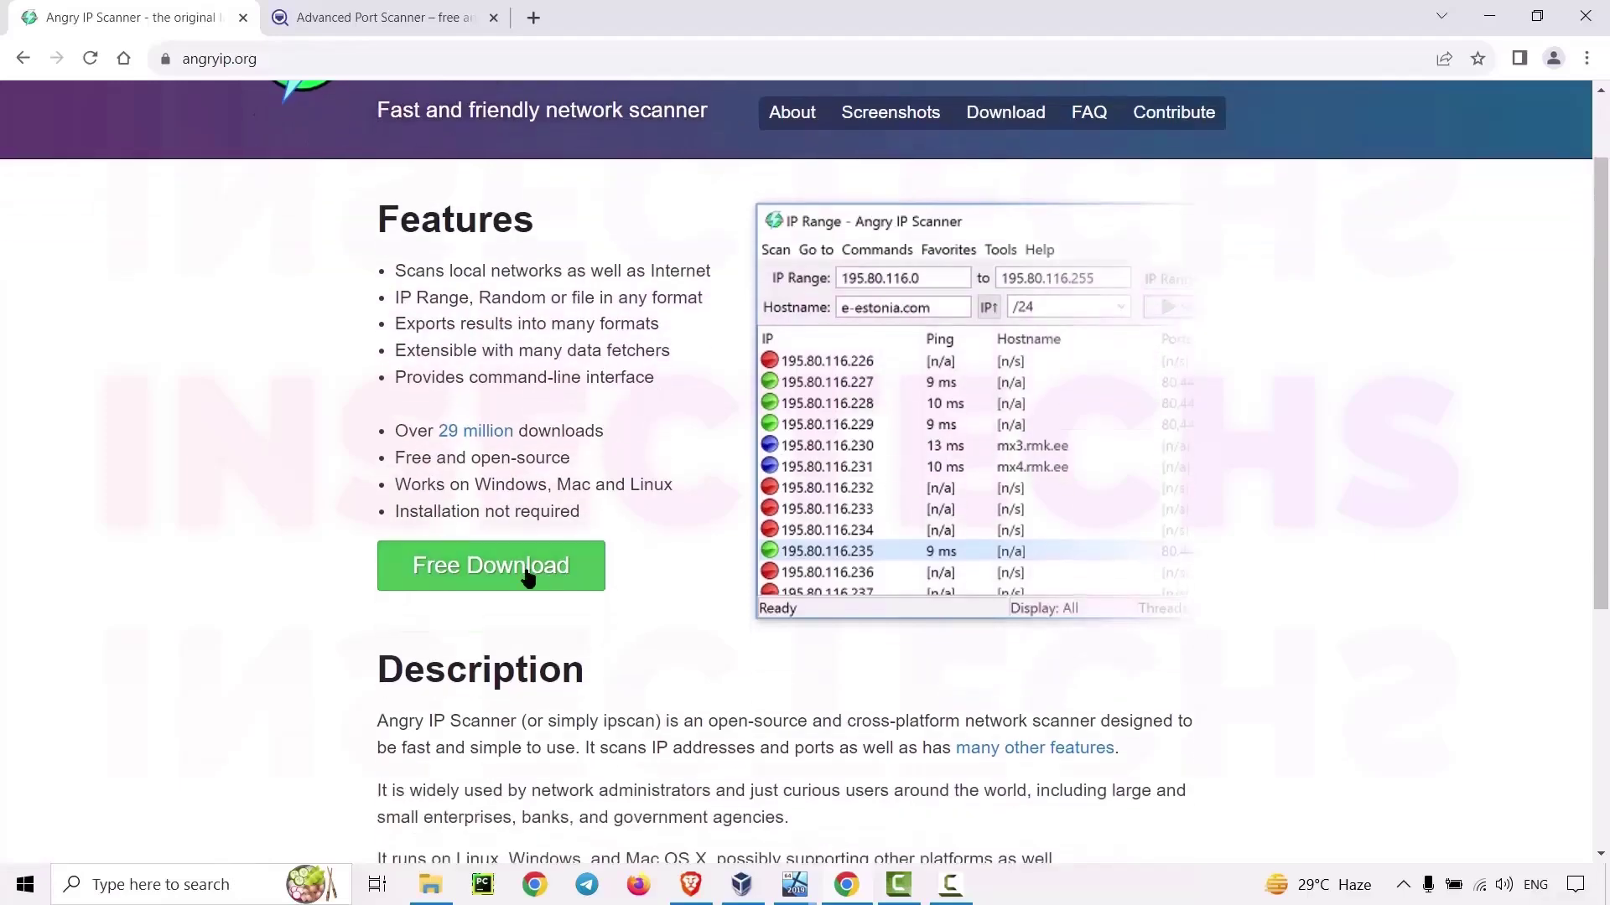
scroll(560, 612, "down", 2)
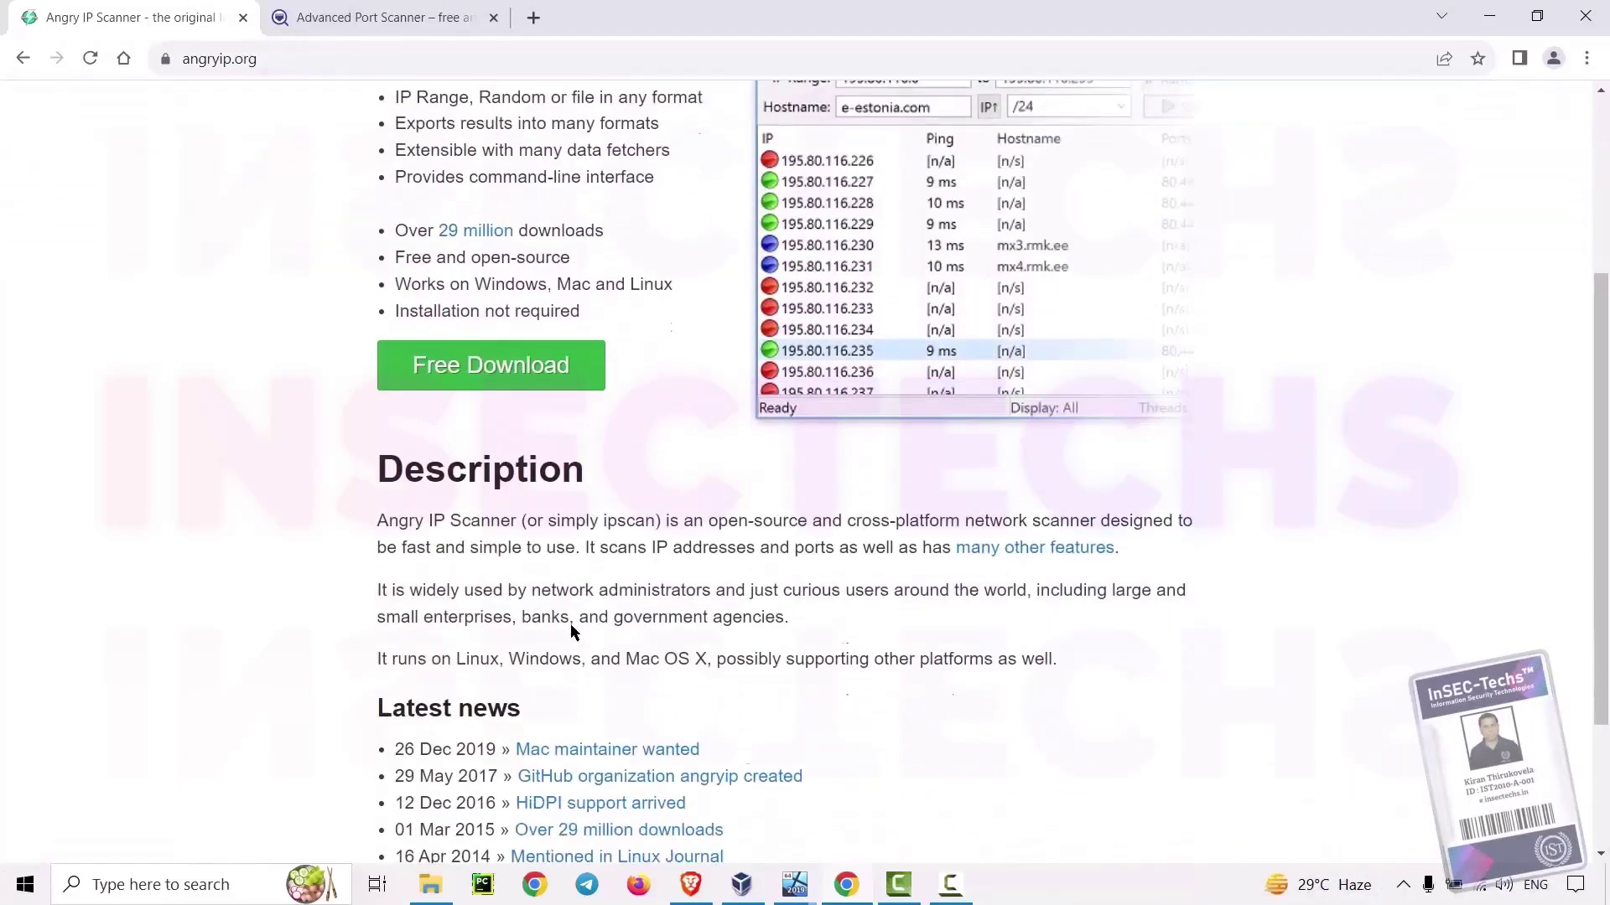
scroll(570, 625, "down", 2)
left_click_drag(379, 317, 1063, 450)
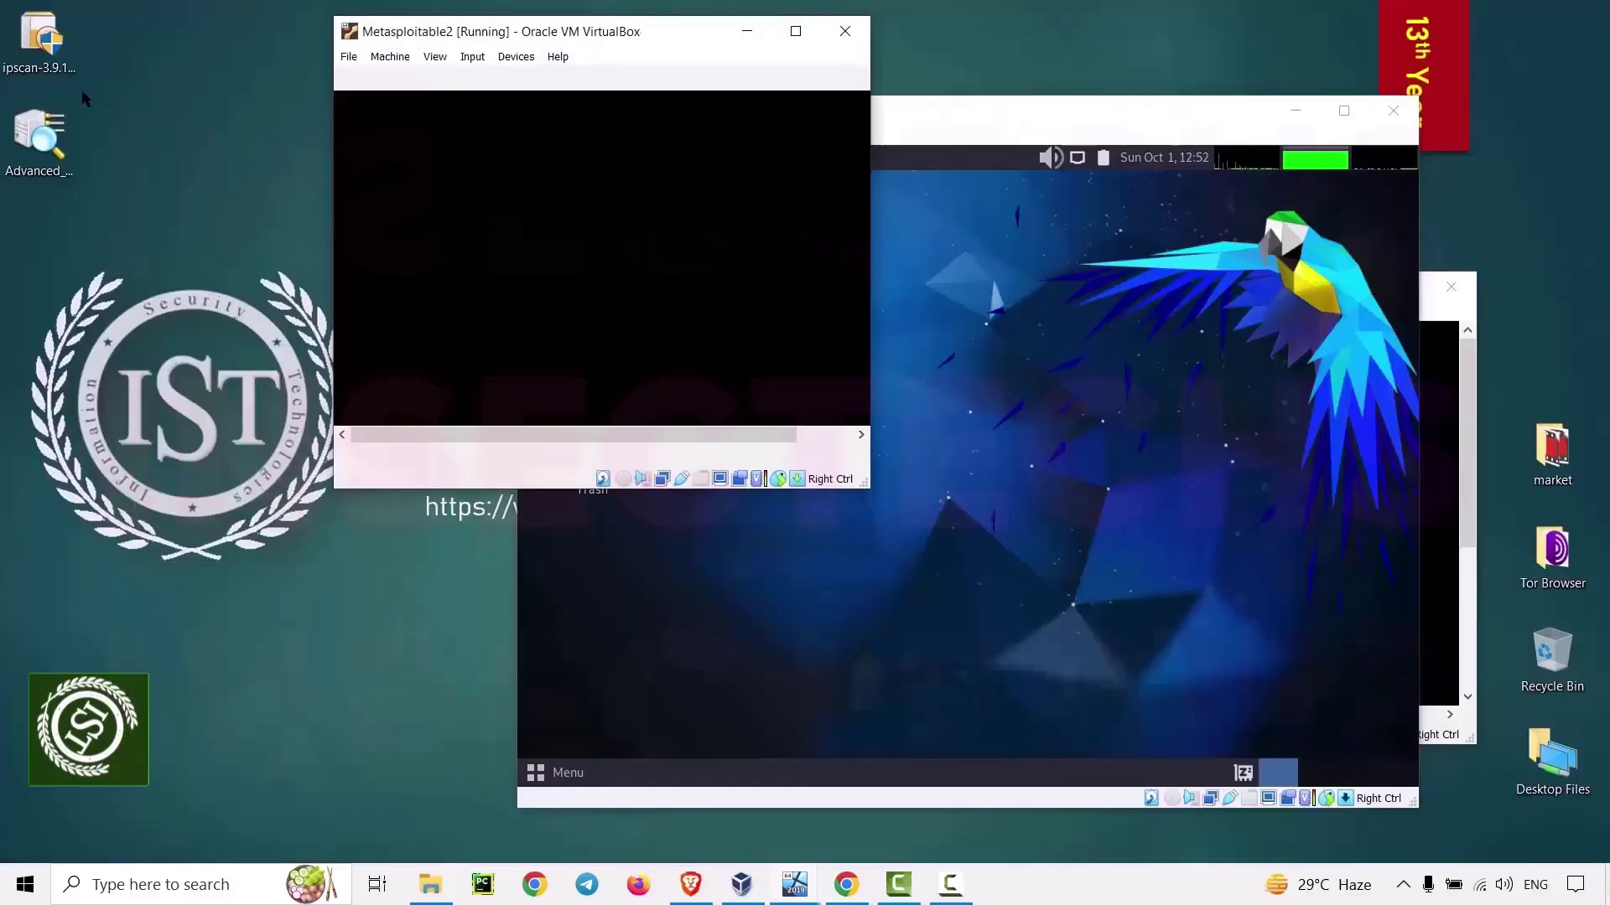
left_click(39, 74)
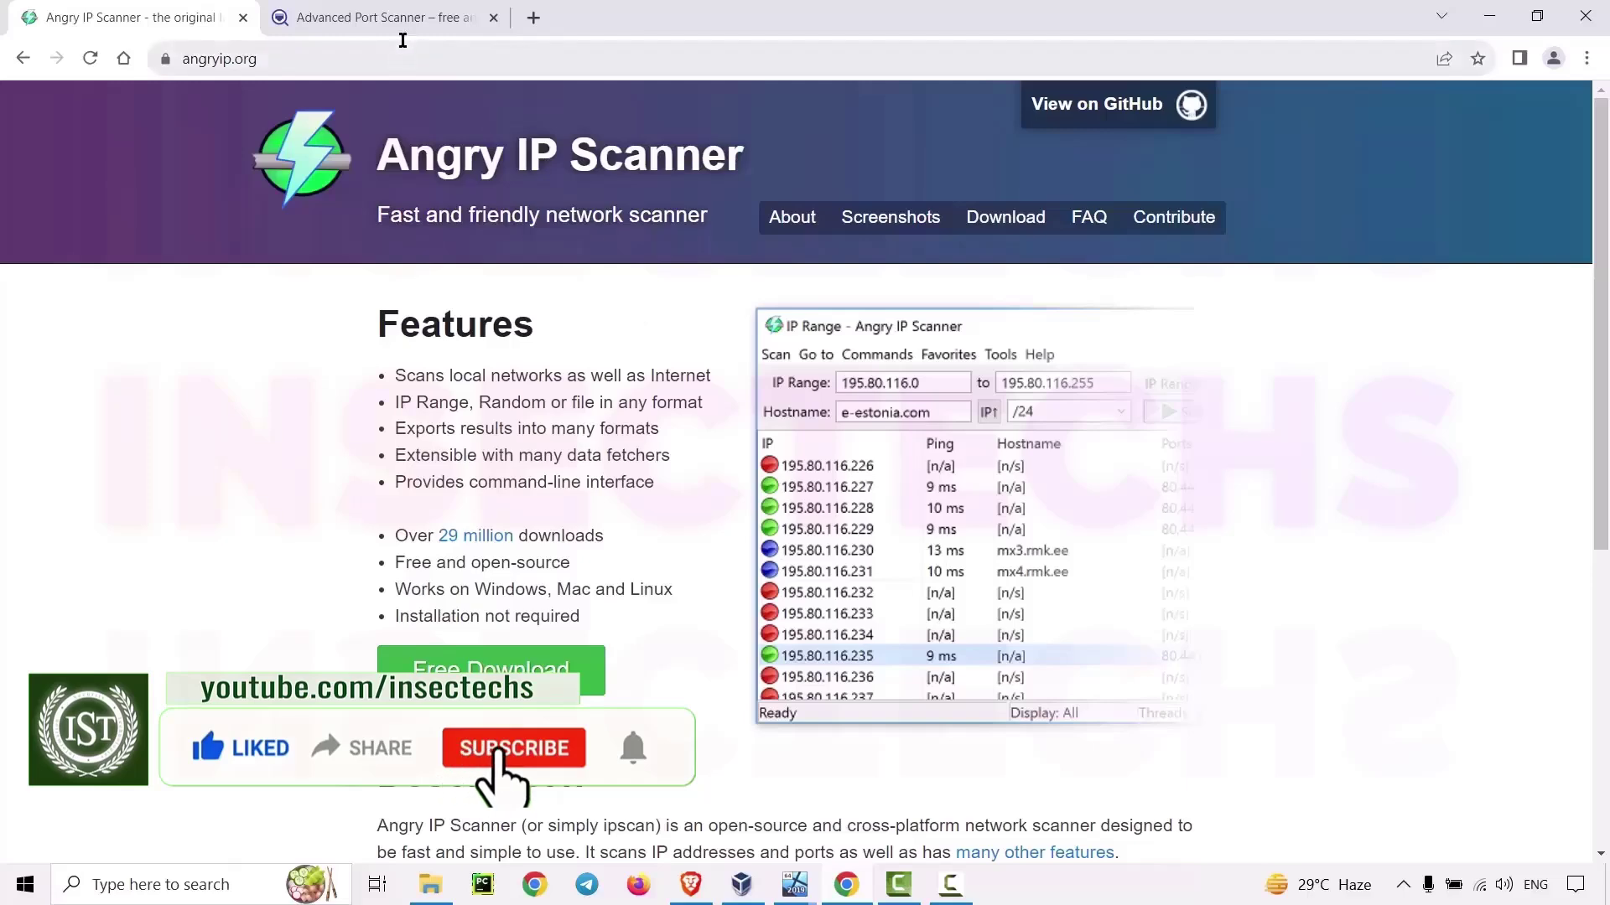
Visit the Advanced Port Scanner site and view its main window screenshot in a separate tab, closing that tab when done
left_click(394, 18)
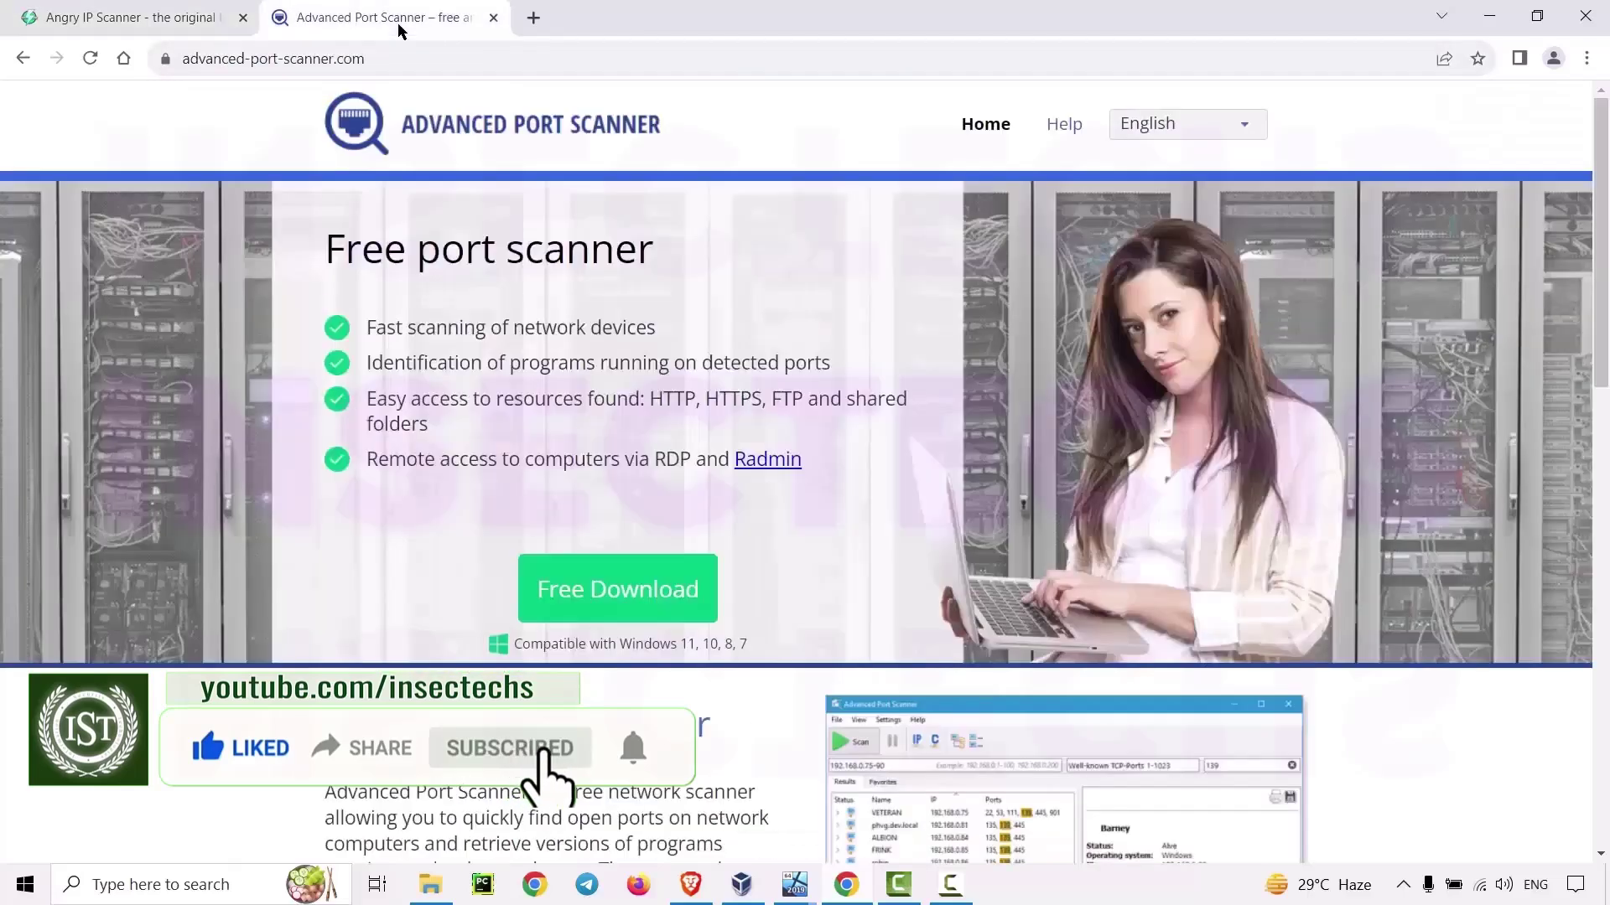
key("ctrl+l")
scroll(788, 580, "down", 3)
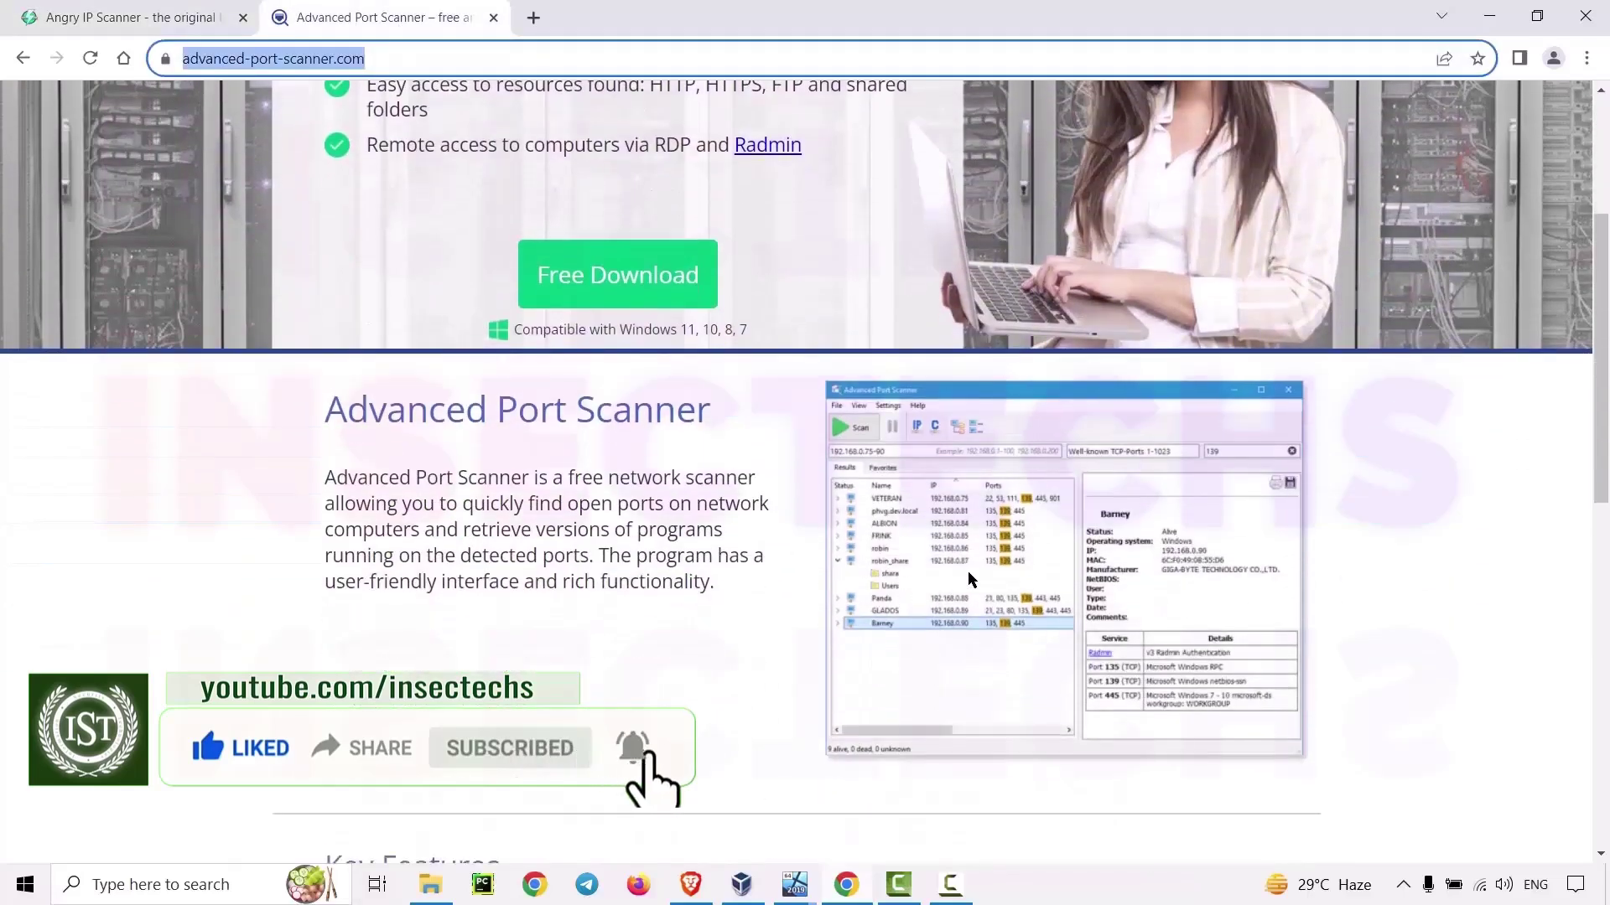
right_click(971, 577)
left_click(1042, 588)
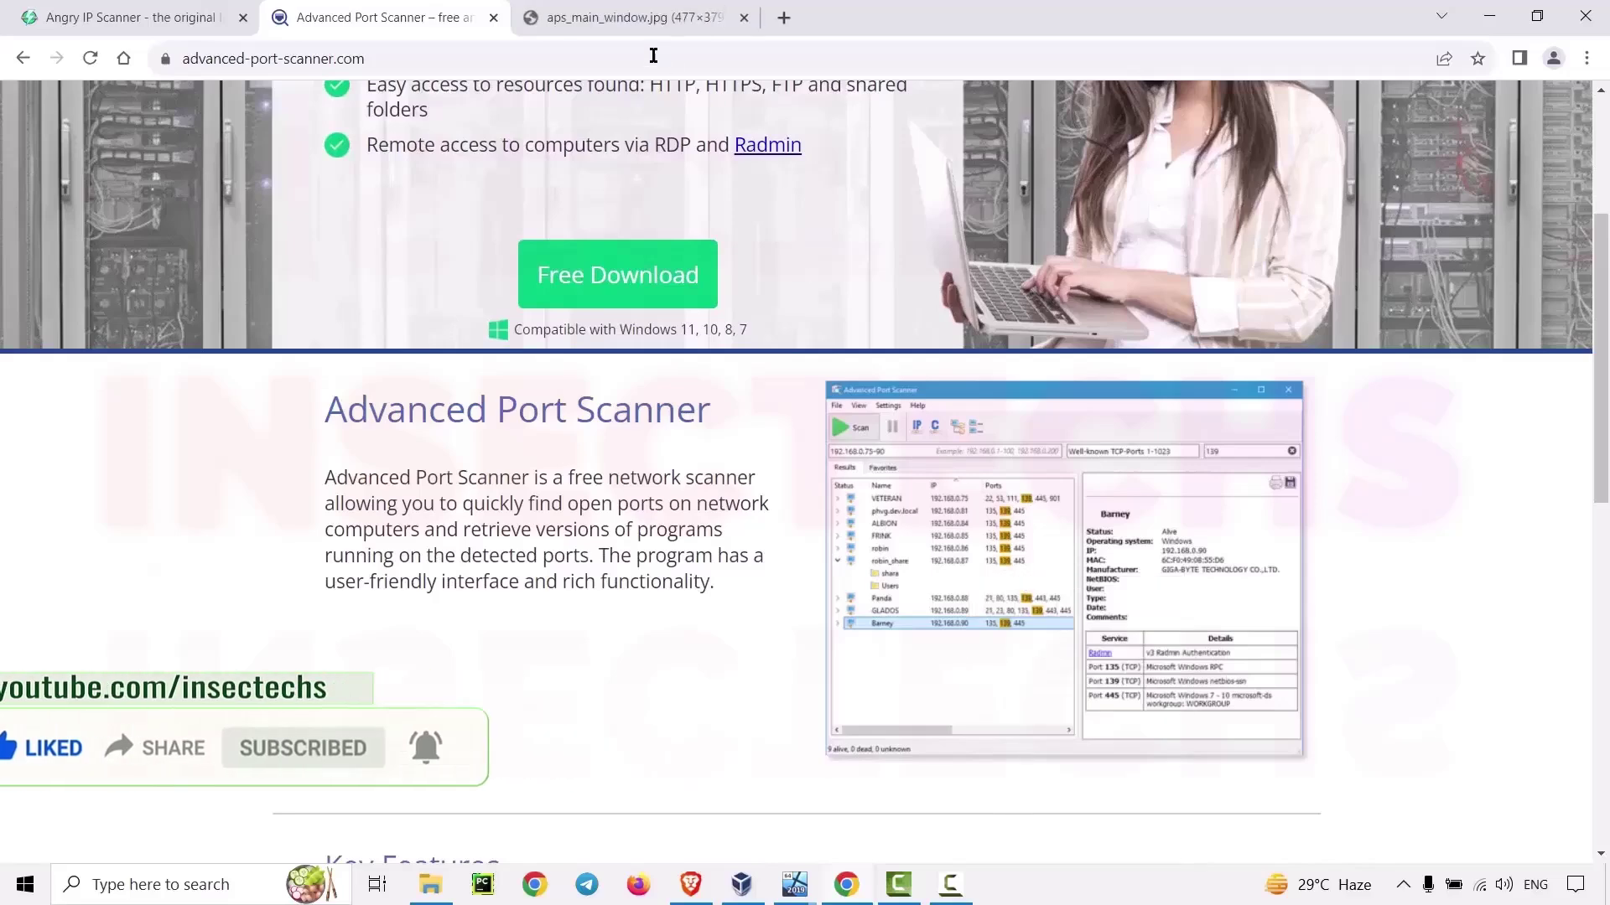
left_click(642, 24)
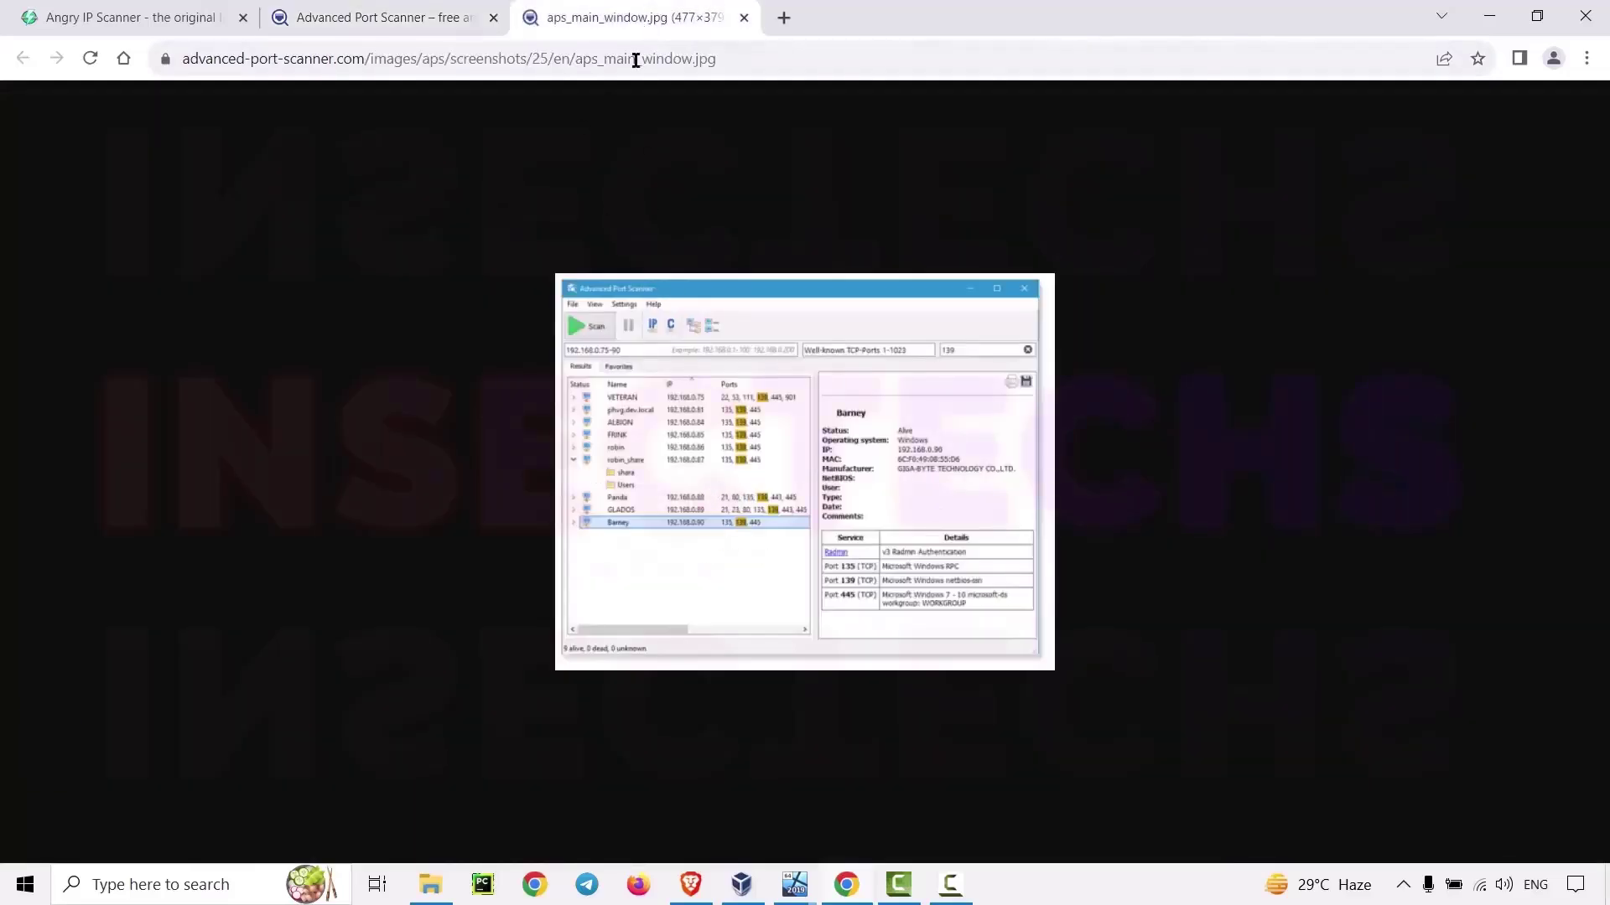
left_click(746, 18)
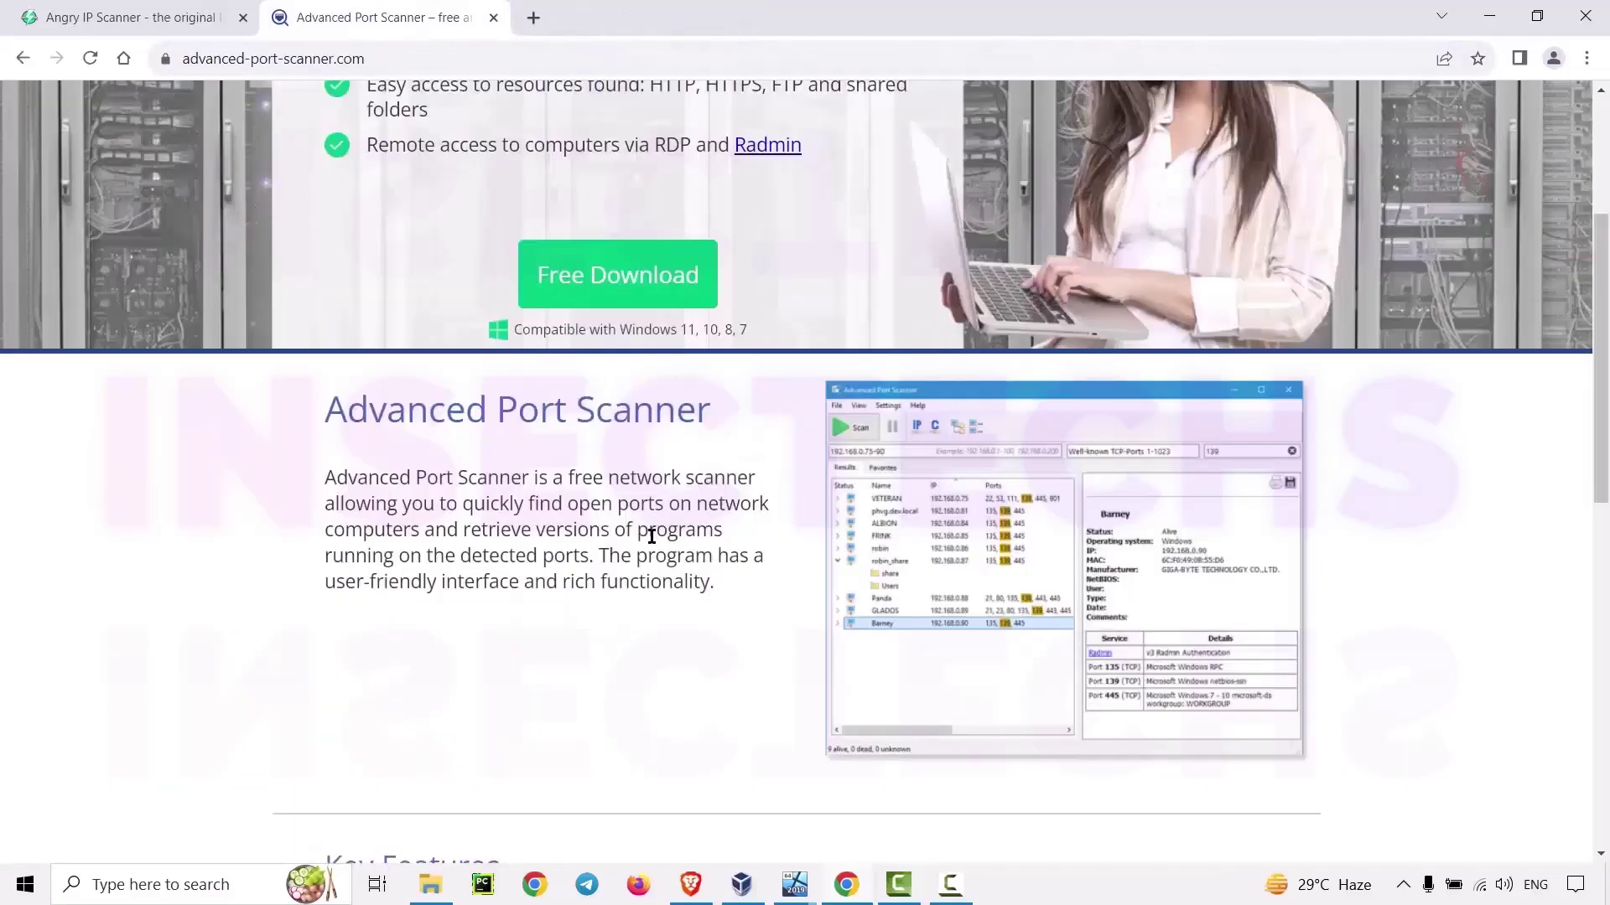
Read the description paragraph and the "Free port scanner" feature list on the Advanced Port Scanner page
scroll(651, 537, "up", 1)
left_click_drag(337, 582, 707, 697)
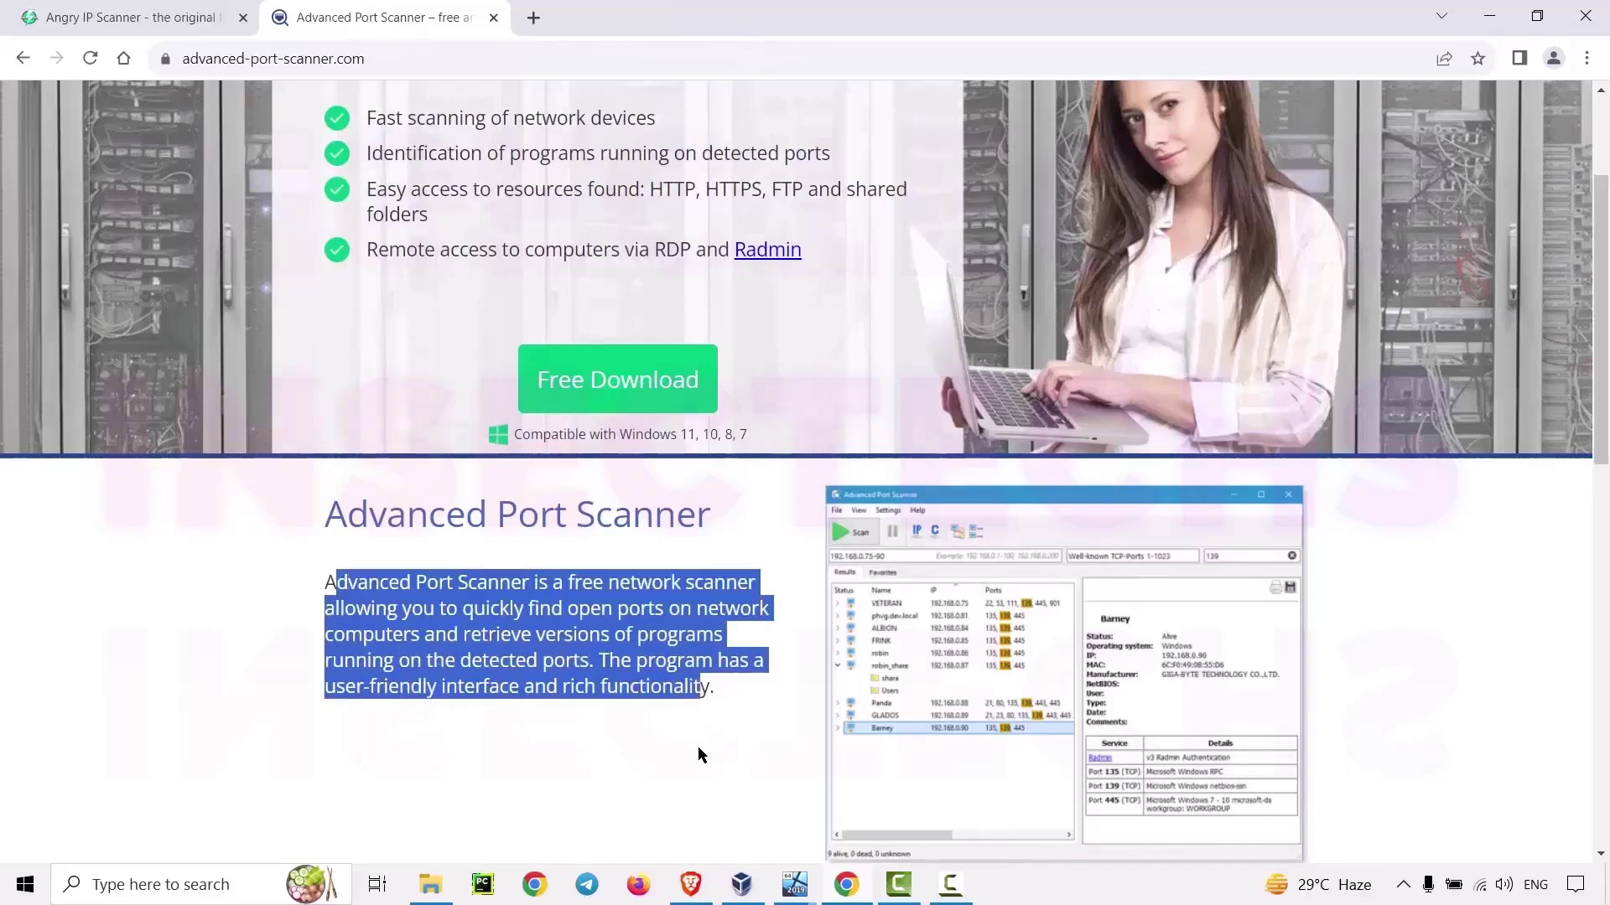
scroll(698, 748, "up", 1)
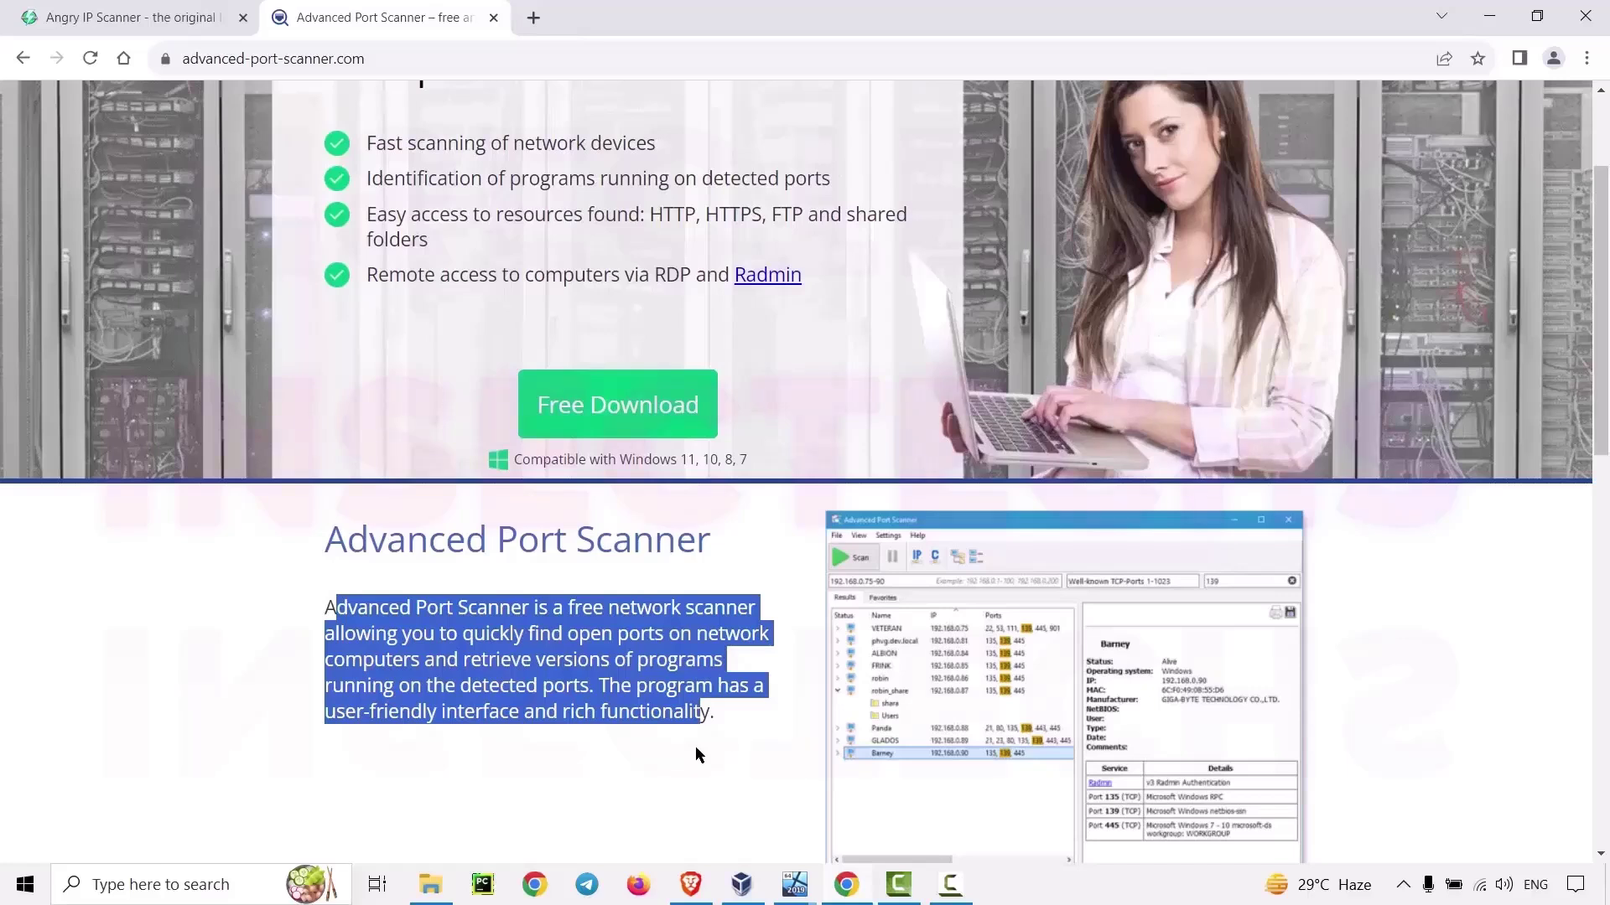
scroll(695, 749, "down", 1)
scroll(699, 753, "up", 3)
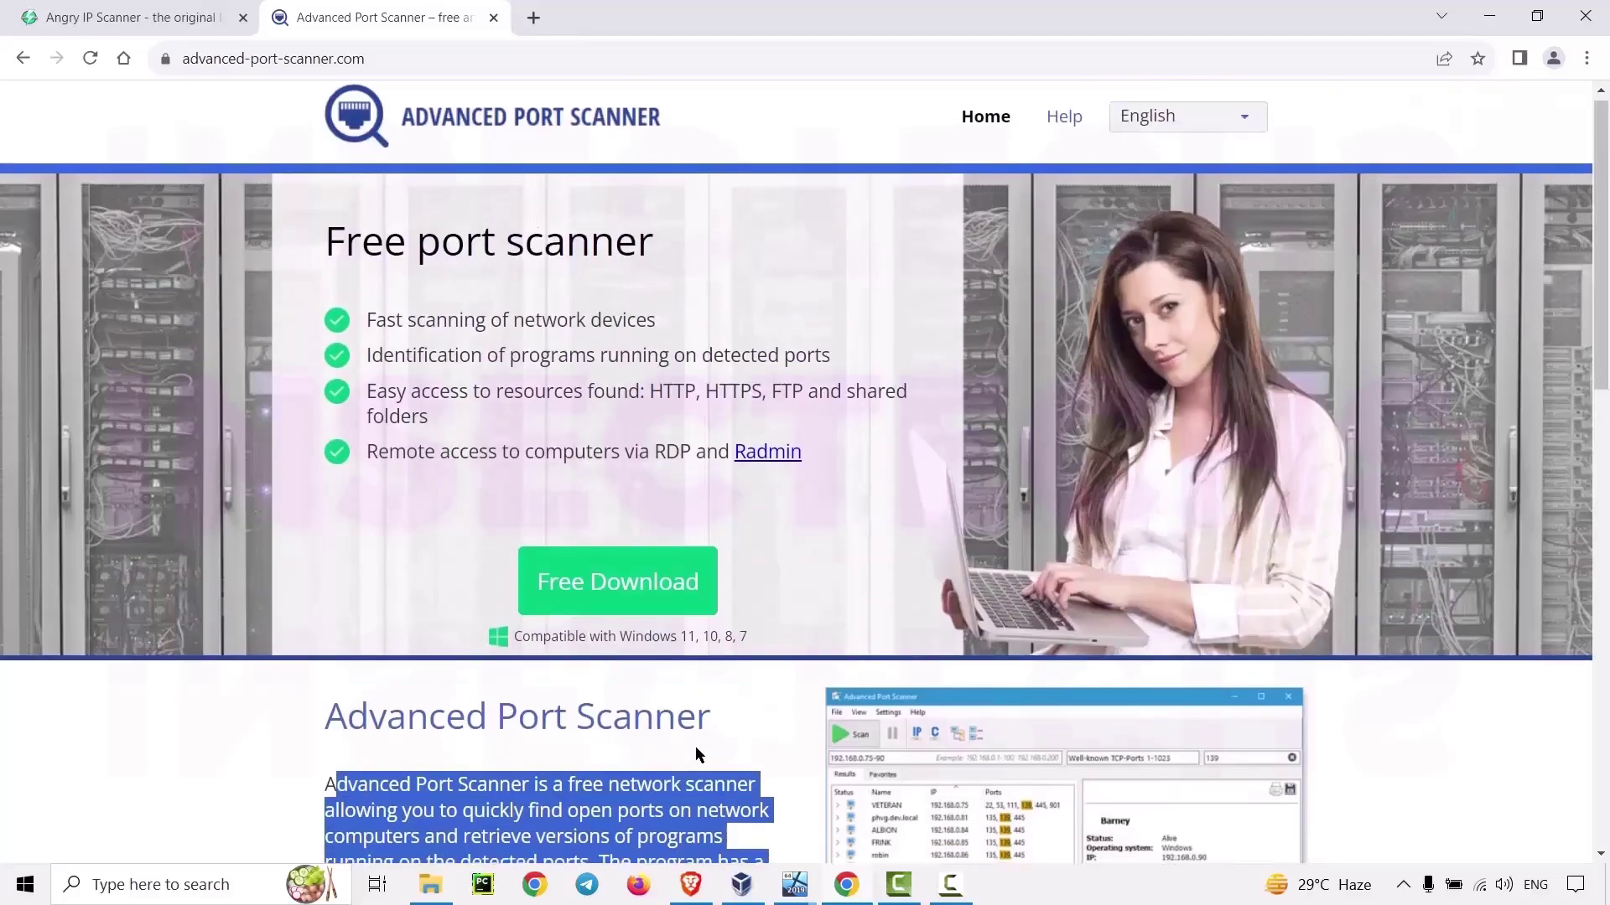
left_click_drag(377, 327, 835, 460)
left_click(866, 486)
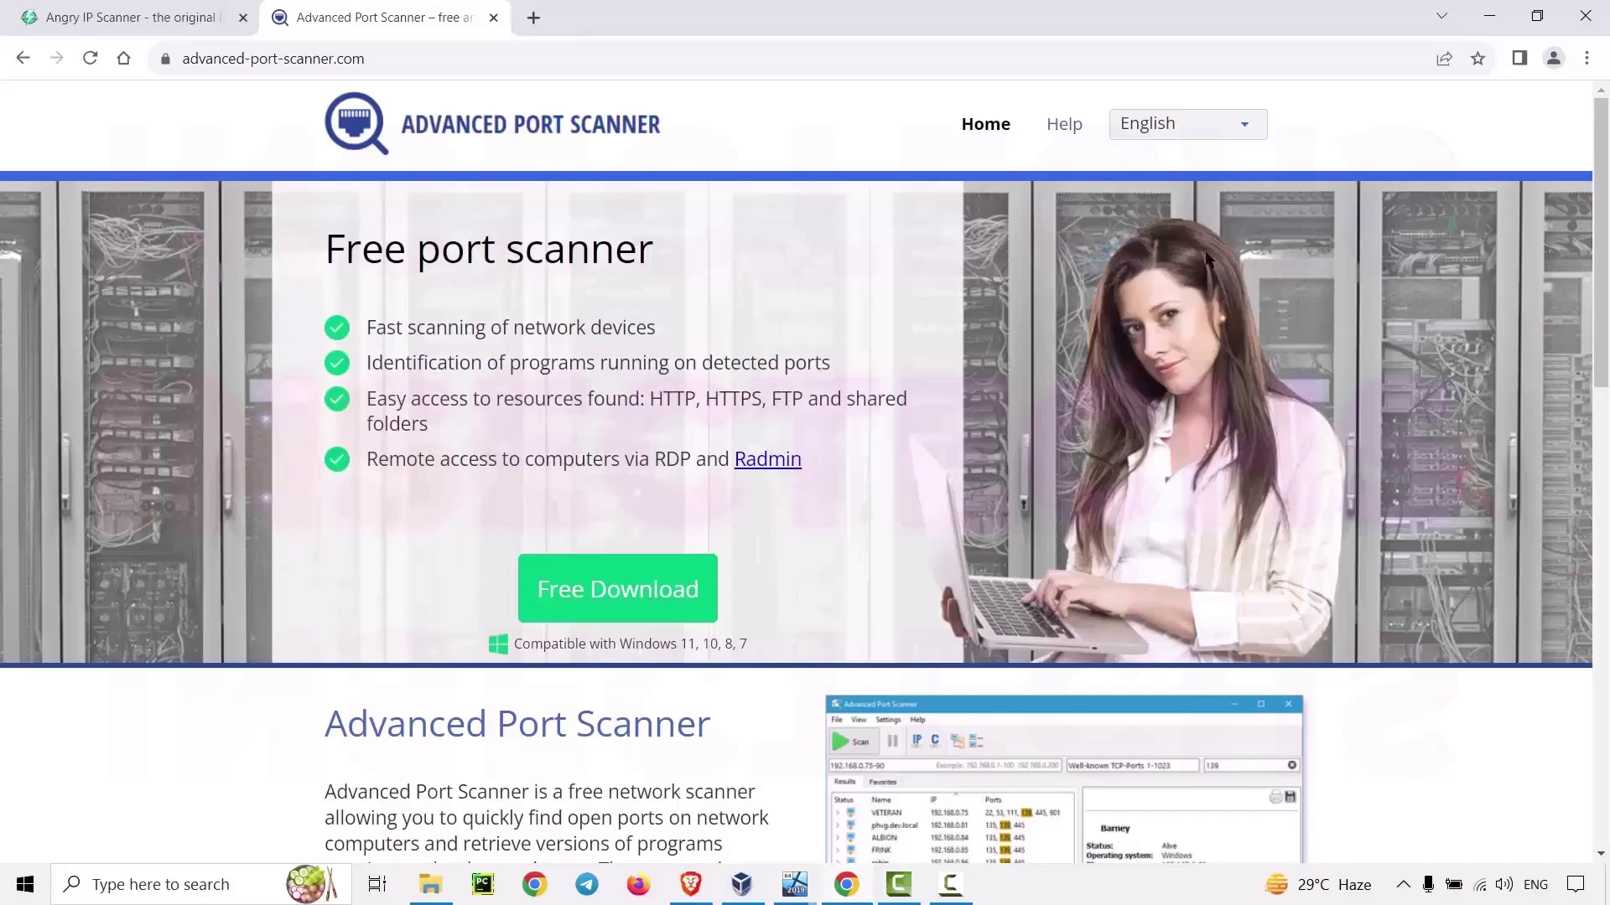
Install Angry IP Scanner 3.9.1 from the desktop installer and have setup run the program on finishing
left_click(1488, 16)
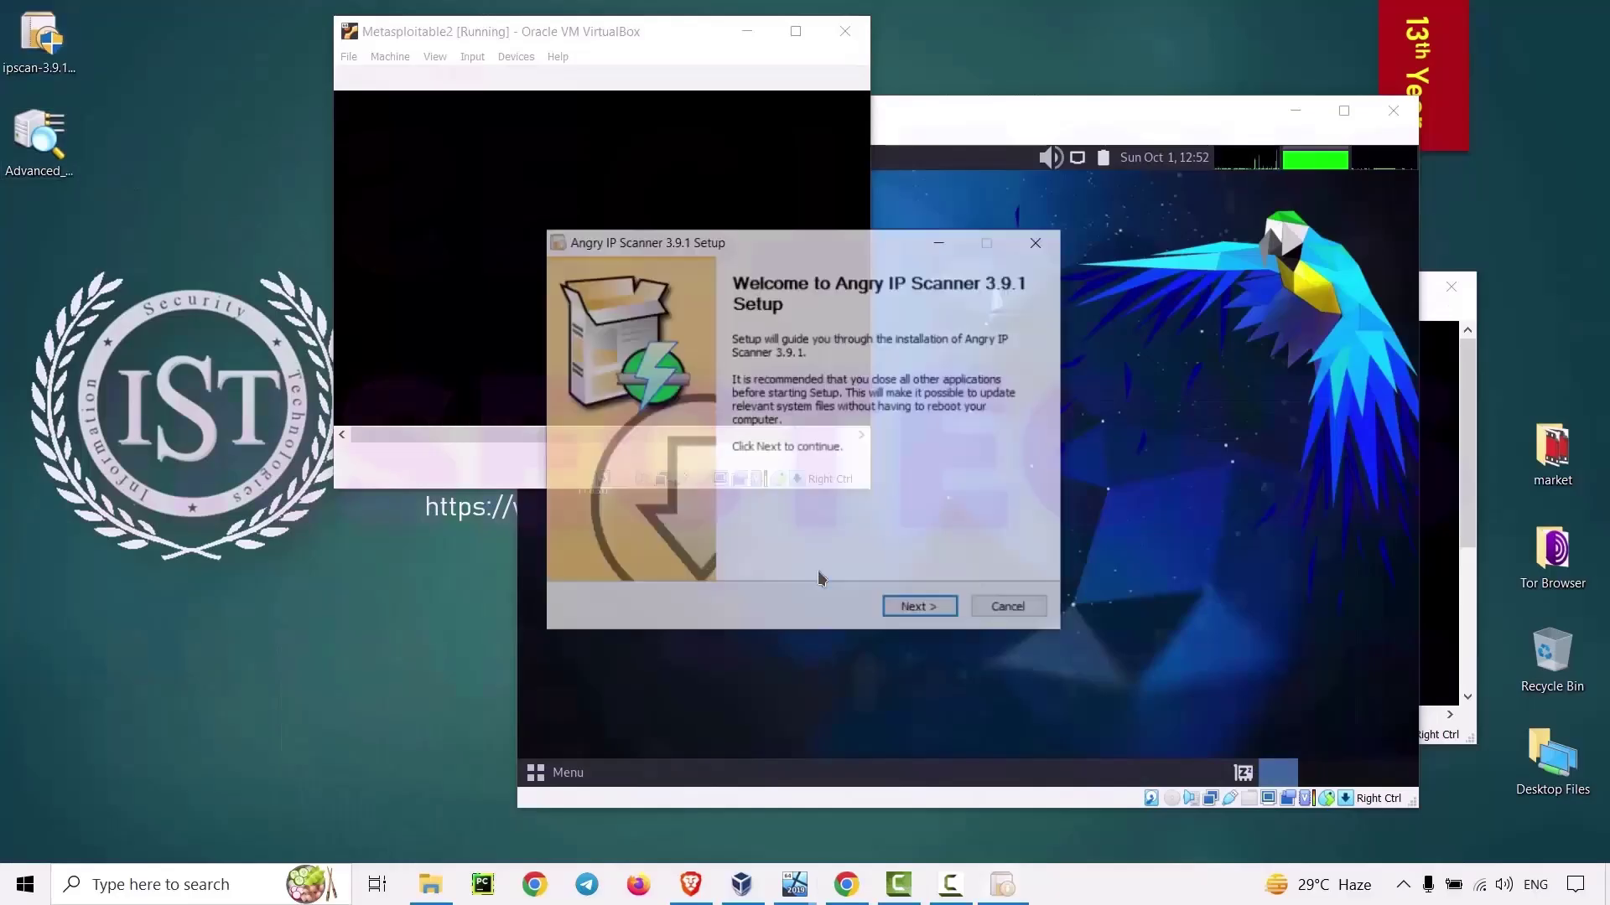
left_click(913, 614)
left_click(920, 613)
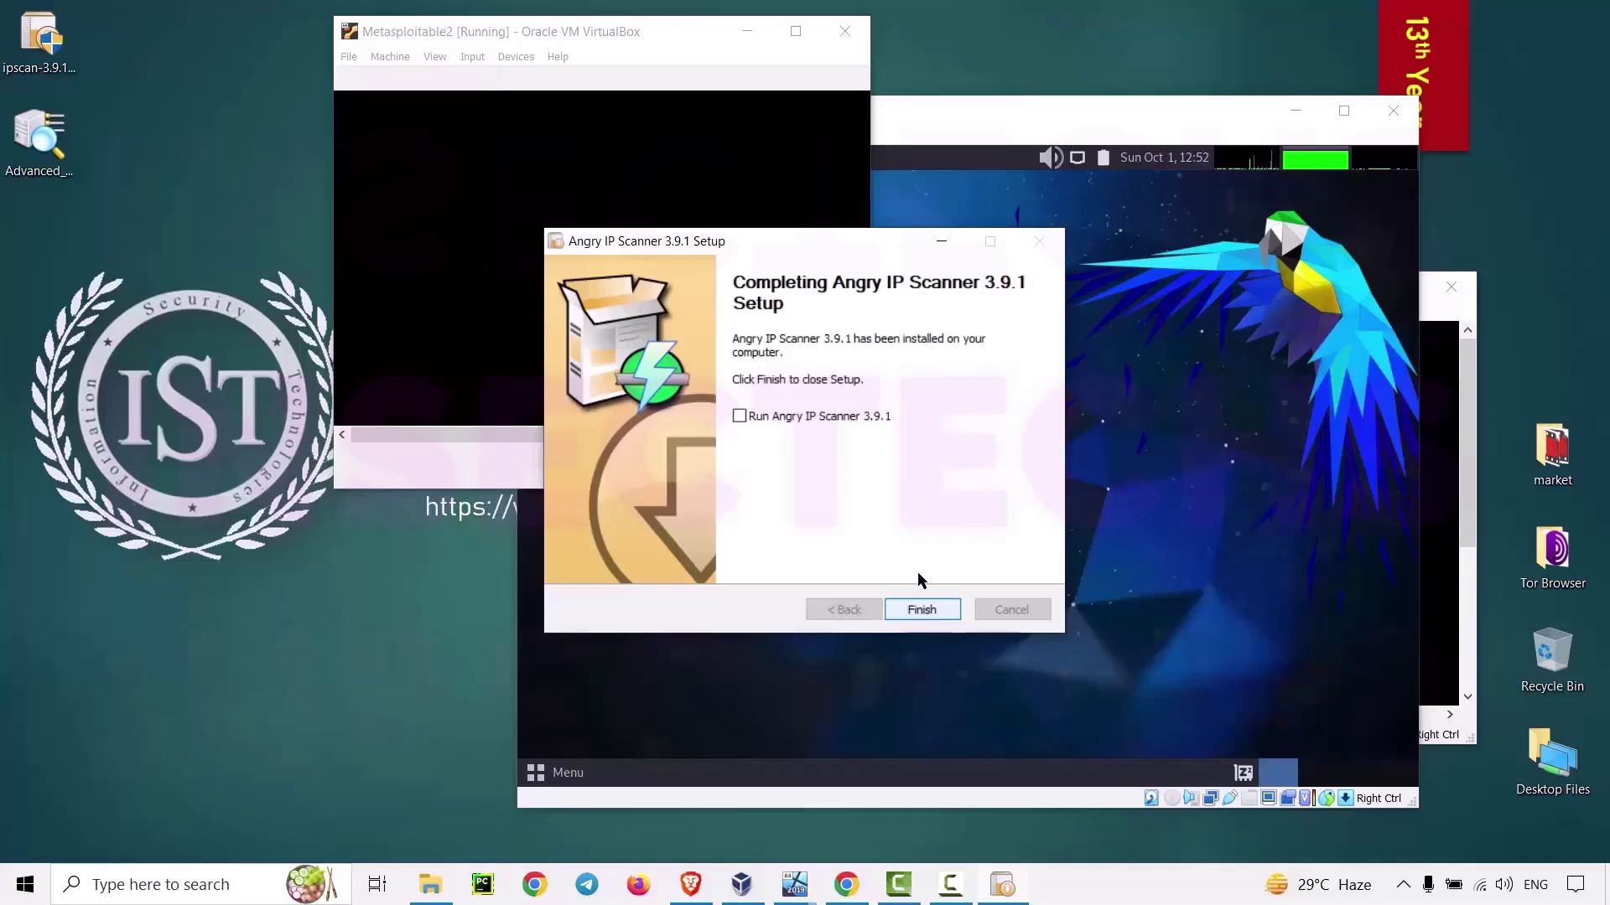
left_click(845, 416)
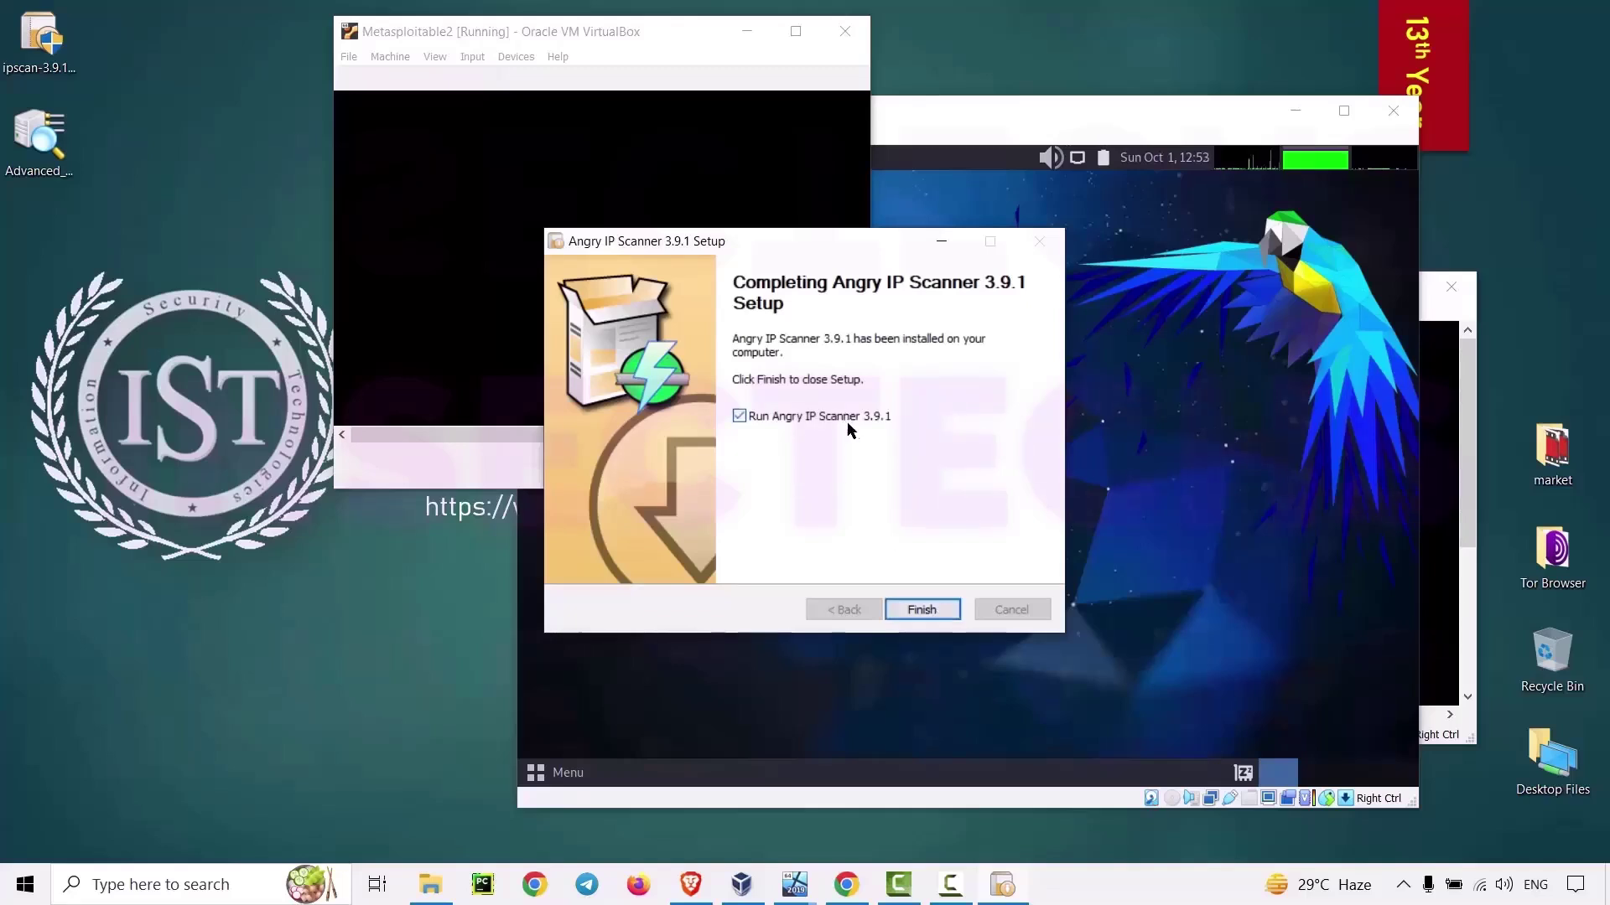
left_click(905, 604)
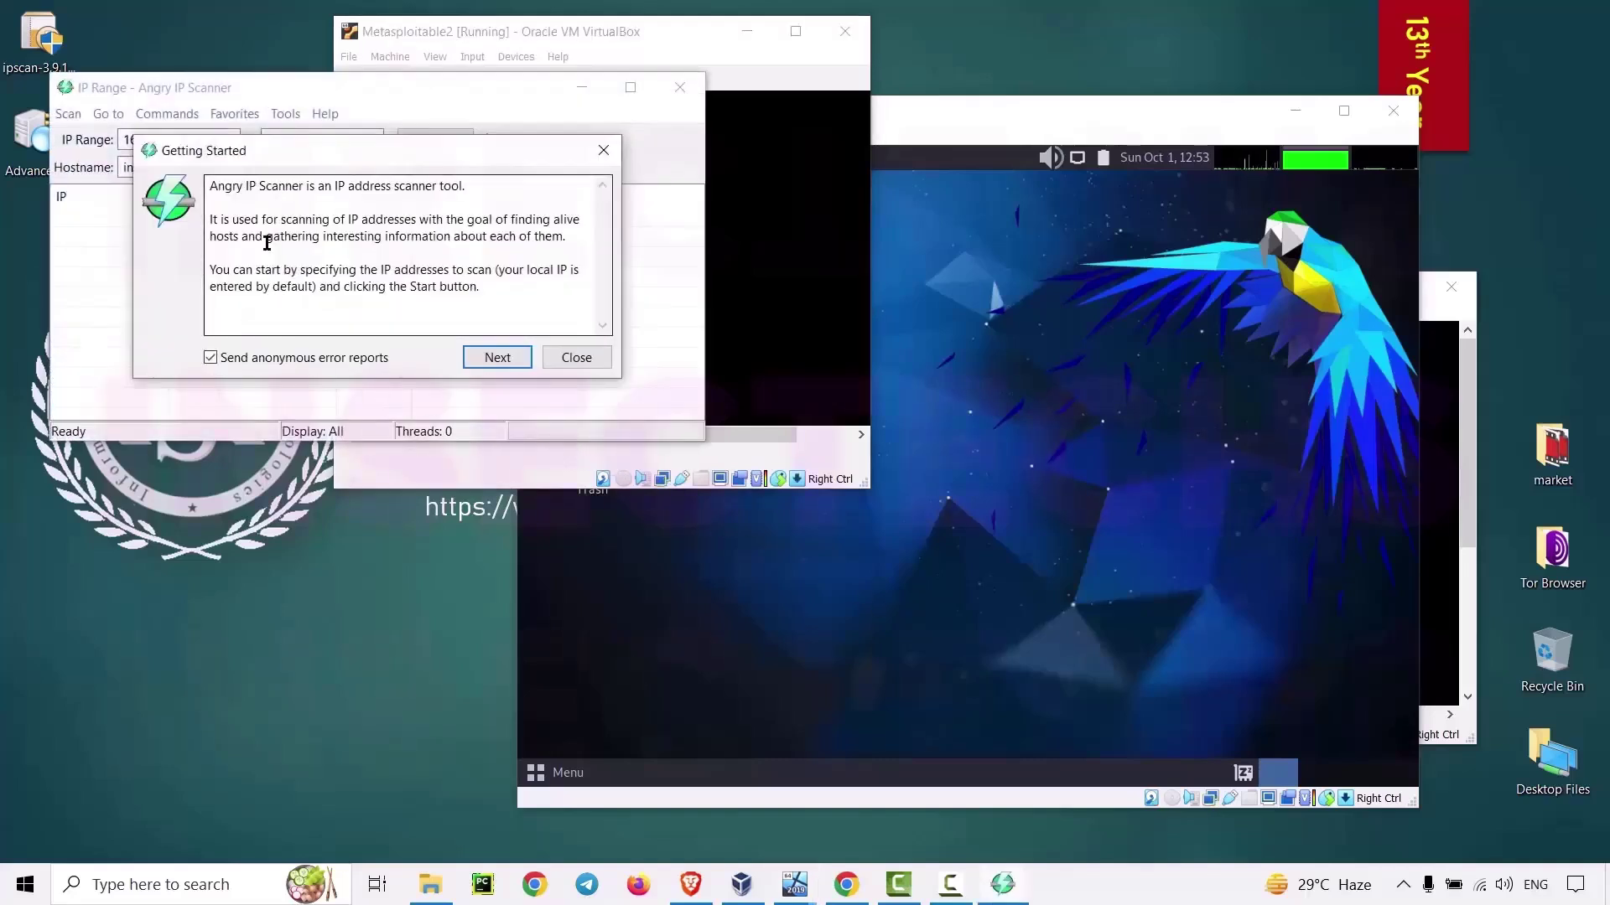
Read the Getting Started introduction and the terminology page explaining feeders and fetchers
left_click_drag(225, 200, 522, 299)
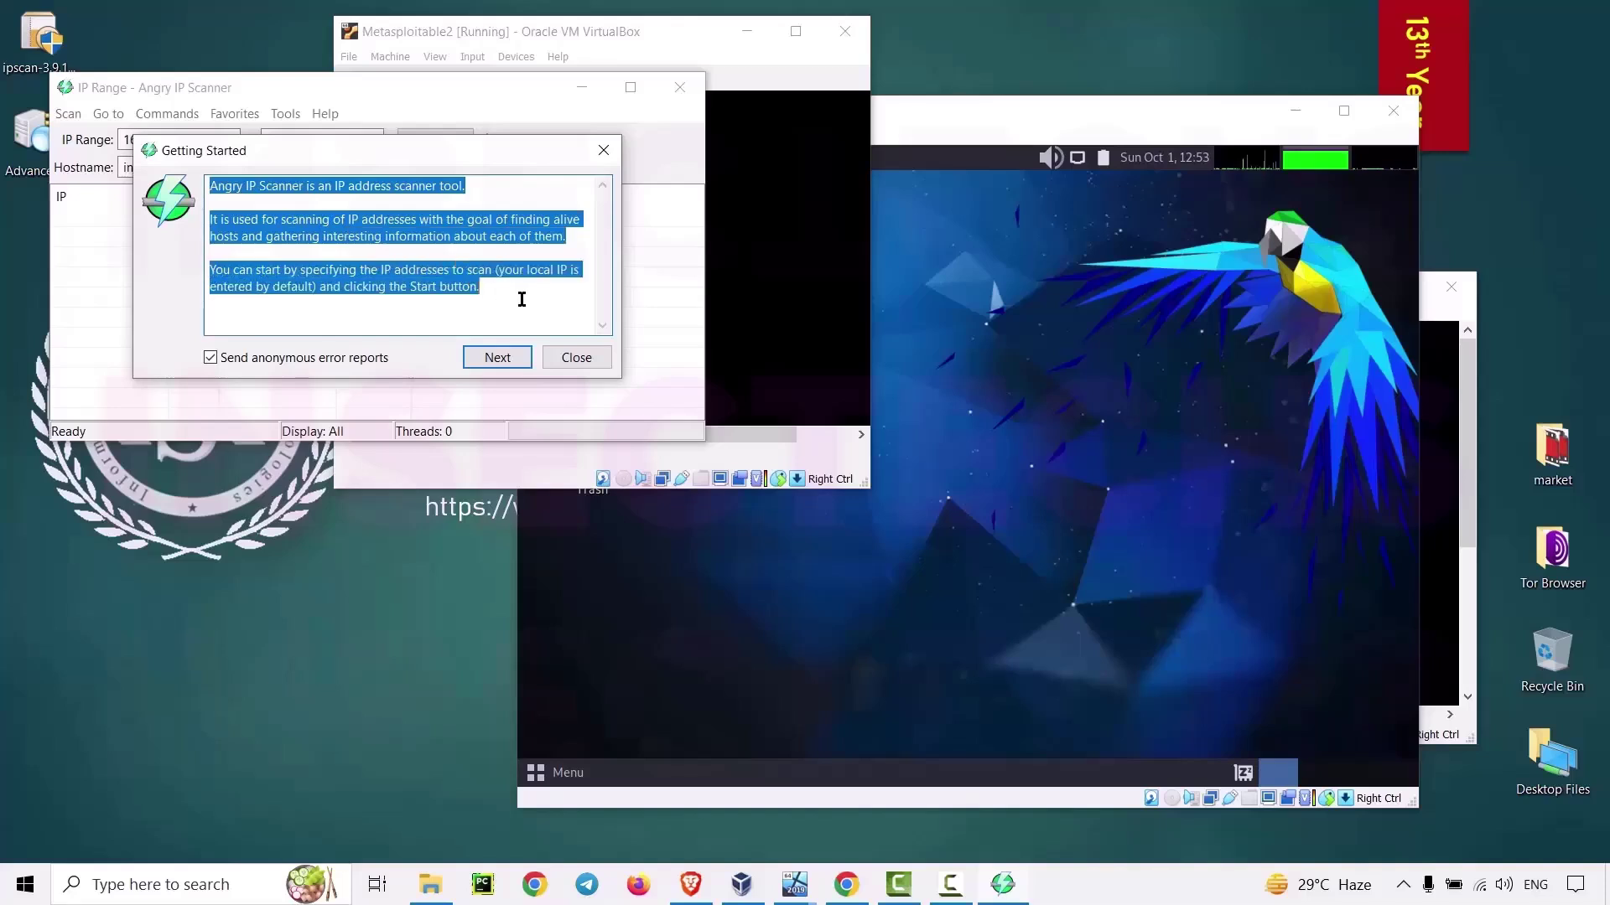
left_click(497, 357)
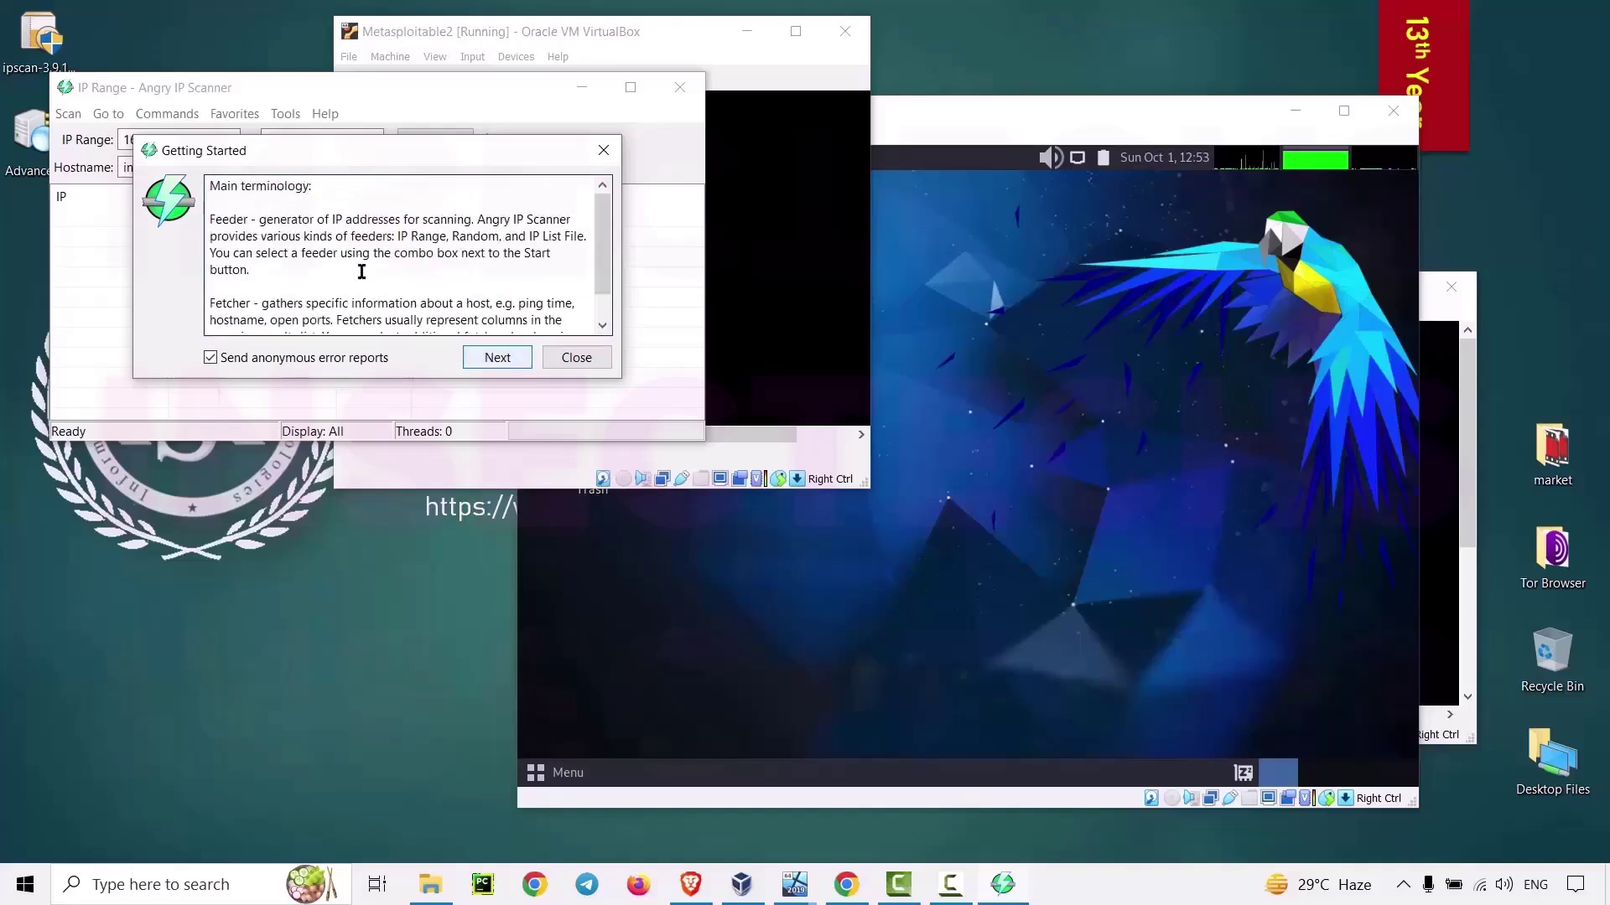
left_click_drag(207, 186, 349, 272)
left_click(280, 220)
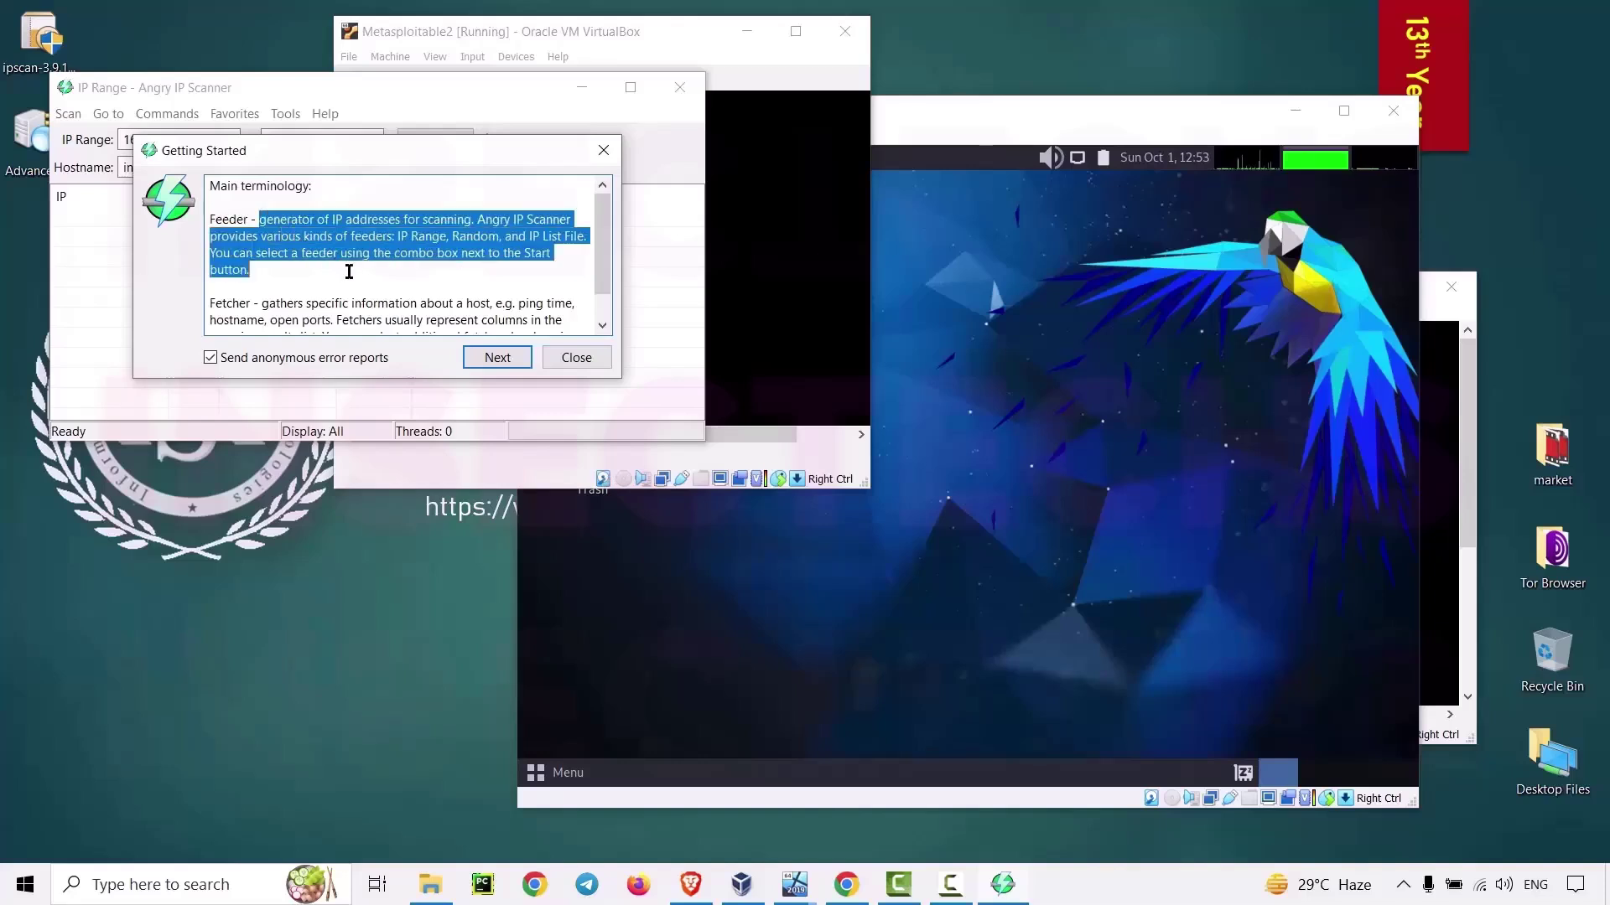
scroll(336, 293, "down", 1)
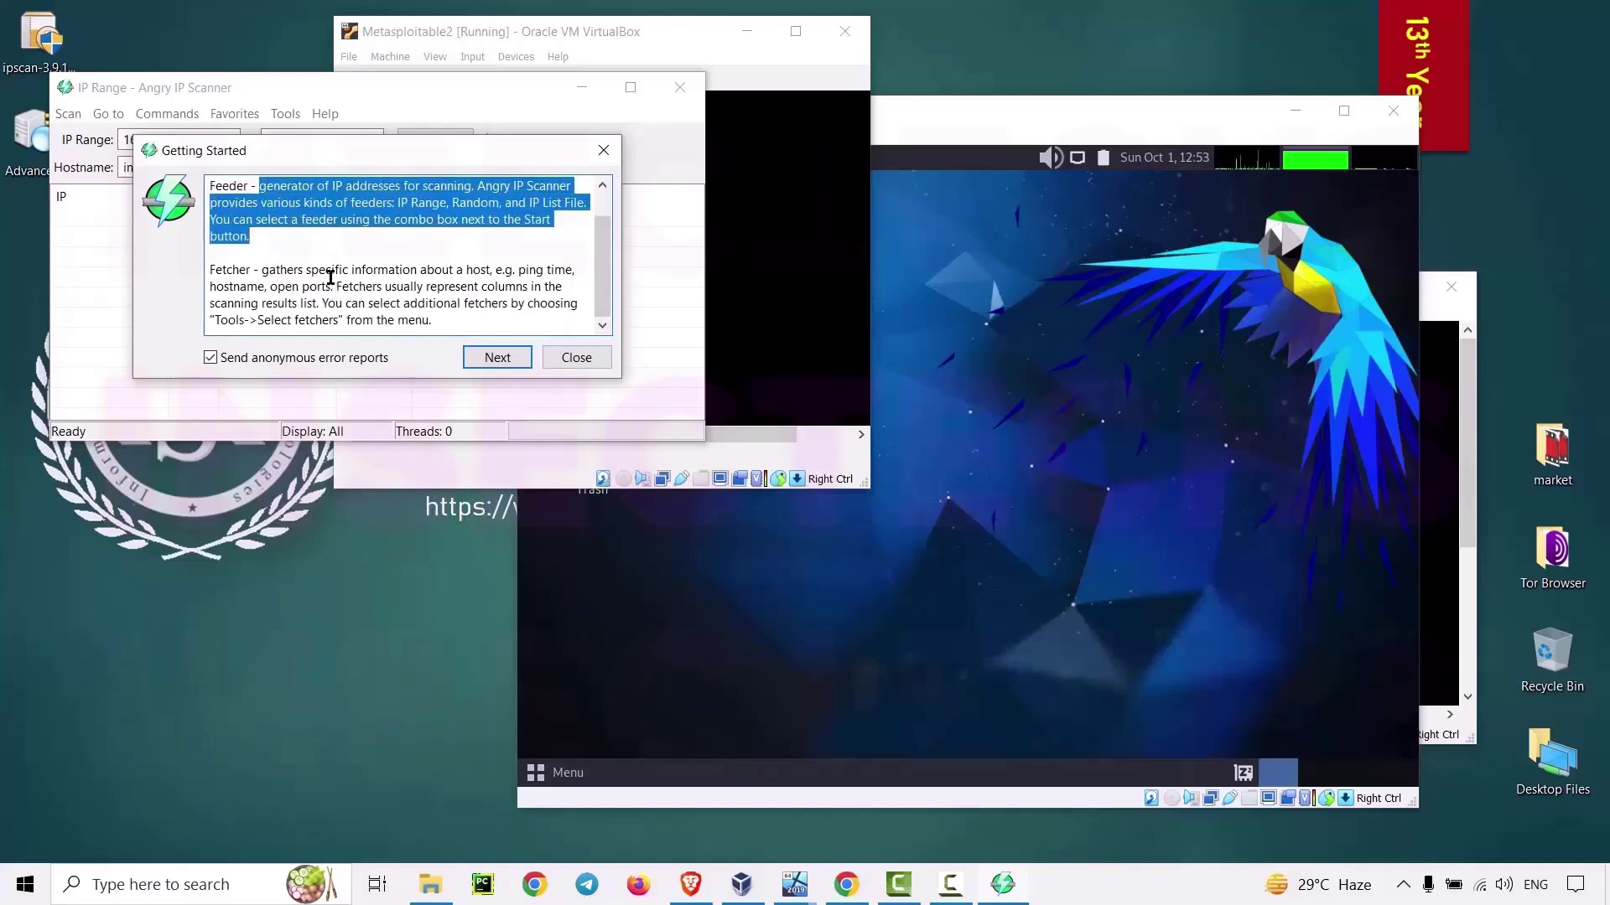
left_click(331, 277)
left_click(288, 269)
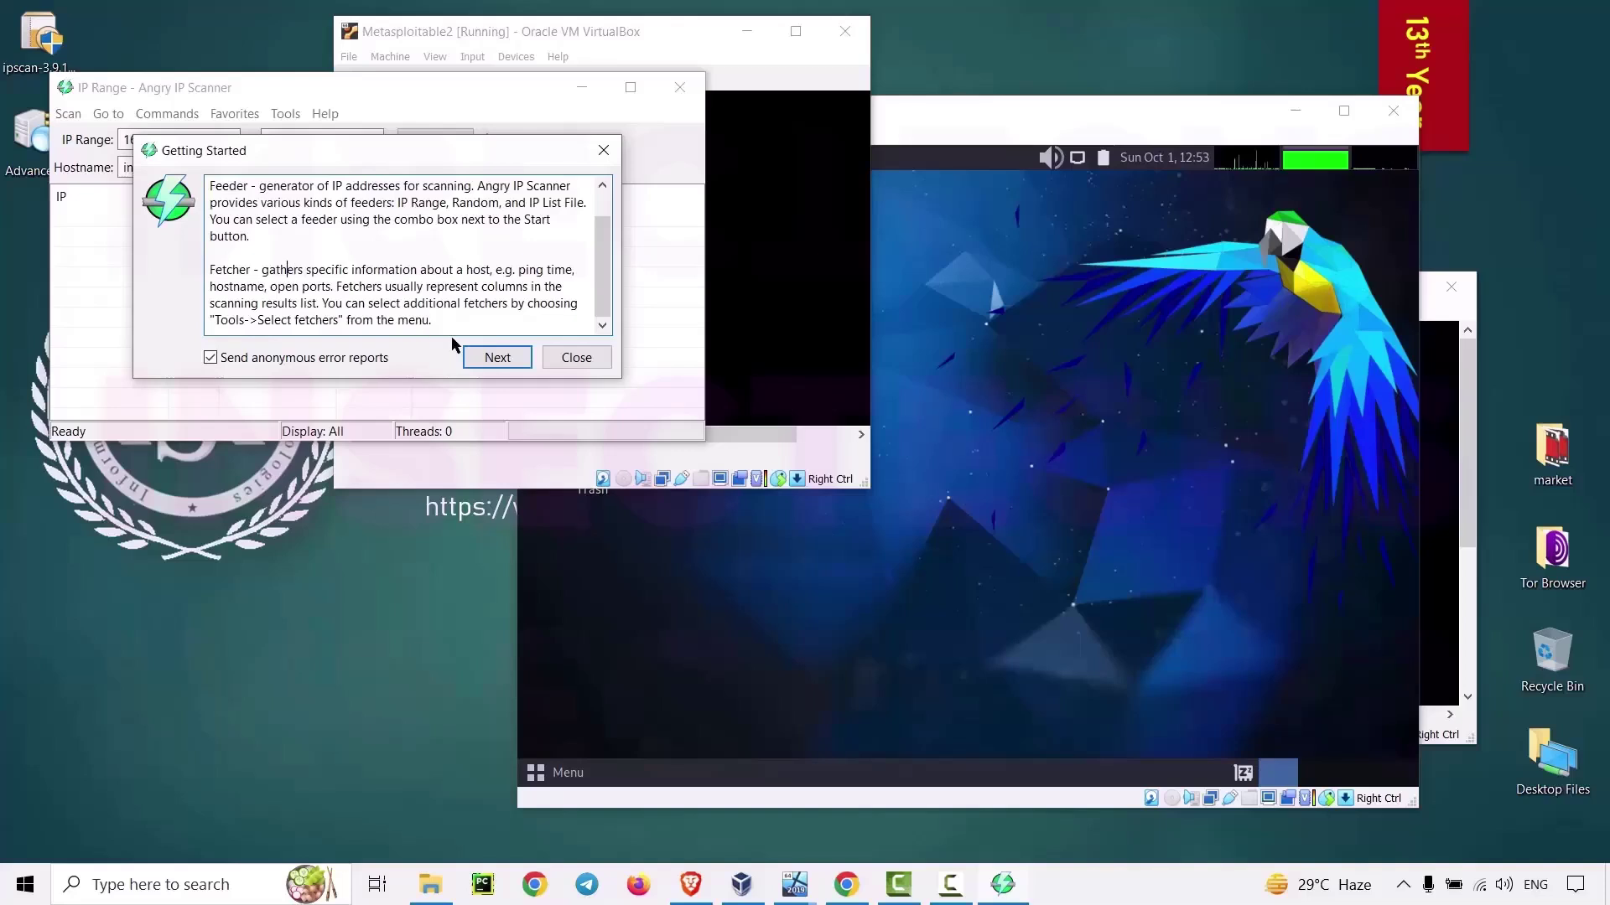
Opt out of sending anonymous error reports and page through the remaining Getting Started guide to close it
left_click(495, 356)
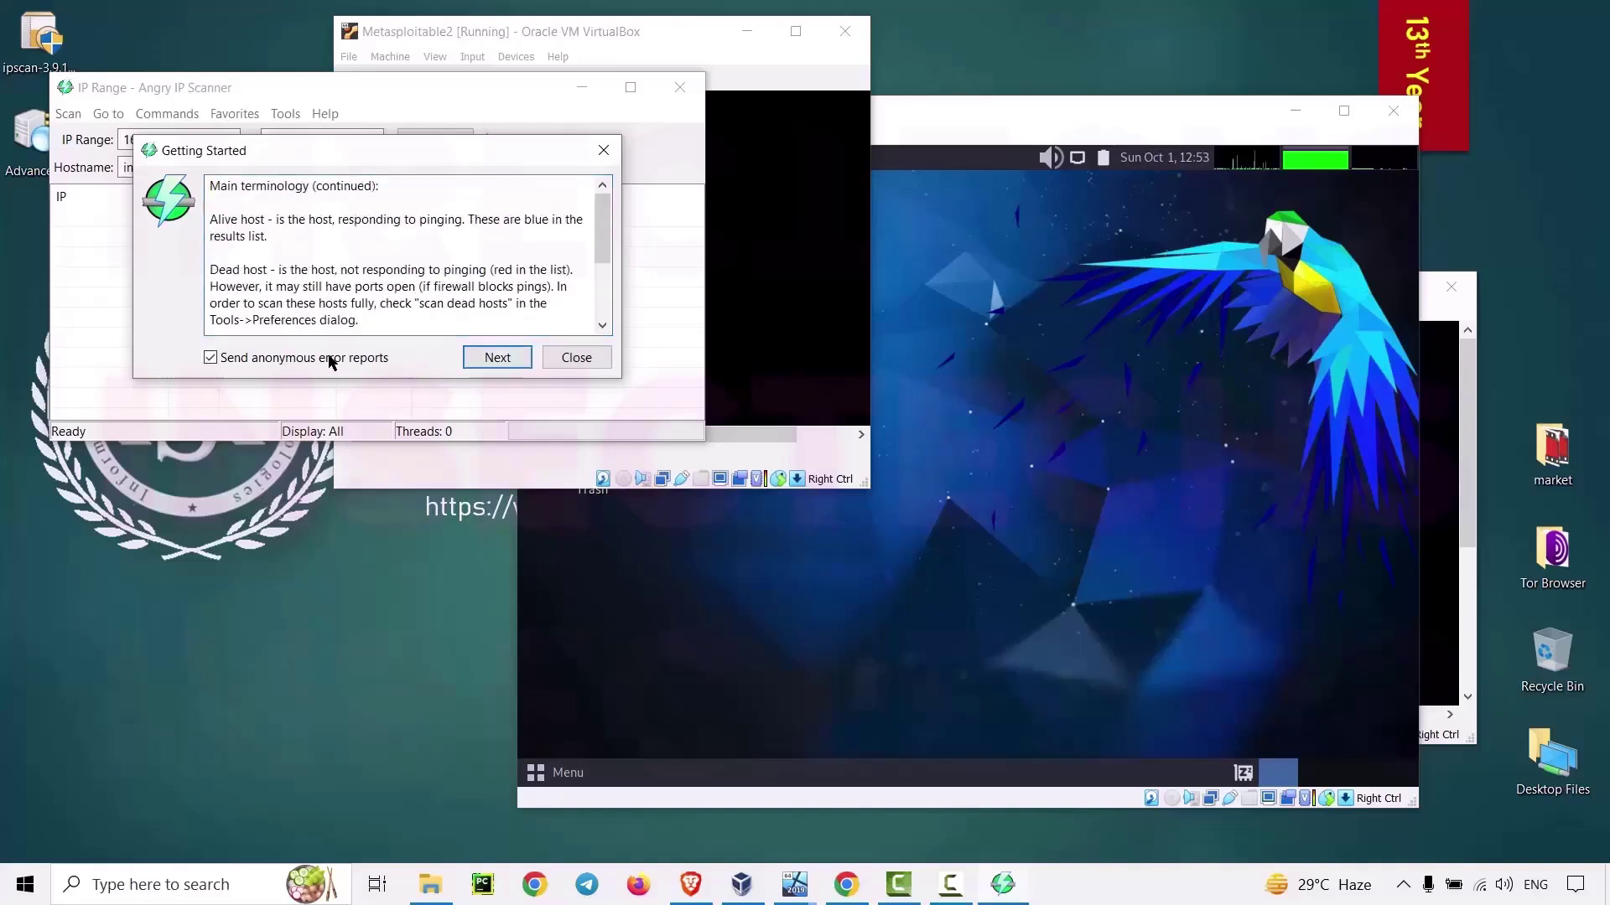
left_click(497, 365)
left_click(497, 365)
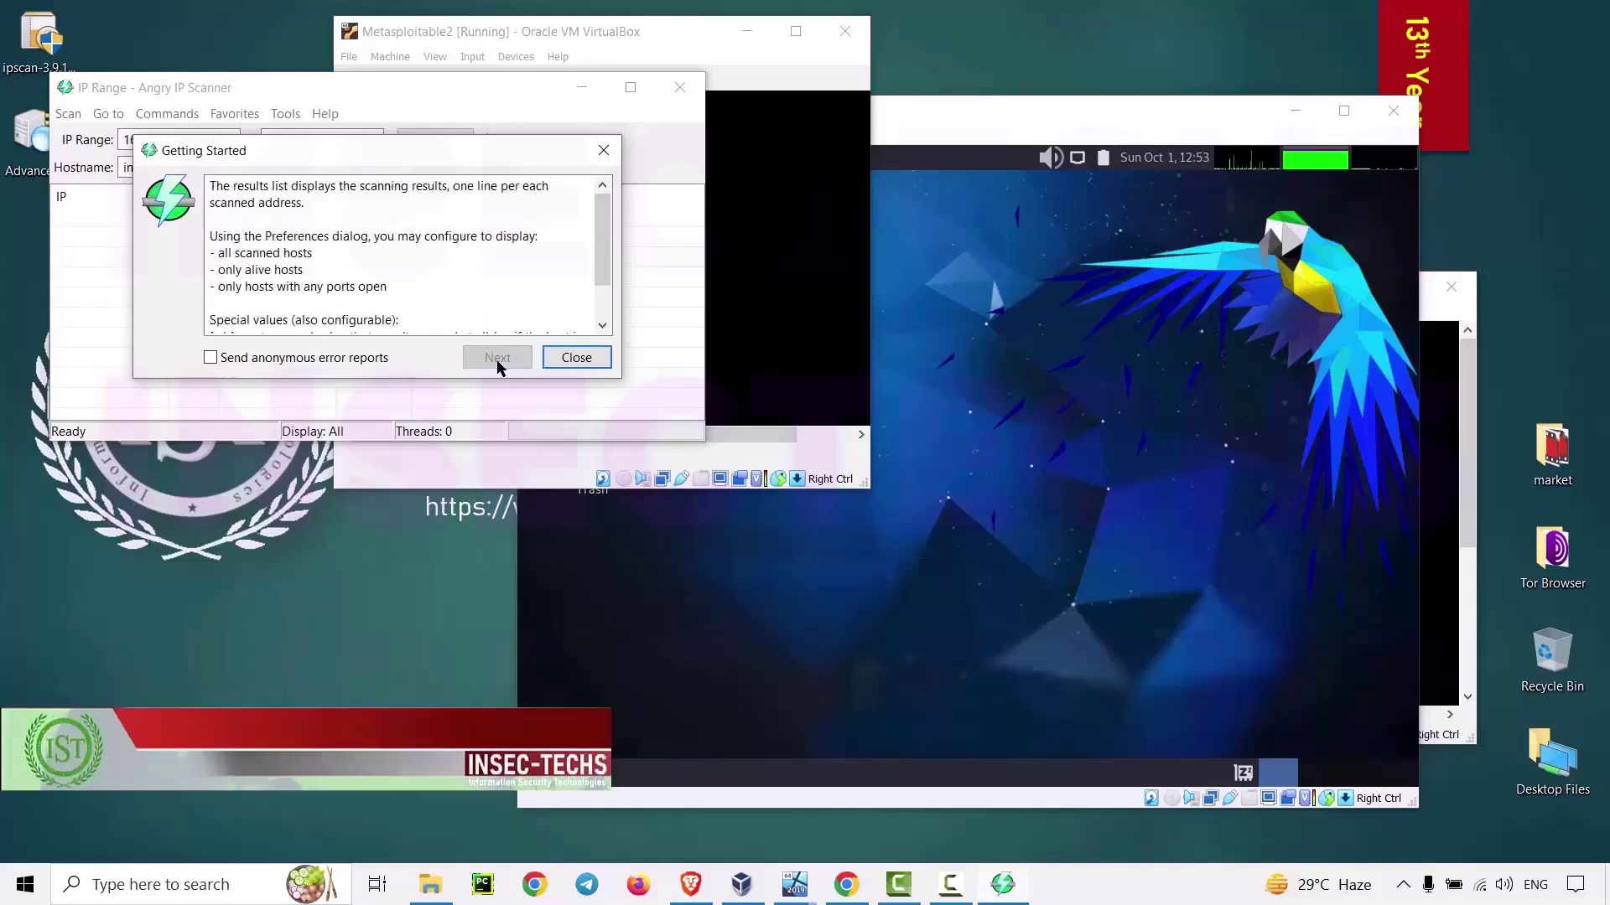
left_click(575, 357)
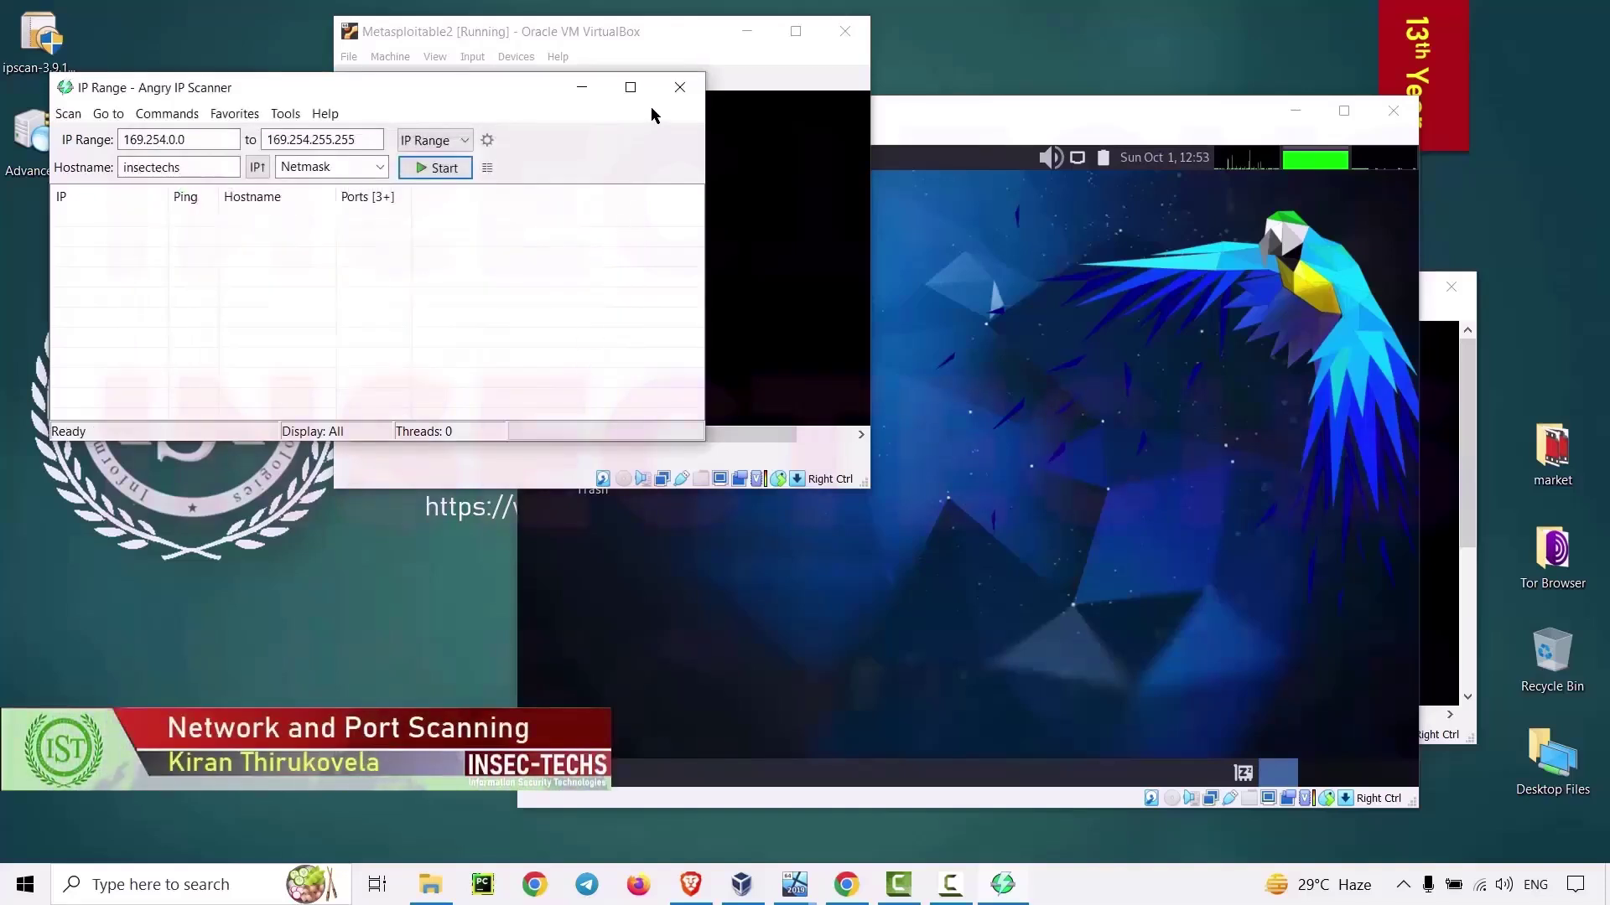
Maximize the scanner window and set the IP range from 192.168.29.1 to 192.168.29.200
left_click(631, 87)
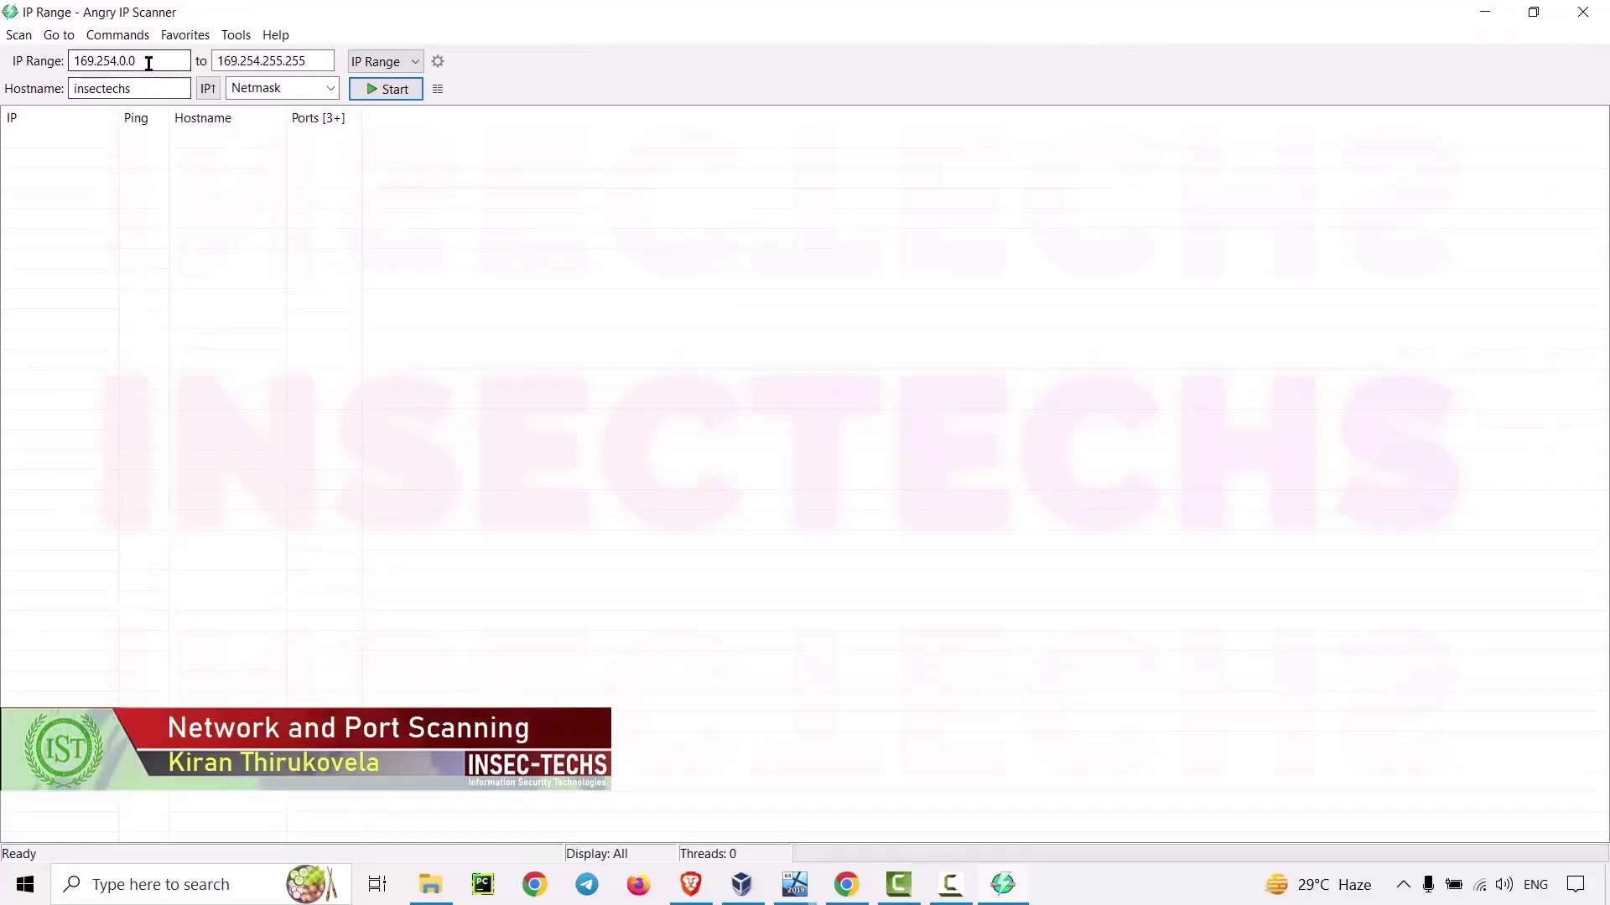
left_click_drag(136, 62, 30, 69)
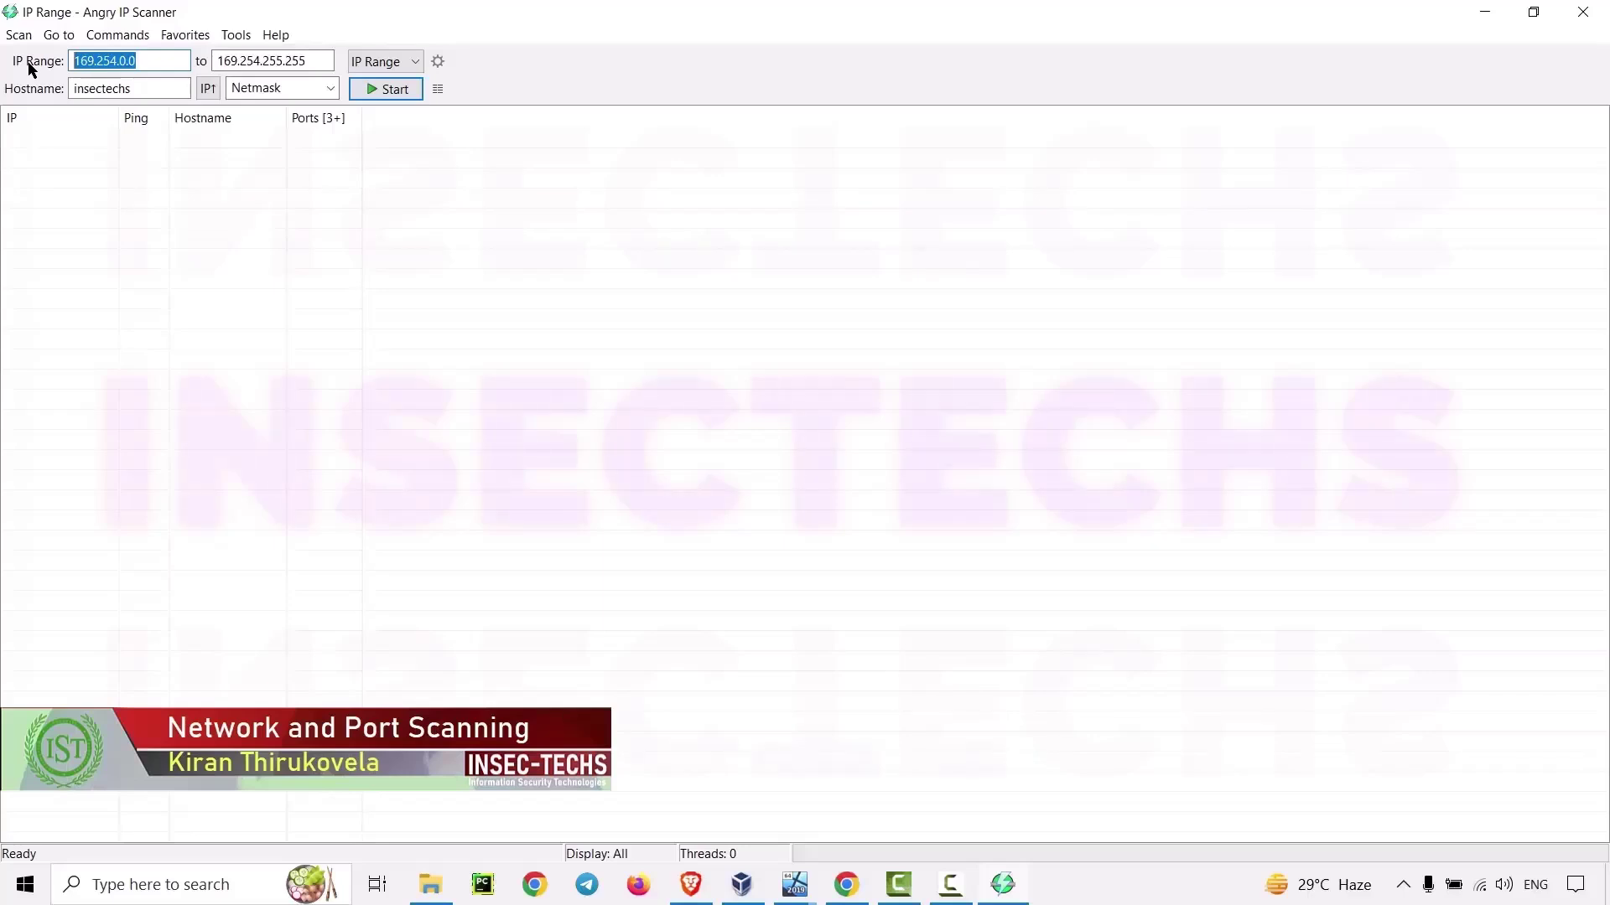
type("192")
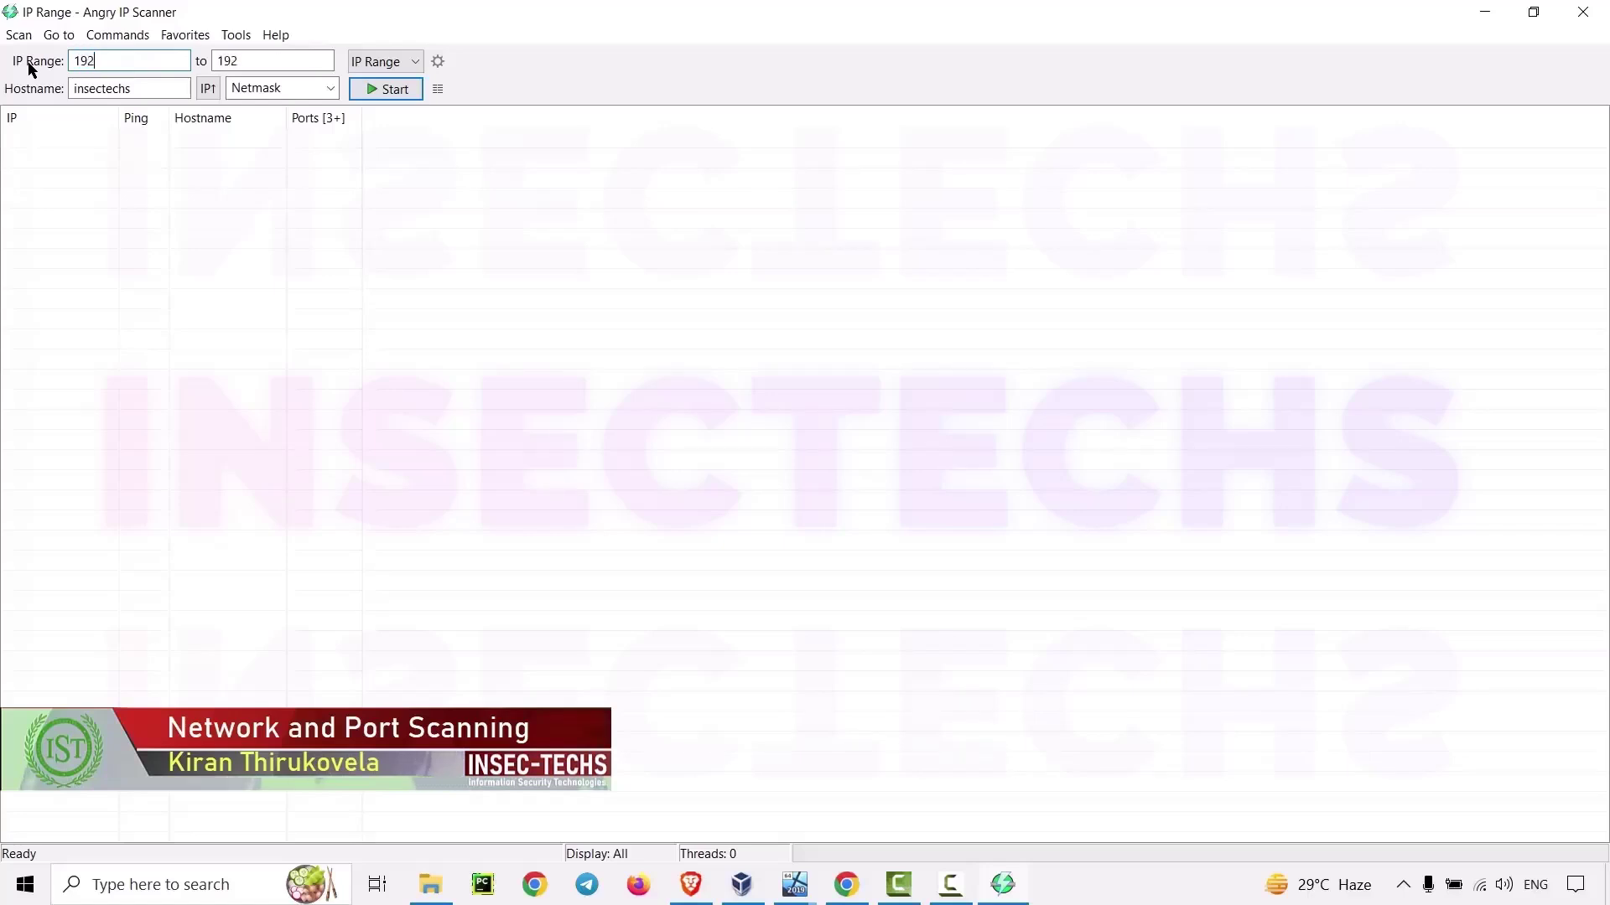
type(".168.")
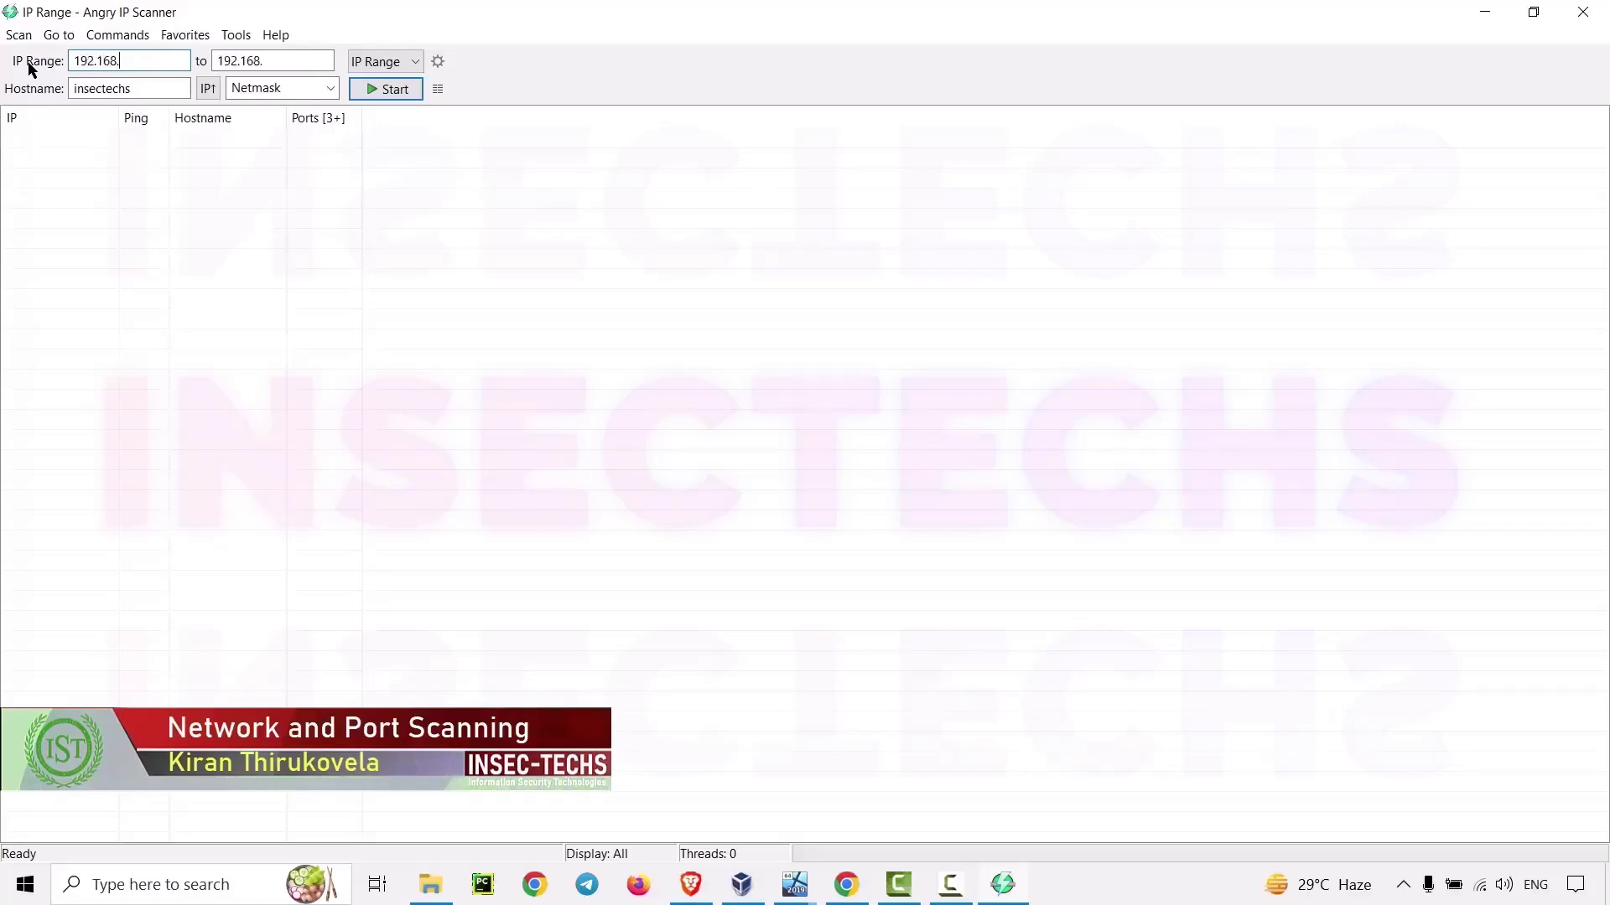
type("29")
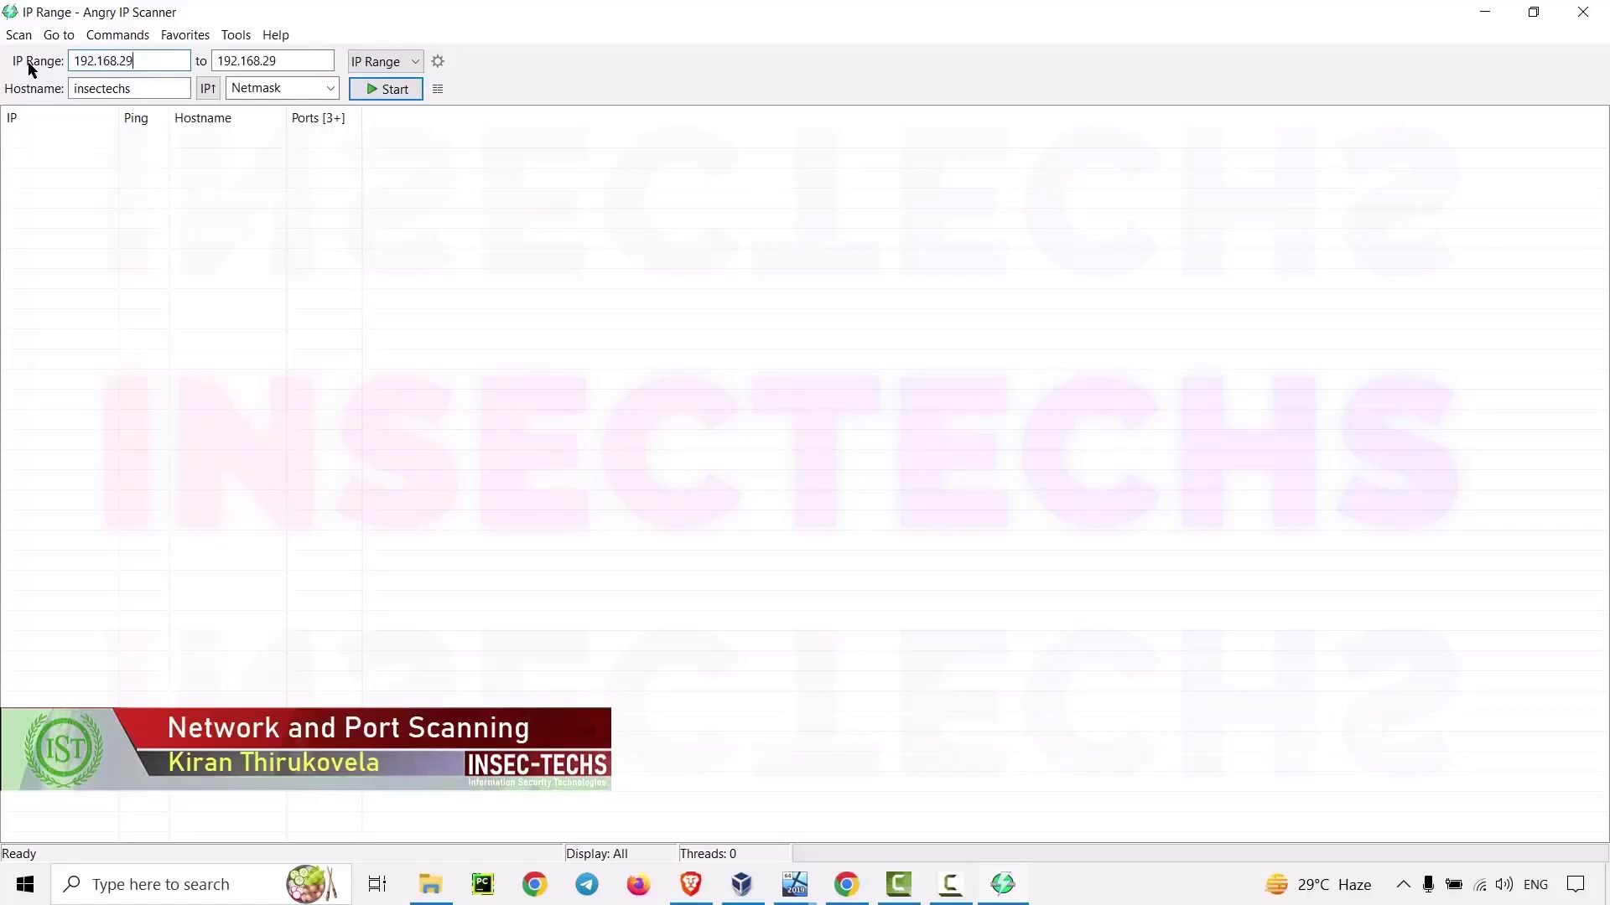
type(".1")
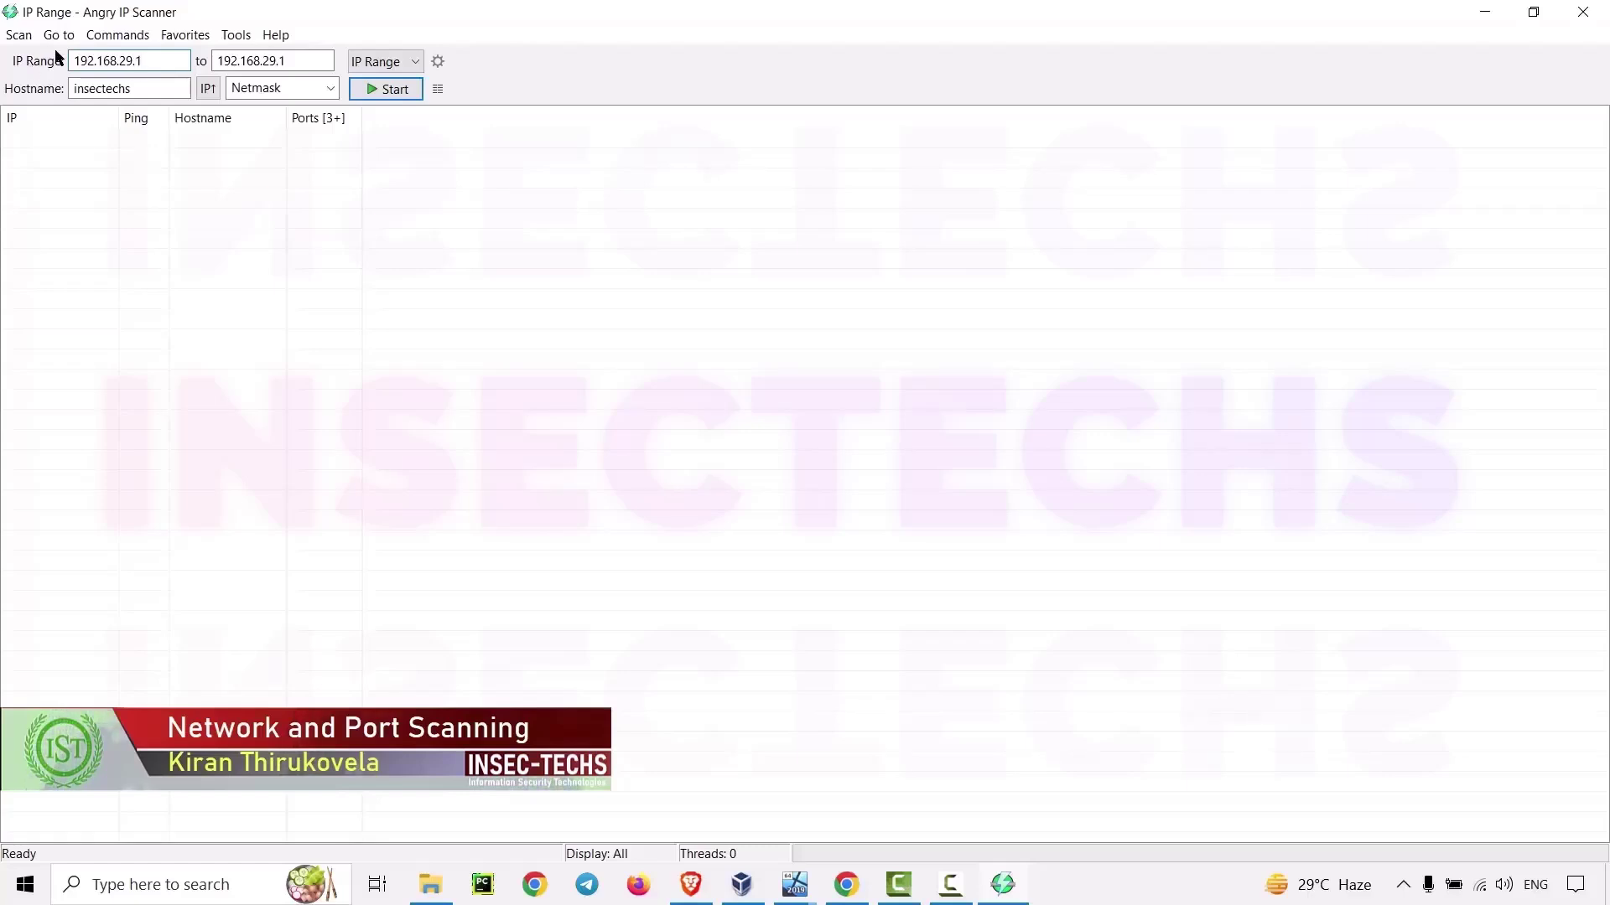
left_click(269, 60)
key("BackSpace")
type("20")
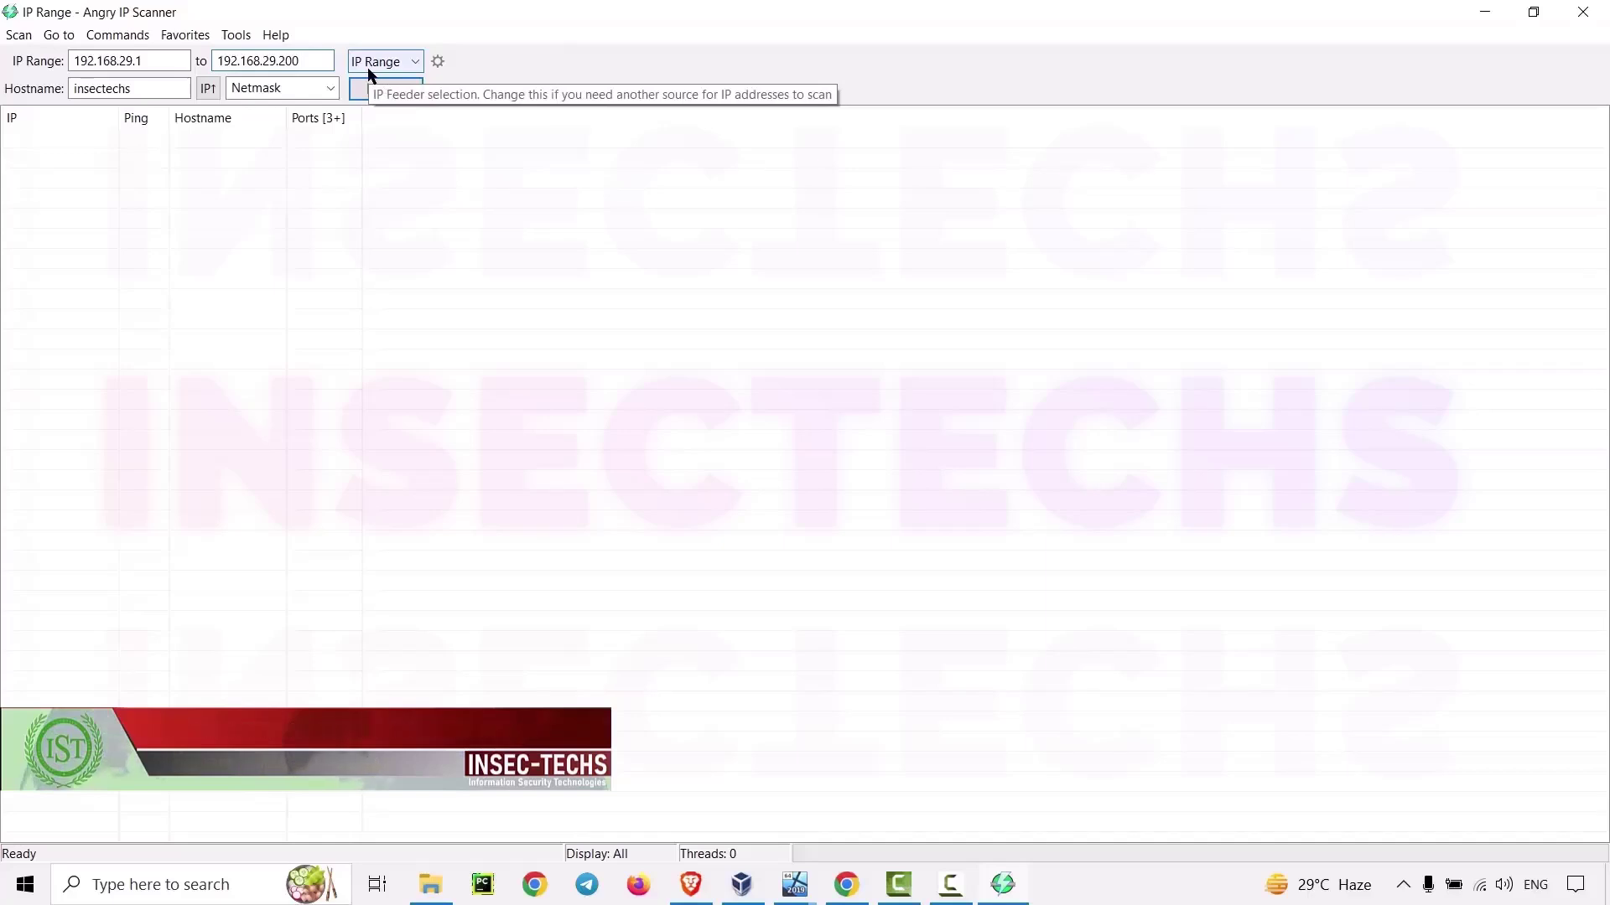
type("0")
Set the netmask to 255.255.255.0 and start scanning the IP range
left_click(314, 91)
type("2")
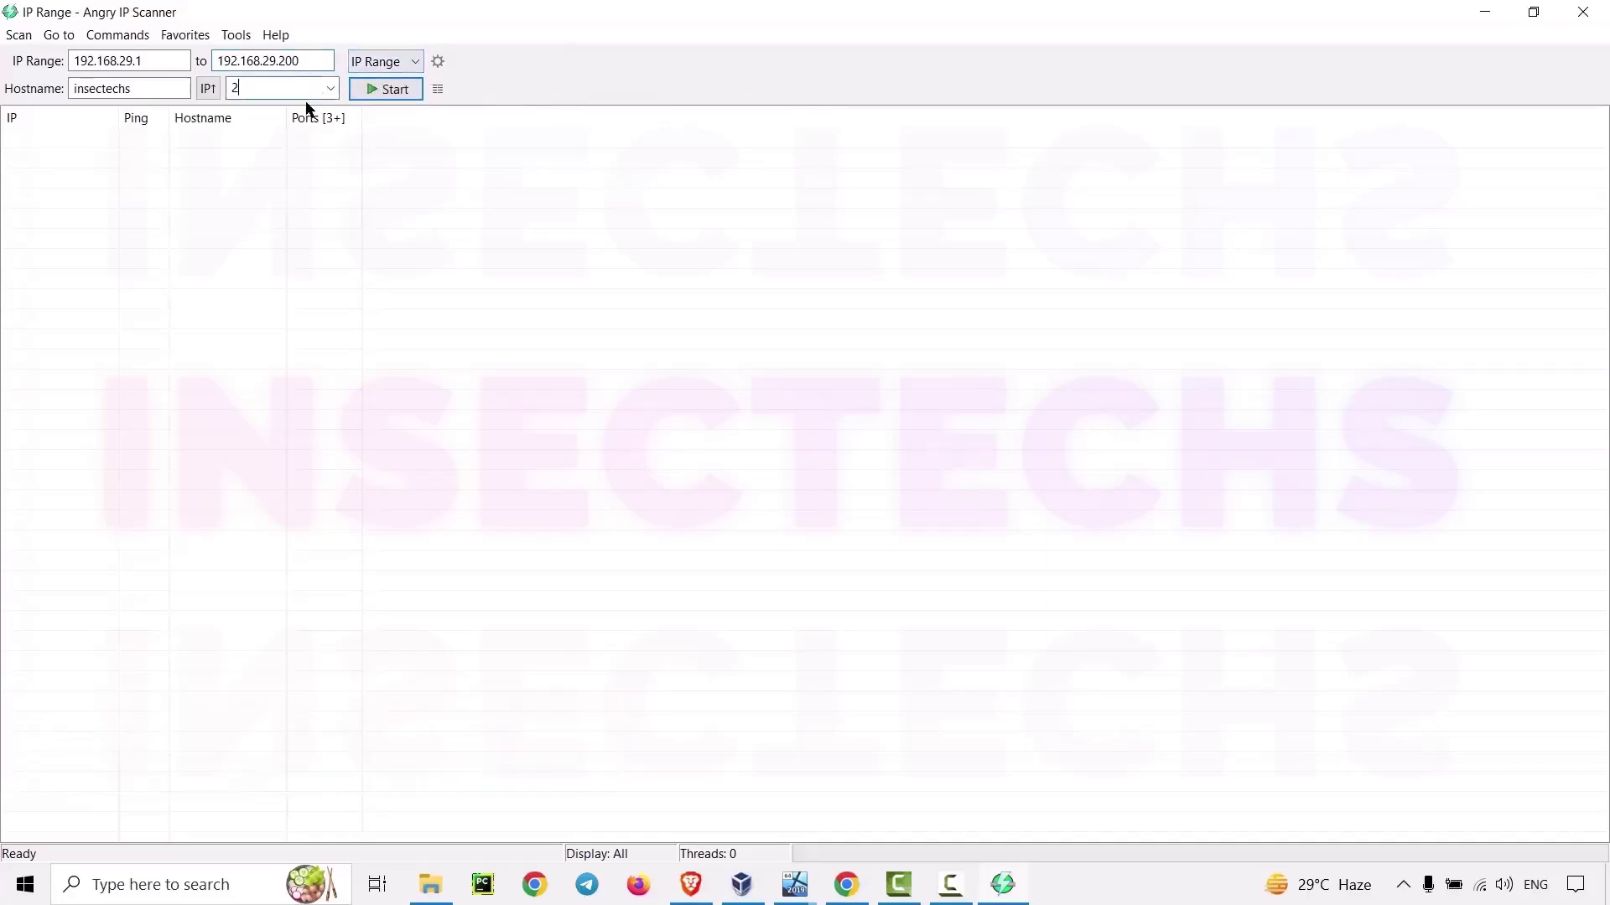
type("55.255")
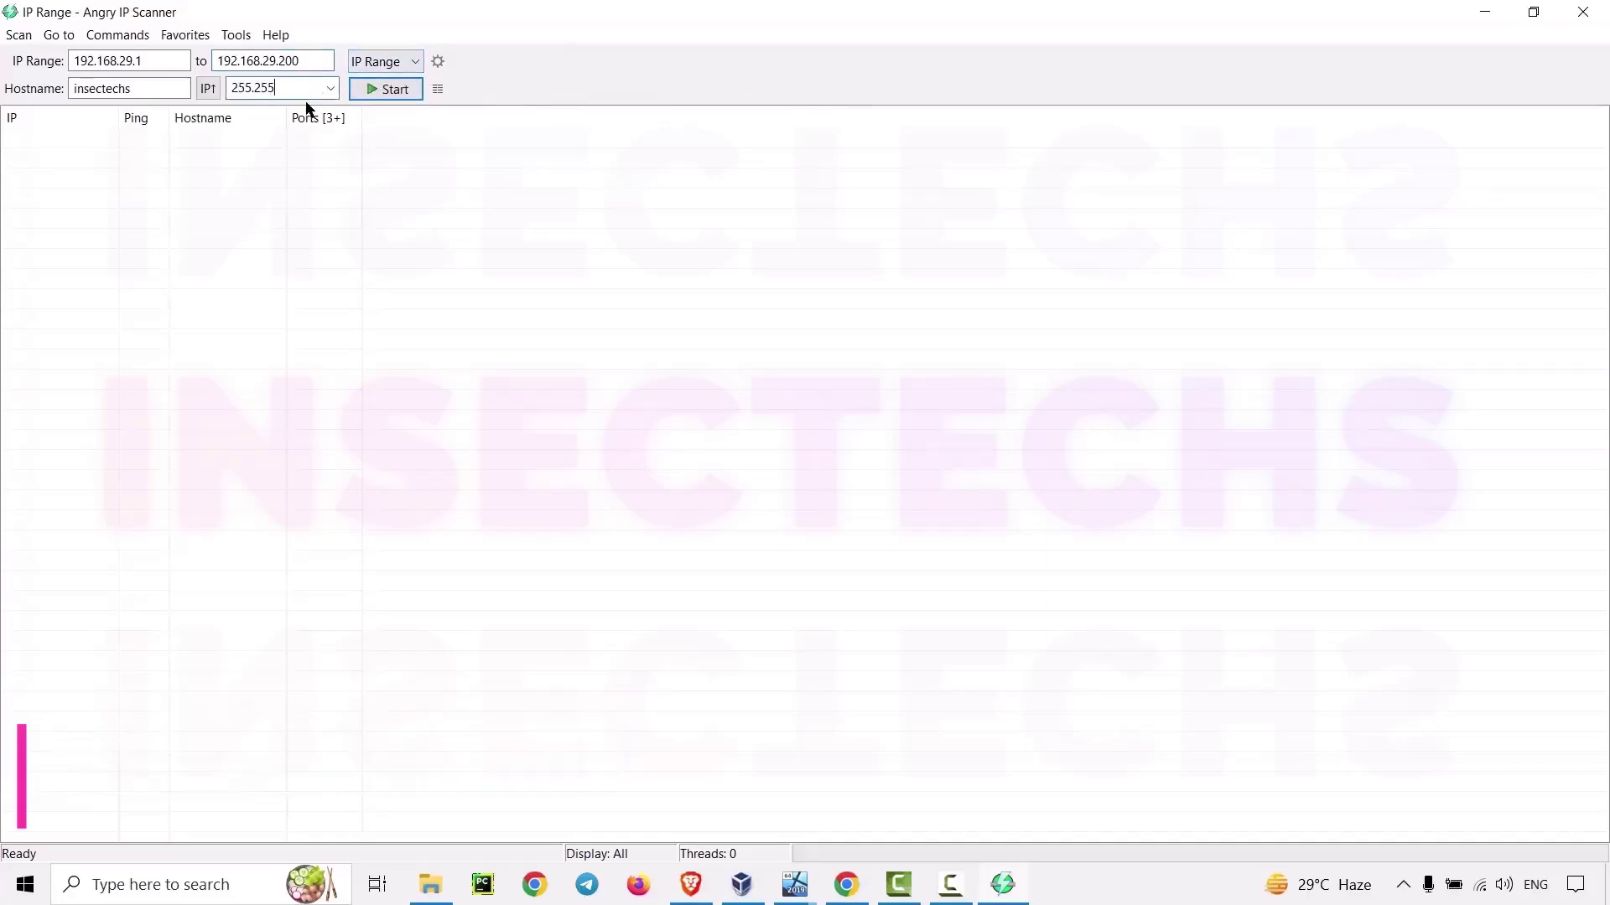
type(".255.0")
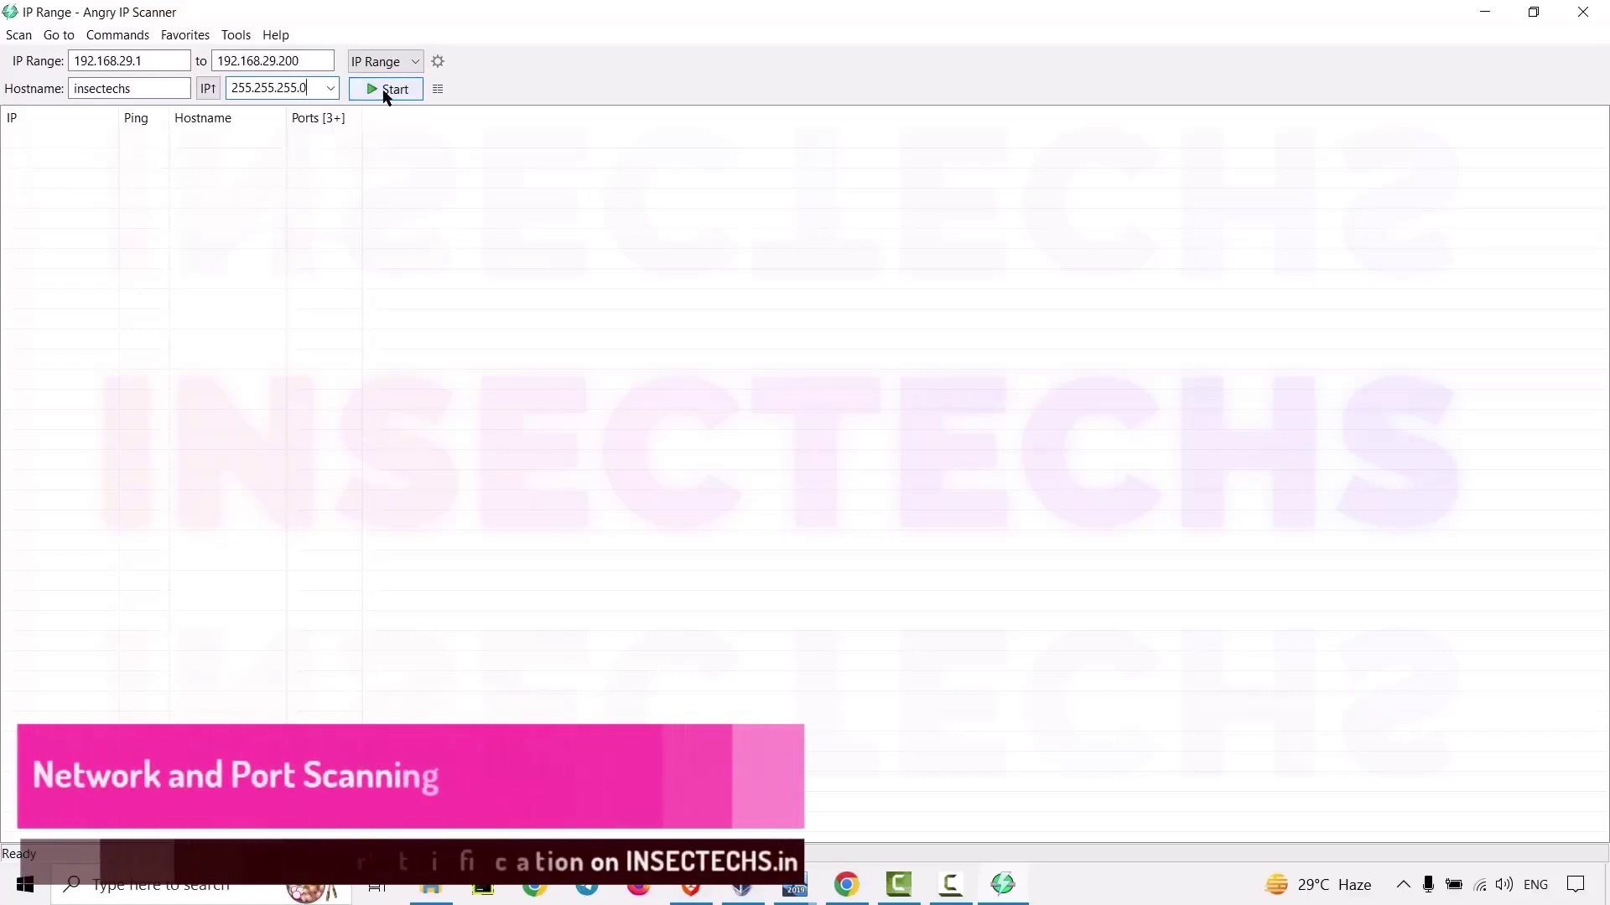
left_click(387, 90)
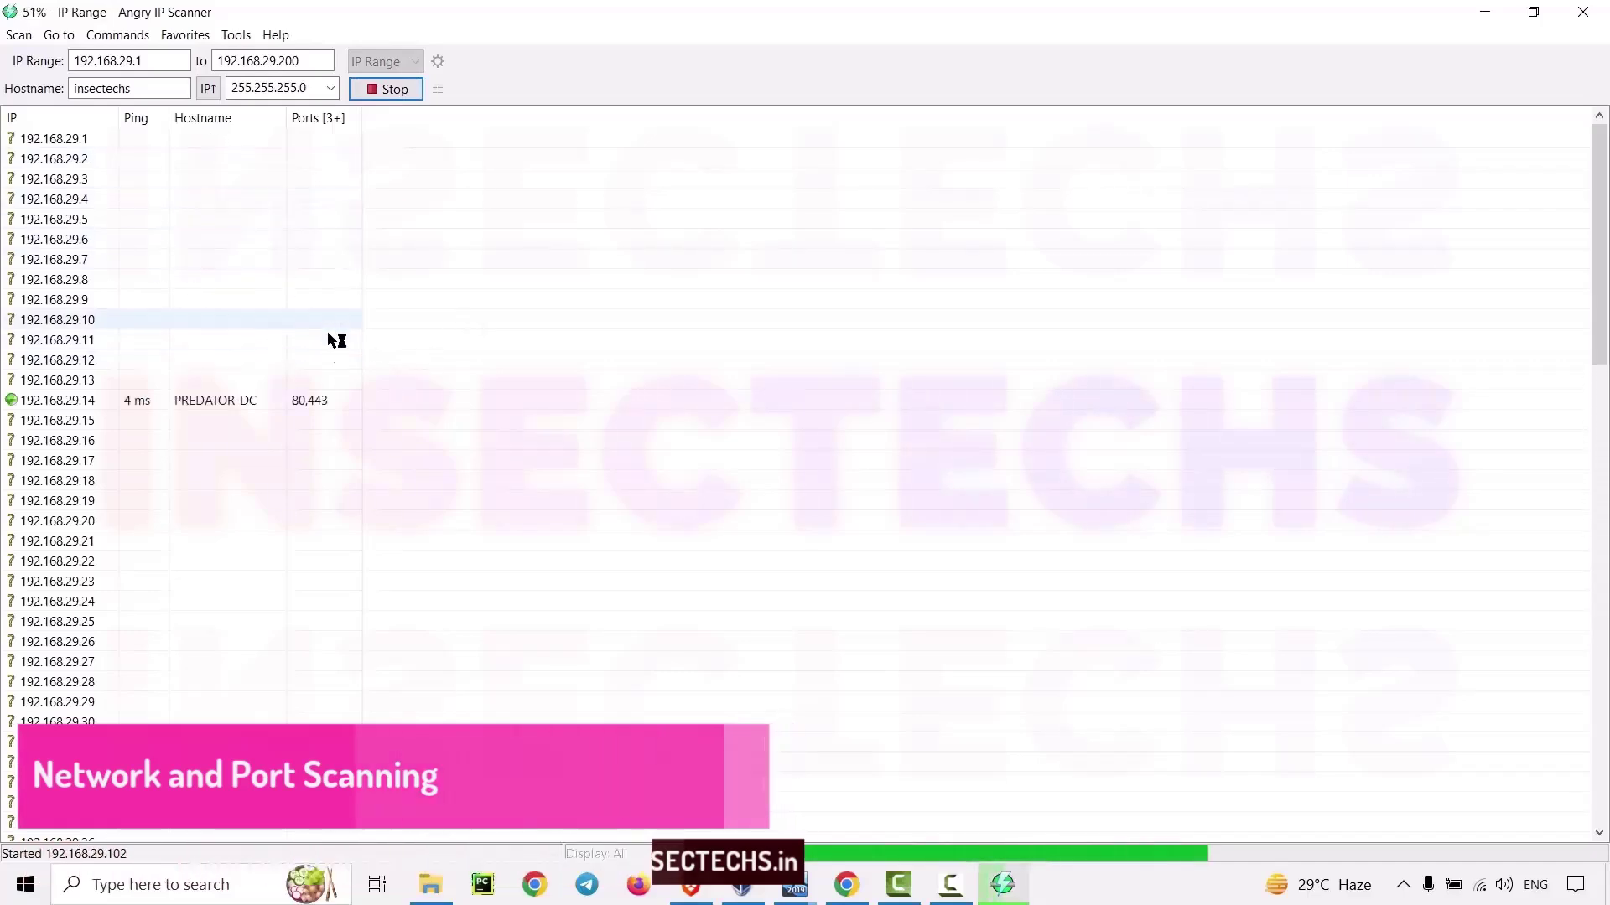
Examine the incoming scan results for hosts 192.168.29.14, 192.168.29.1, 192.168.29.45 and 192.168.29.55 and look through the remaining addresses
left_click(118, 403)
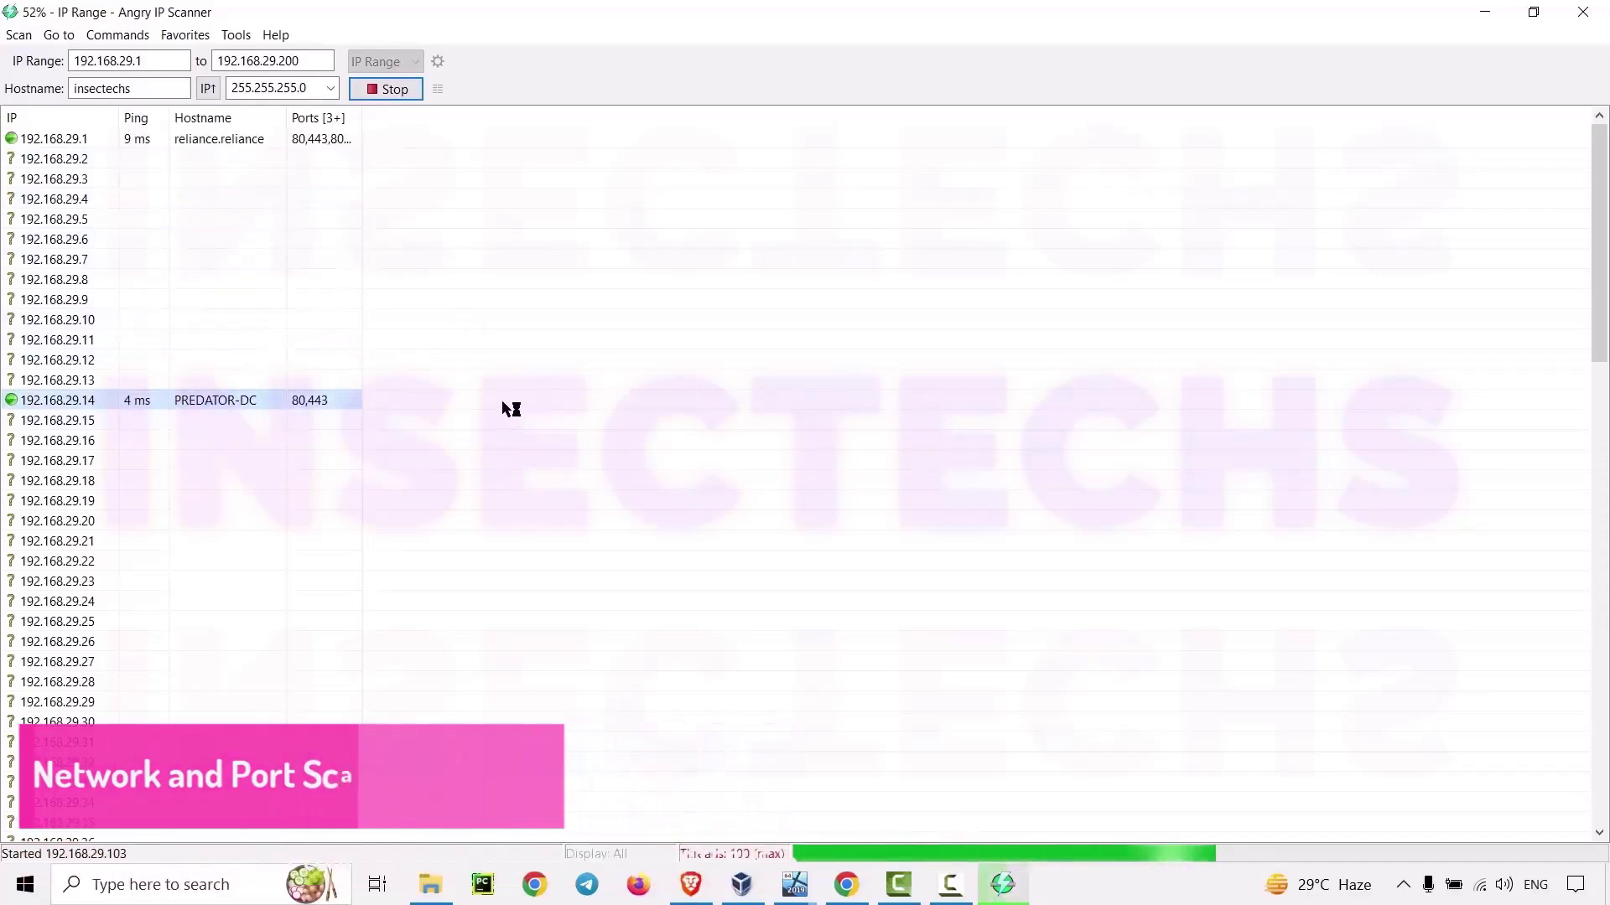
left_click(40, 140)
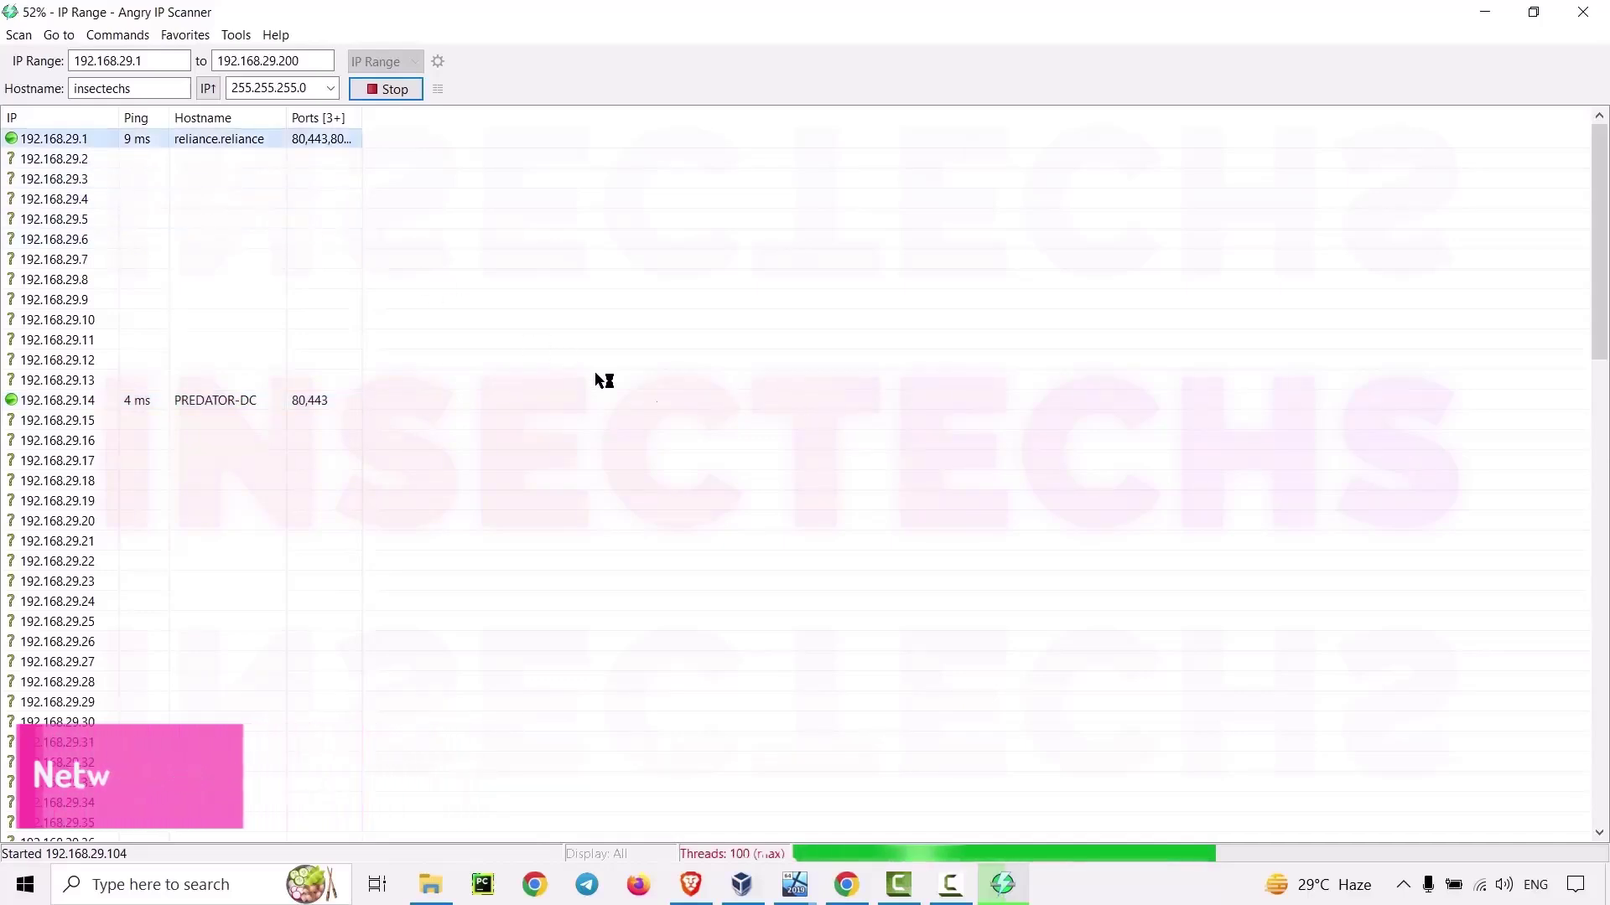
scroll(650, 474, "down", 6)
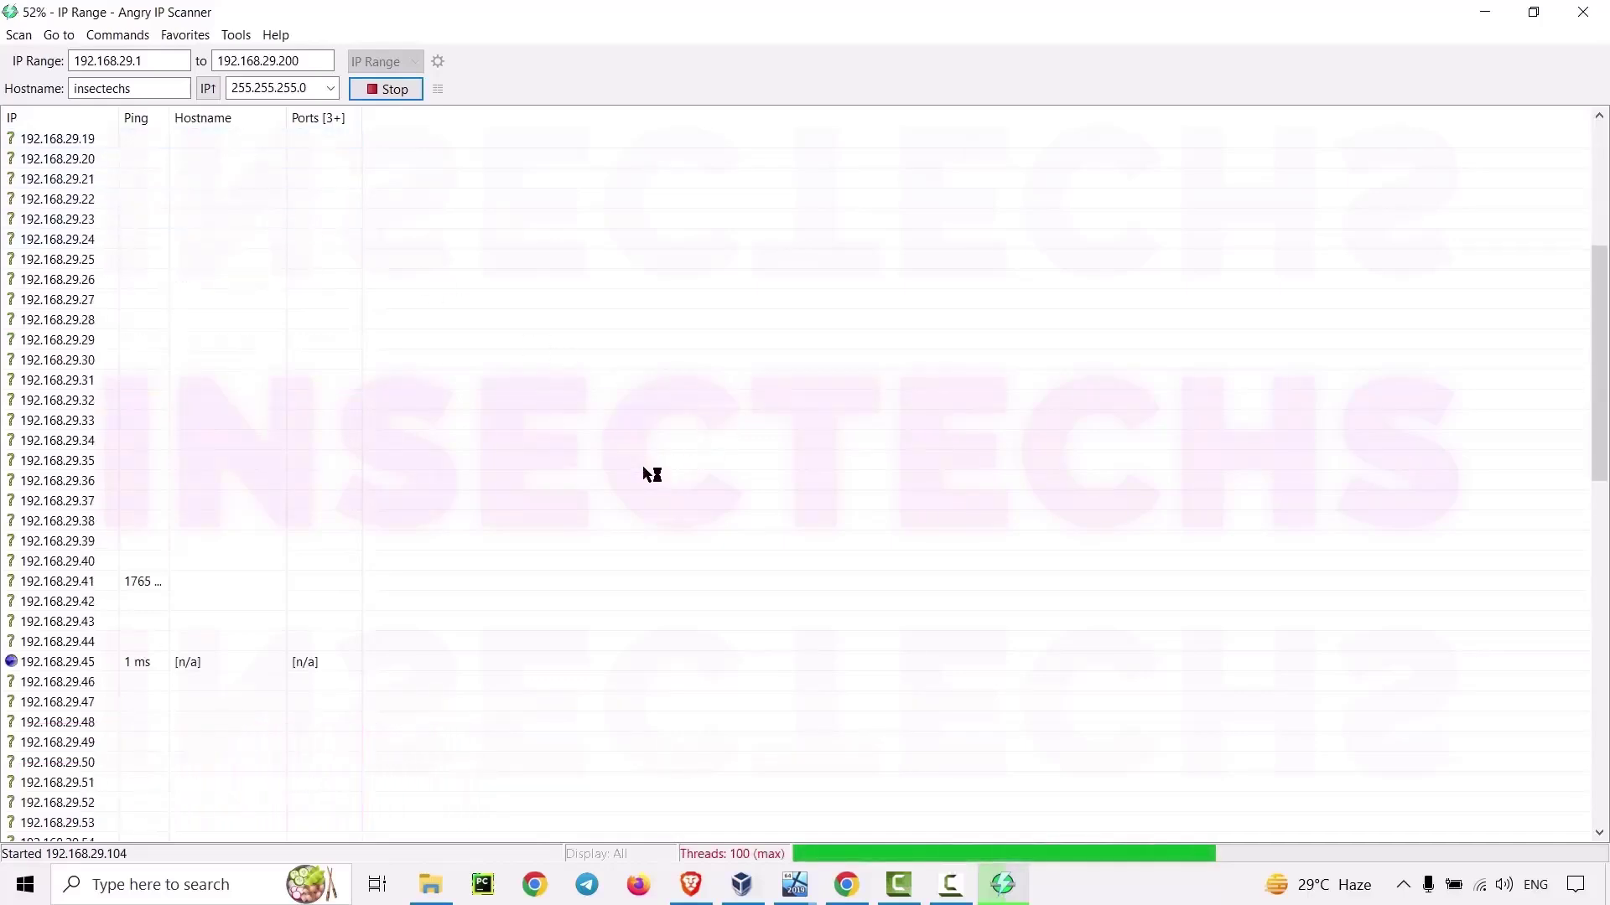
scroll(637, 494, "down", 2)
left_click(115, 550)
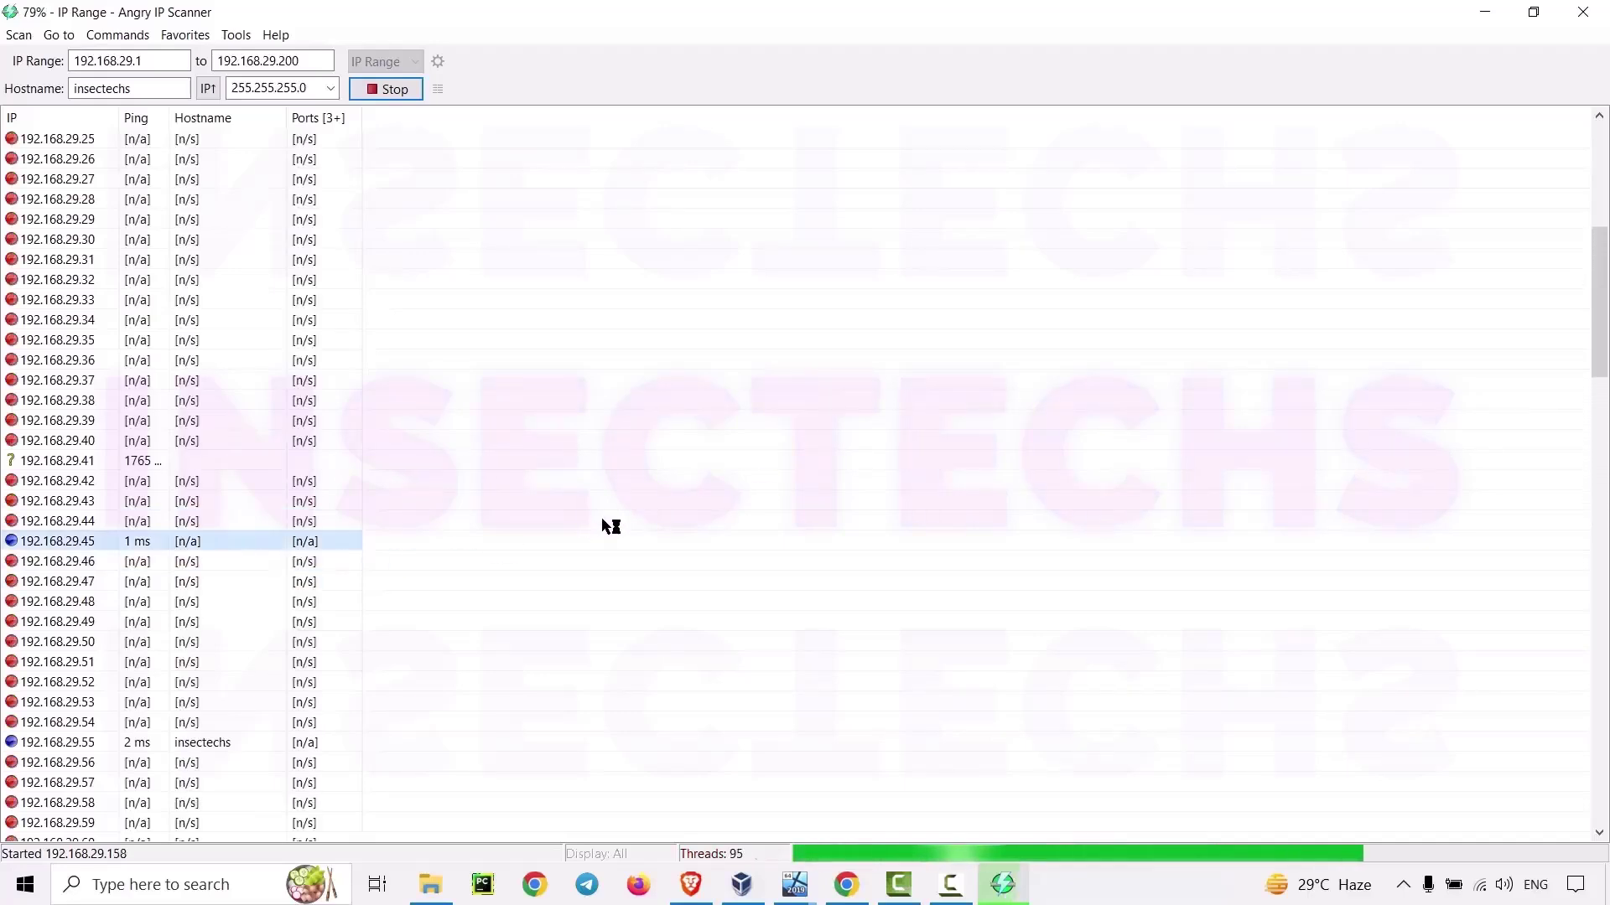
scroll(607, 526, "down", 3)
scroll(600, 527, "down", 1)
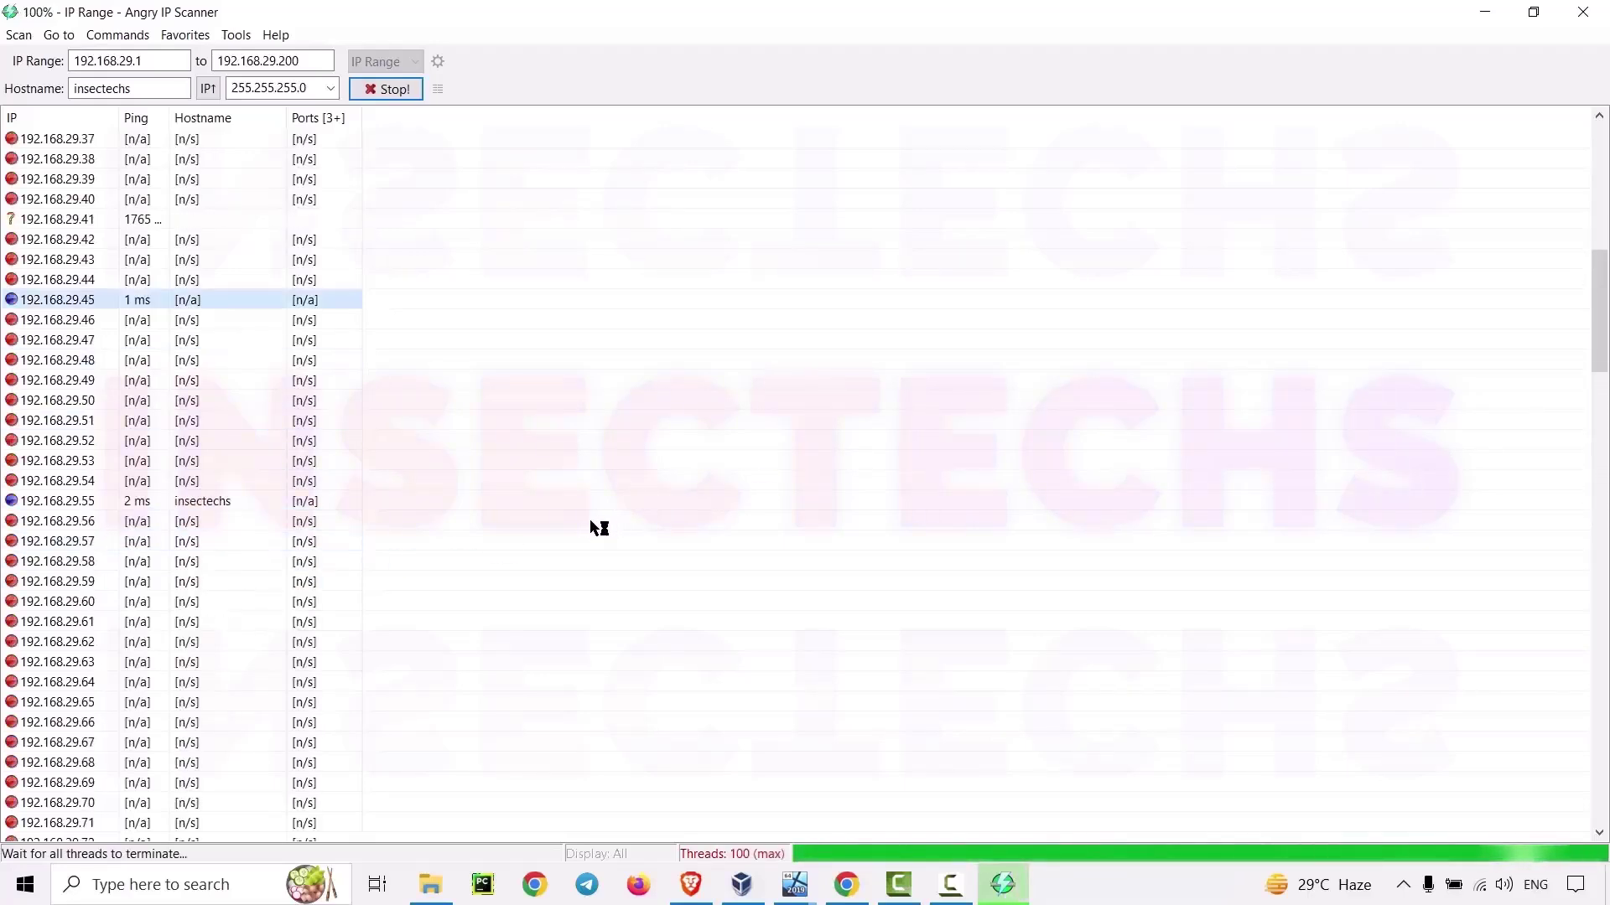
left_click(108, 502)
scroll(619, 503, "down", 2)
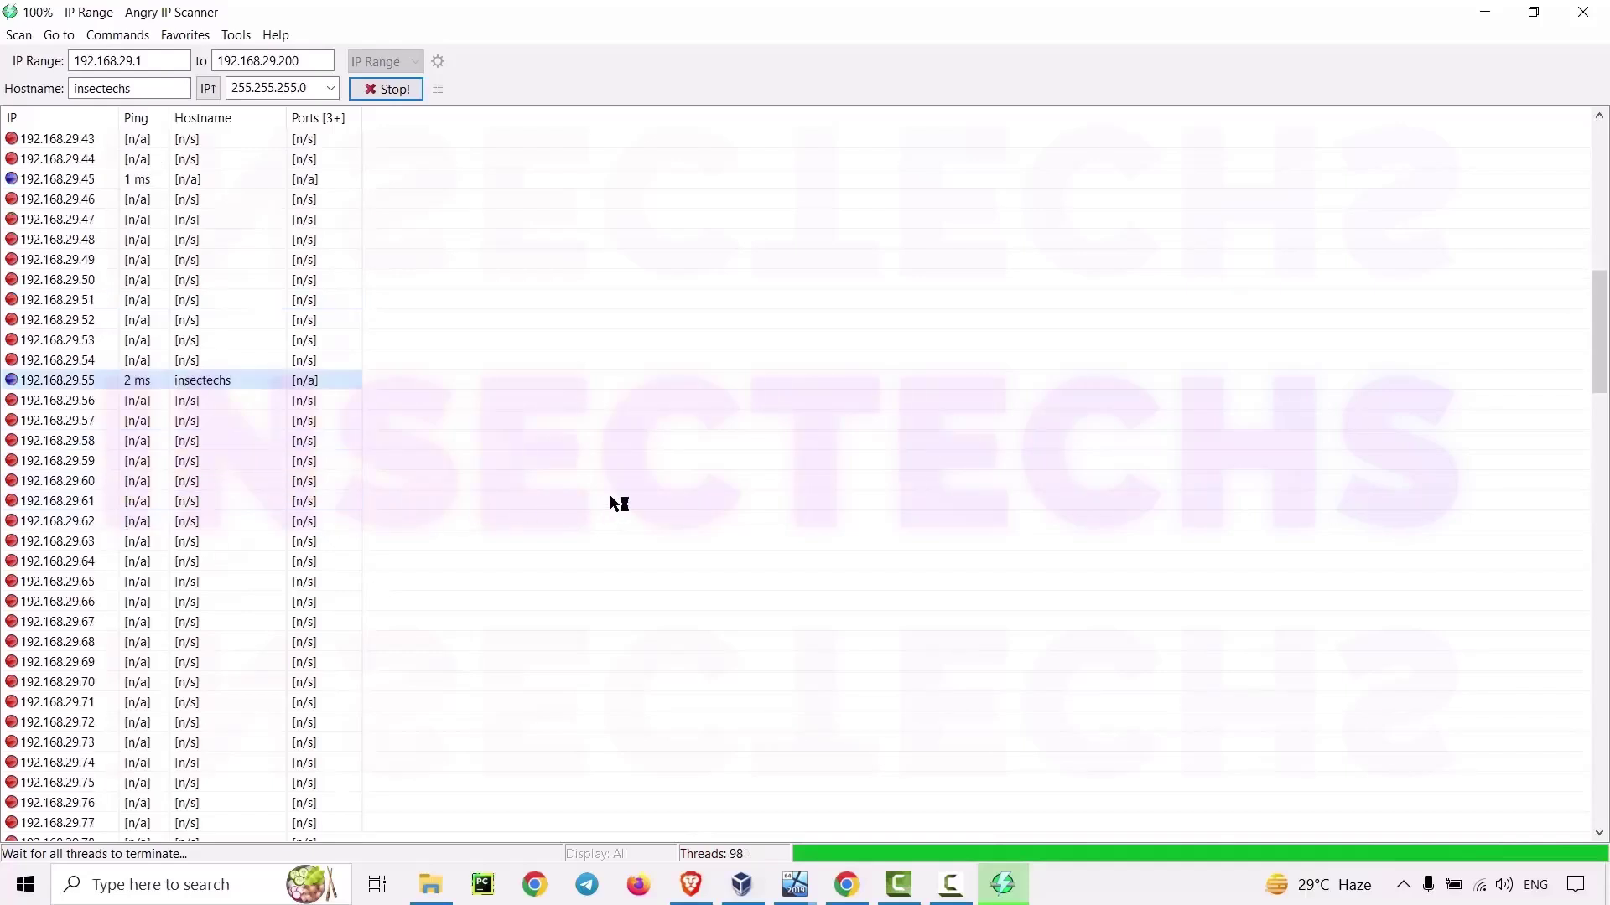
scroll(620, 505, "down", 19)
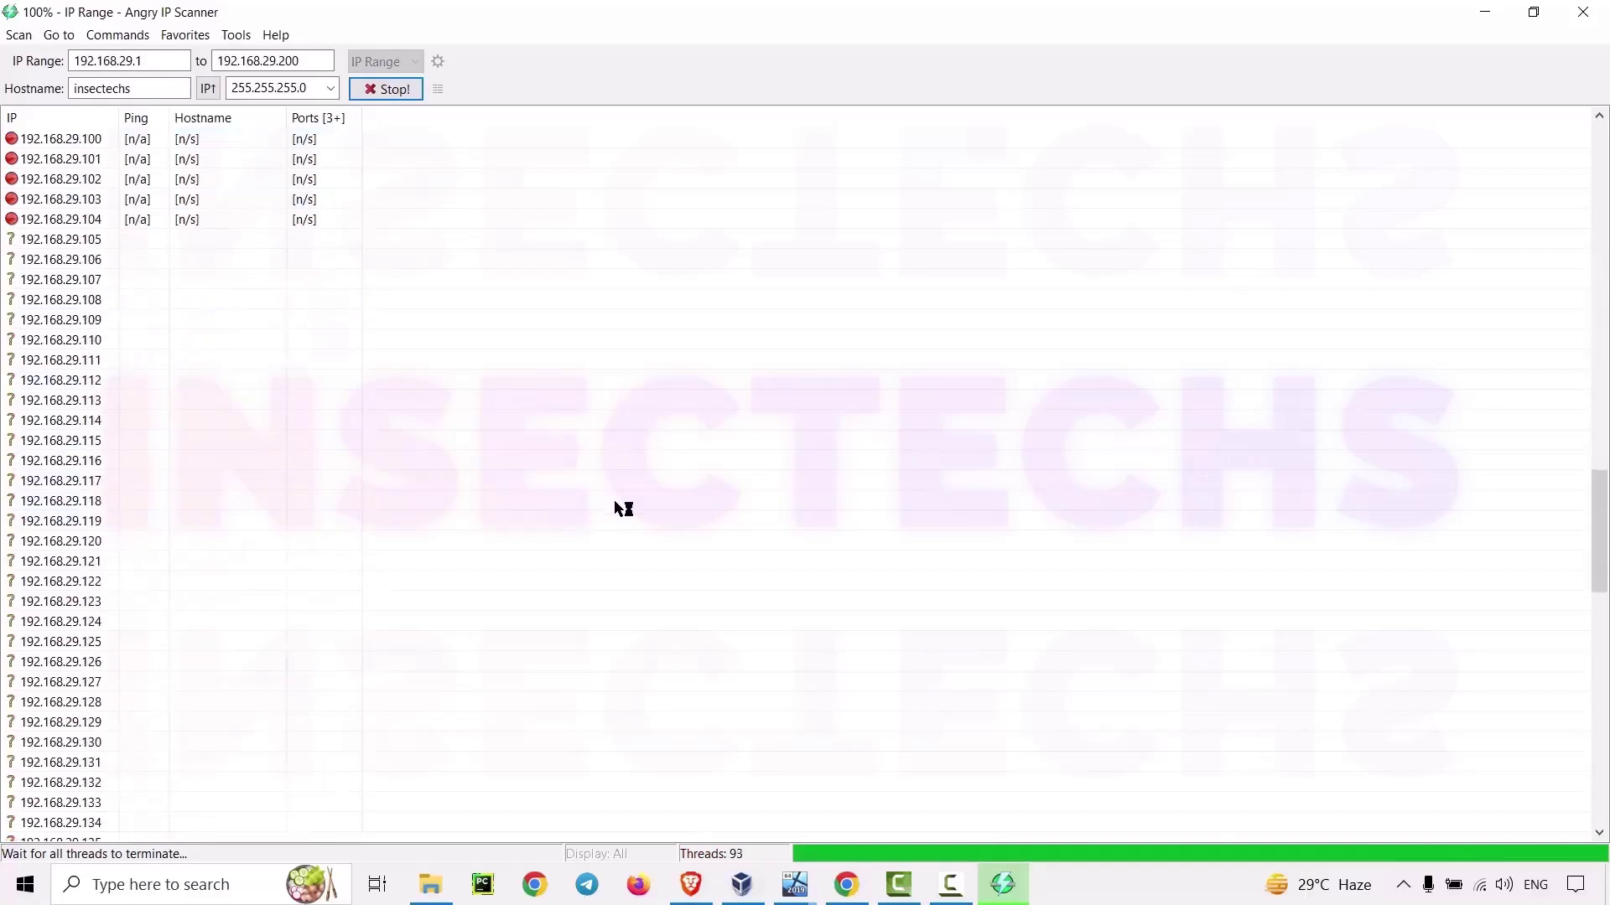
scroll(1336, 538, "up", 13)
Switch to VirtualBox Manager to review the virtual machine list, then minimize it and preview the open machine windows
left_click(754, 889)
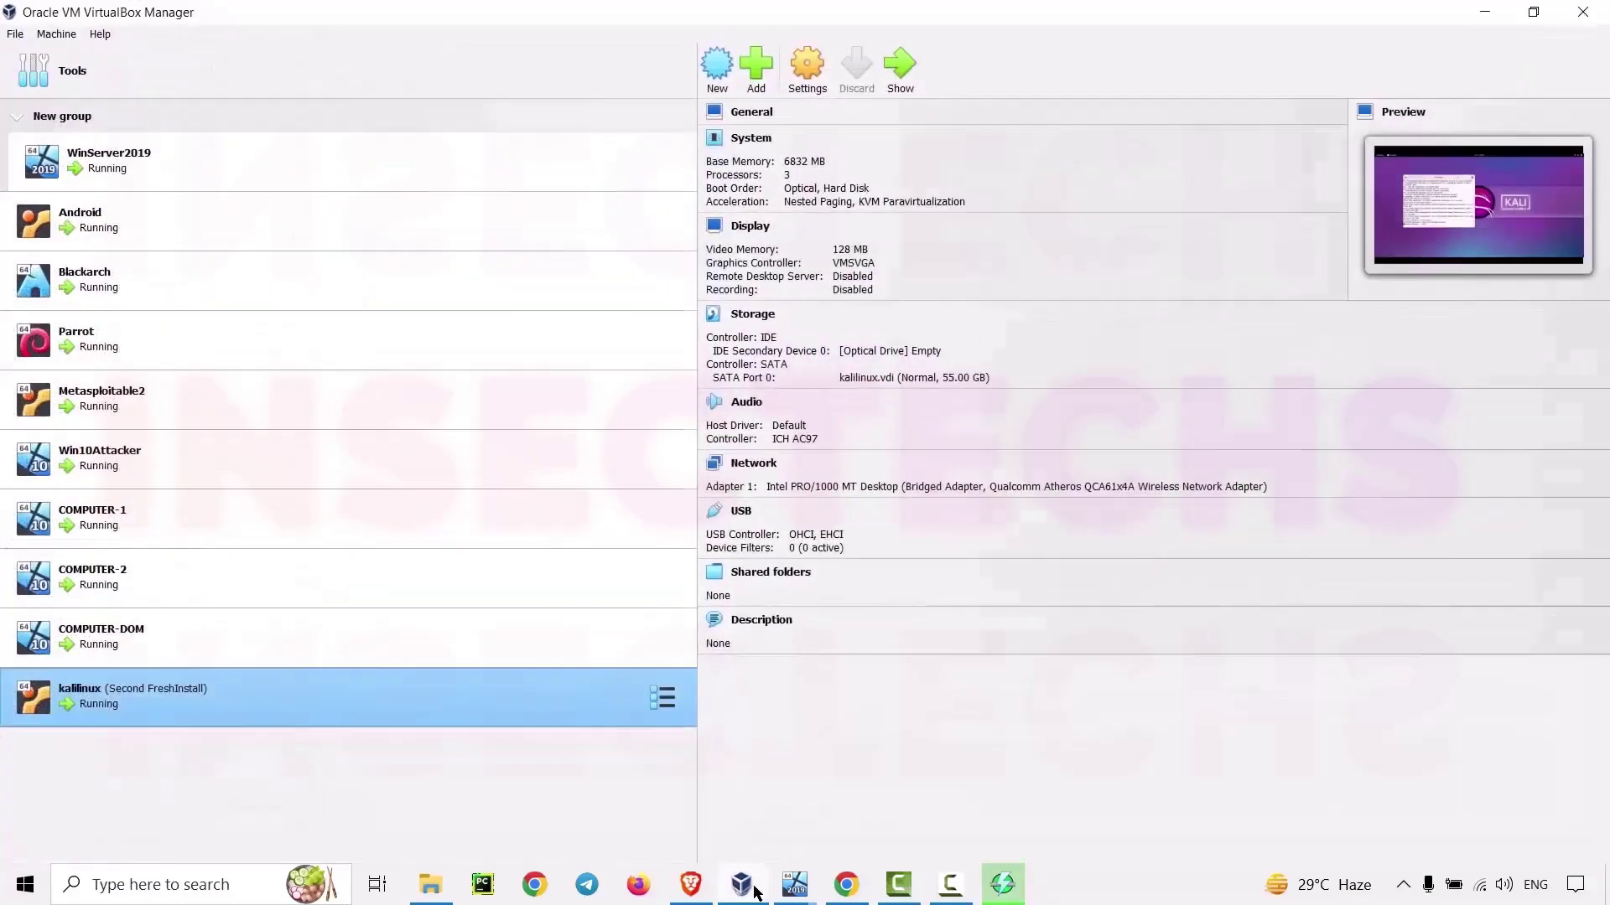
left_click(753, 890)
left_click(753, 890)
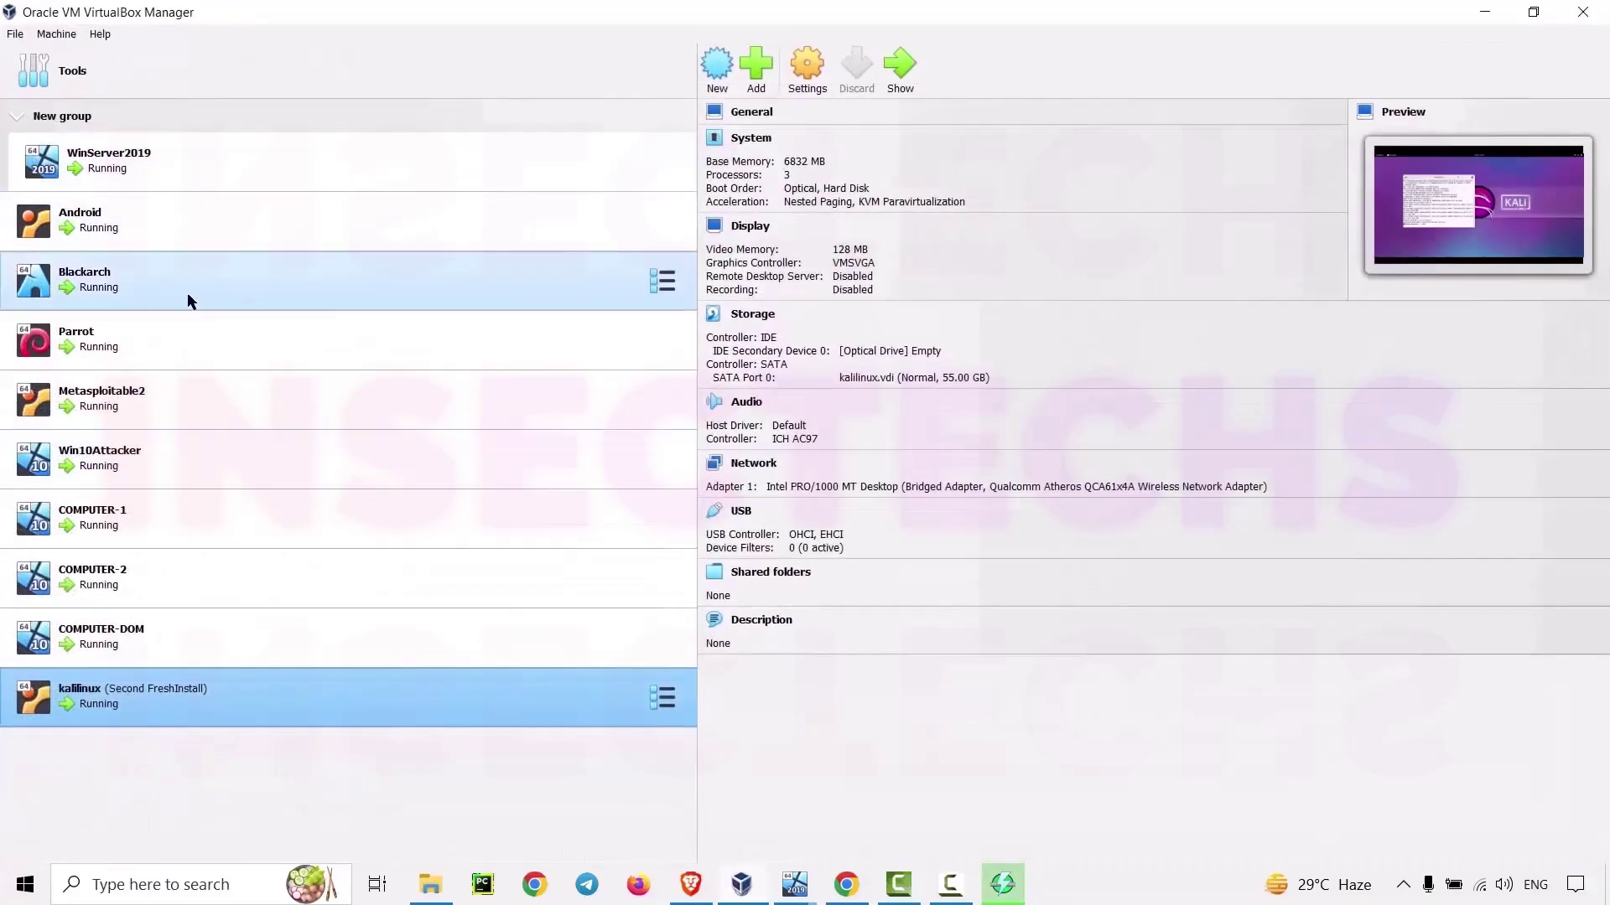
left_click(1477, 20)
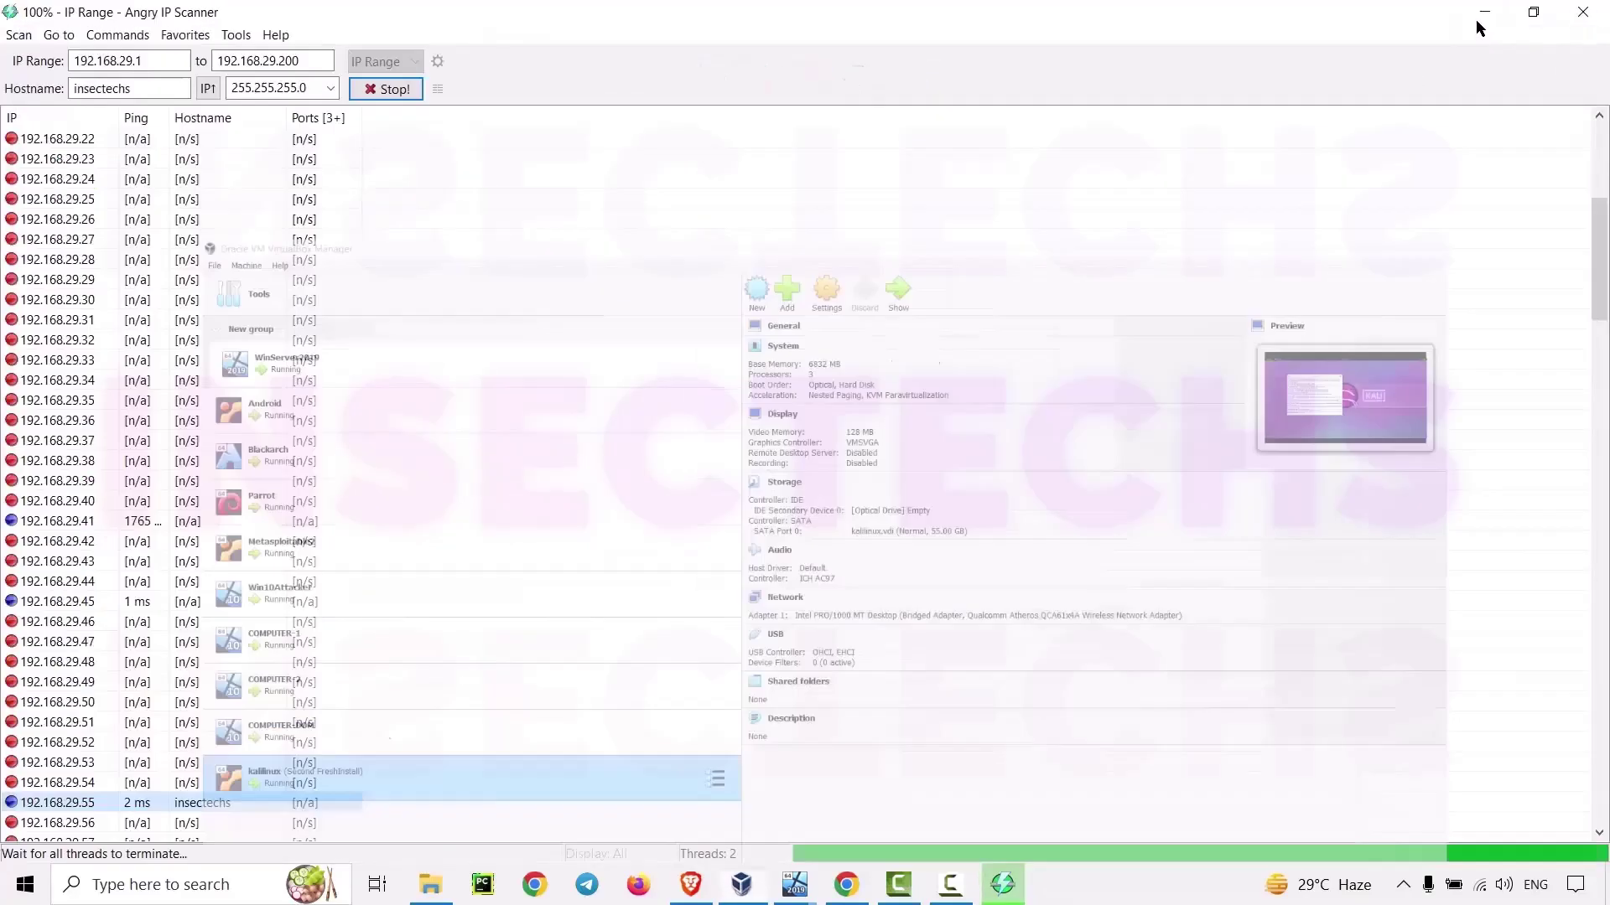
mouse_move(802, 889)
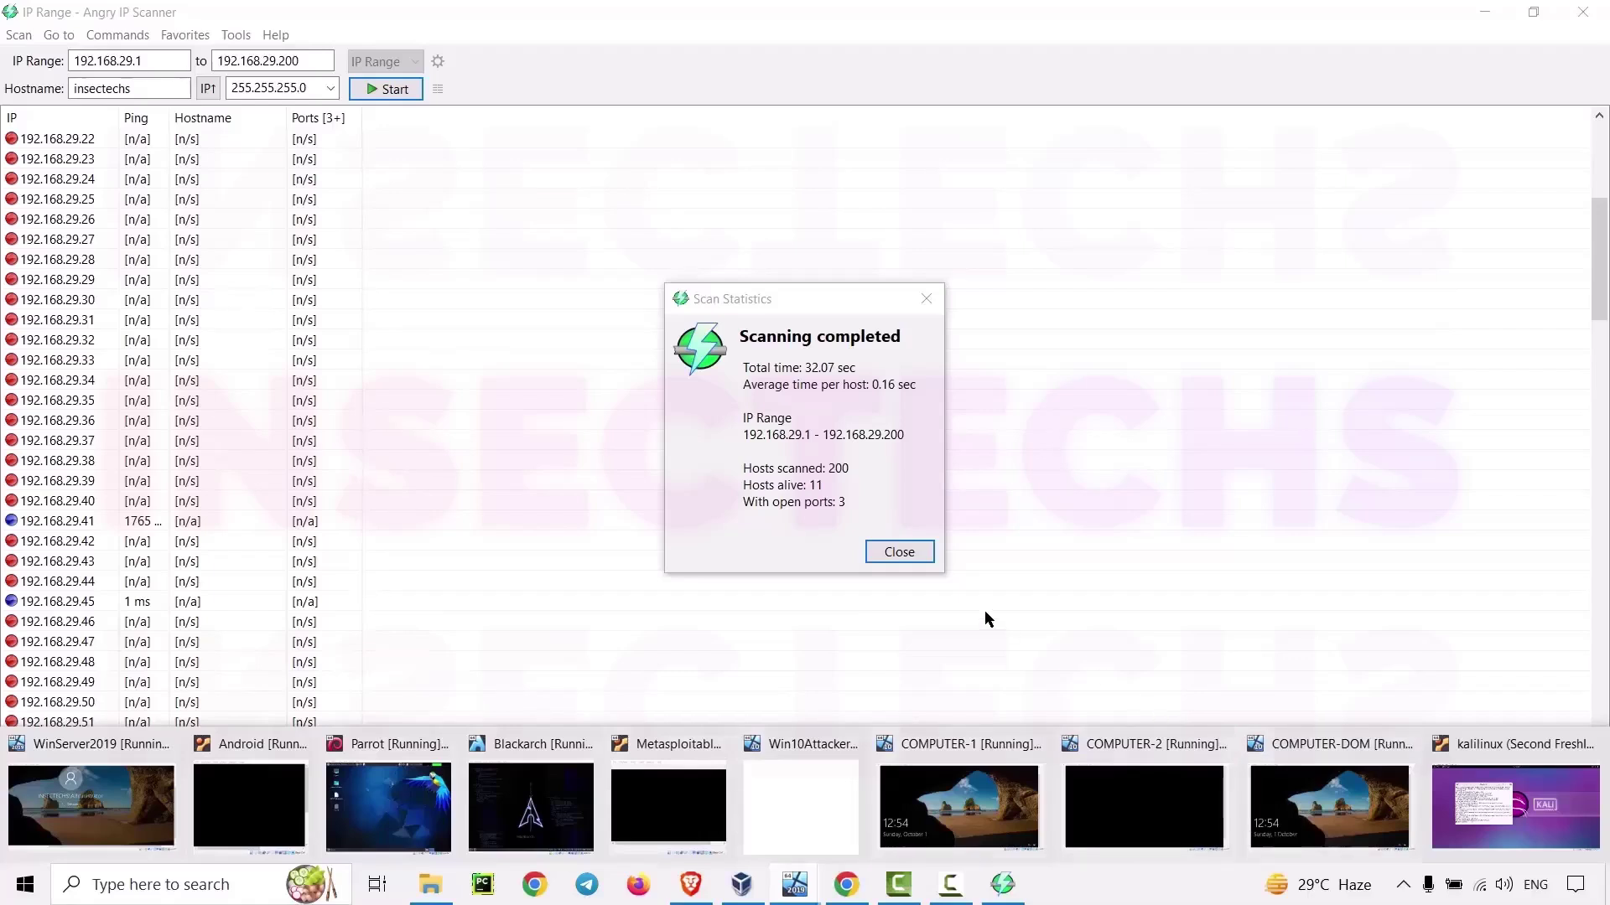
Dismiss the scan statistics and examine the result rows for 192.168.29.157, 192.168.29.169 and 192.168.29.170
left_click(909, 554)
scroll(493, 618, "down", 5)
scroll(493, 619, "down", 15)
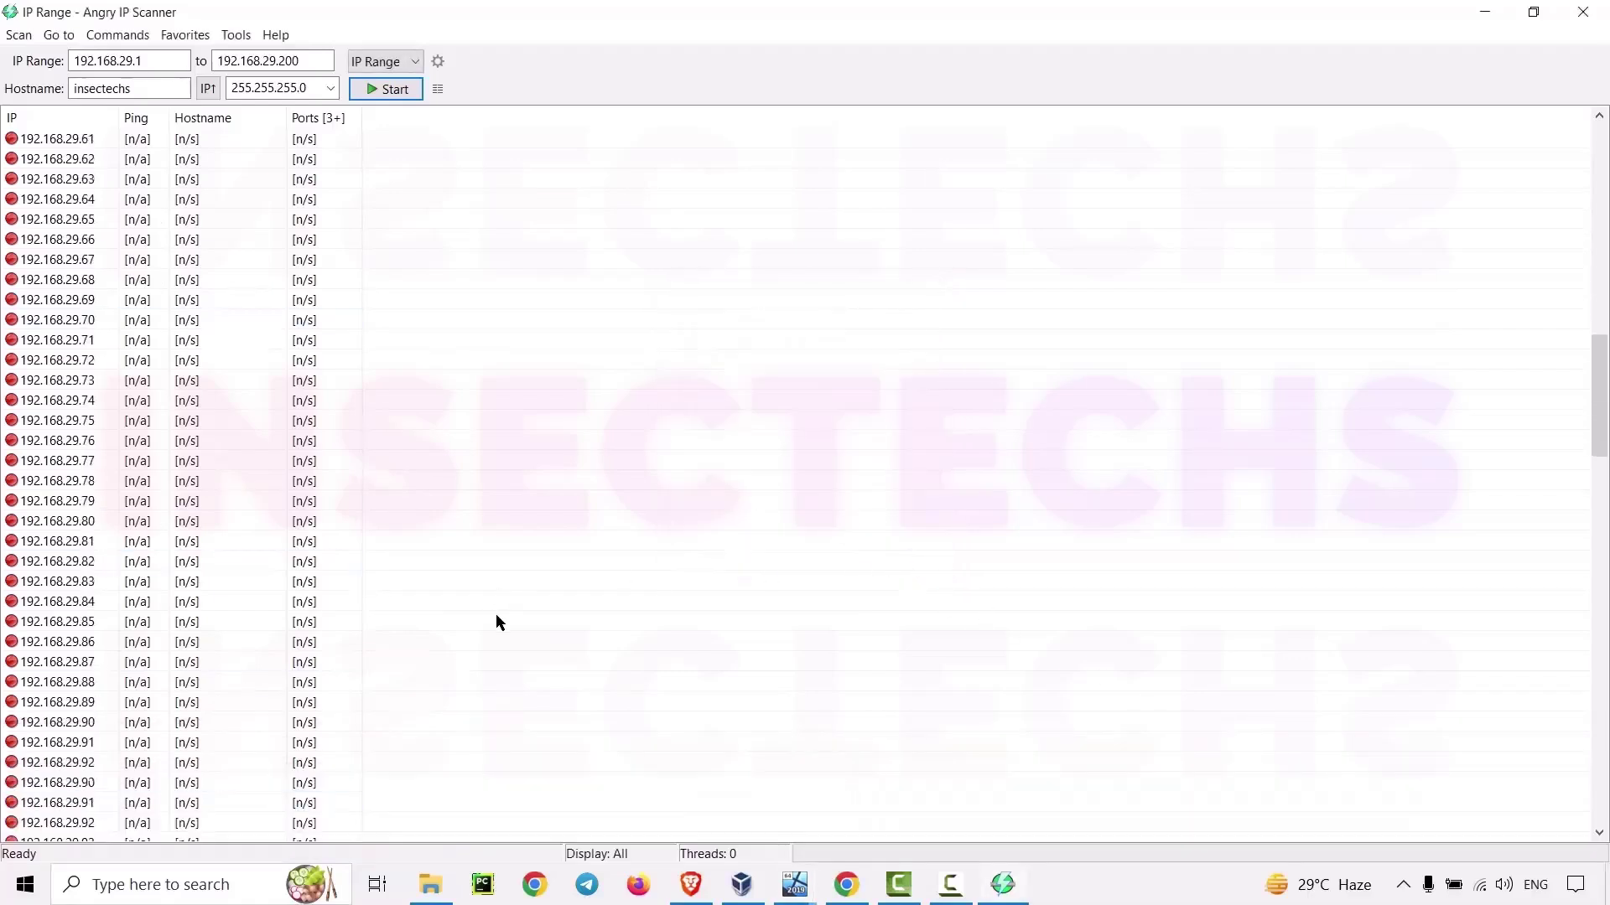
left_click_drag(1583, 463, 1593, 679)
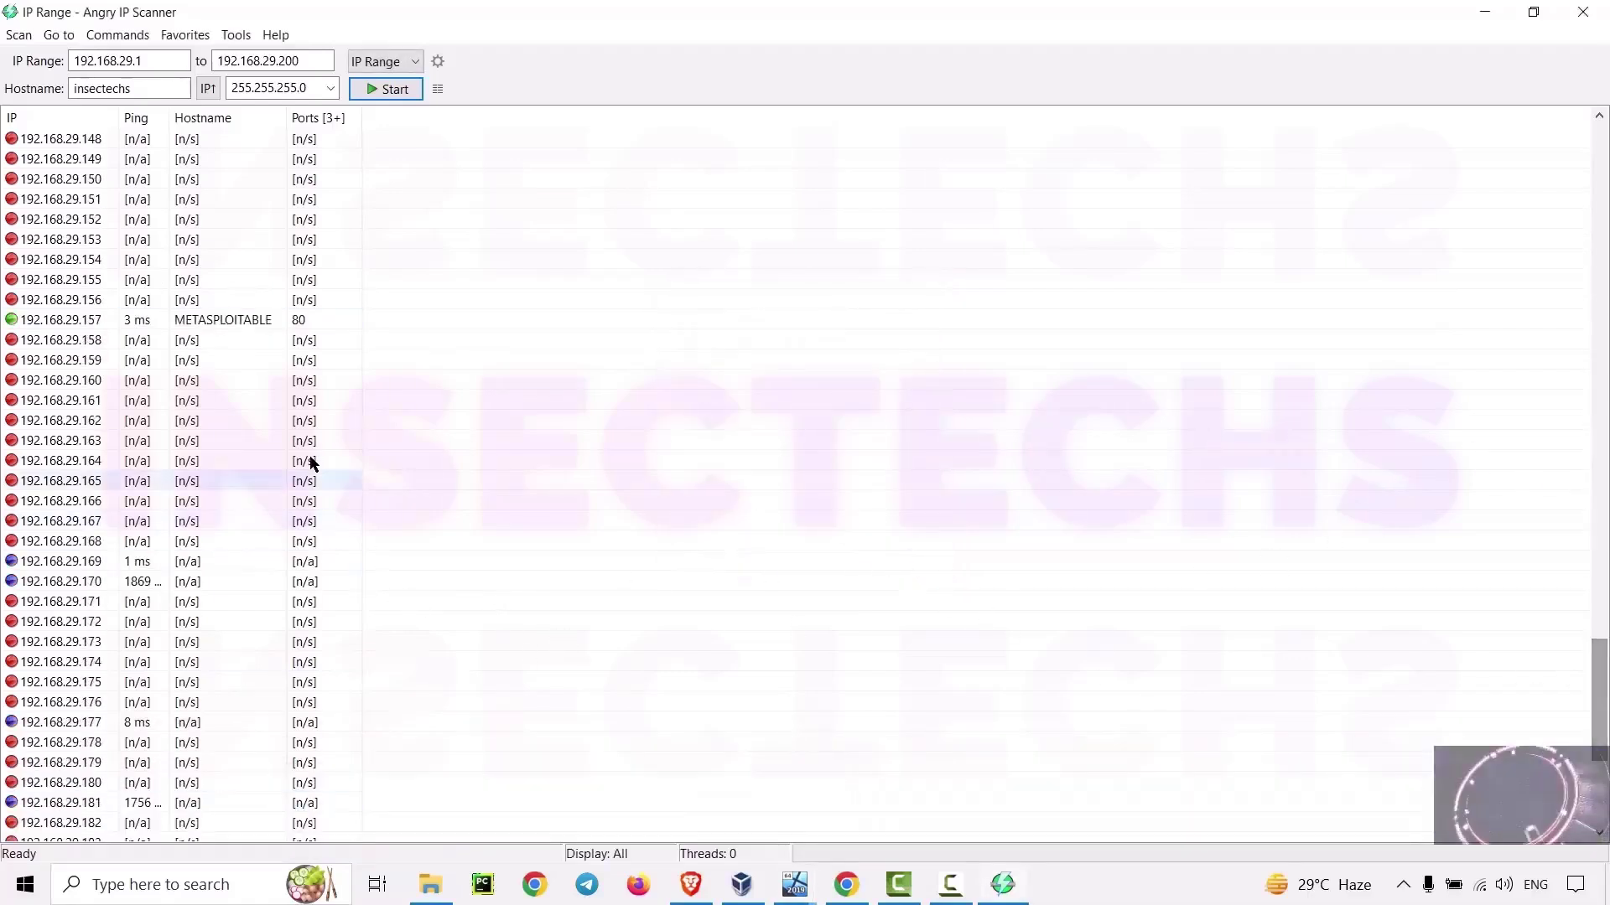
left_click(47, 319)
scroll(272, 412, "down", 2)
left_click(79, 442)
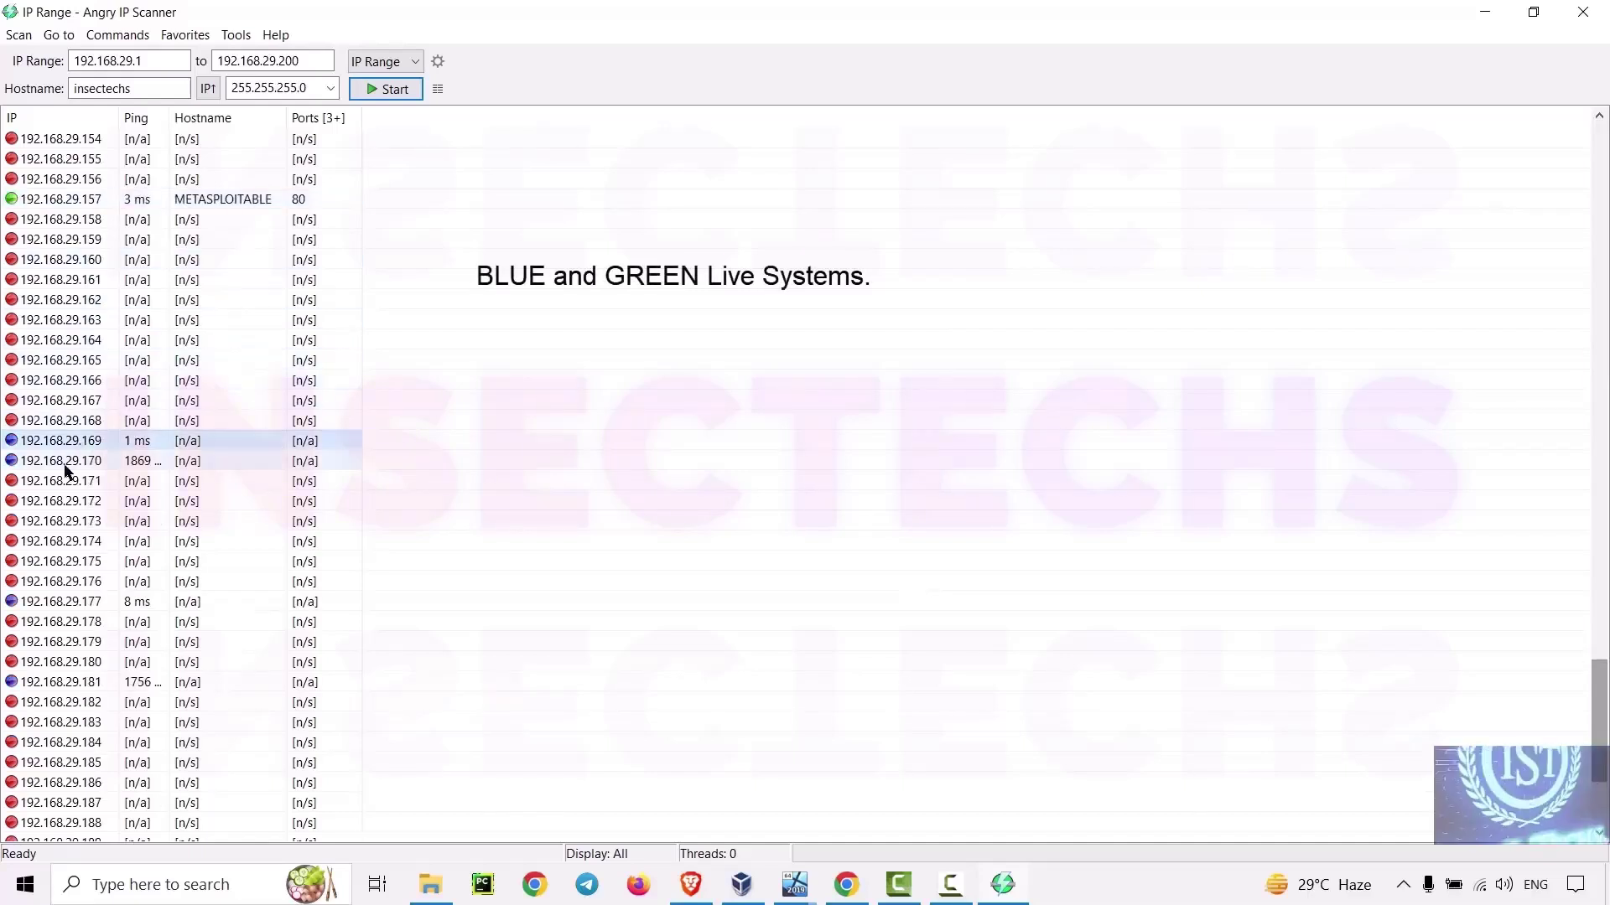
left_click(75, 461)
Examine the result rows for 192.168.29.177 and 192.168.29.181, then return to the start of the results
scroll(109, 469, "down", 1)
scroll(100, 478, "down", 2)
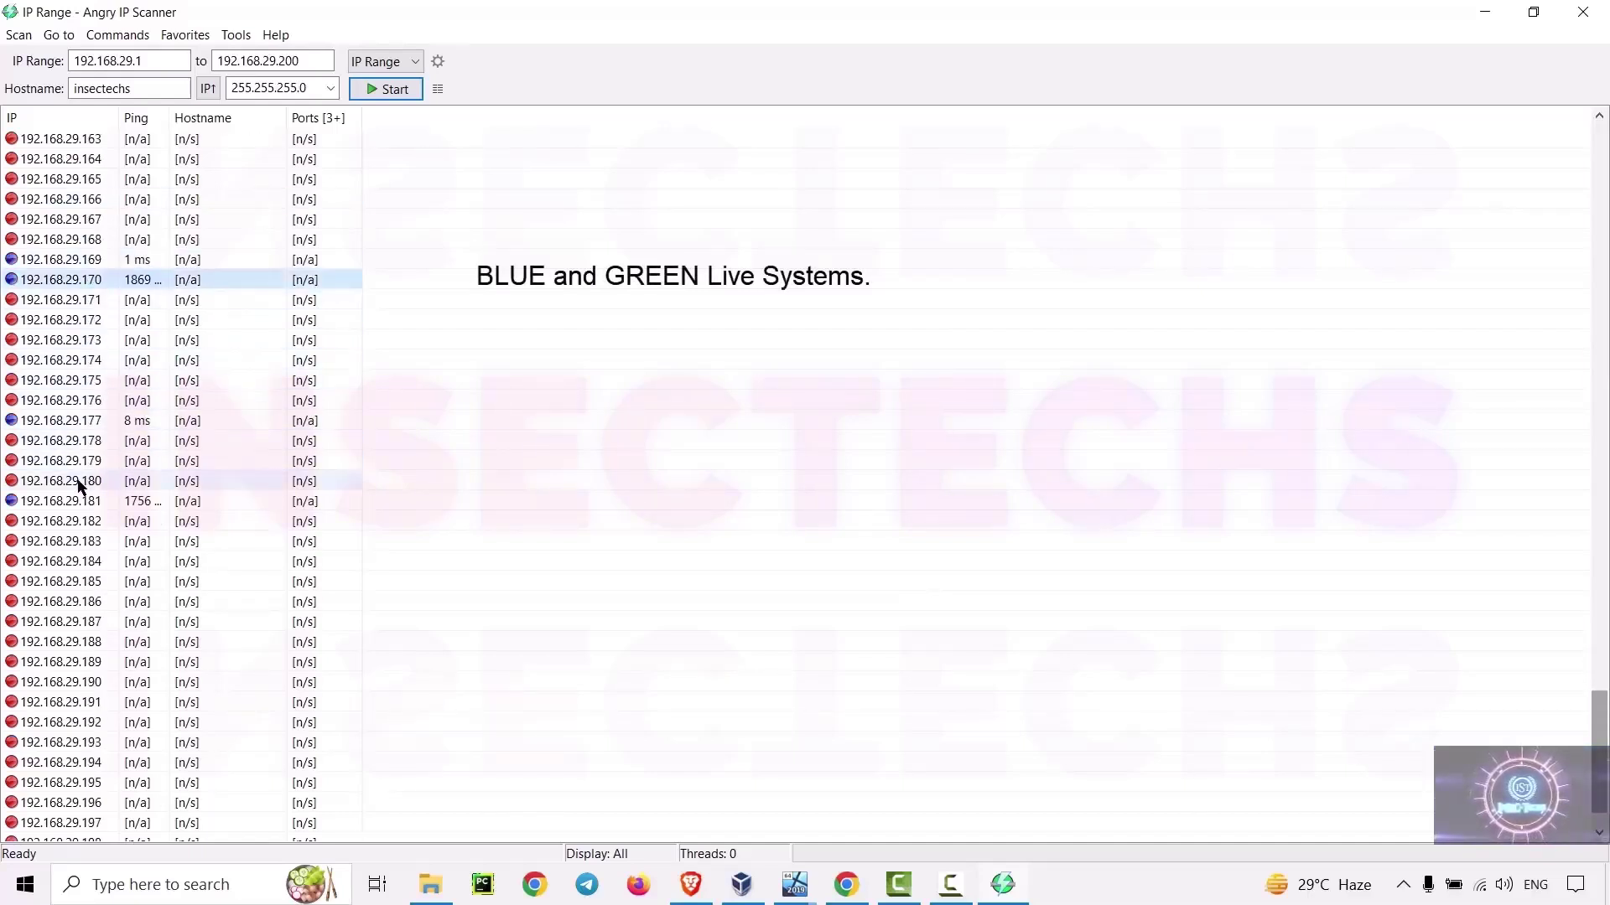
left_click(79, 421)
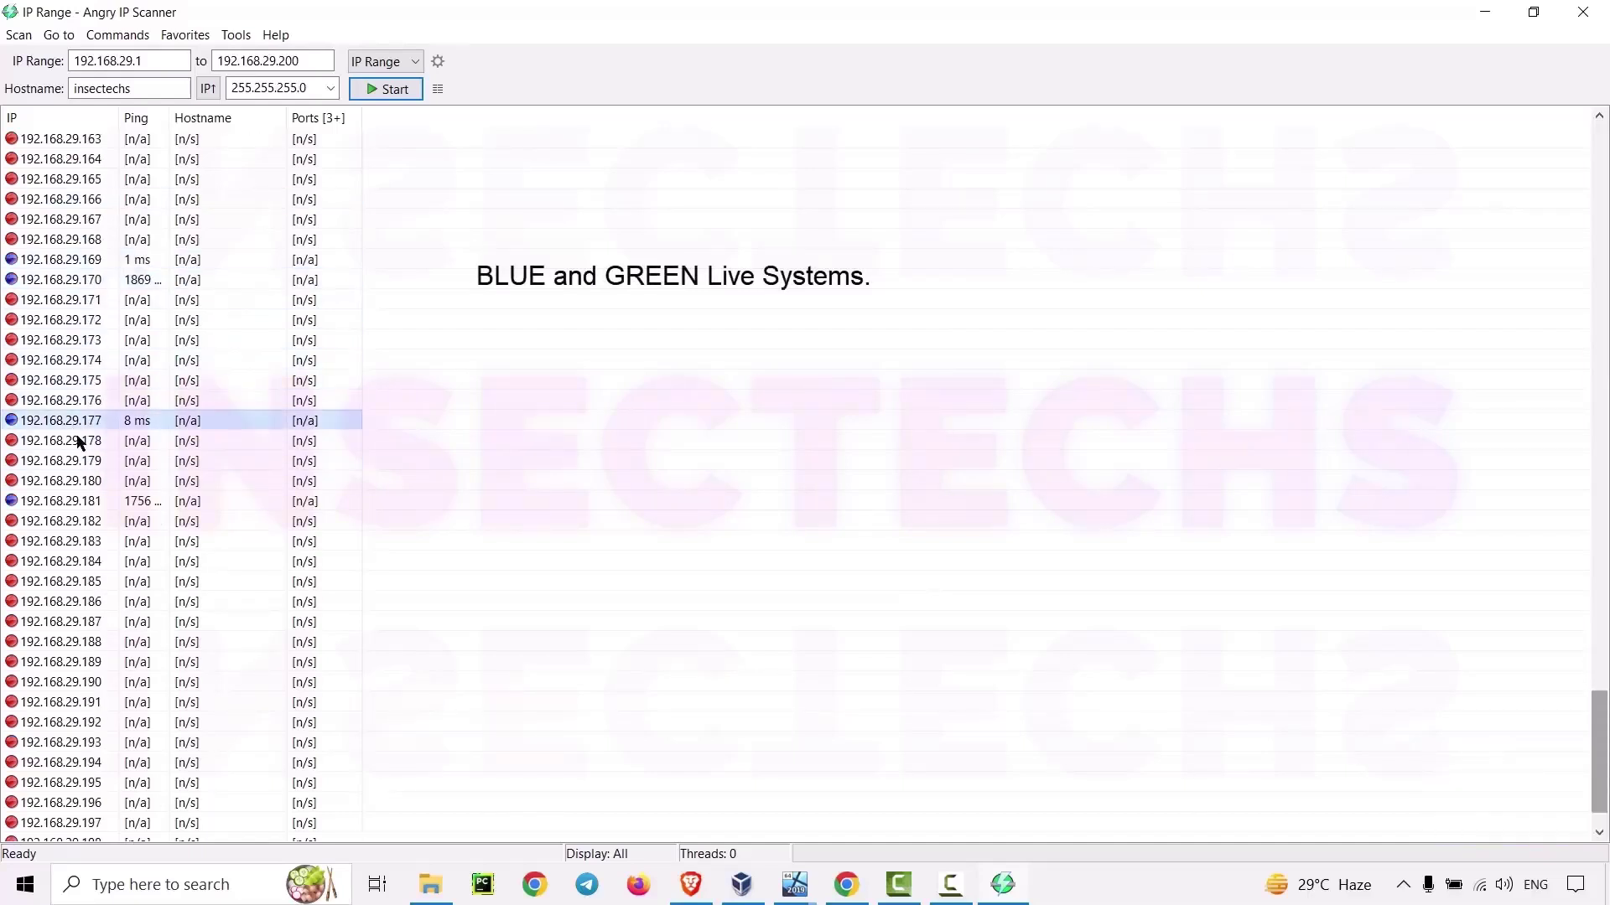
left_click(78, 501)
scroll(276, 541, "down", 1)
scroll(433, 680, "up", 6)
scroll(431, 671, "up", 20)
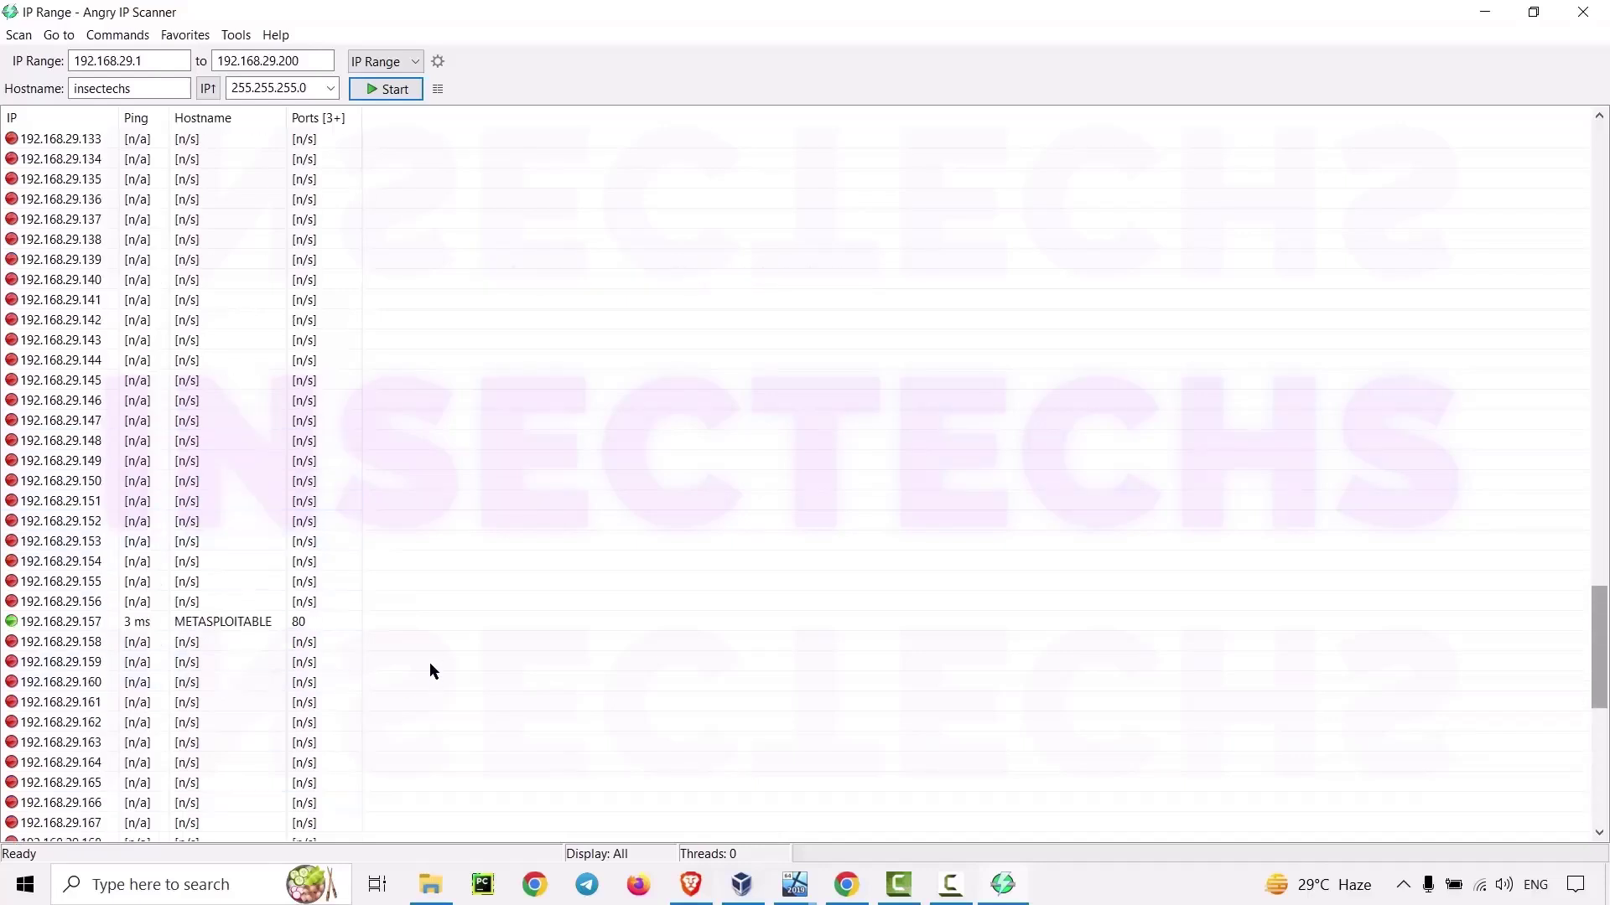
scroll(405, 515, "up", 20)
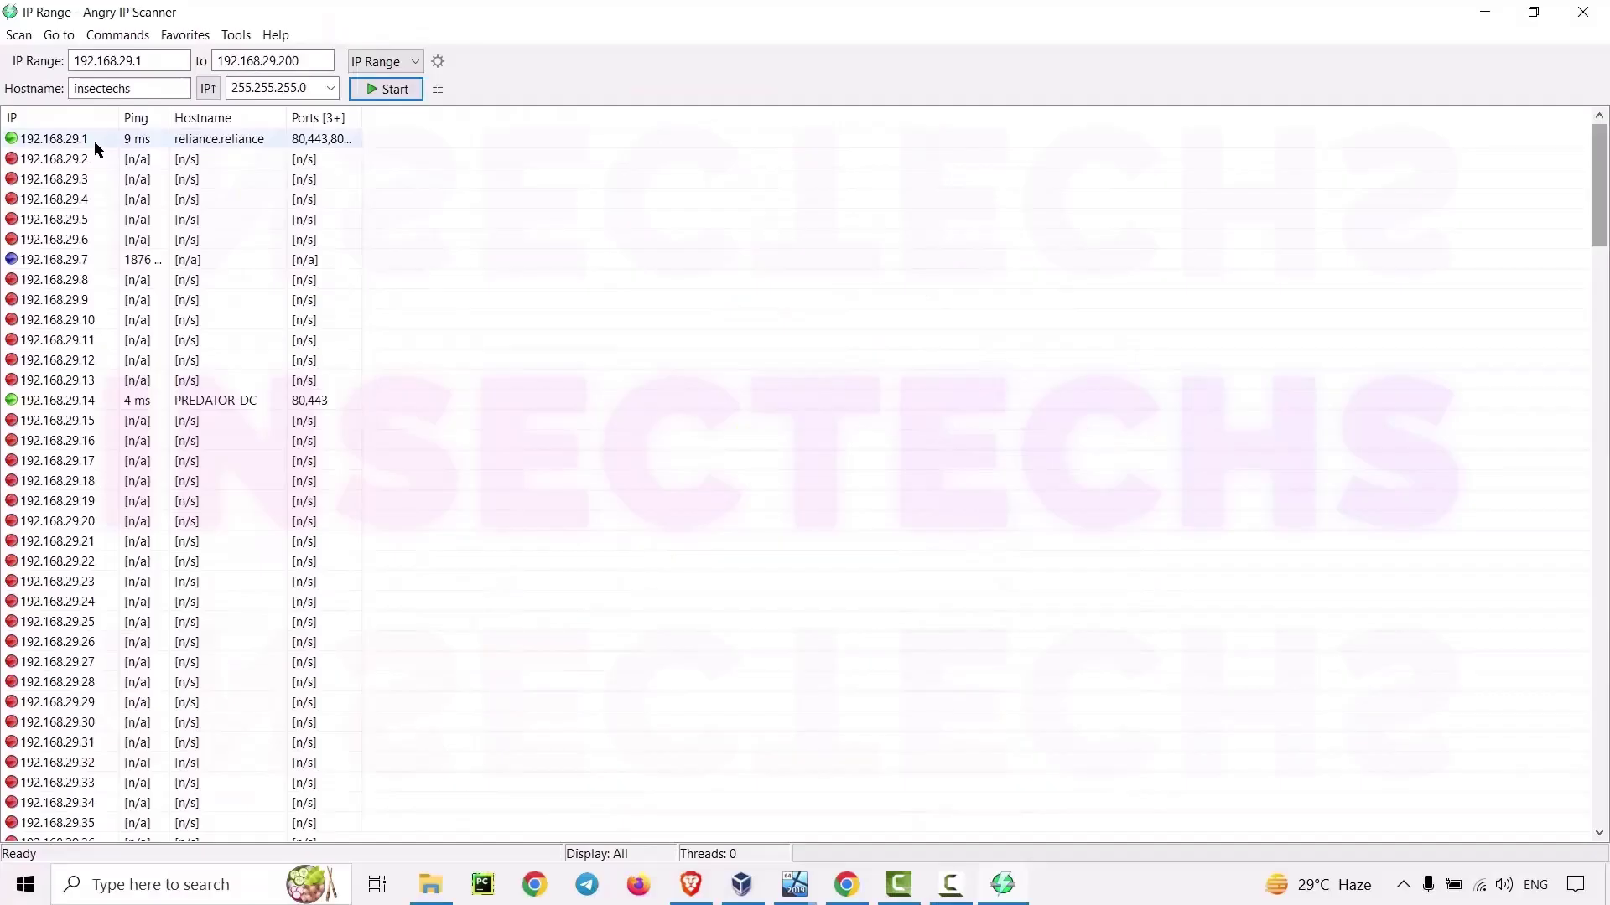
Show the IP address details of host 192.168.29.1, read its ping, hostname and ports, and close the details
left_click(268, 444)
right_click(255, 448)
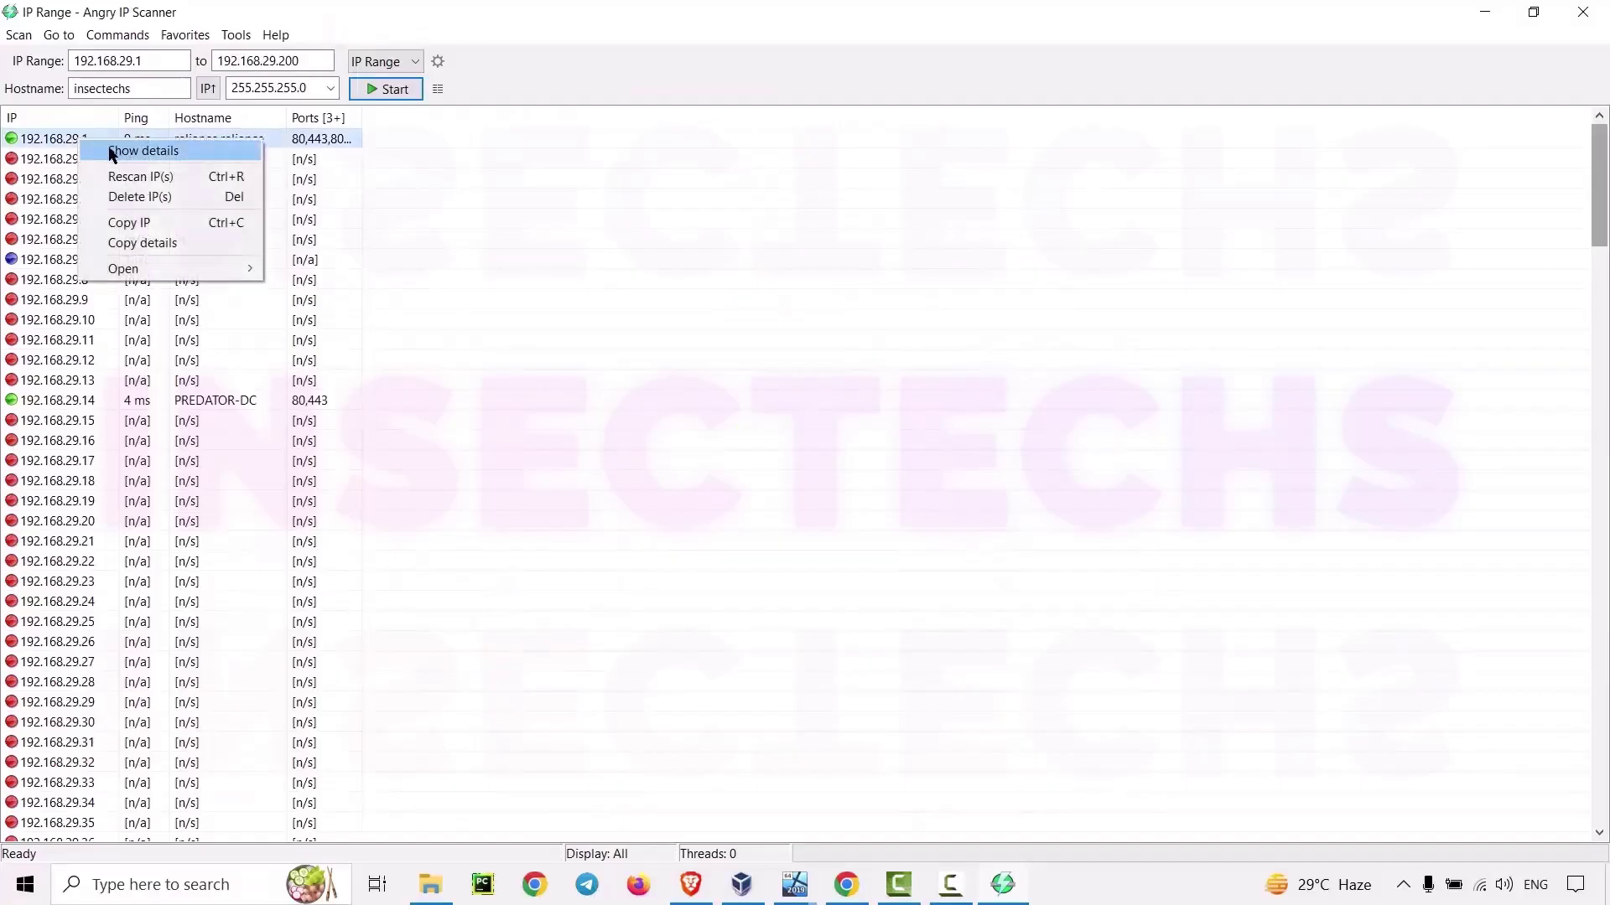
left_click(112, 153)
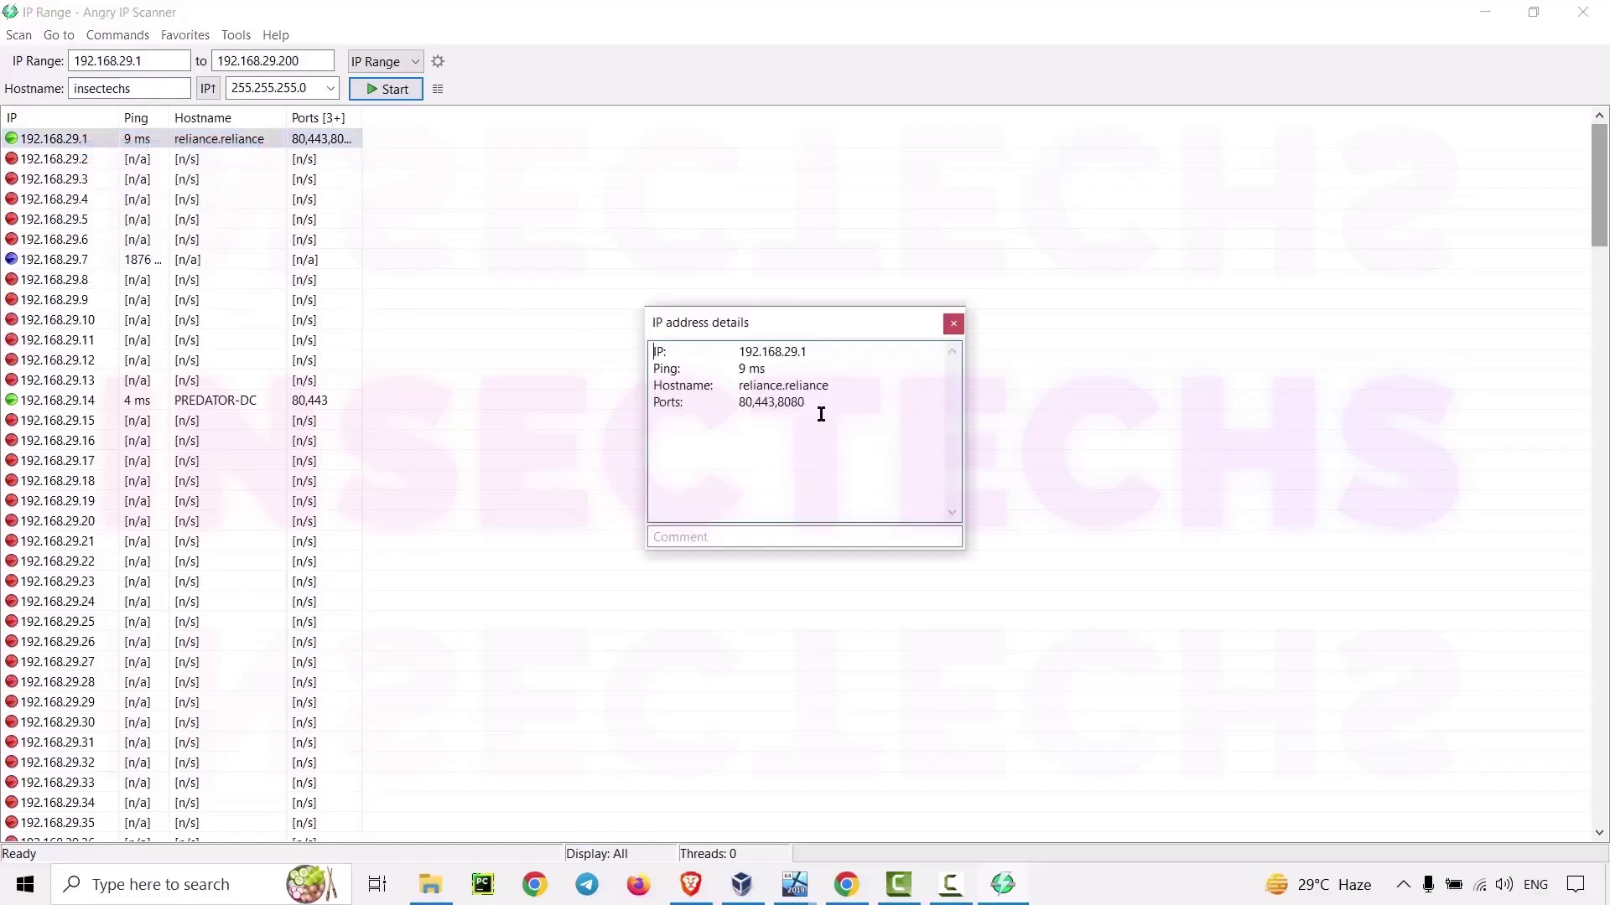
left_click_drag(821, 415, 651, 349)
left_click(781, 403)
left_click_drag(824, 409, 661, 412)
left_click(810, 439)
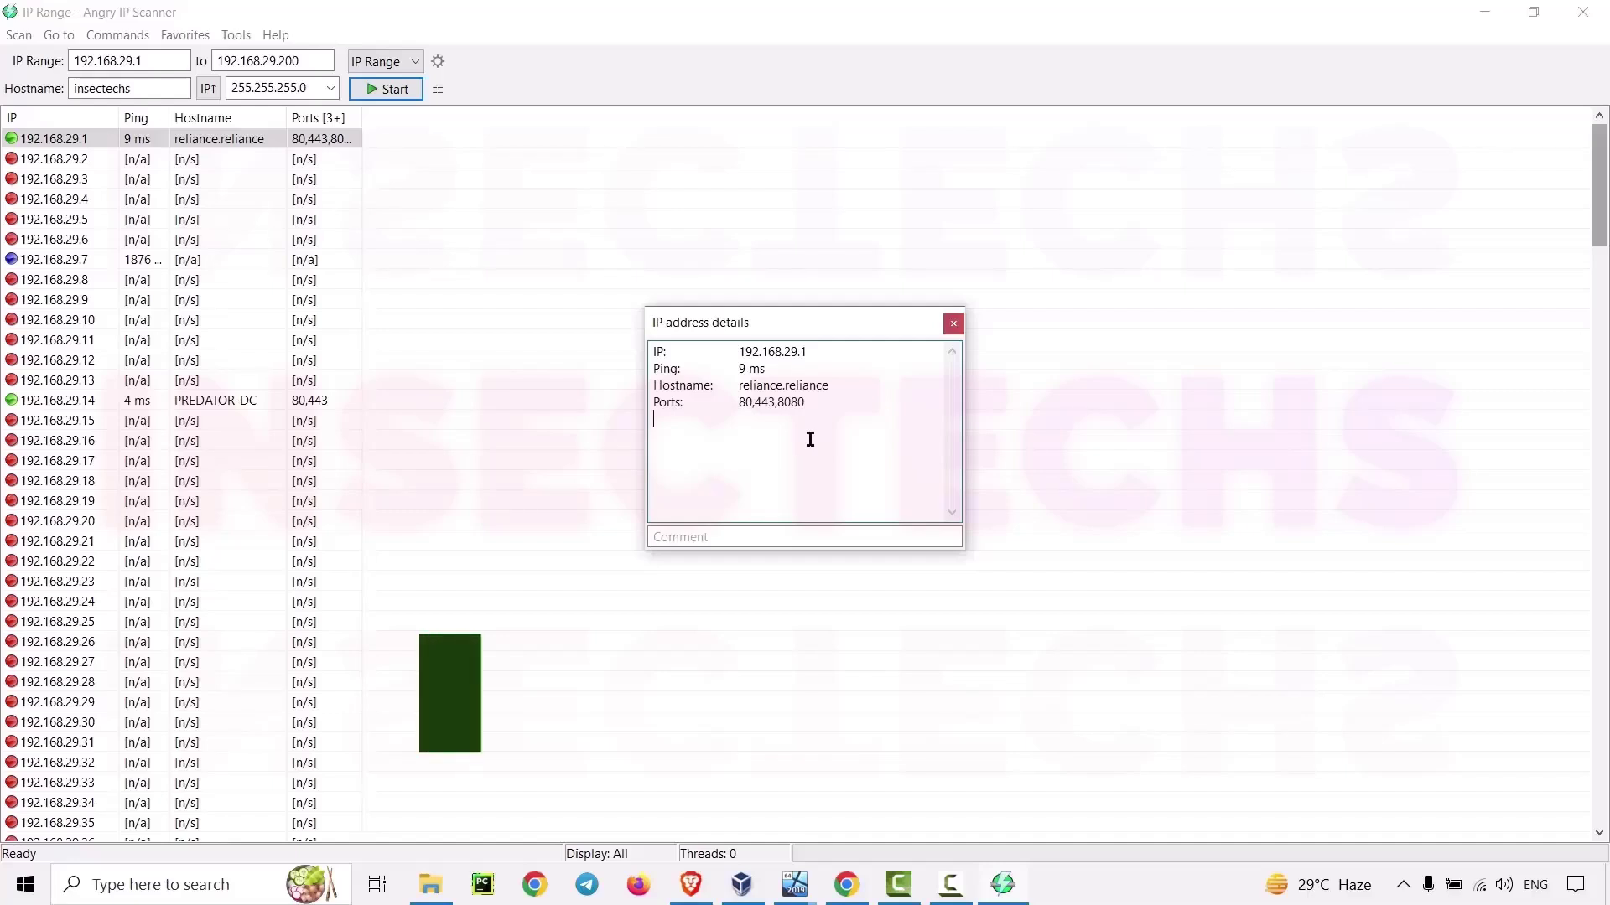
left_click_drag(673, 401, 646, 345)
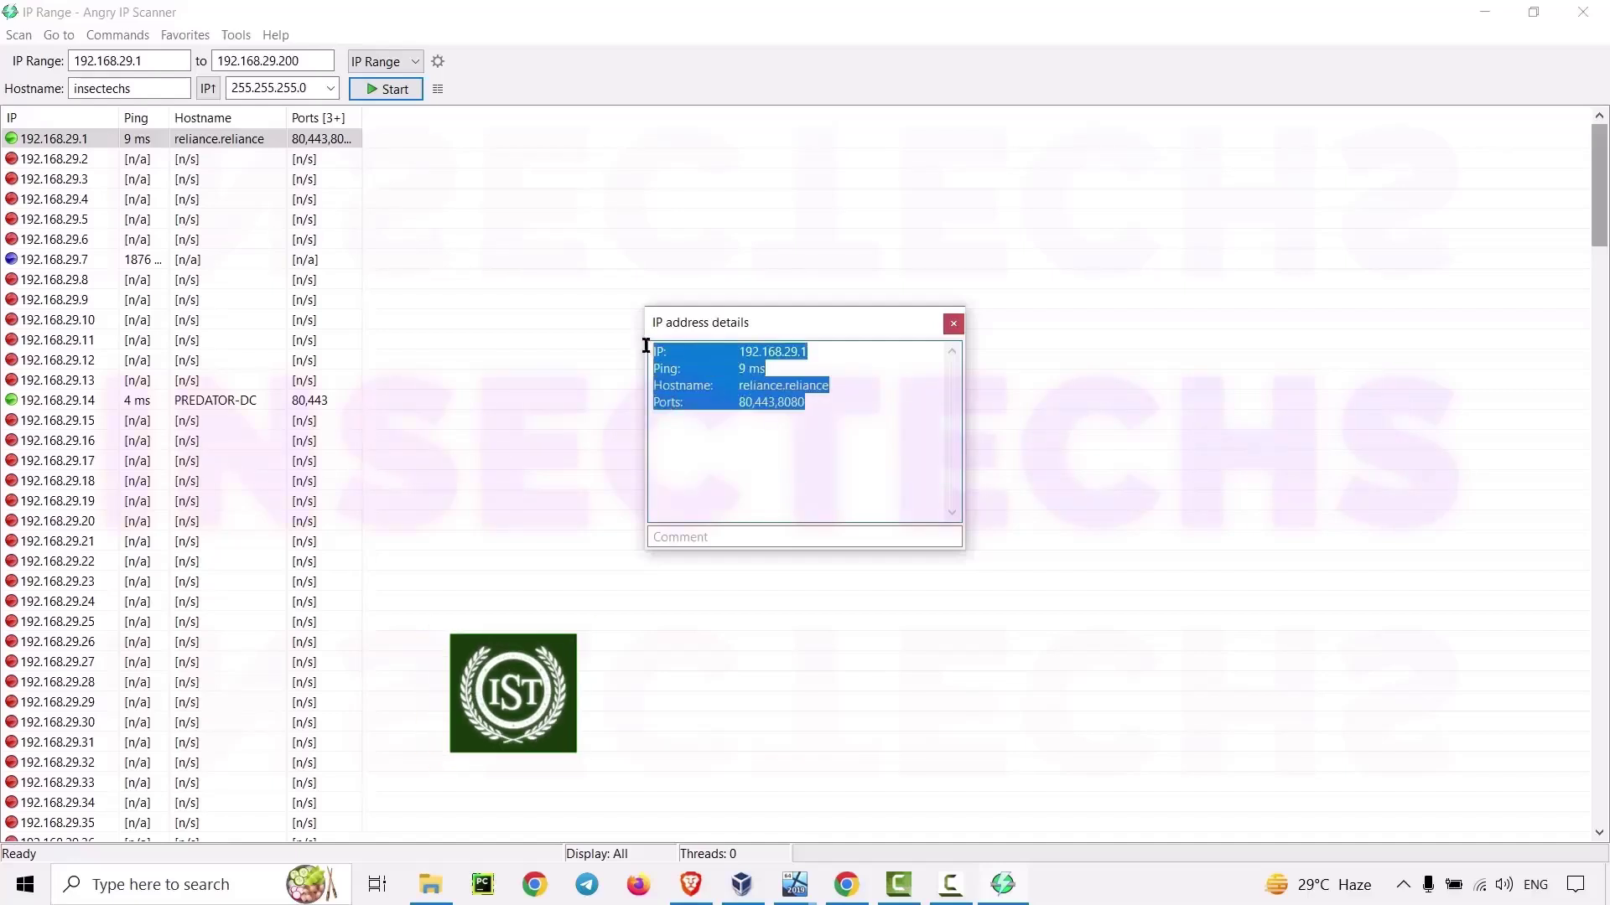
left_click(478, 480)
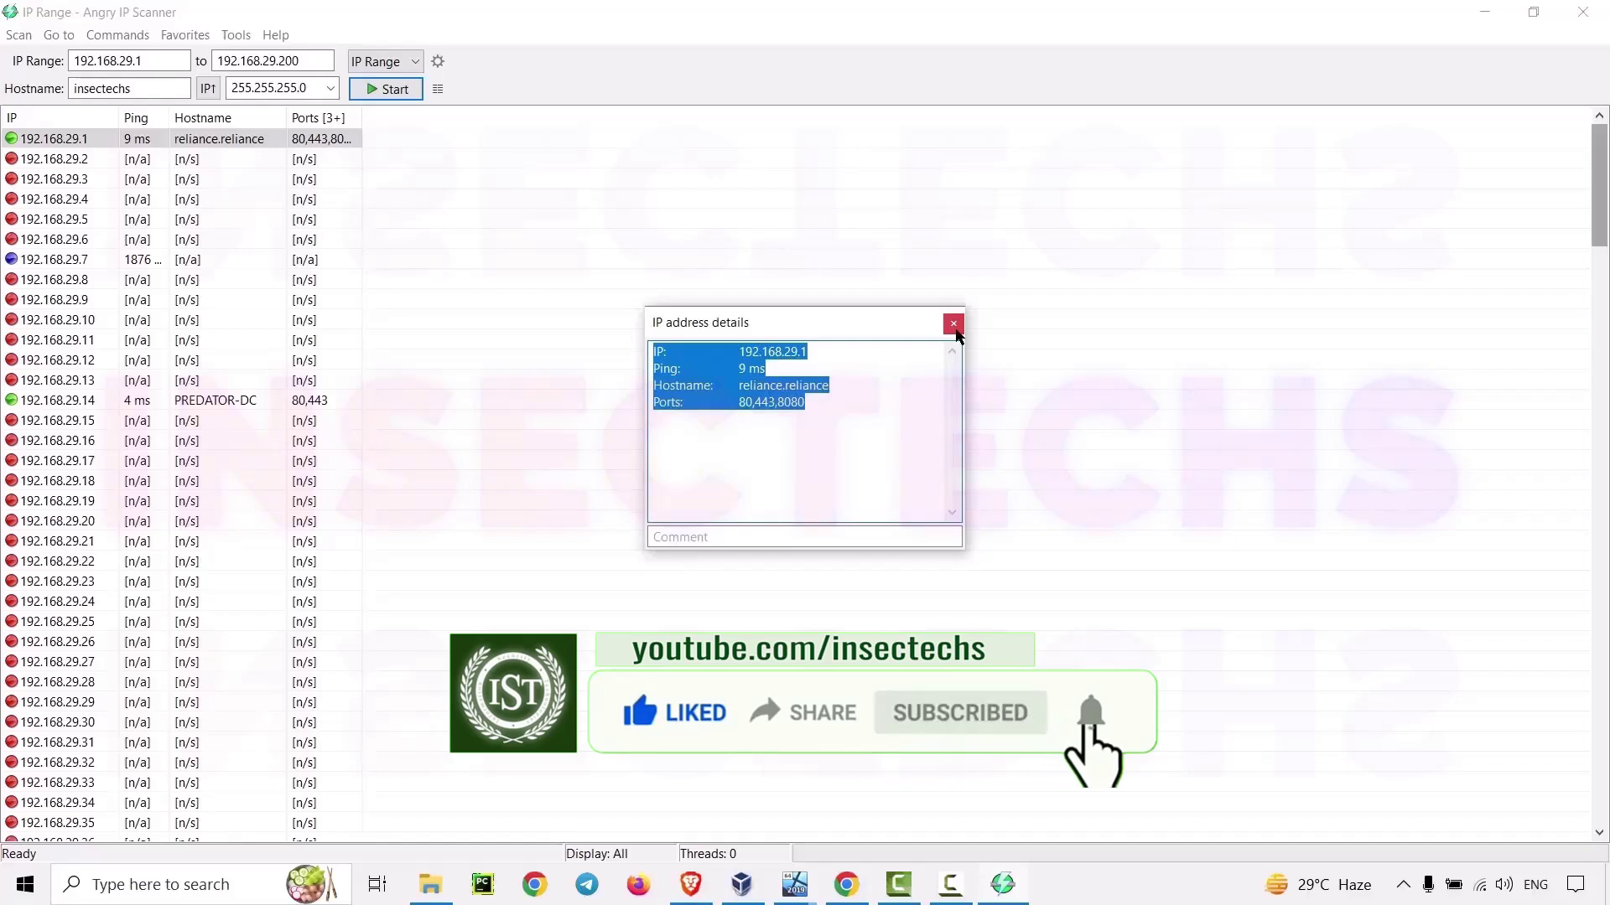
left_click(953, 324)
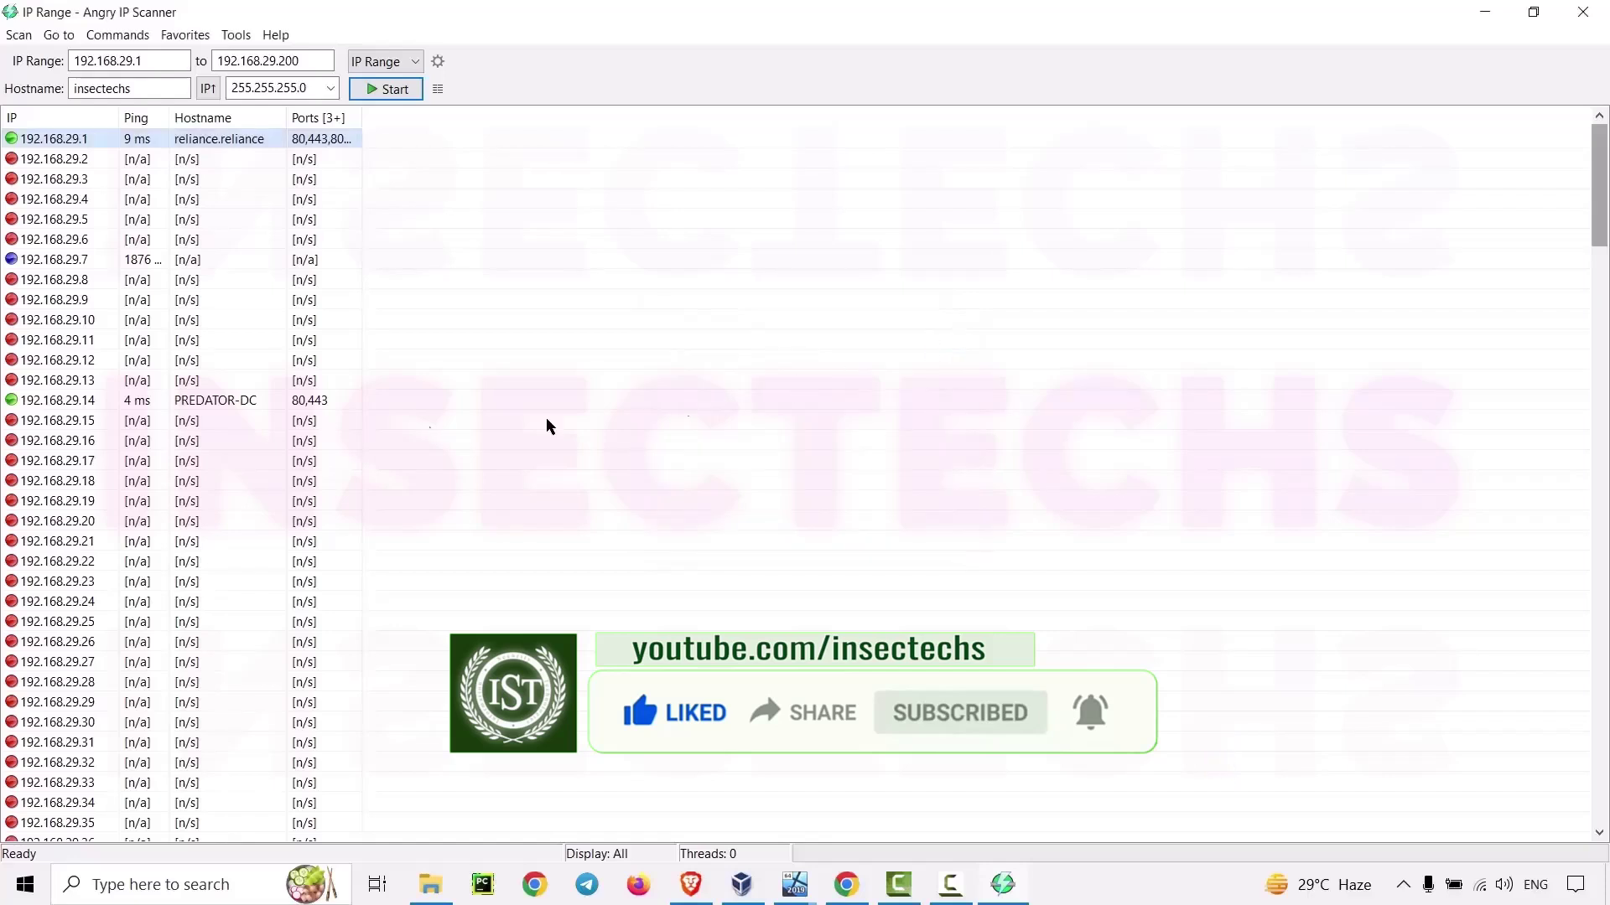
Show the IP address details of host 192.168.29.14, read its hostname and ports, and close the details
right_click(103, 401)
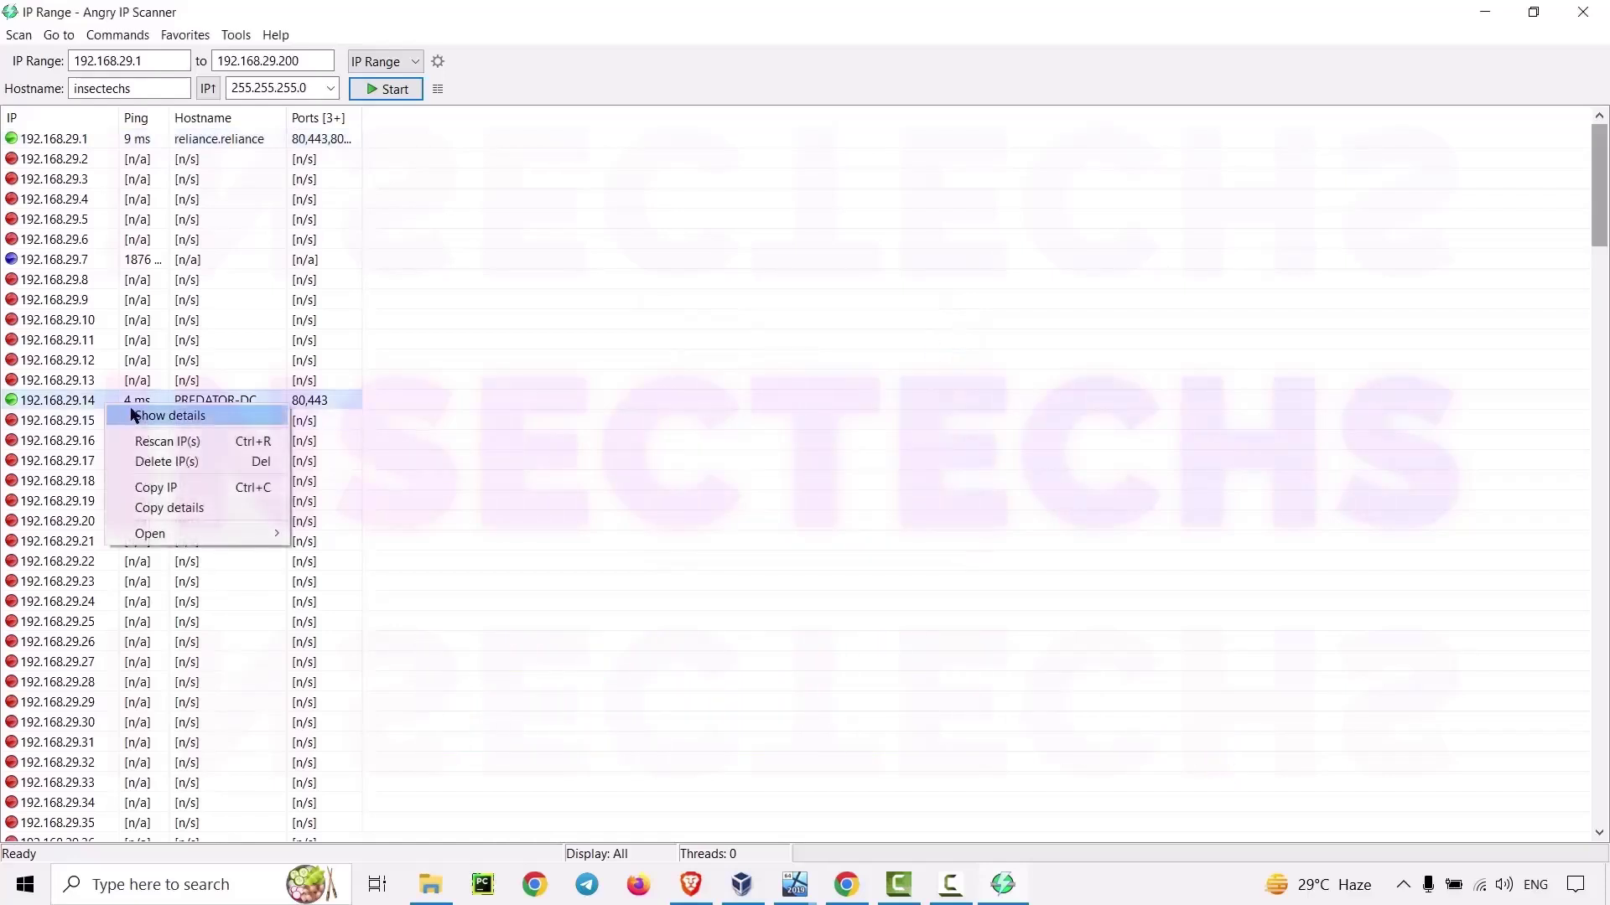
left_click(134, 416)
left_click_drag(779, 402, 628, 349)
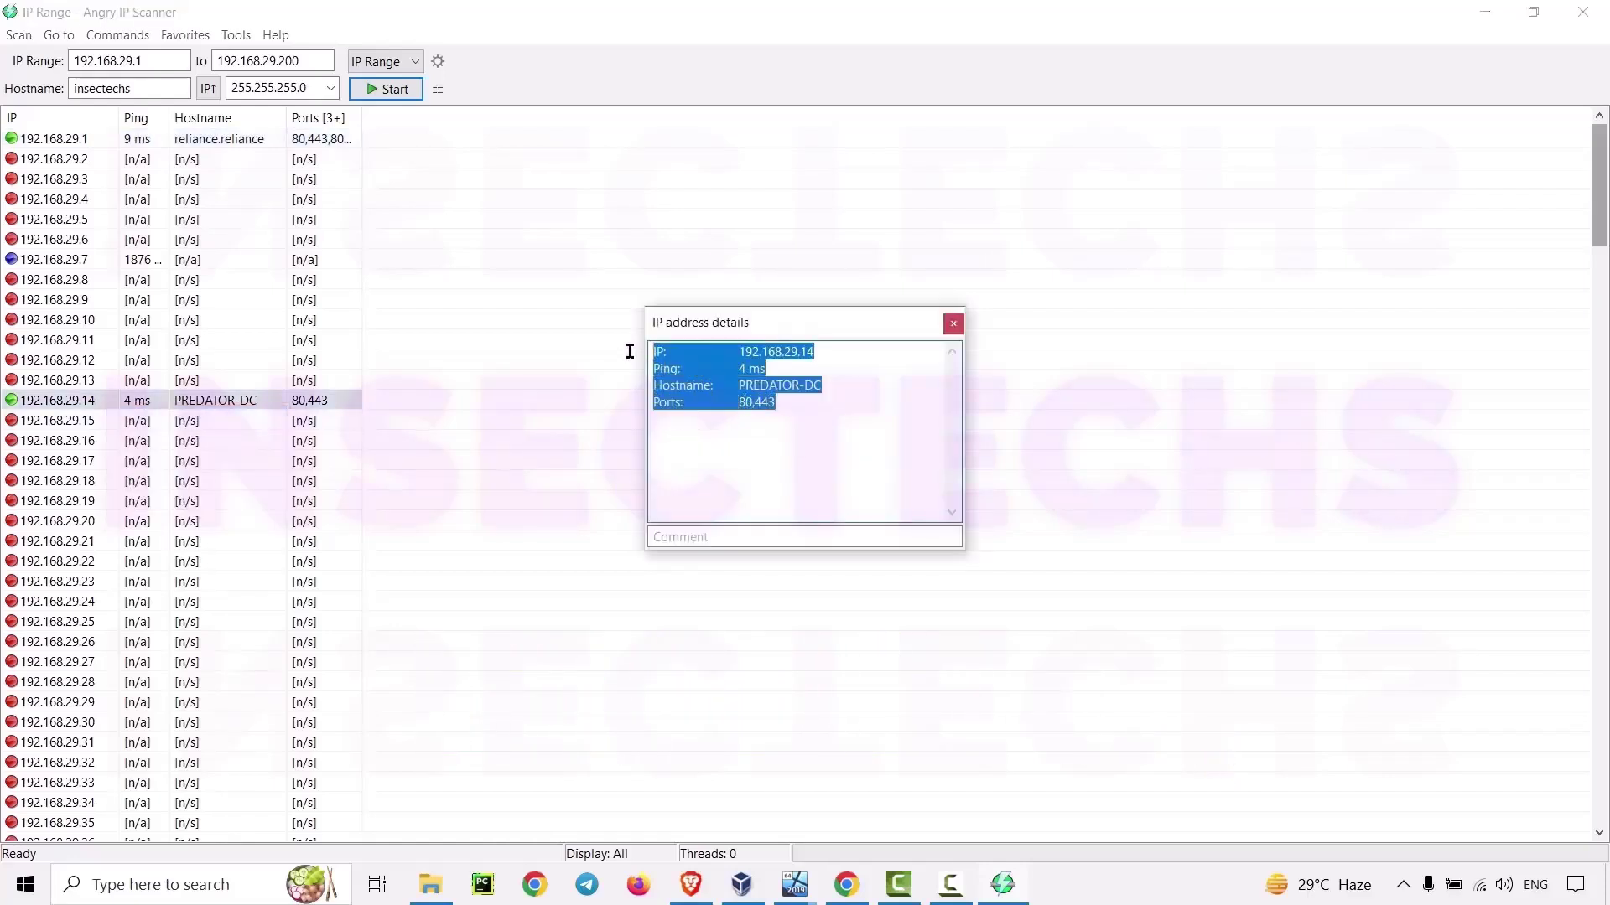
left_click(793, 421)
left_click_drag(826, 386, 730, 405)
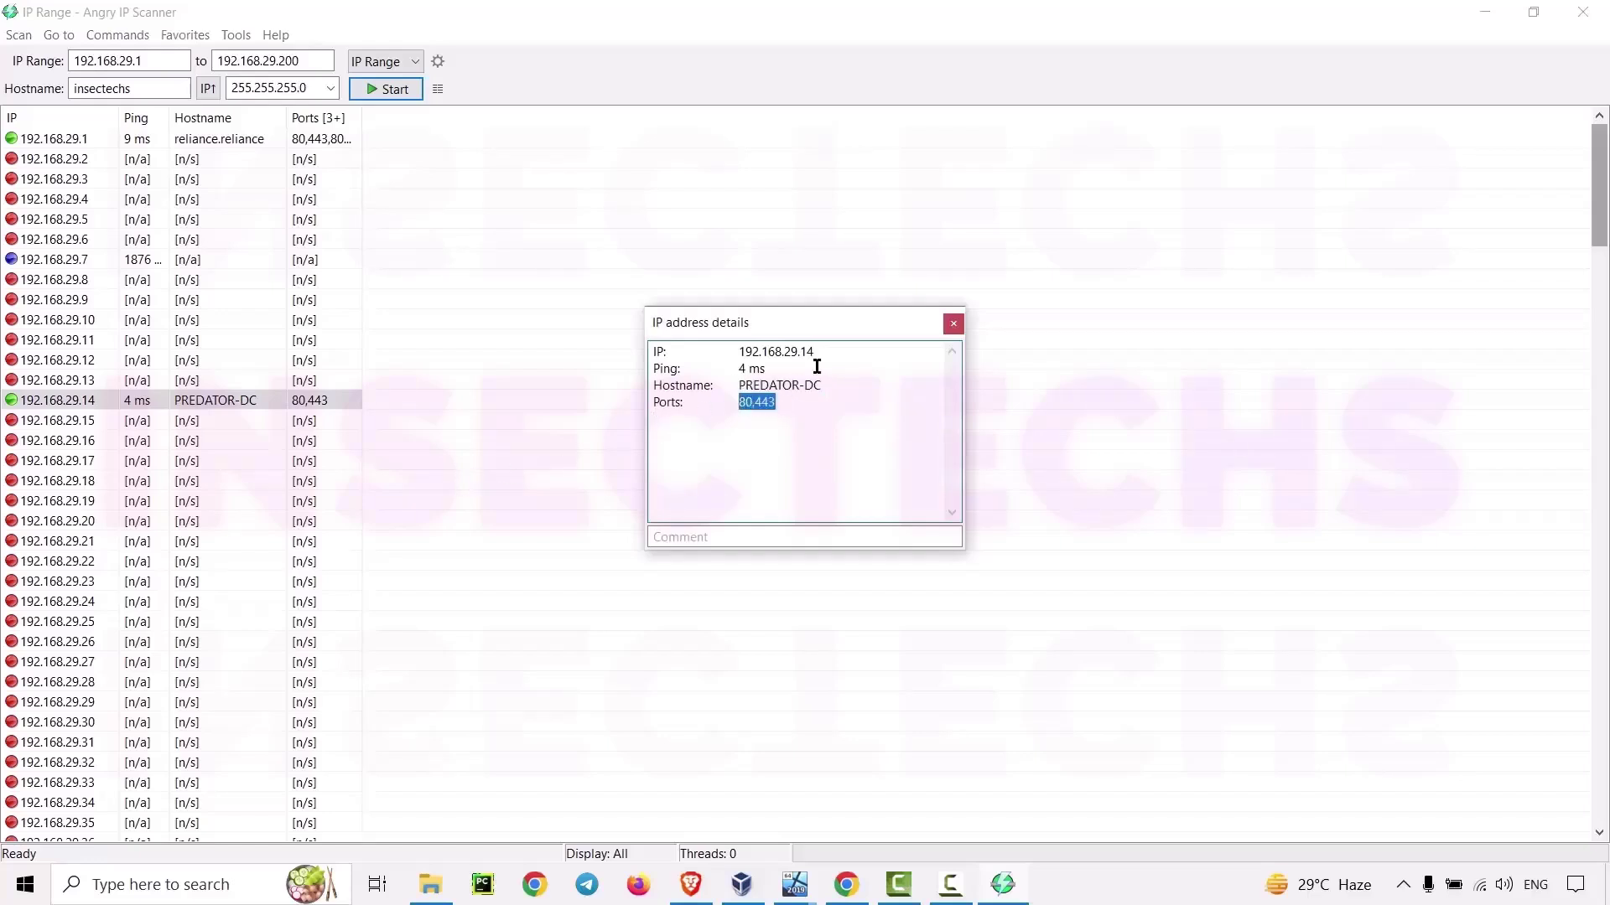
left_click(954, 324)
Show the IP address details of host 192.168.29.41, read its IP, ping, hostname and ports, and close the details
scroll(481, 451, "down", 4)
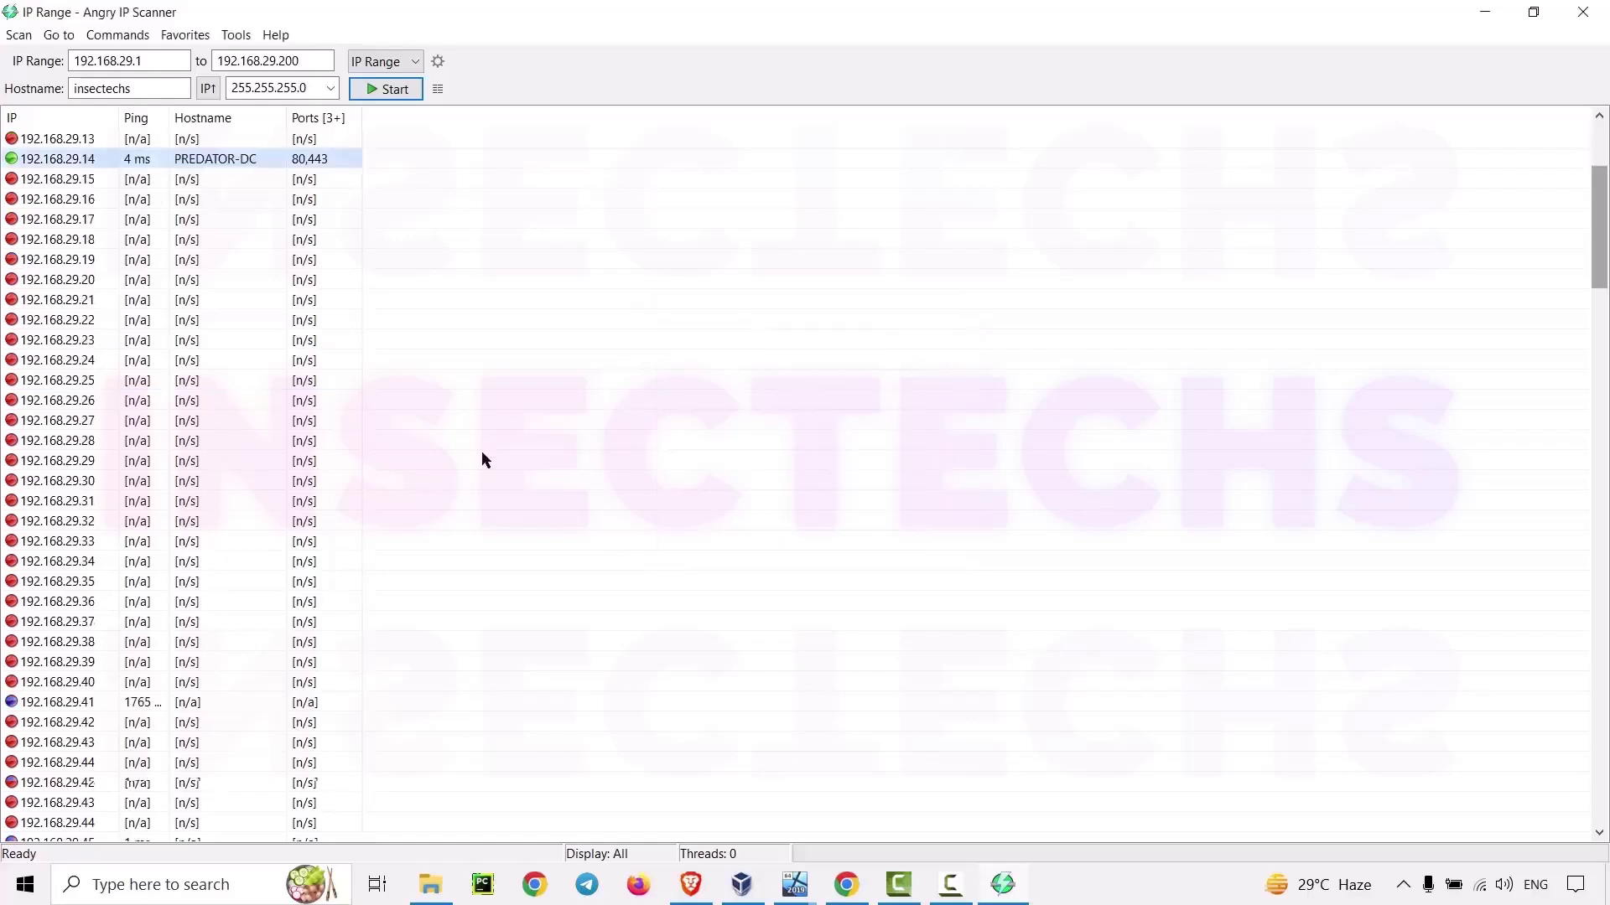
scroll(481, 452, "down", 4)
left_click(113, 459)
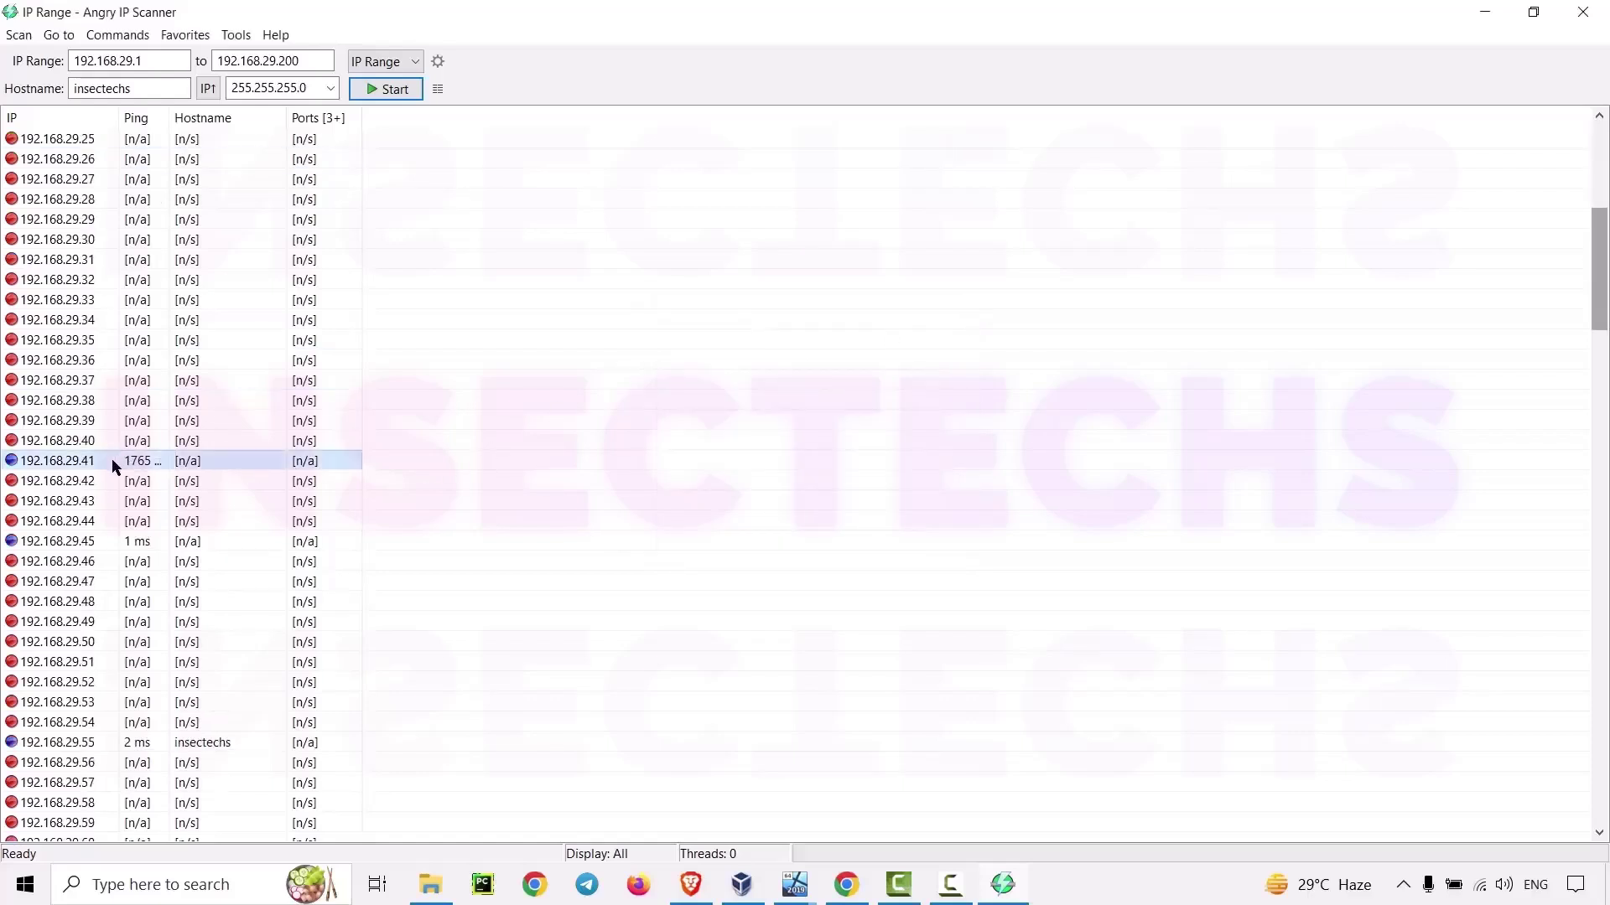
right_click(112, 459)
left_click(134, 472)
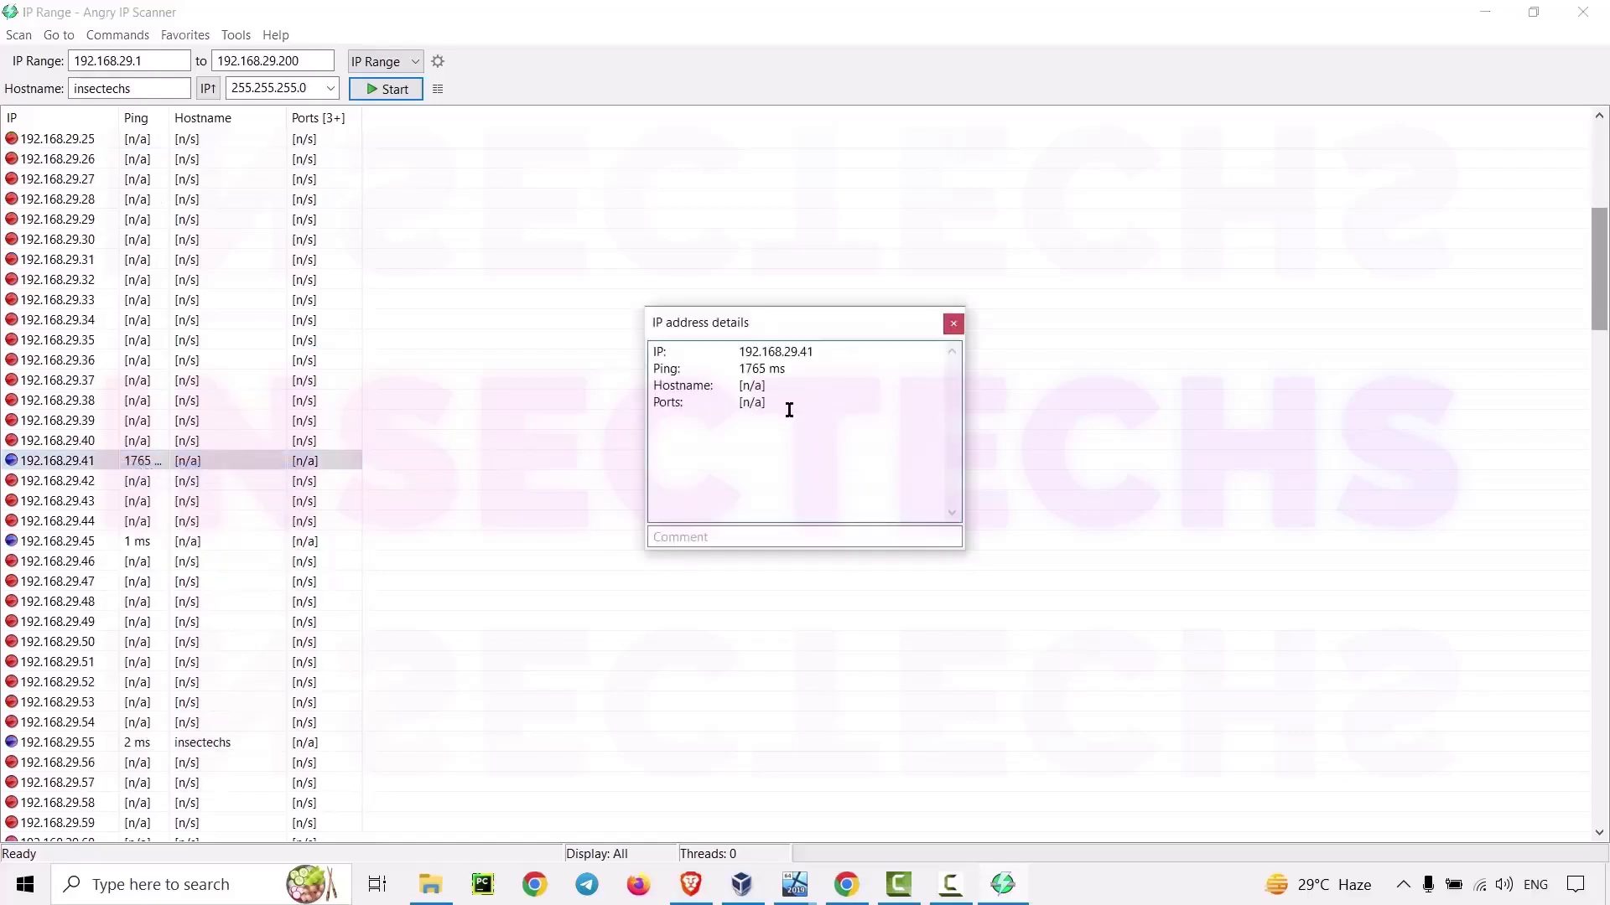
left_click_drag(789, 409, 637, 344)
left_click(749, 401)
left_click_drag(814, 352, 642, 351)
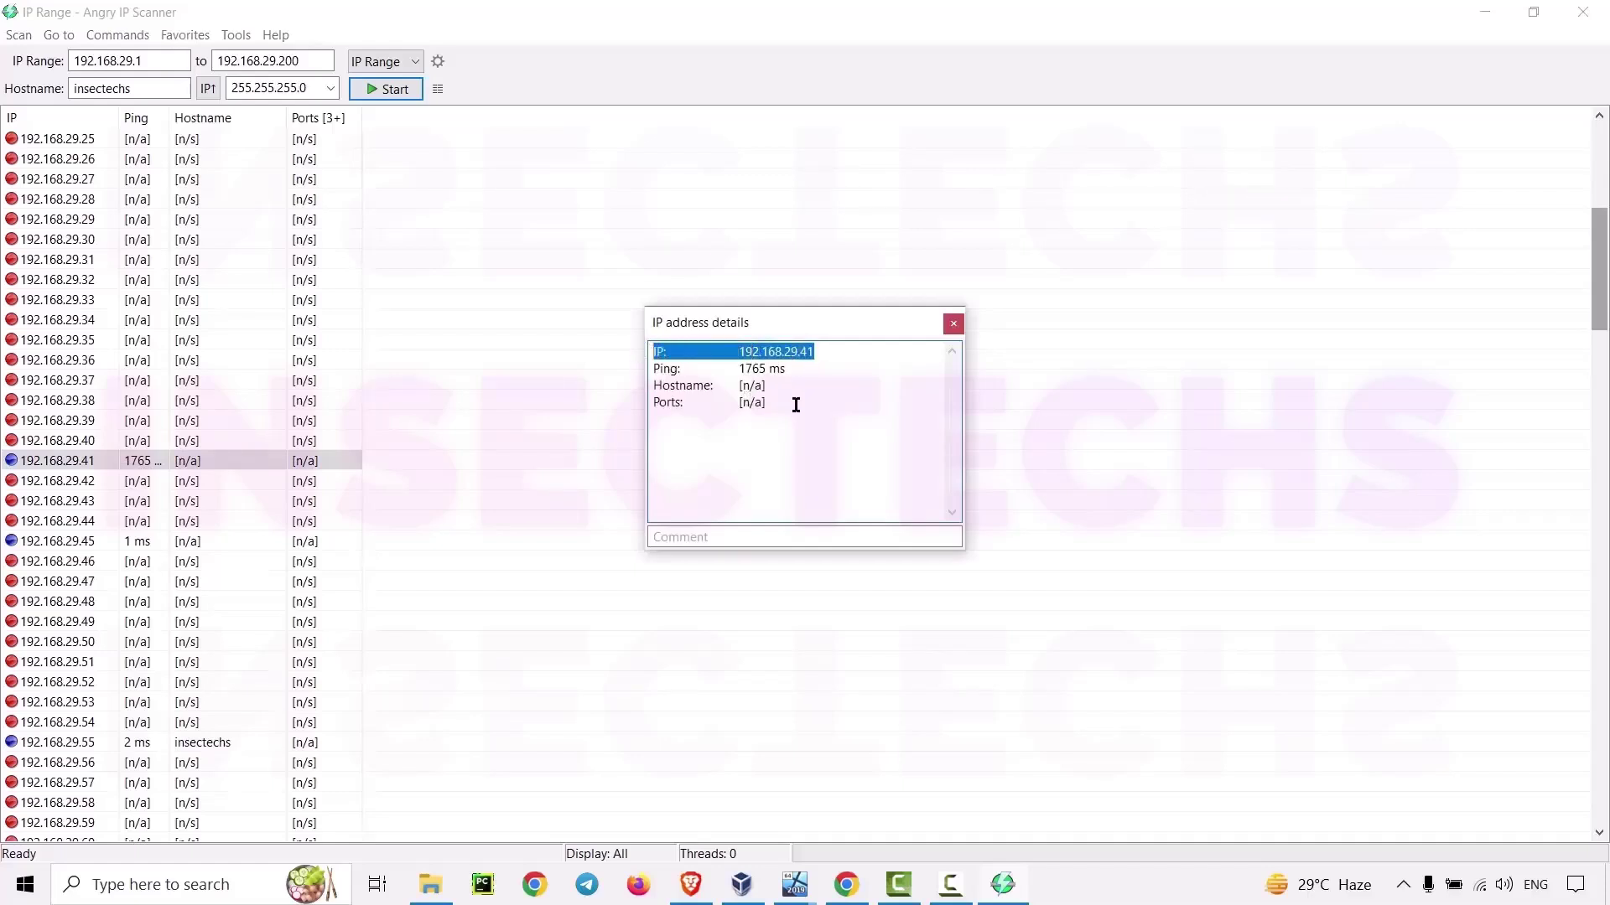
left_click_drag(784, 334, 924, 246)
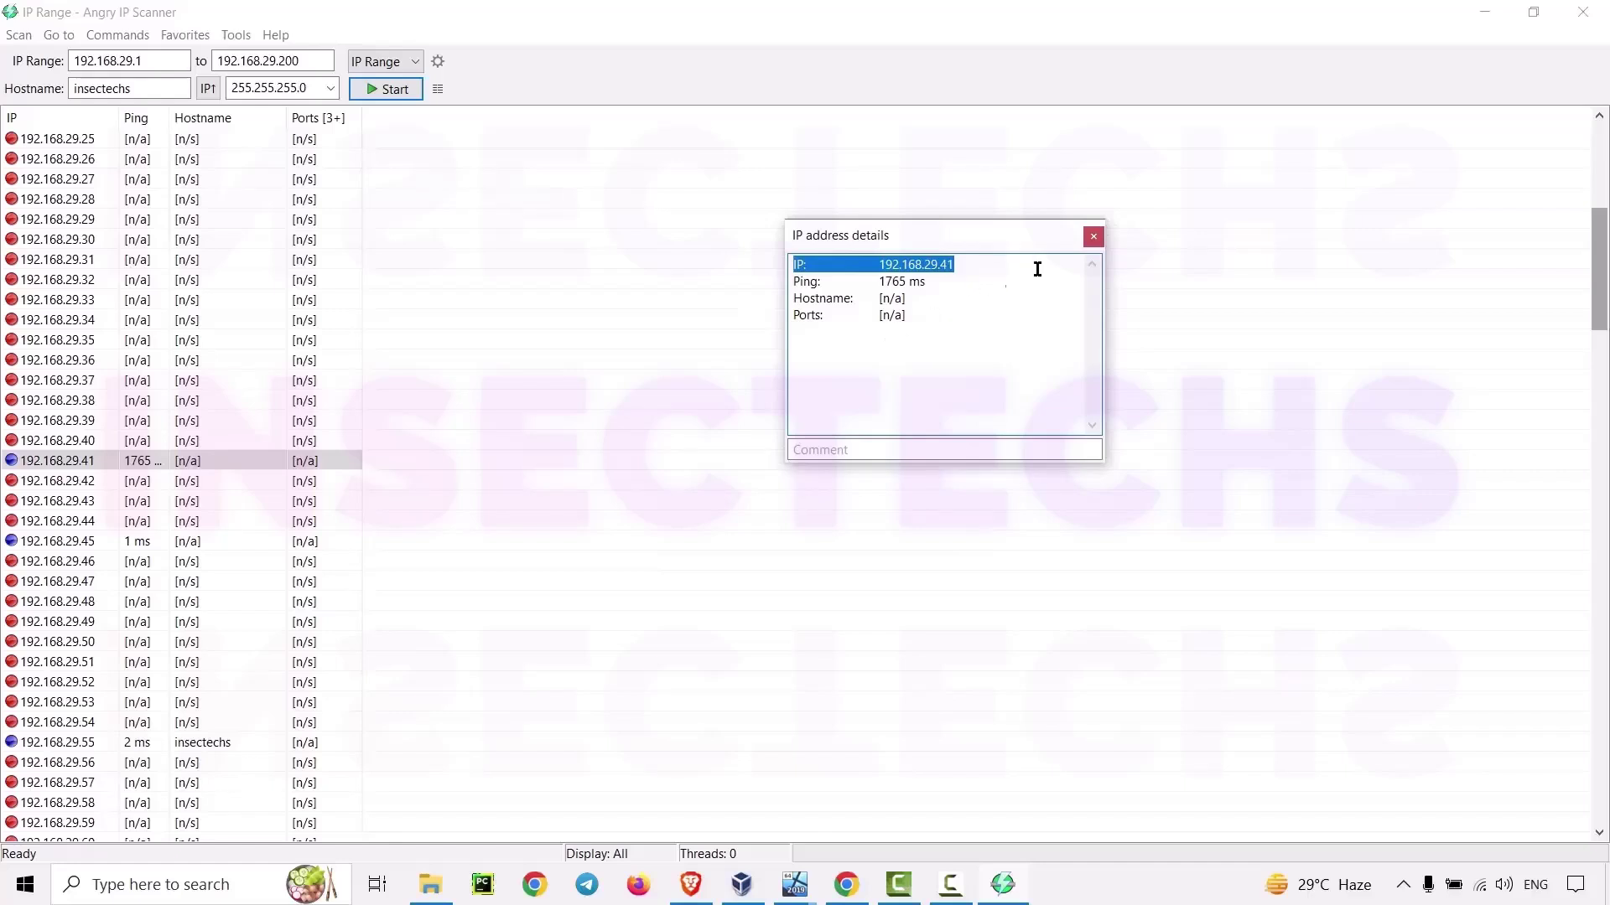
left_click(1093, 236)
Show and close the IP address details of host 192.168.29.45, and skim the remaining results before returning to the start
scroll(278, 465, "down", 3)
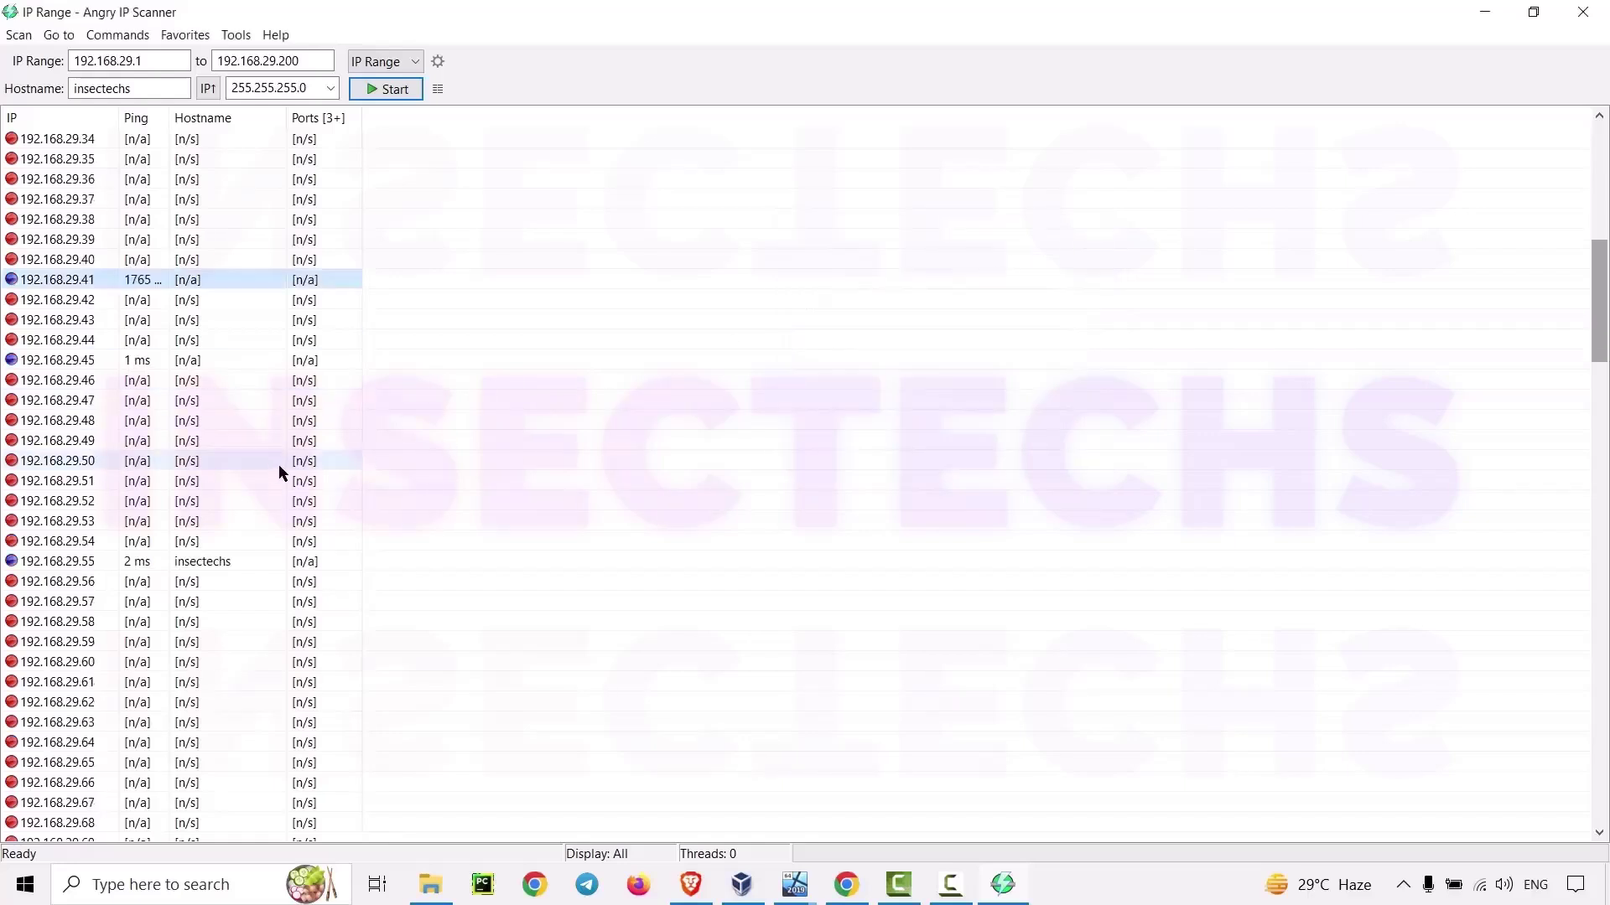
left_click(72, 362)
right_click(70, 362)
left_click(95, 371)
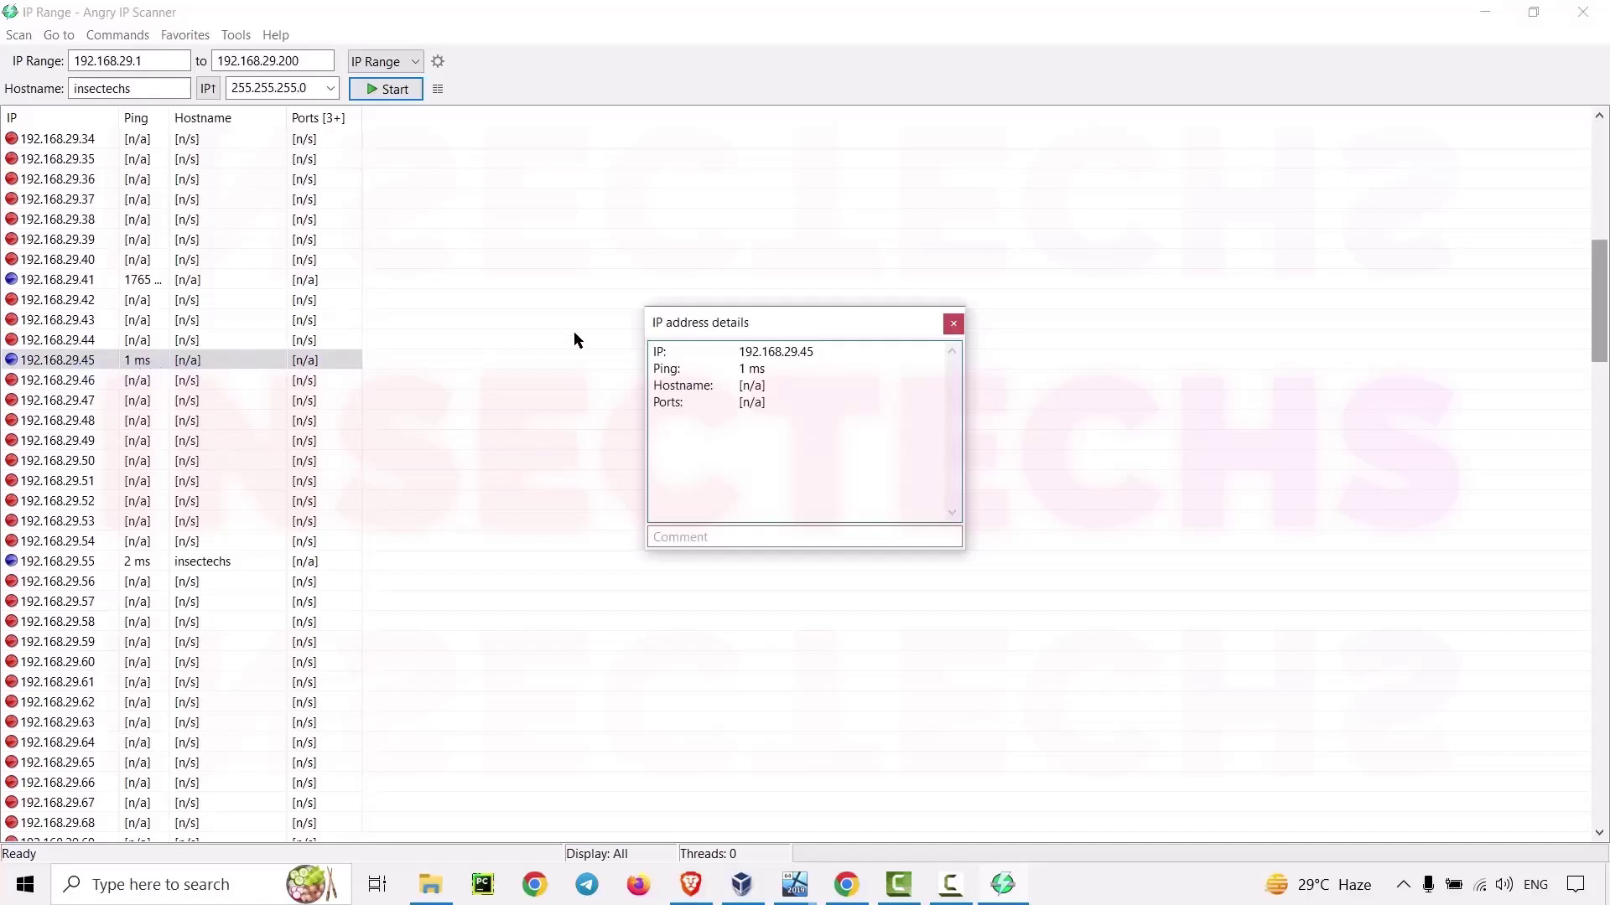
left_click(953, 323)
scroll(754, 445, "down", 20)
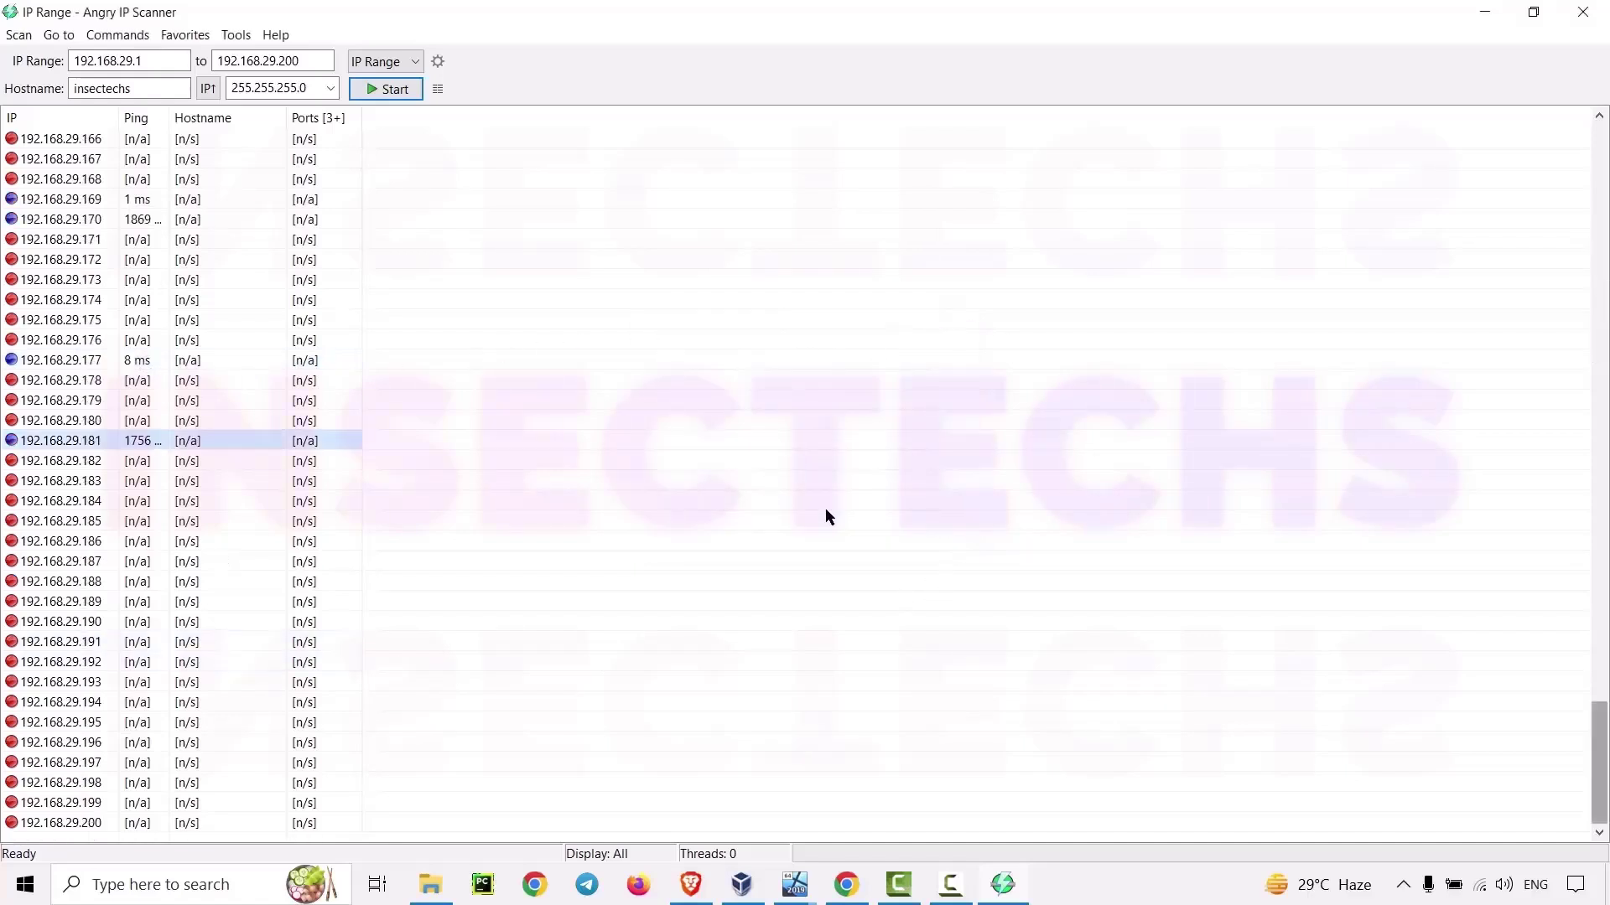
scroll(1577, 621, "up", 20)
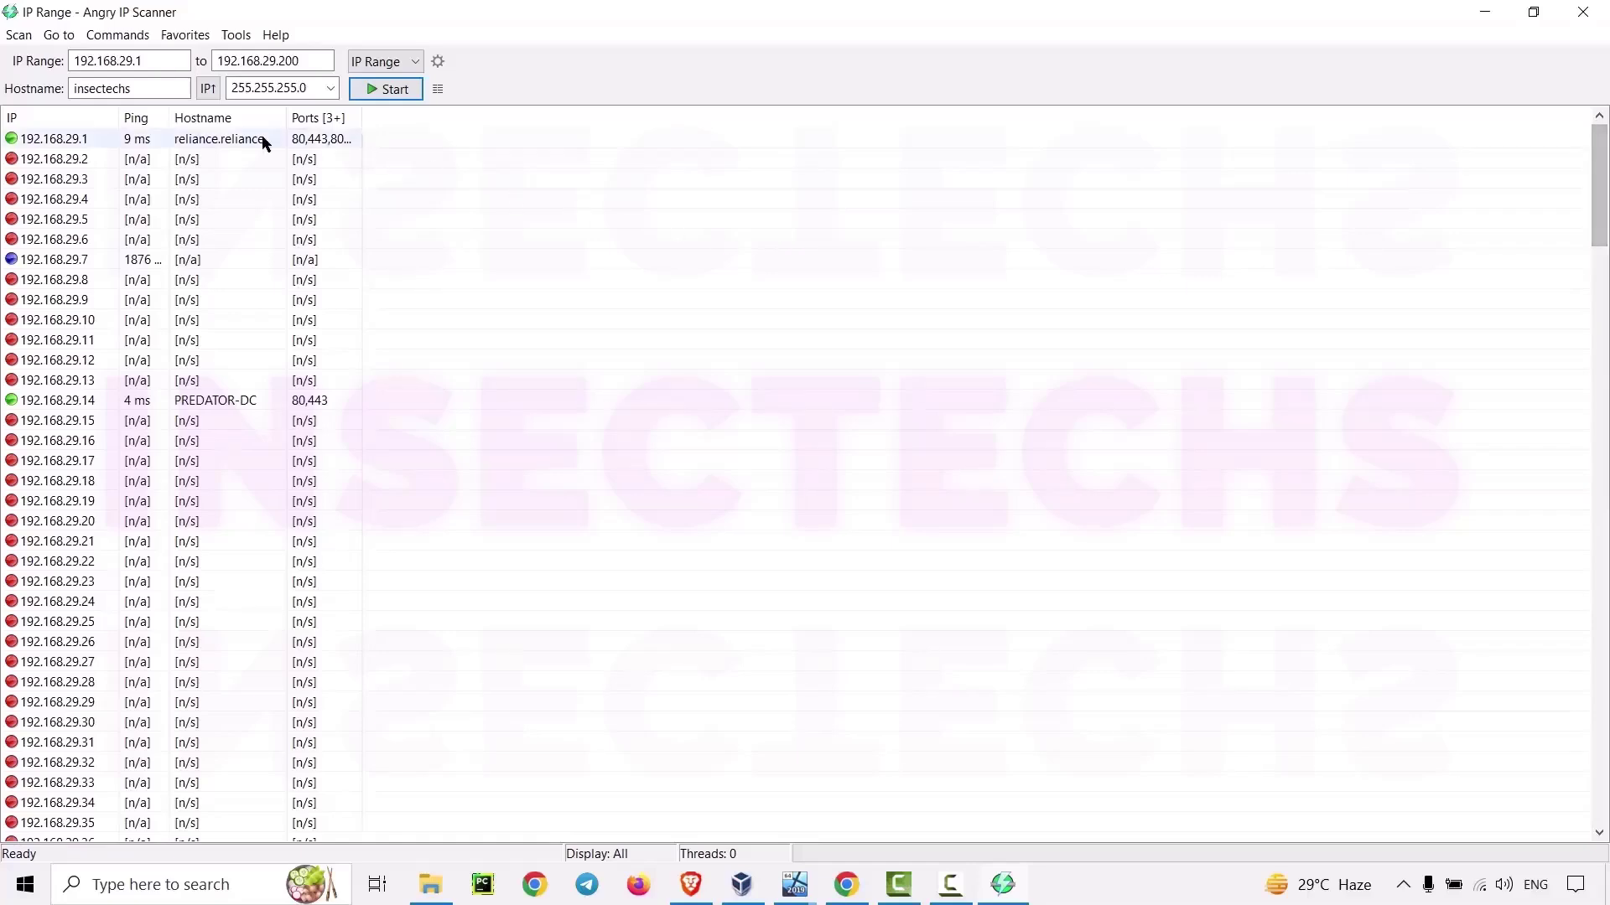
Look over the available navigation and host commands, and examine the port selection and scanning settings in the preferences
left_click(66, 35)
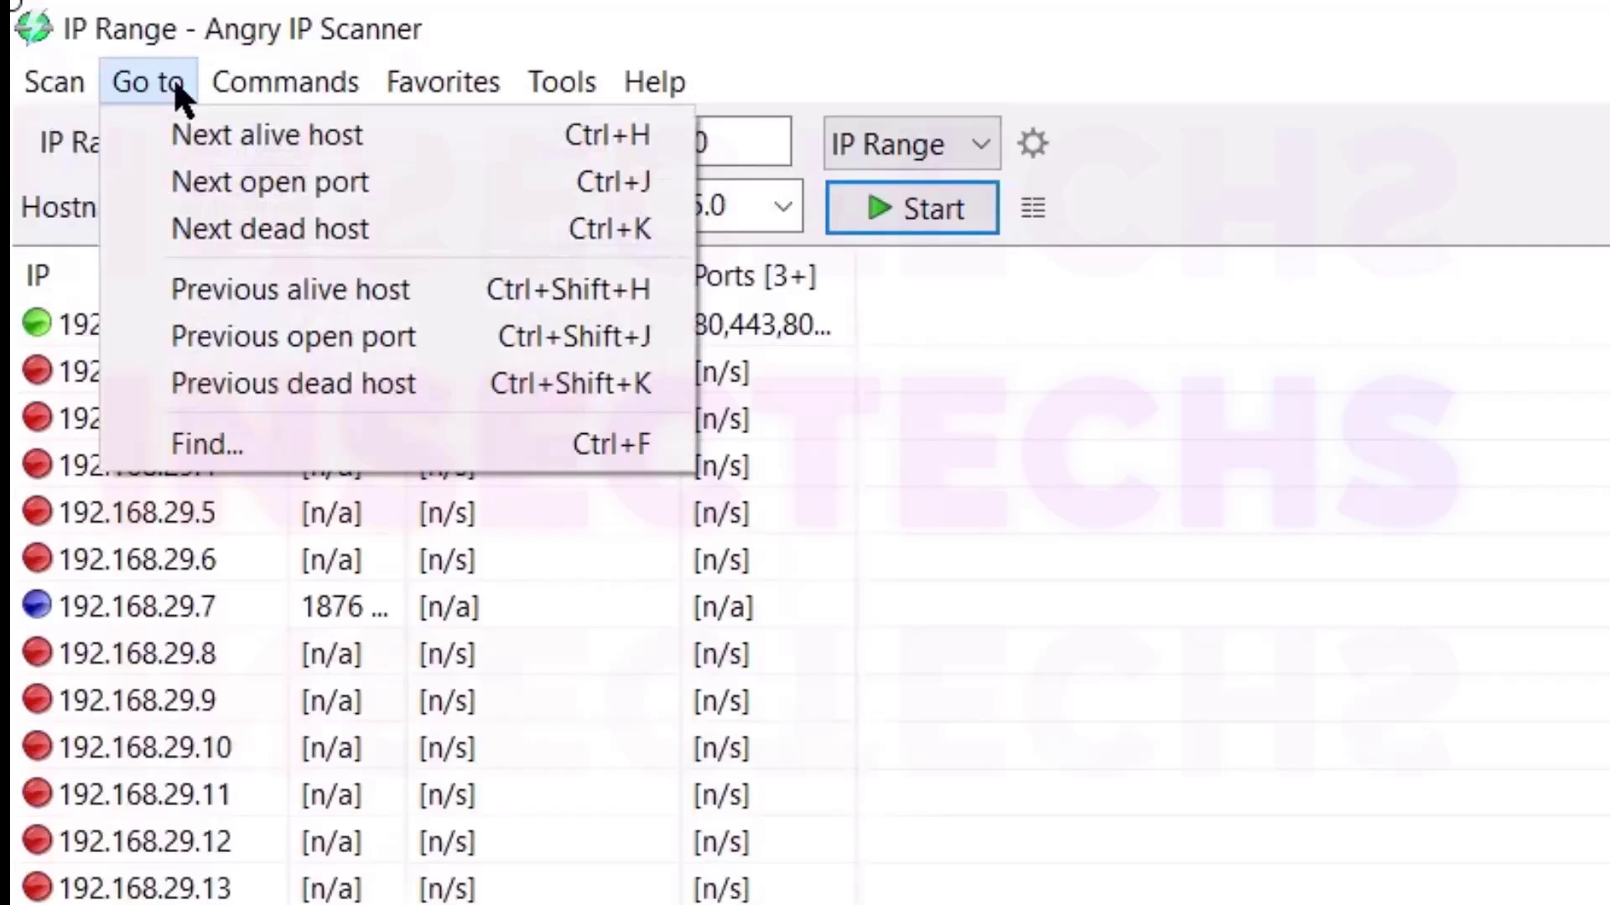
mouse_move(194, 74)
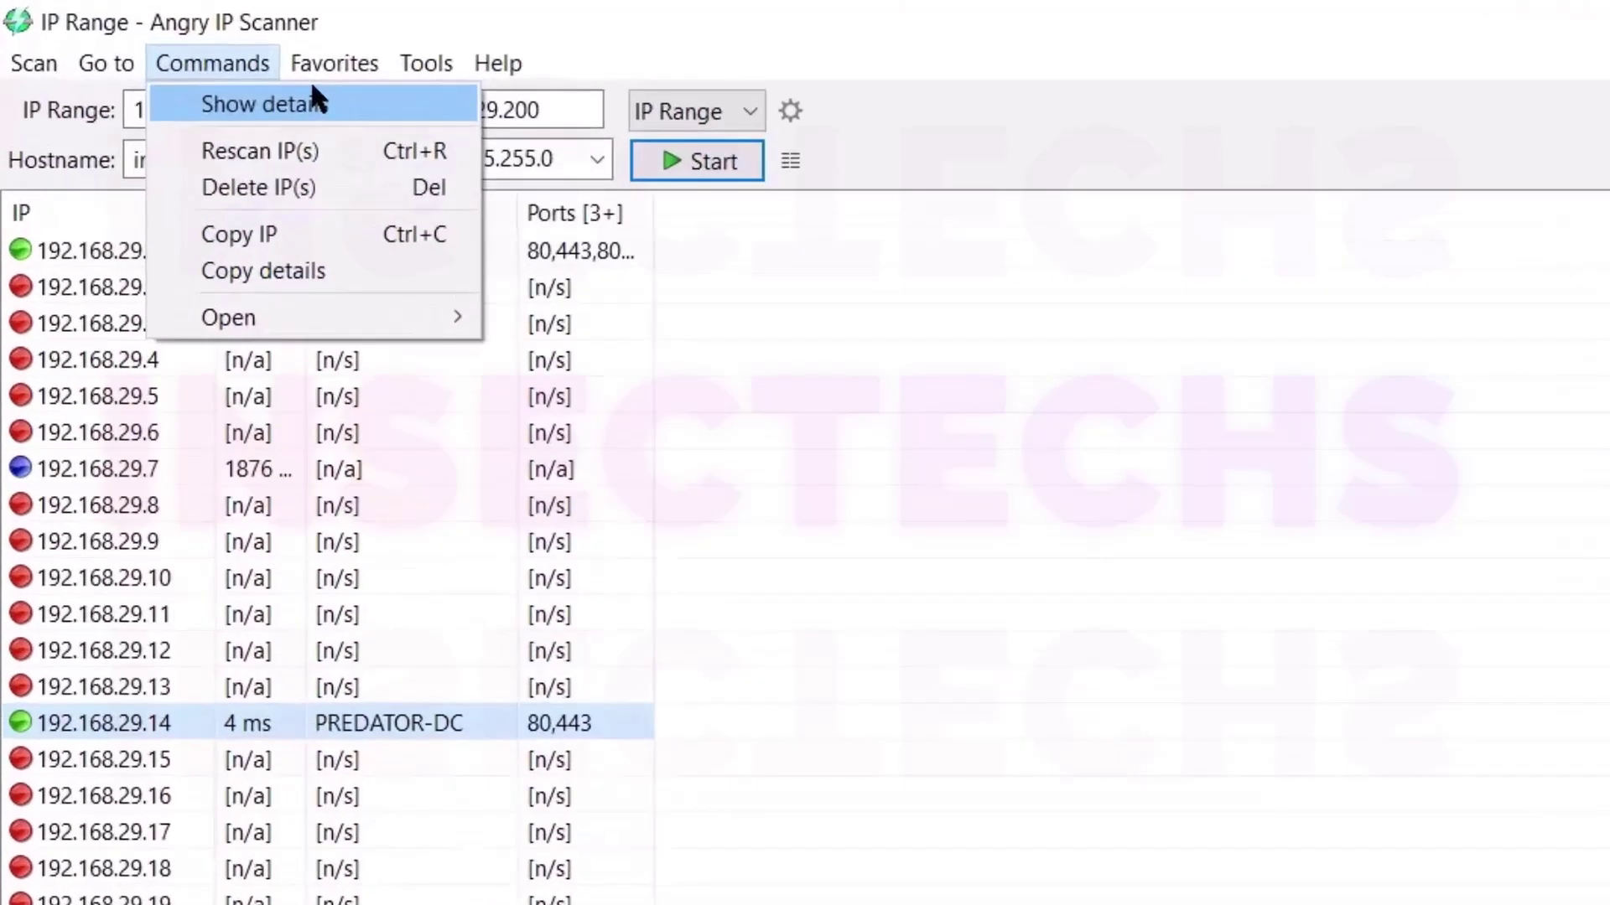
mouse_move(443, 76)
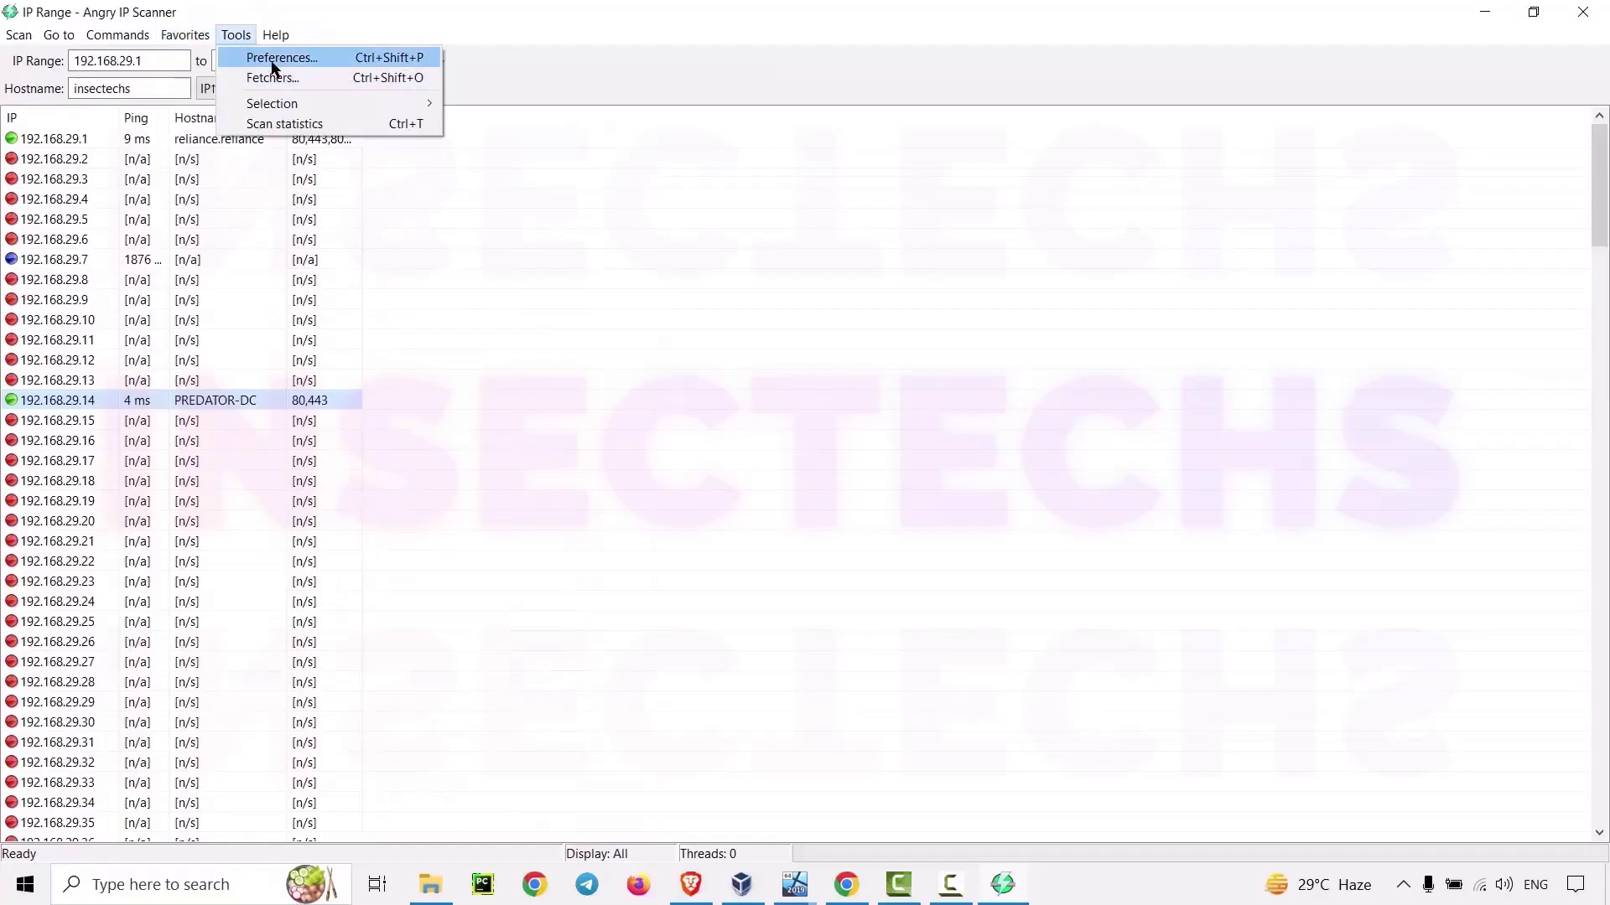
left_click(268, 57)
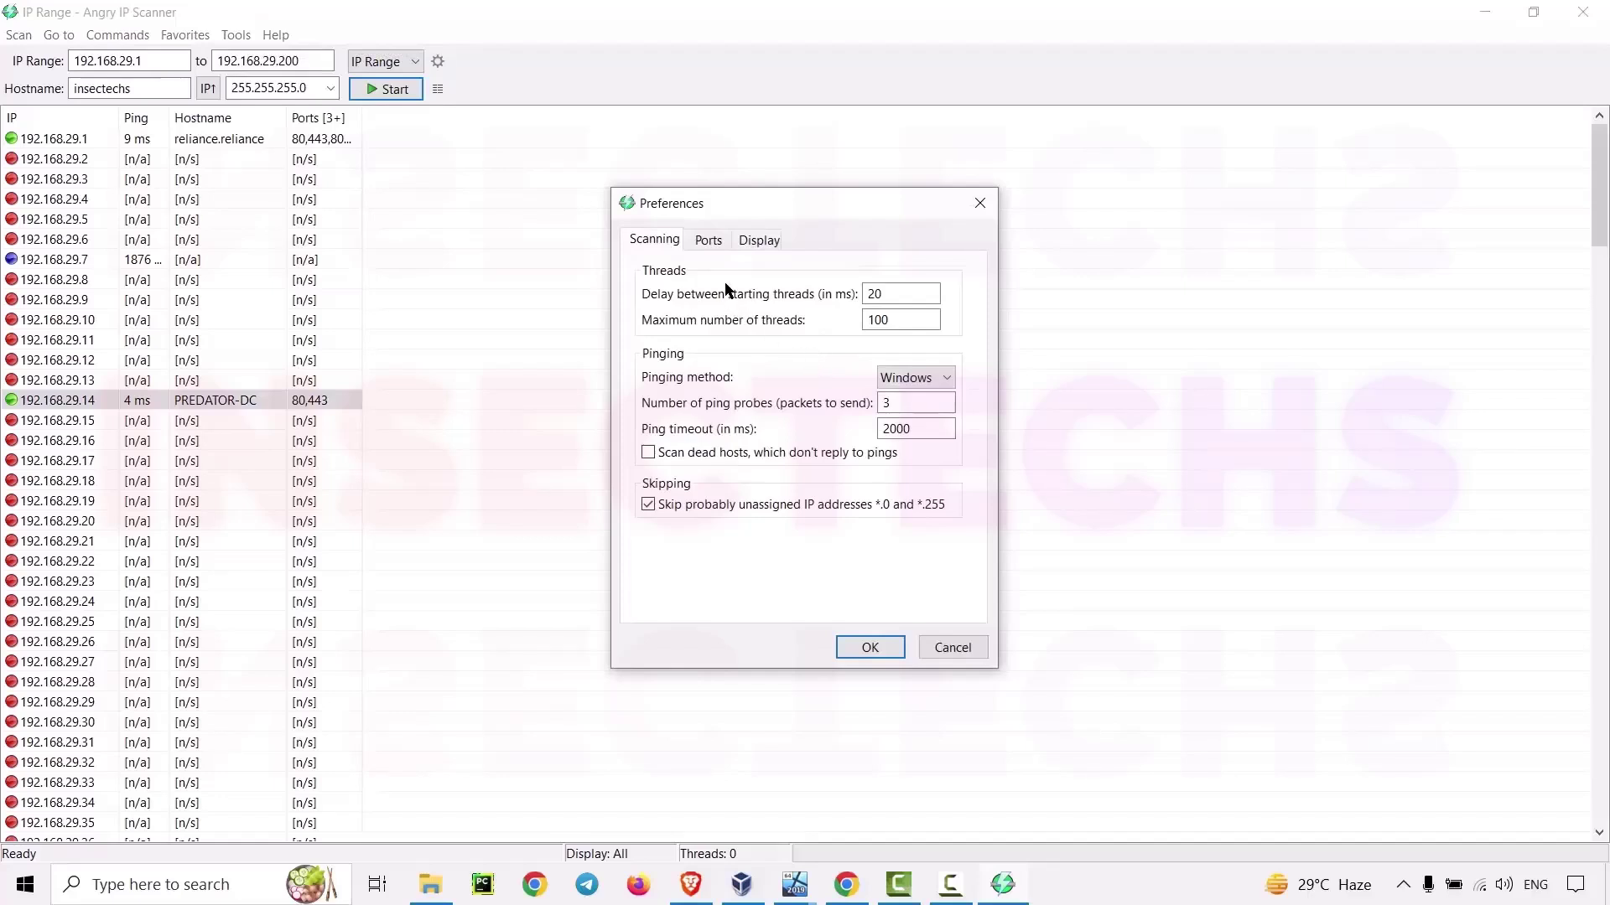
left_click(708, 241)
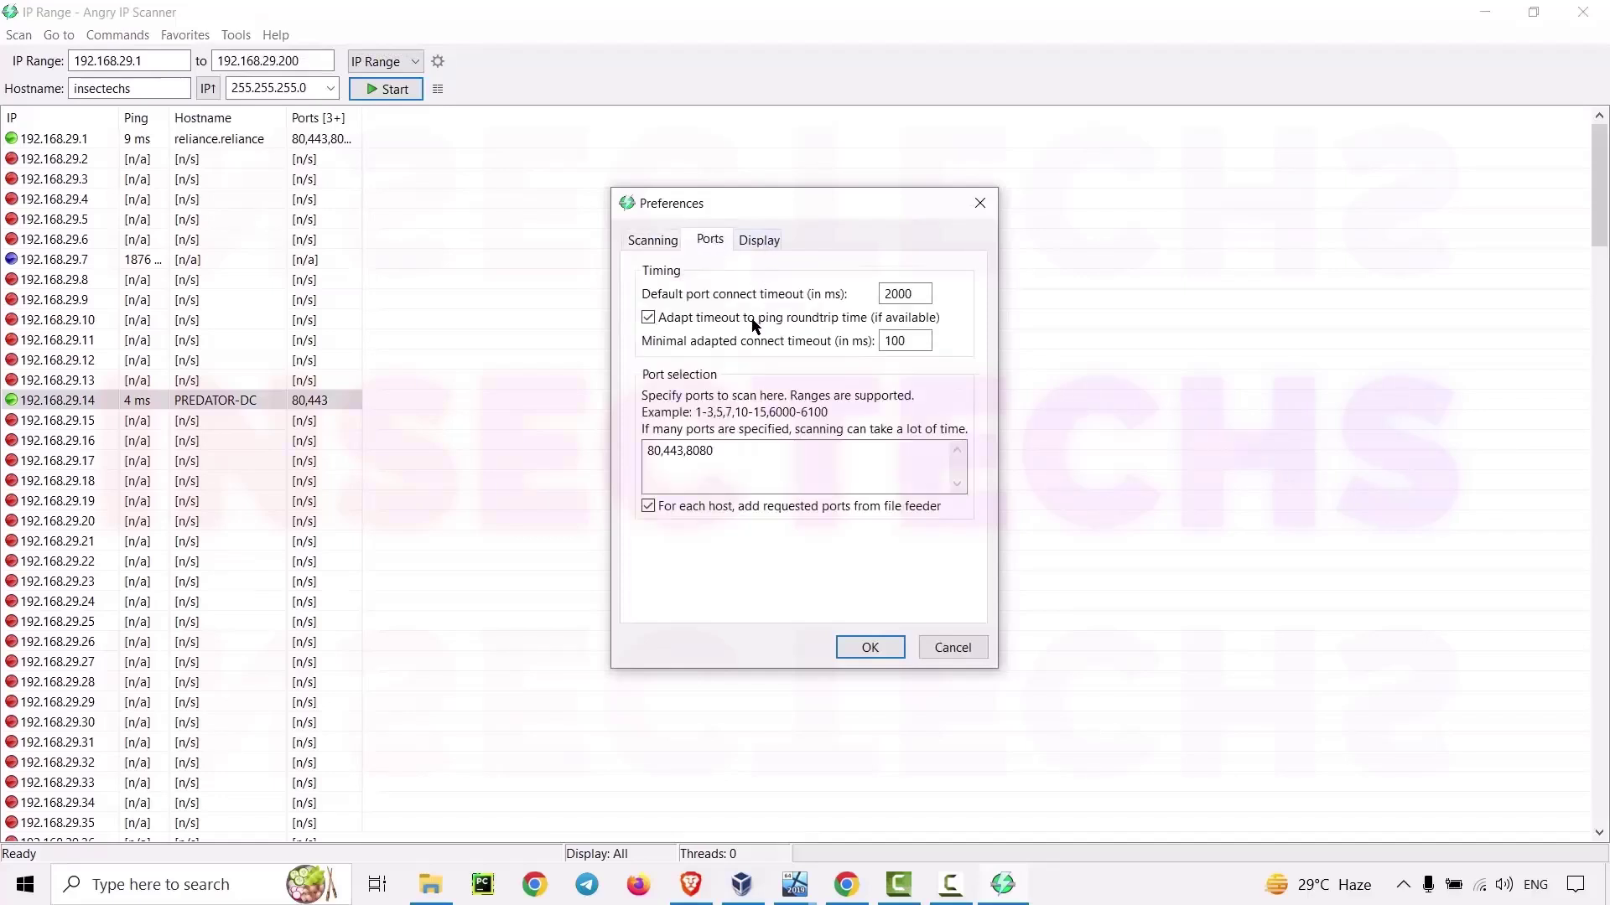
left_click_drag(758, 459, 616, 433)
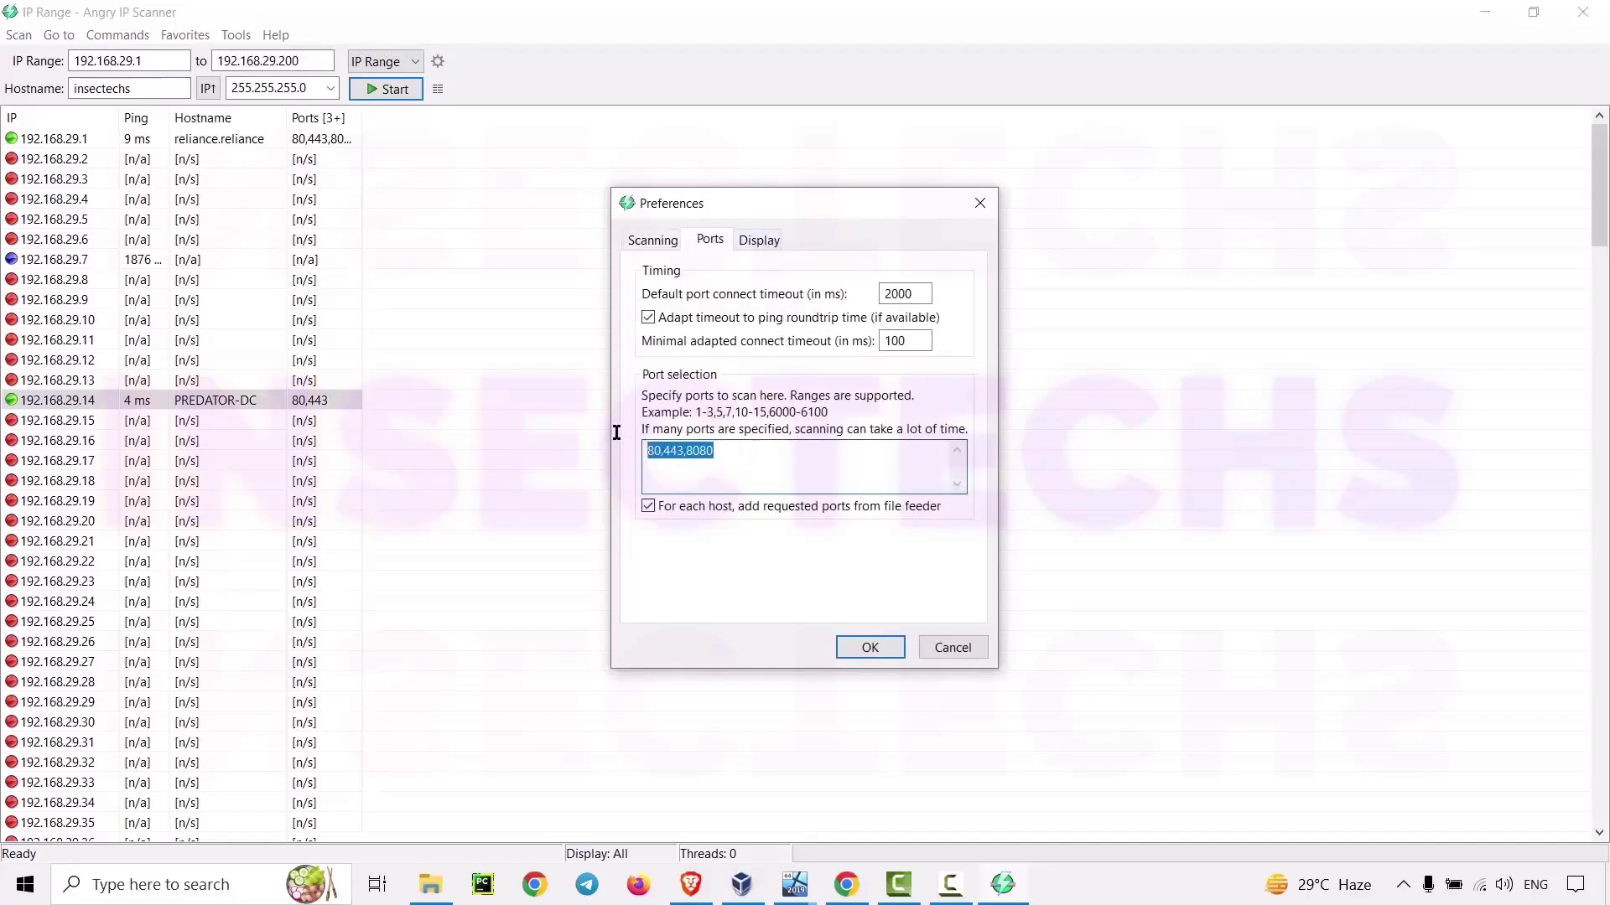
left_click(828, 461)
left_click(670, 242)
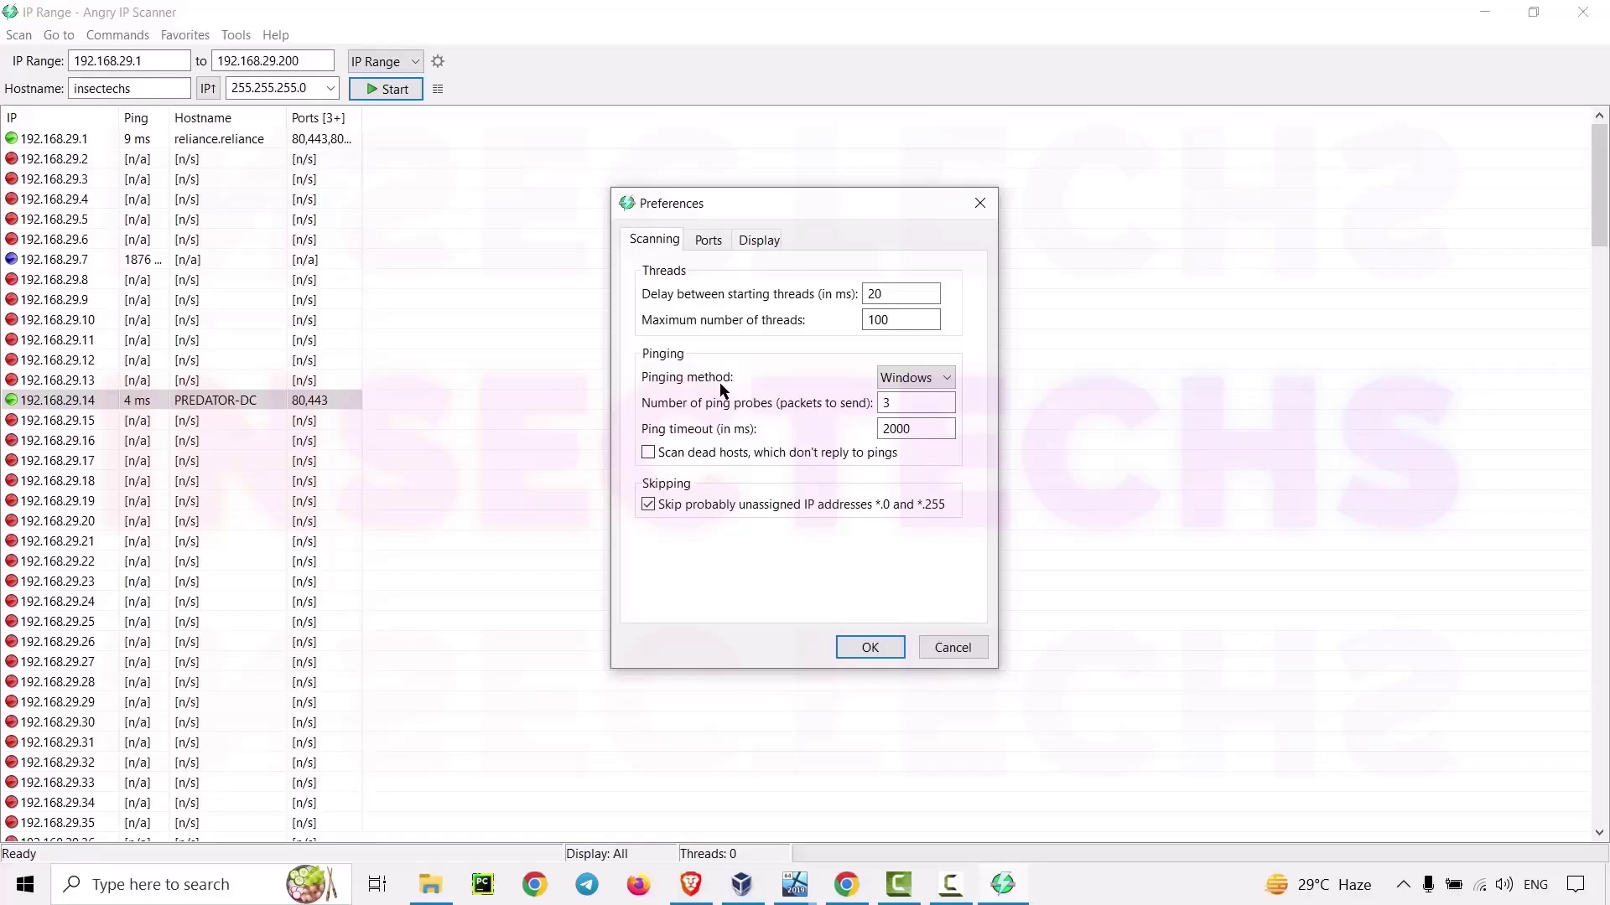
Set the pinging method to Combined UDP+TCP and rescan the range, discarding the previous results
left_click(914, 380)
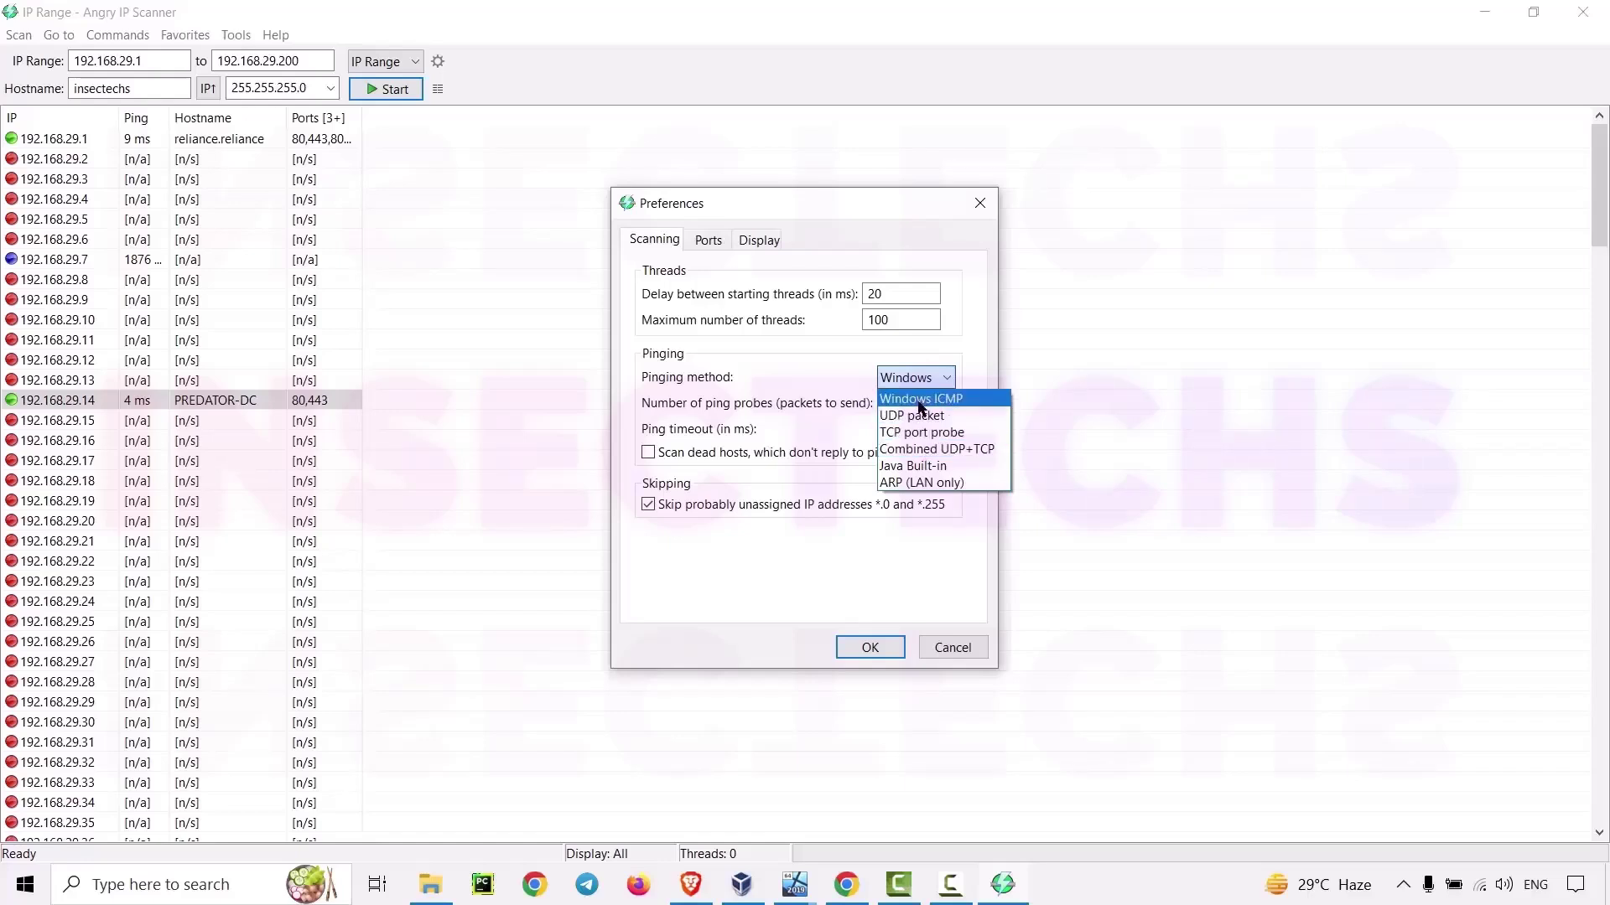
left_click(929, 450)
left_click(869, 647)
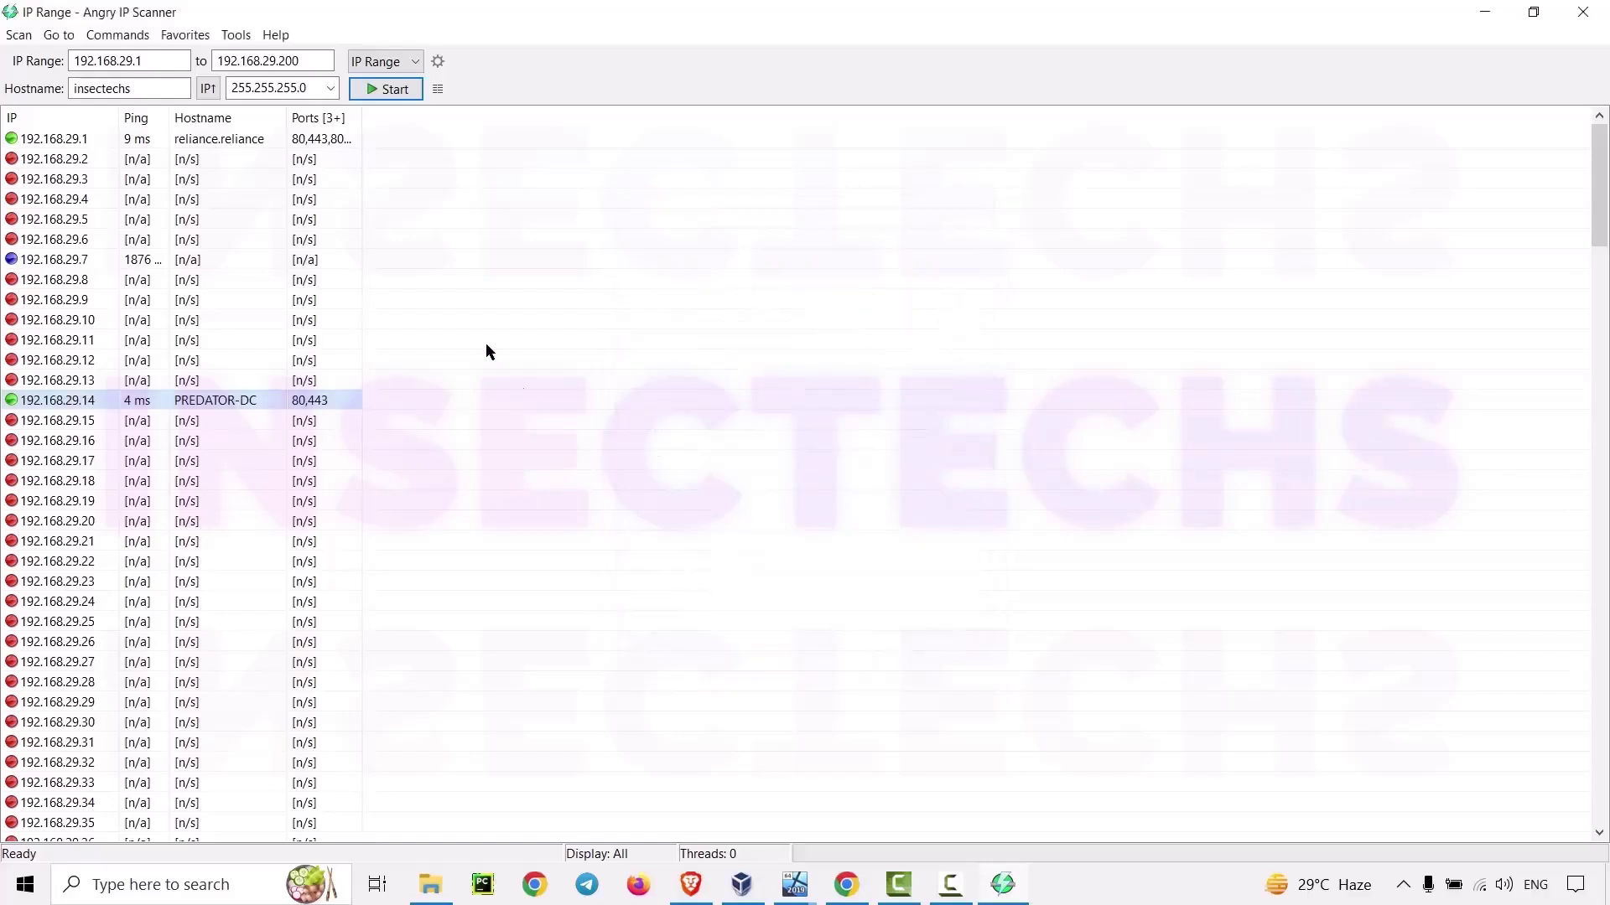
left_click(394, 89)
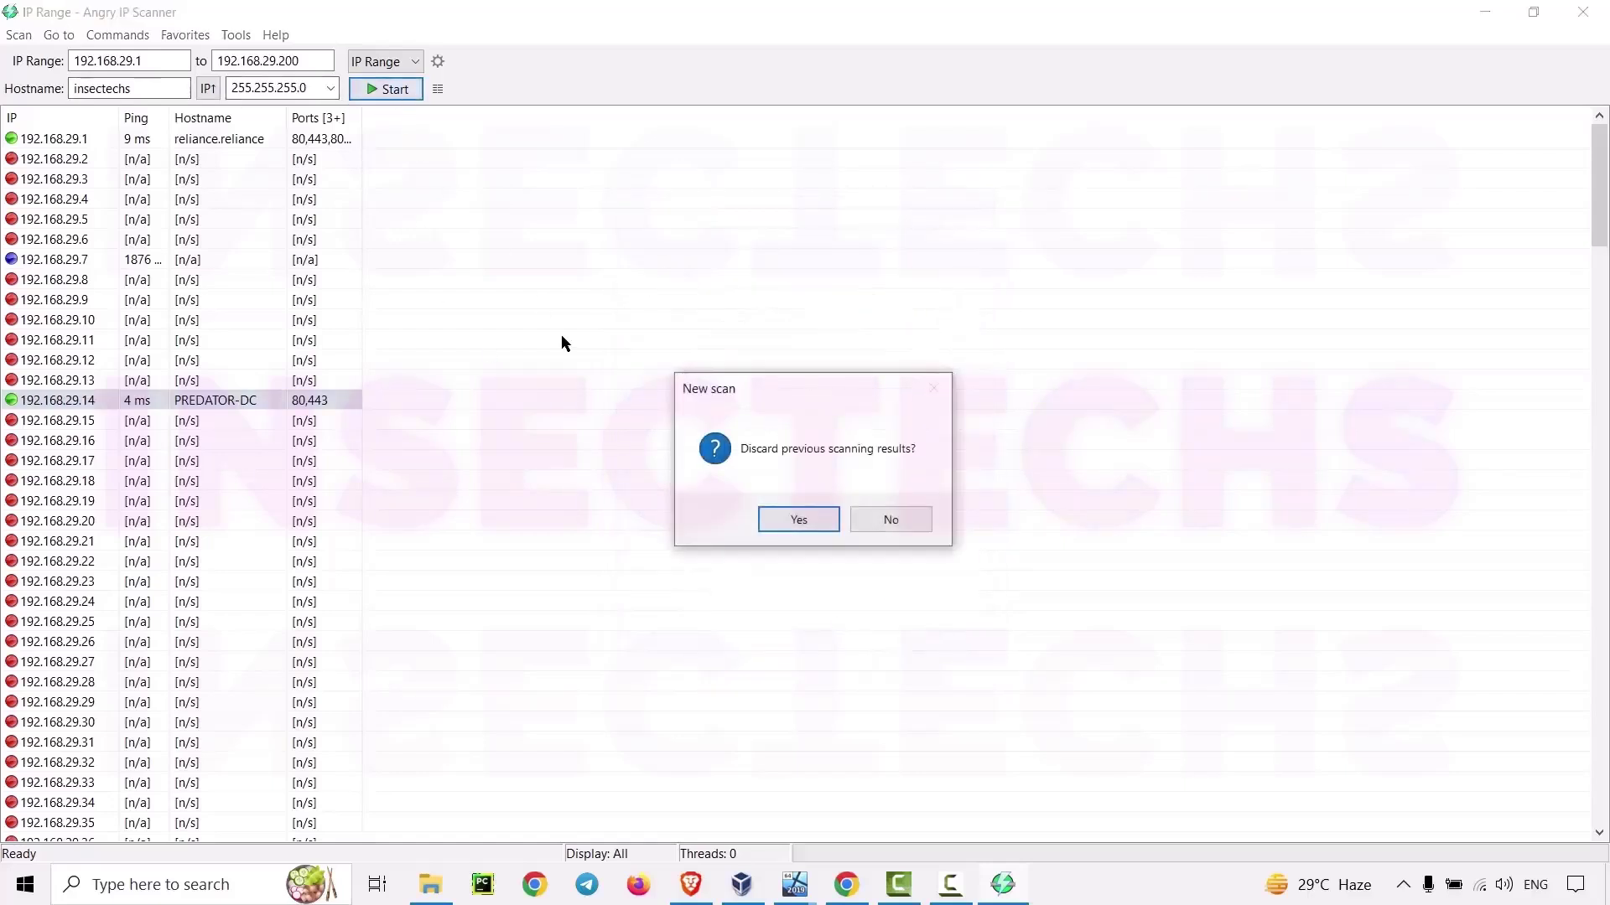
left_click(798, 520)
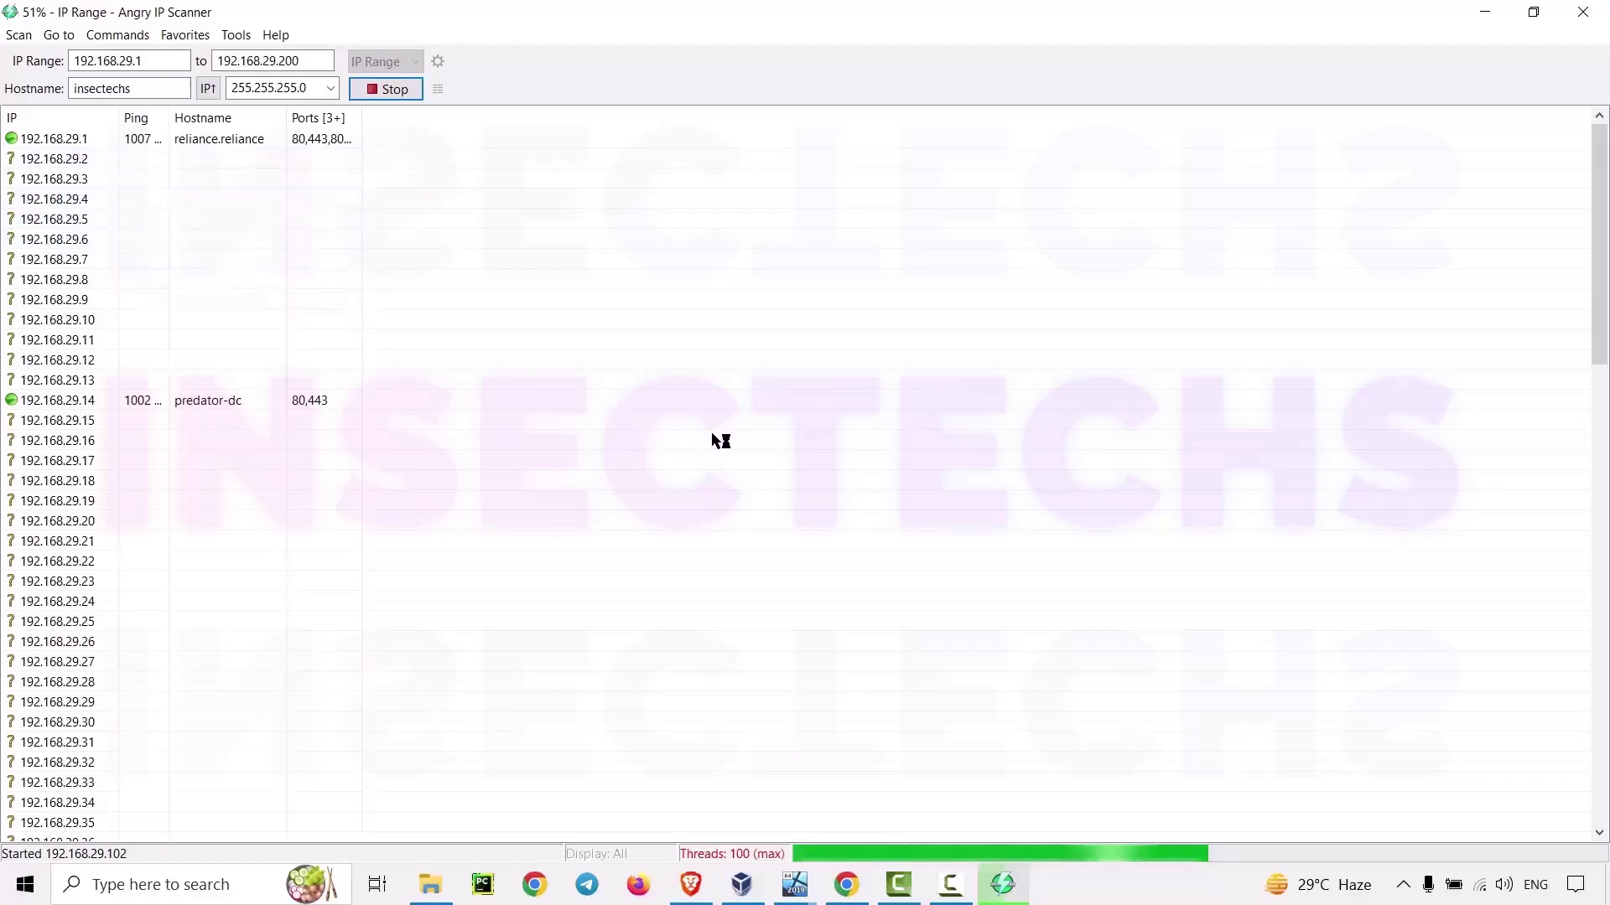
Examine the Combined UDP+TCP scan results for responding hosts through 192.168.29.200, and return to the start of the list
scroll(713, 447, "down", 1)
scroll(712, 447, "down", 10)
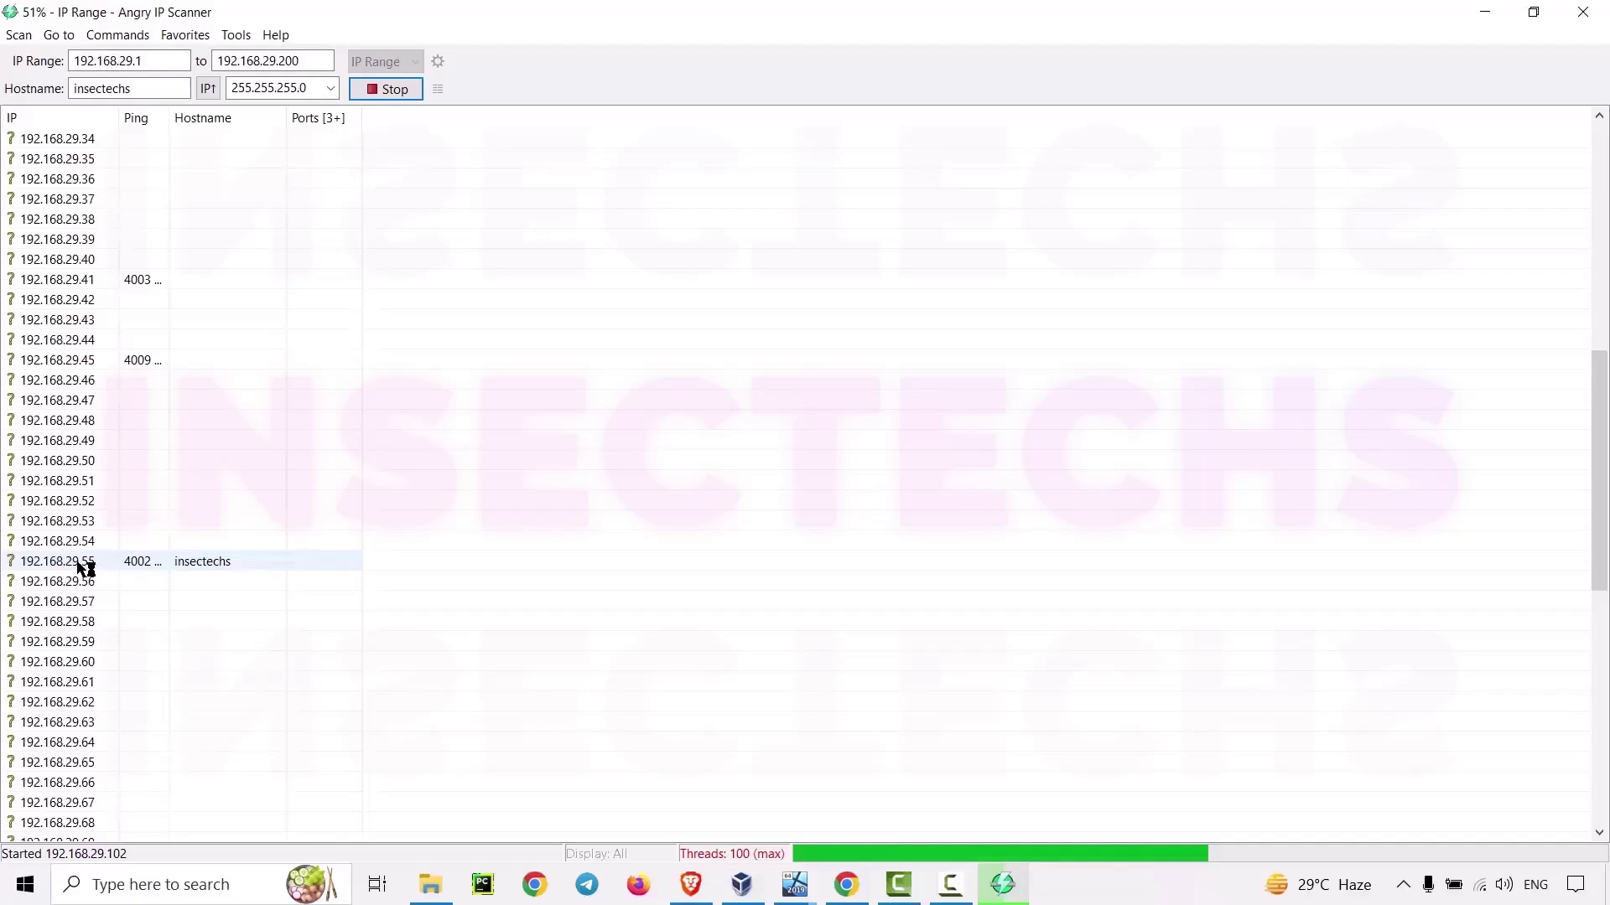
scroll(434, 564, "down", 14)
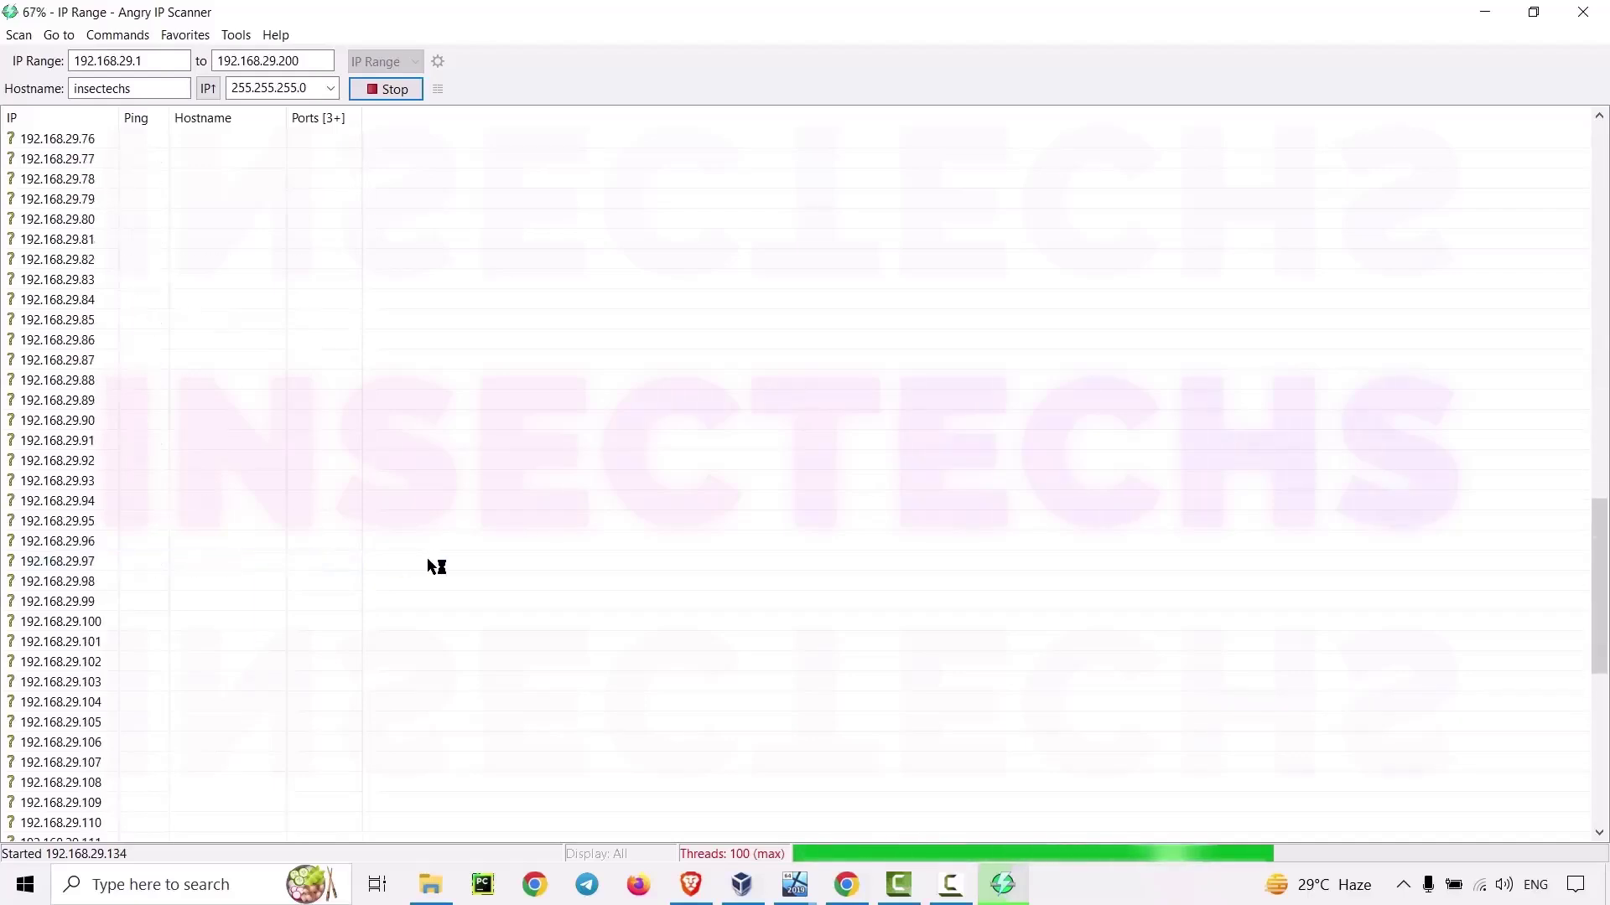
scroll(434, 564, "down", 20)
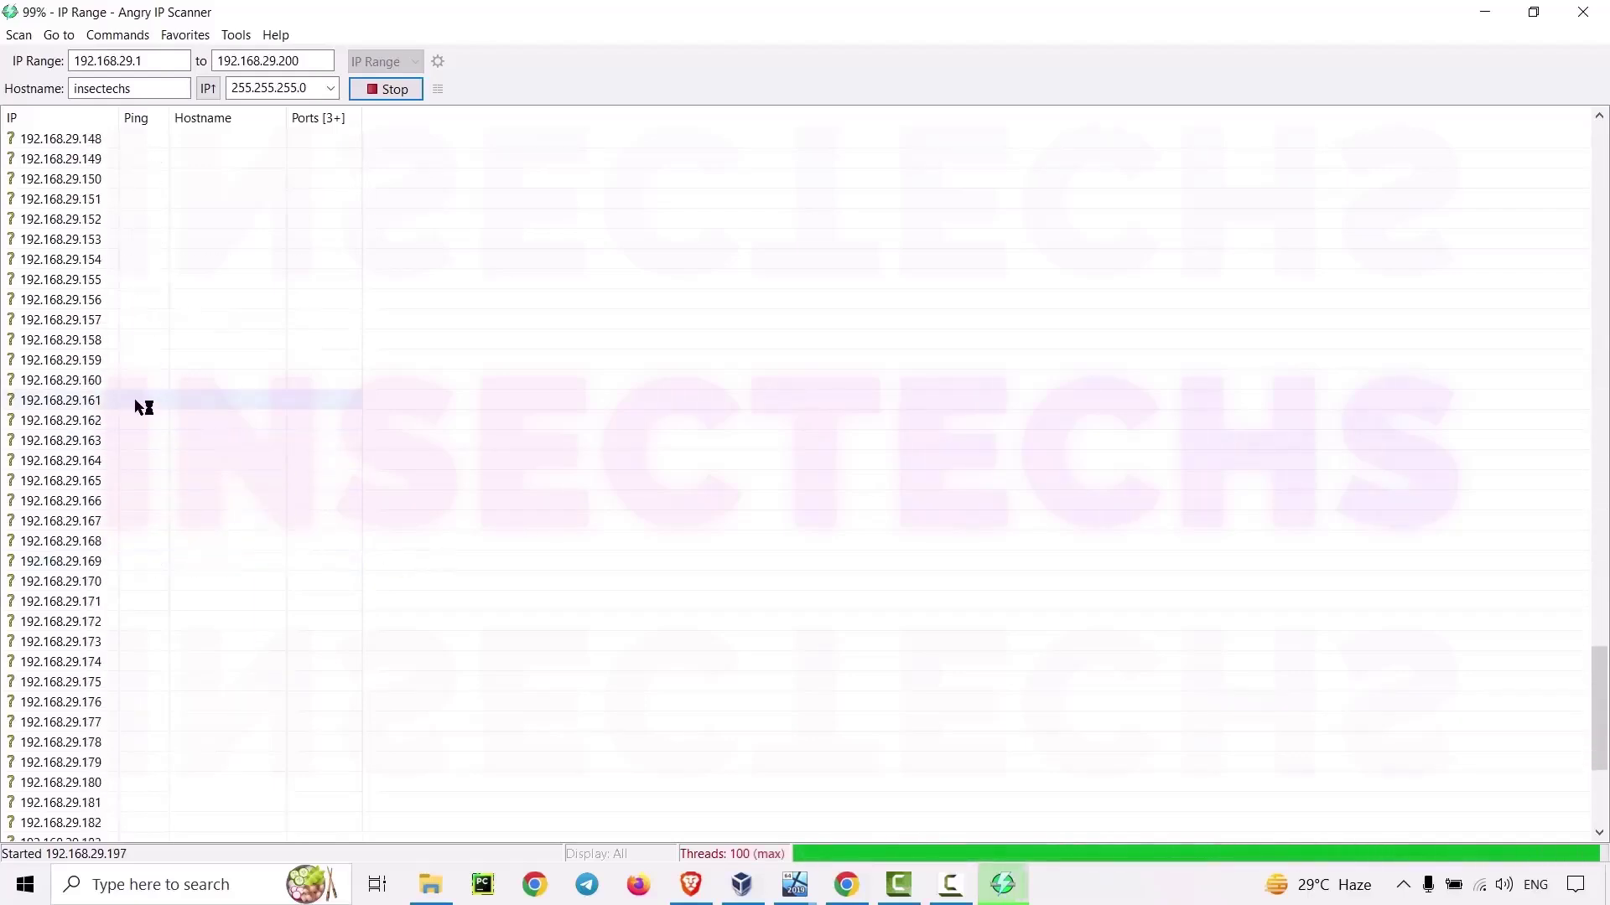
scroll(498, 396, "up", 7)
scroll(498, 397, "down", 3)
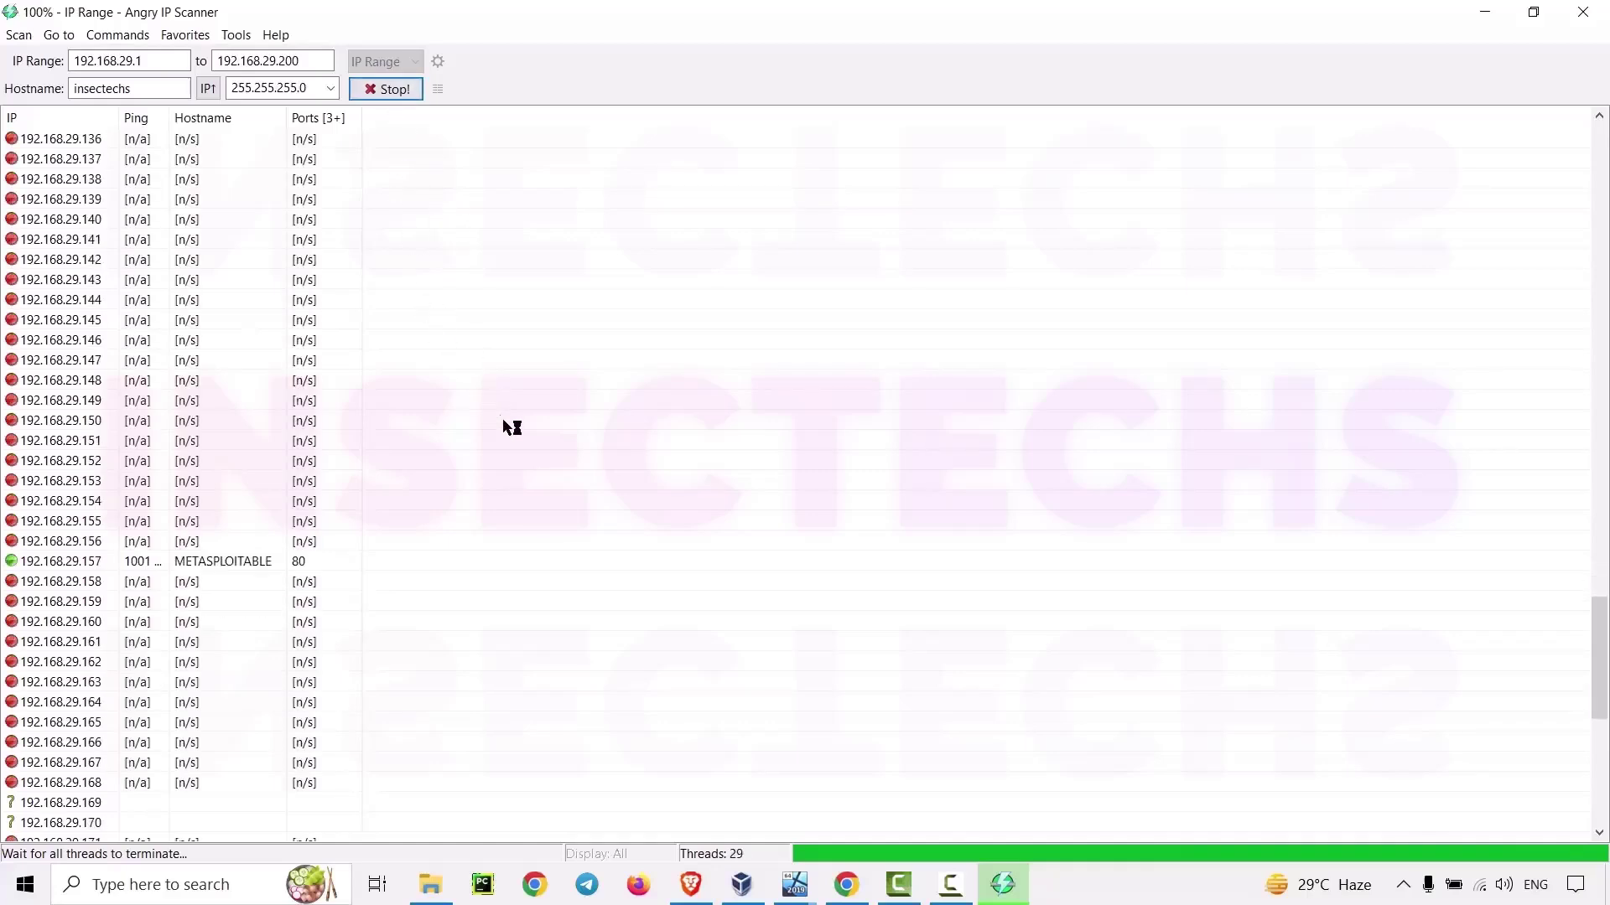
scroll(513, 431, "down", 10)
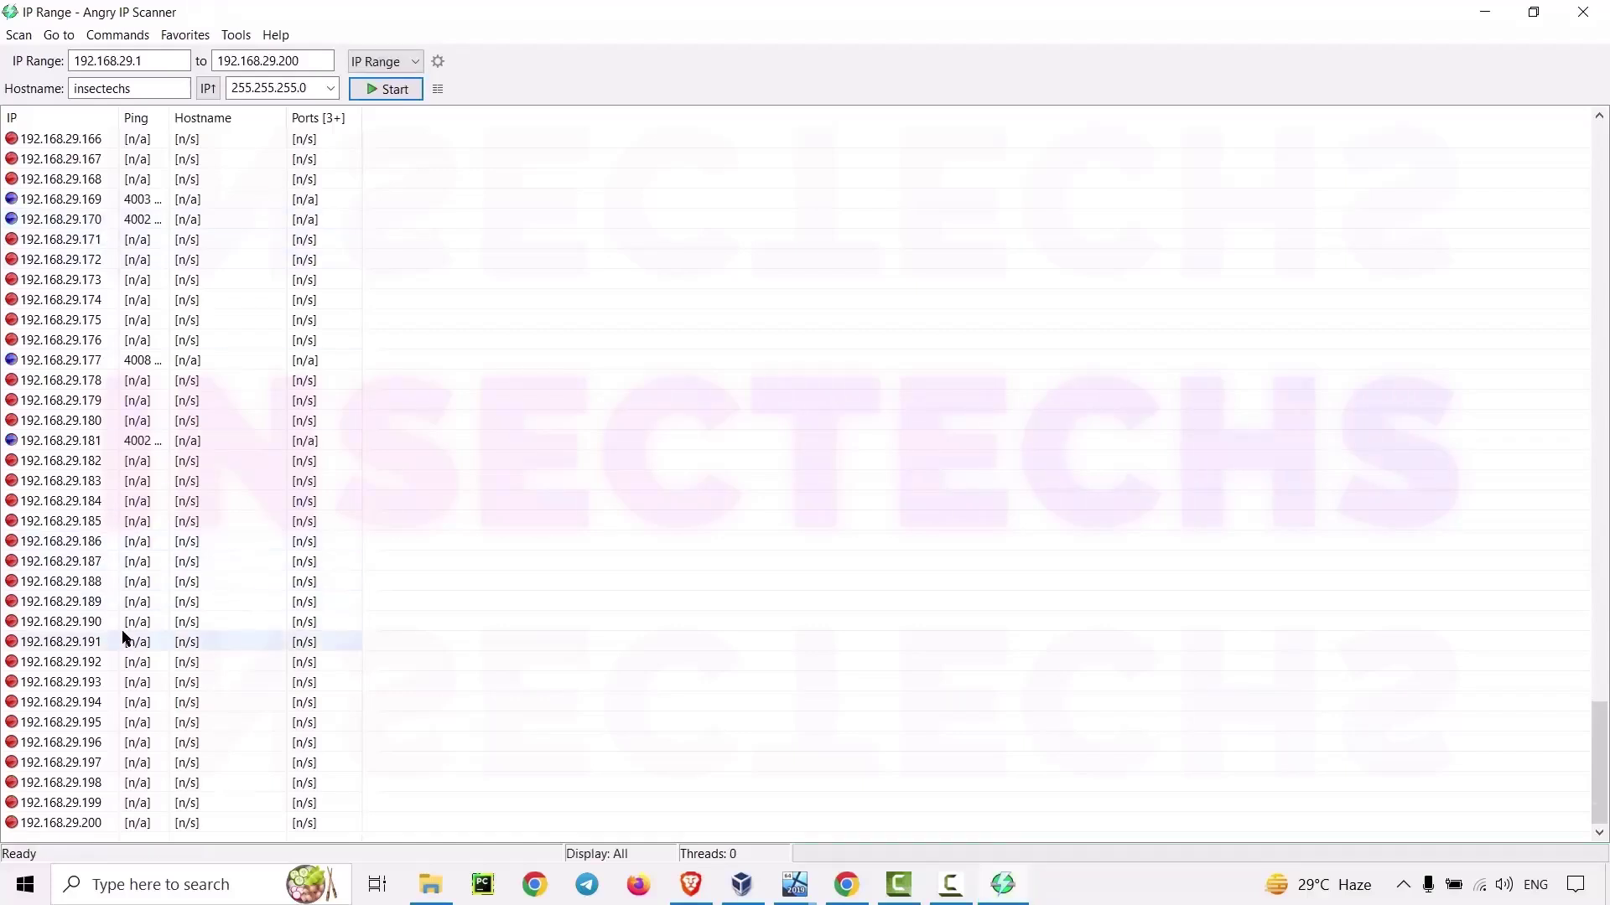
scroll(107, 565, "up", 9)
scroll(106, 567, "up", 20)
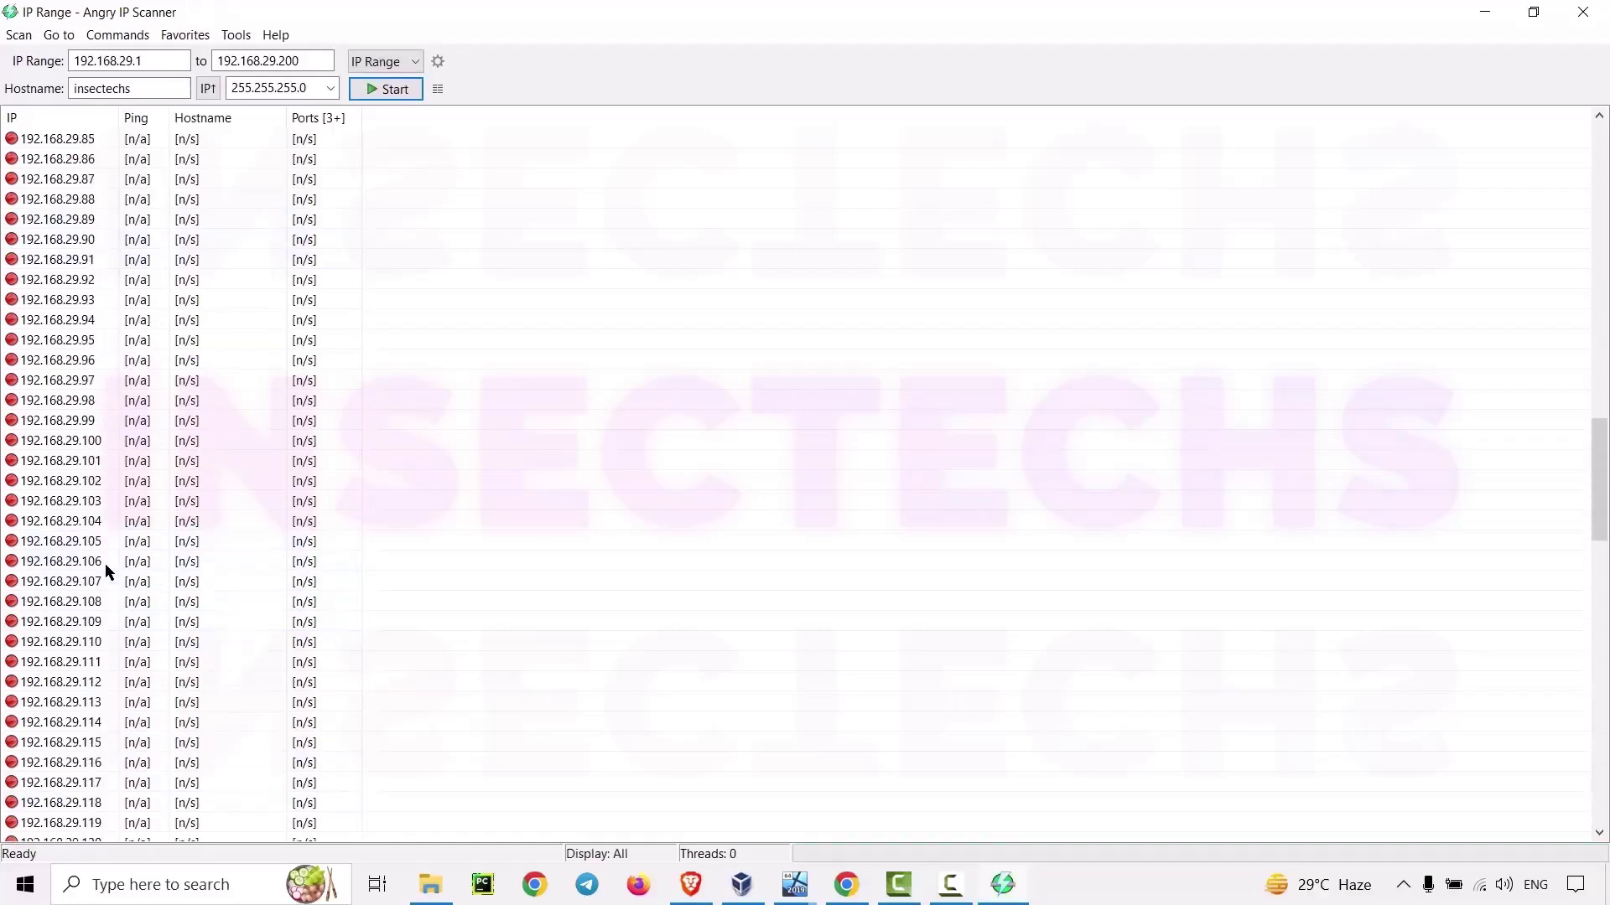
scroll(105, 570, "up", 13)
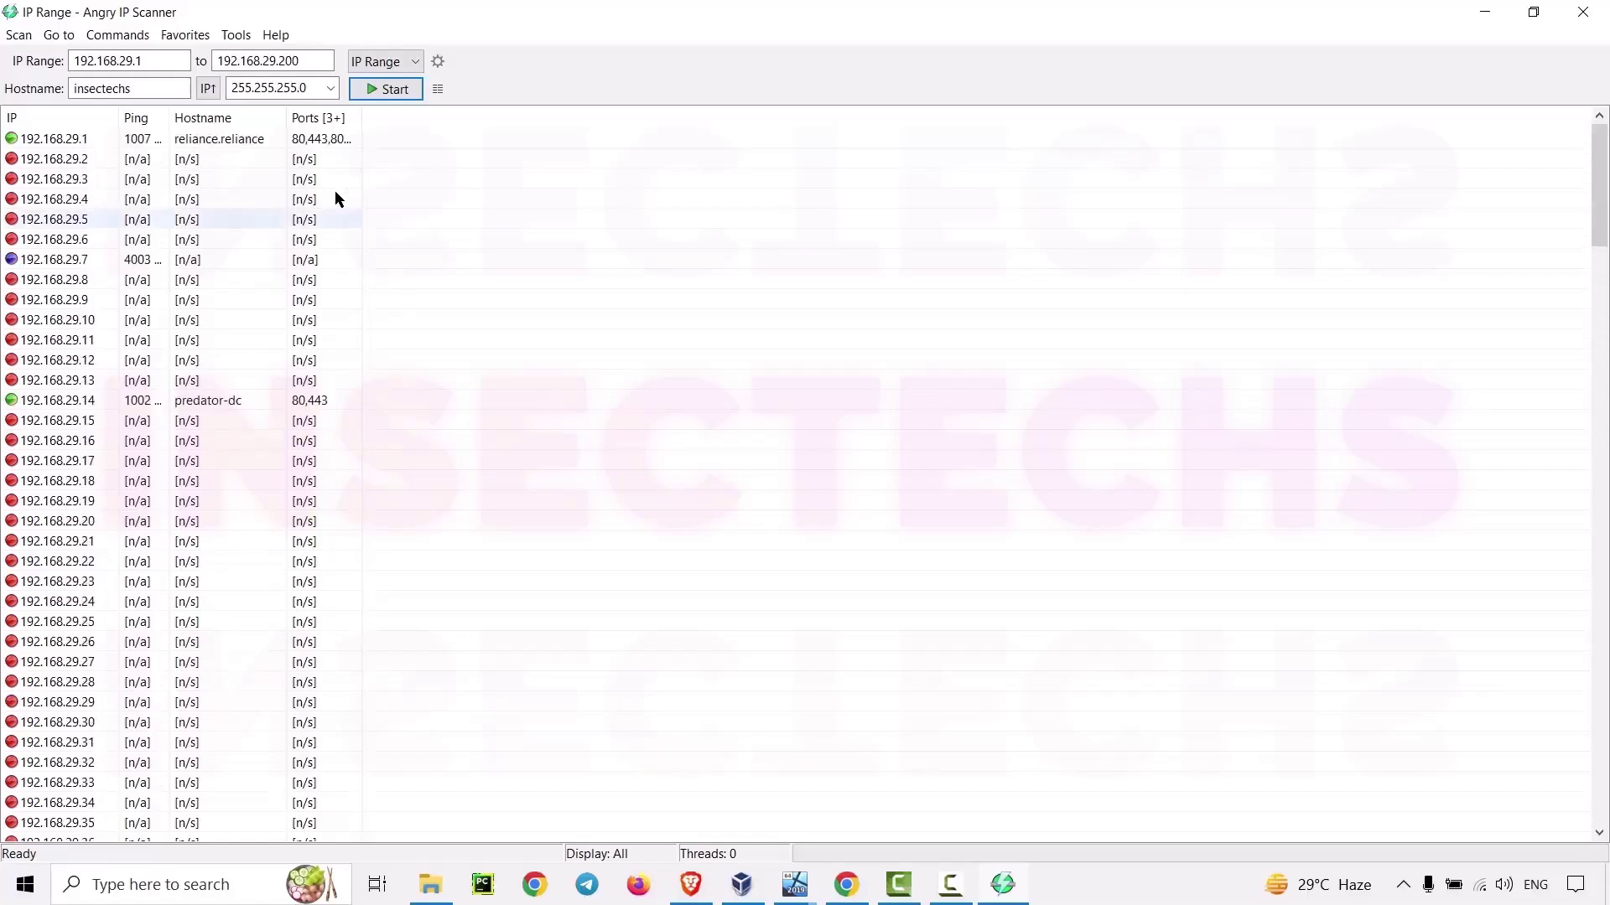
Set the pinging method to ARP (LAN only) and rescan the range, discarding the previous results
left_click(235, 35)
left_click(260, 57)
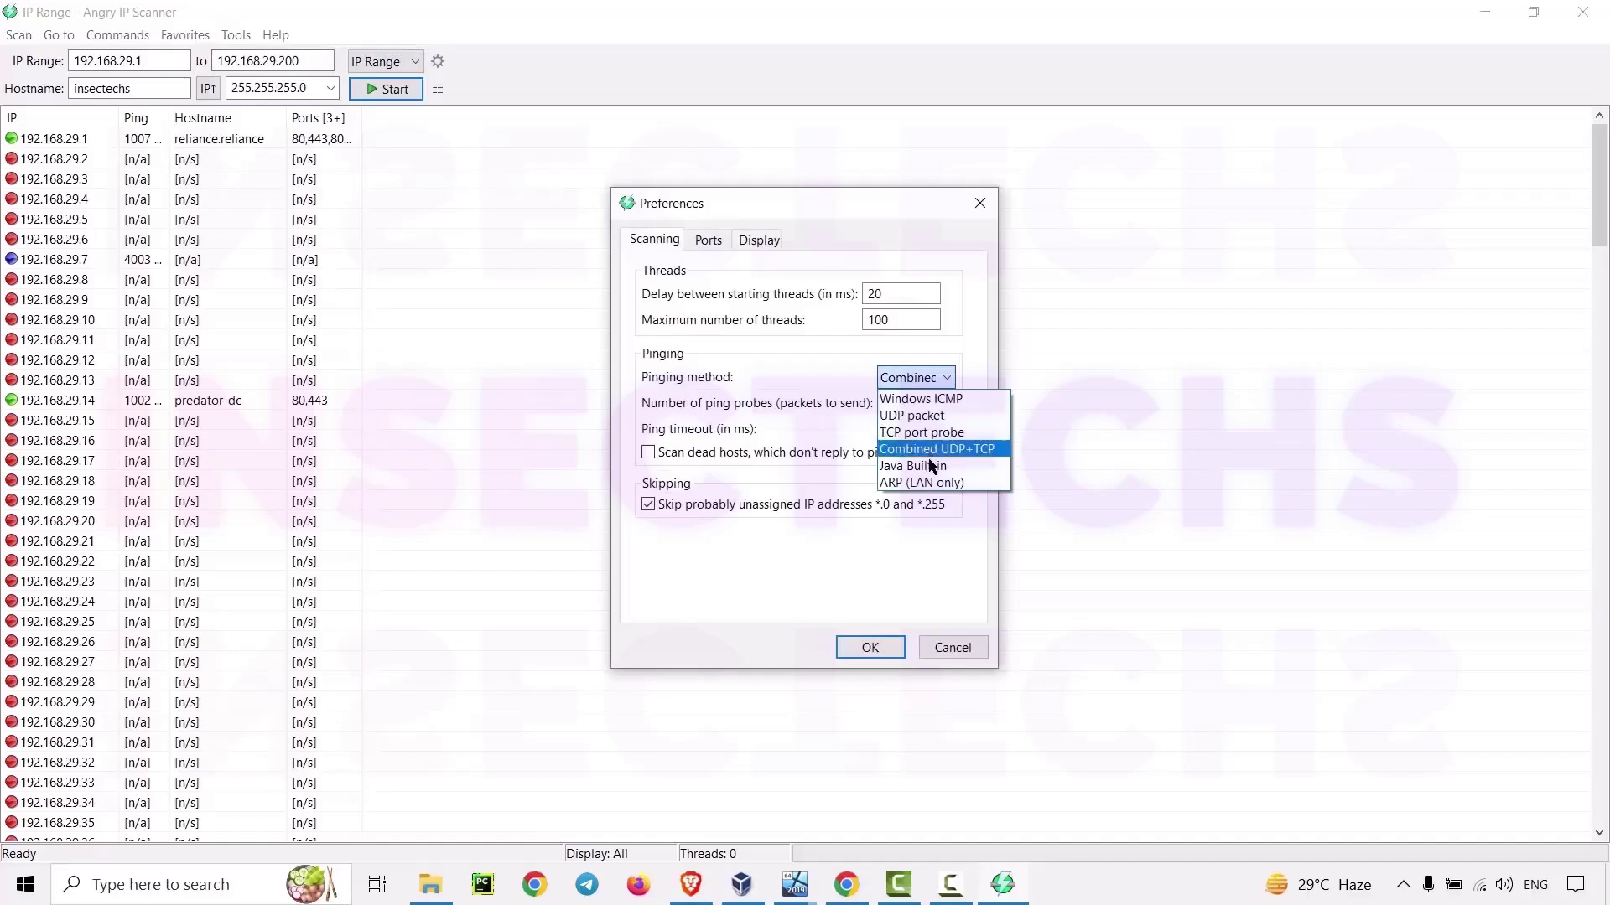
left_click(932, 484)
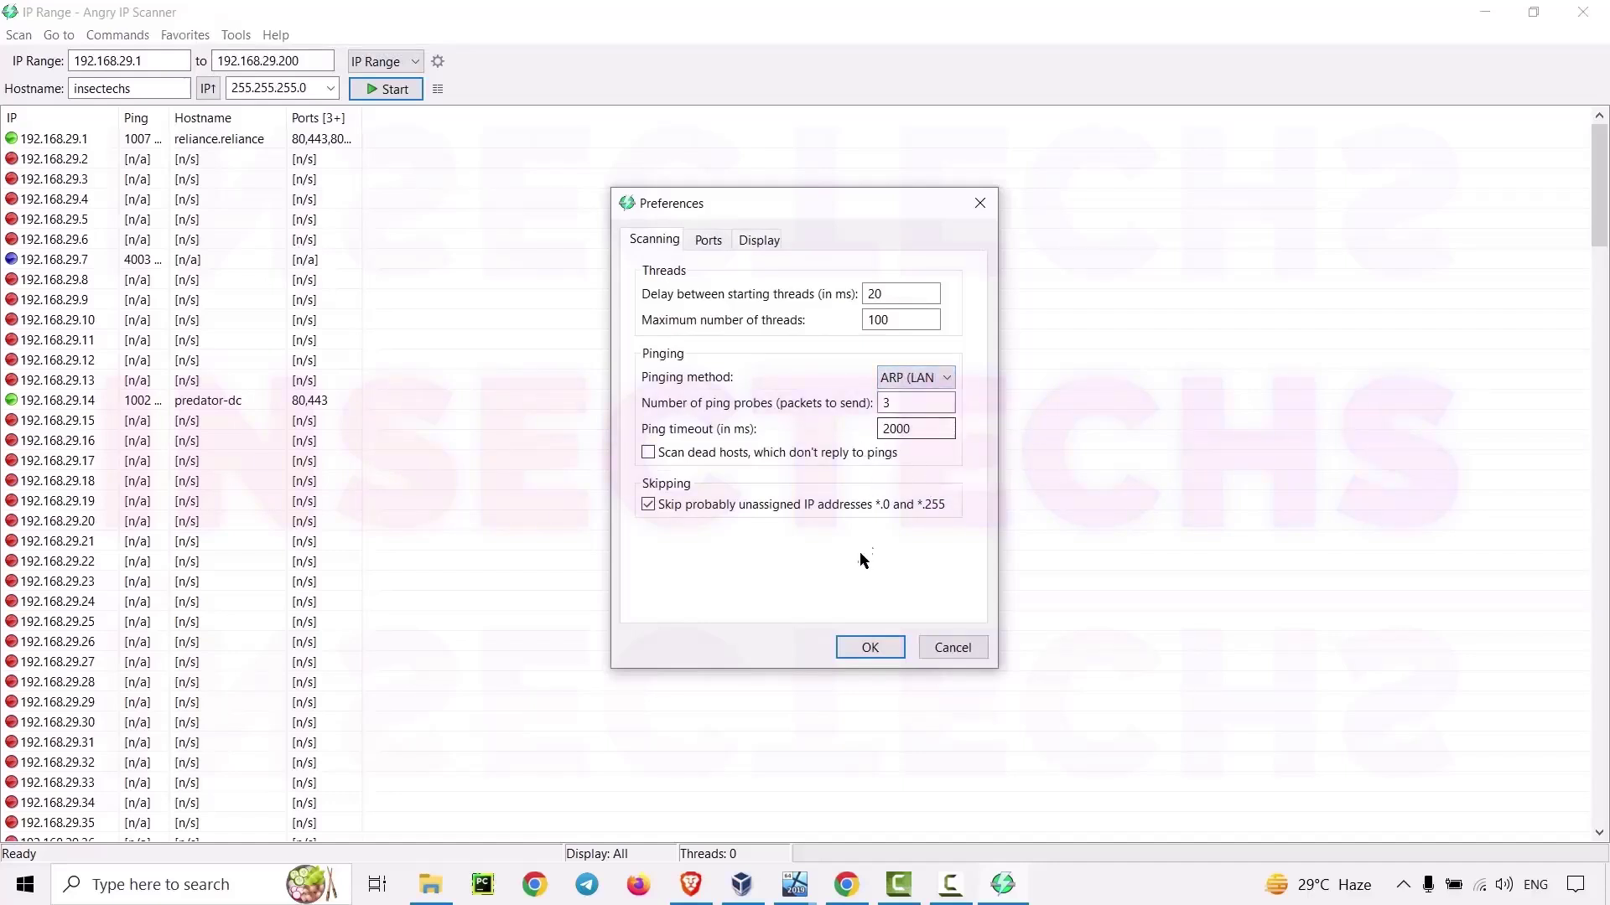
left_click(867, 650)
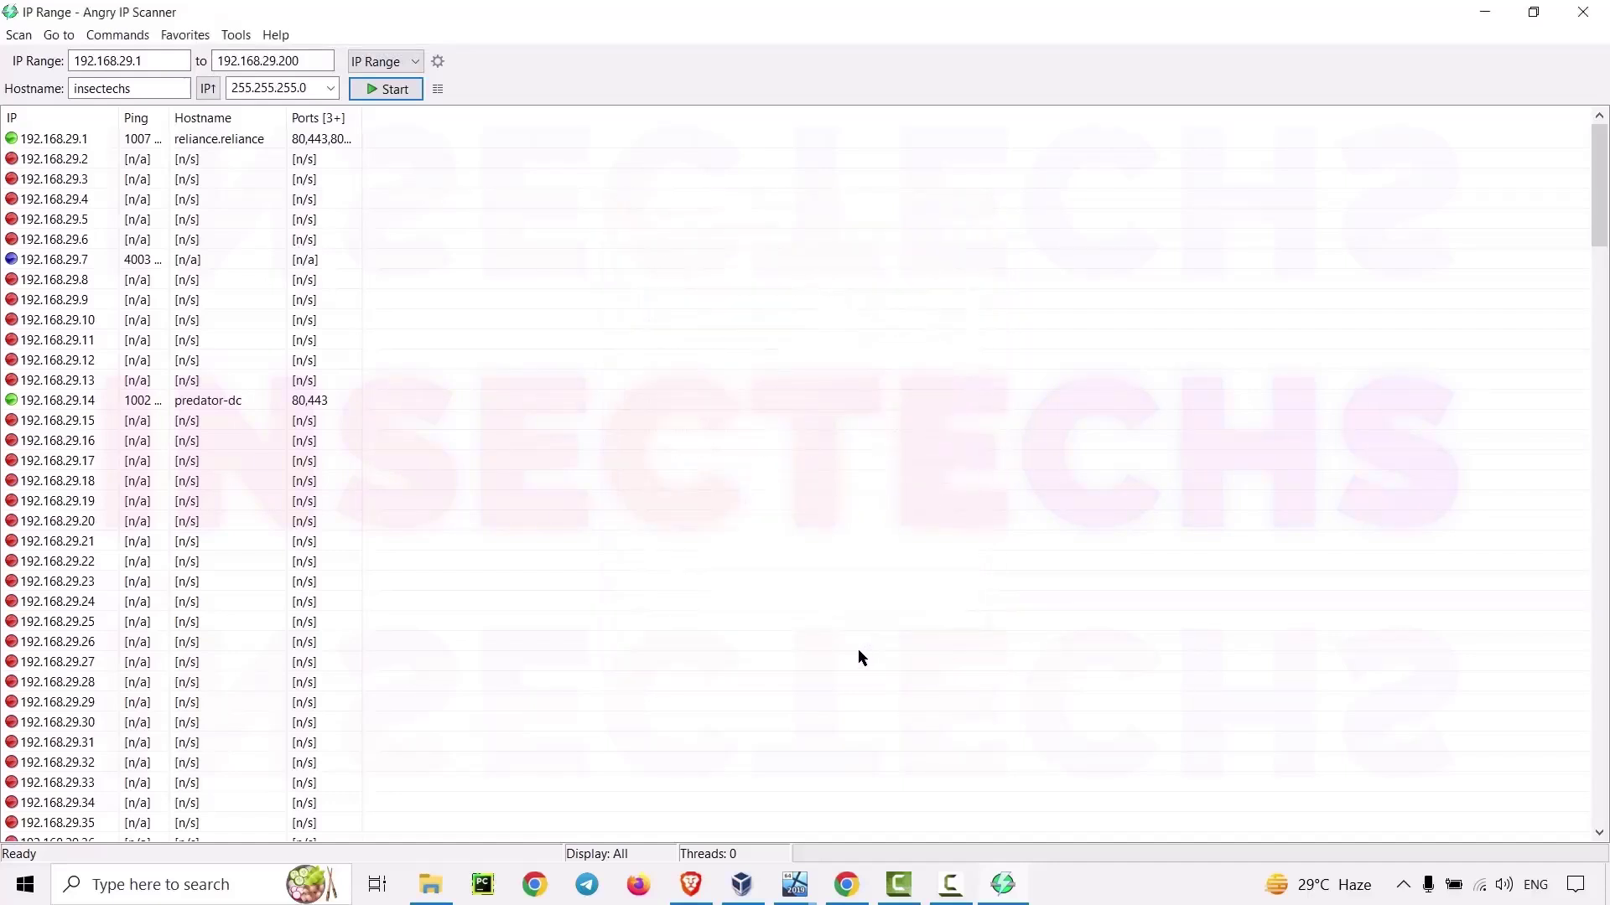
left_click(395, 88)
left_click(792, 522)
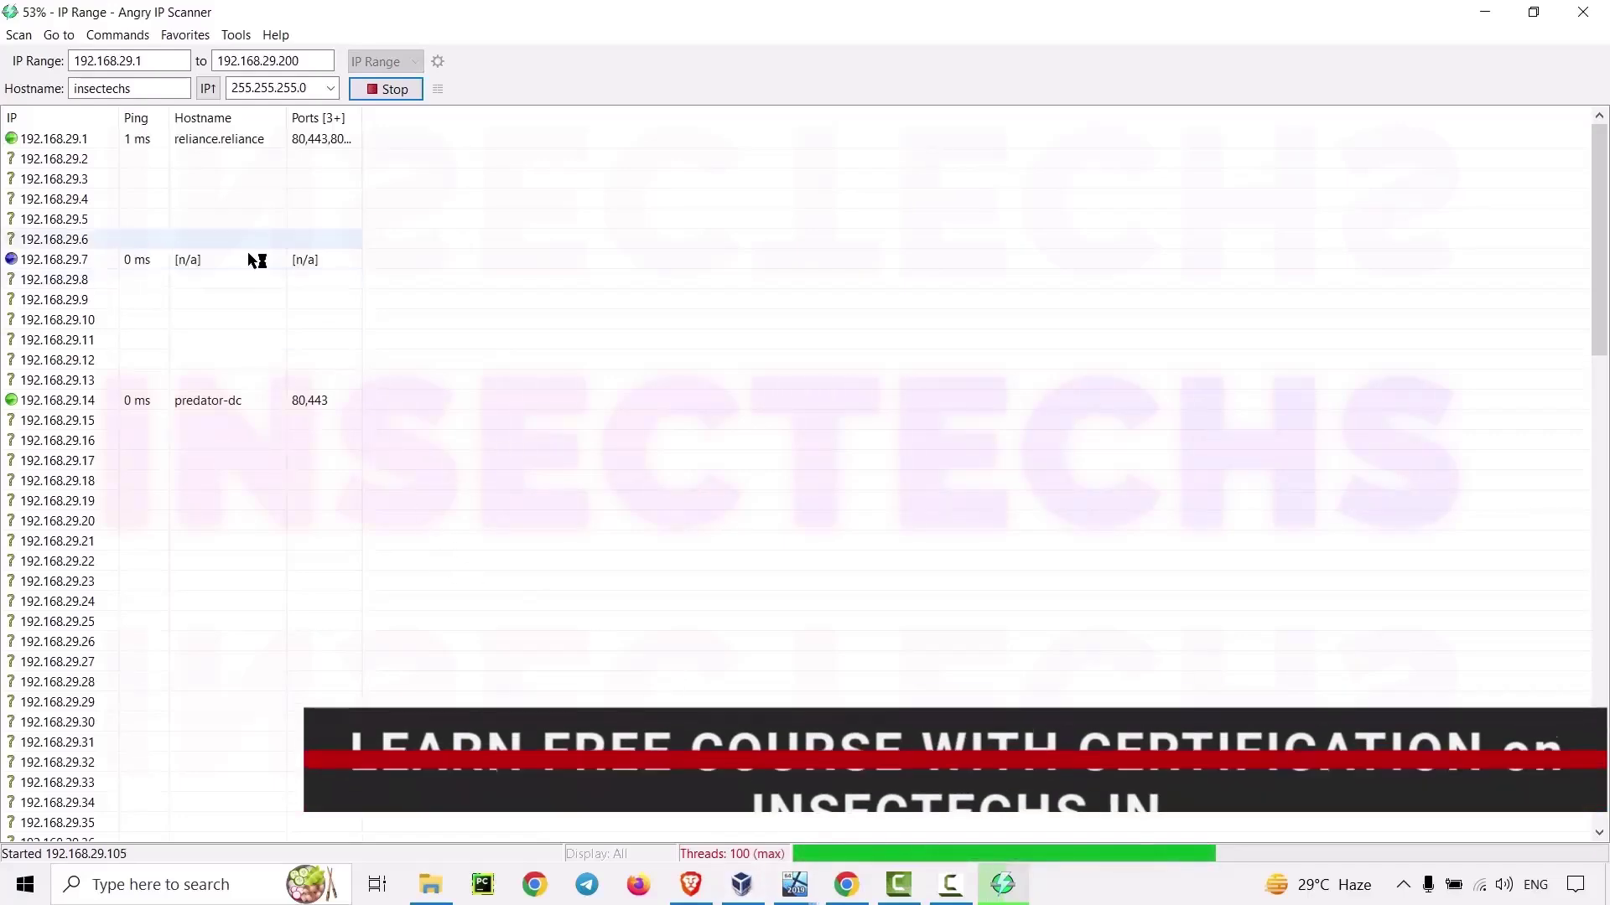
Sign in to the kalilinux virtual machine with the account password and return to Angry IP Scanner
left_click(797, 893)
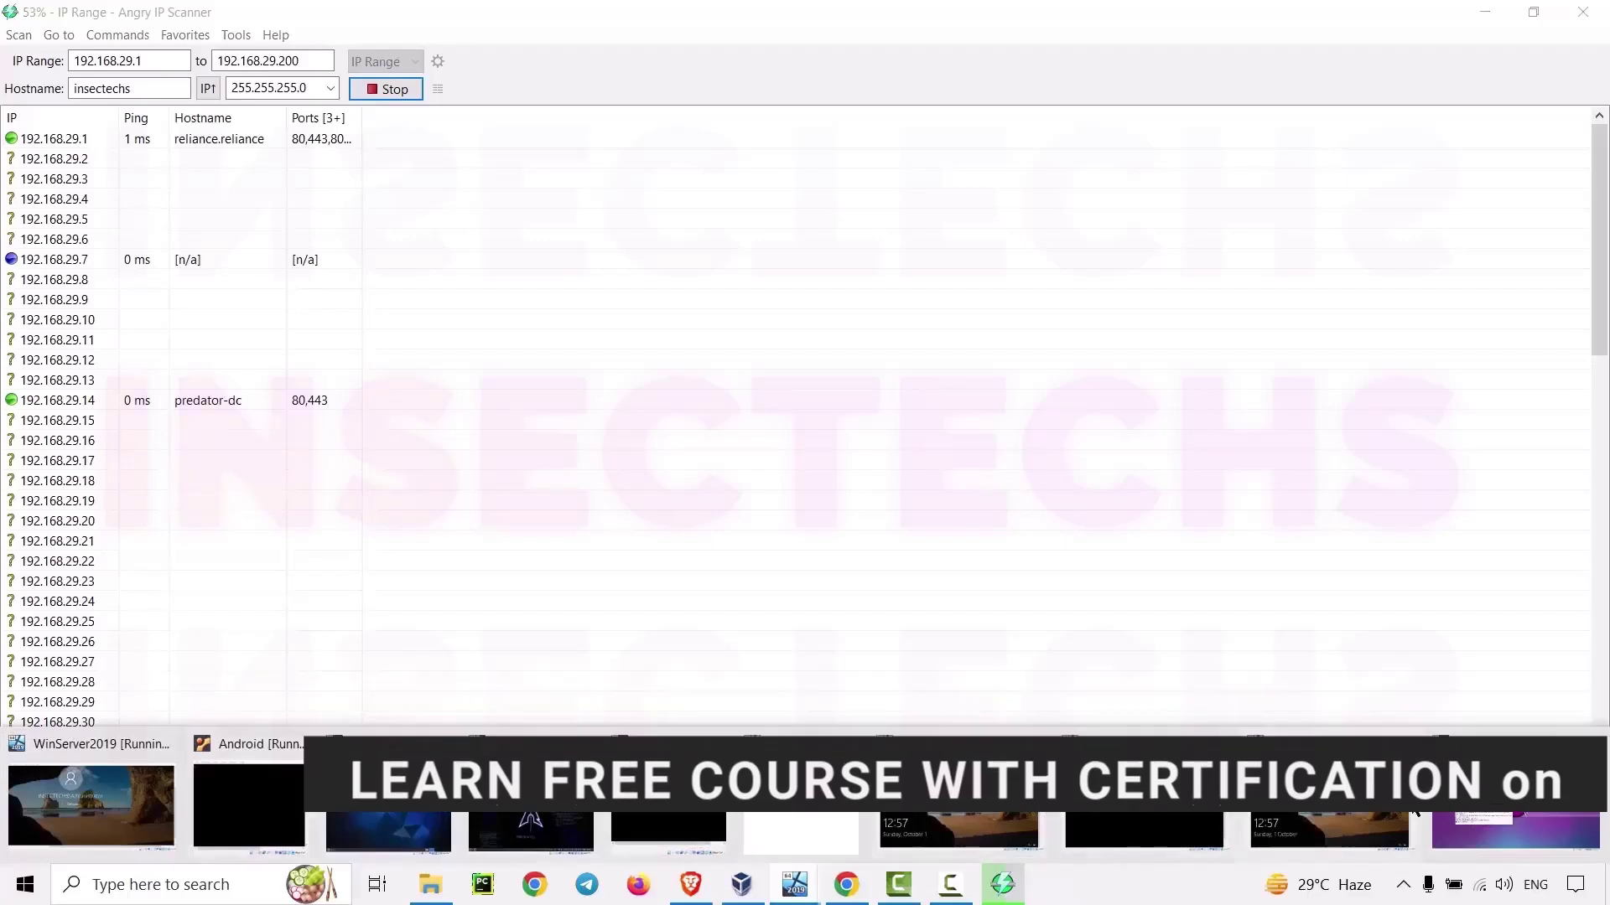
left_click(809, 817)
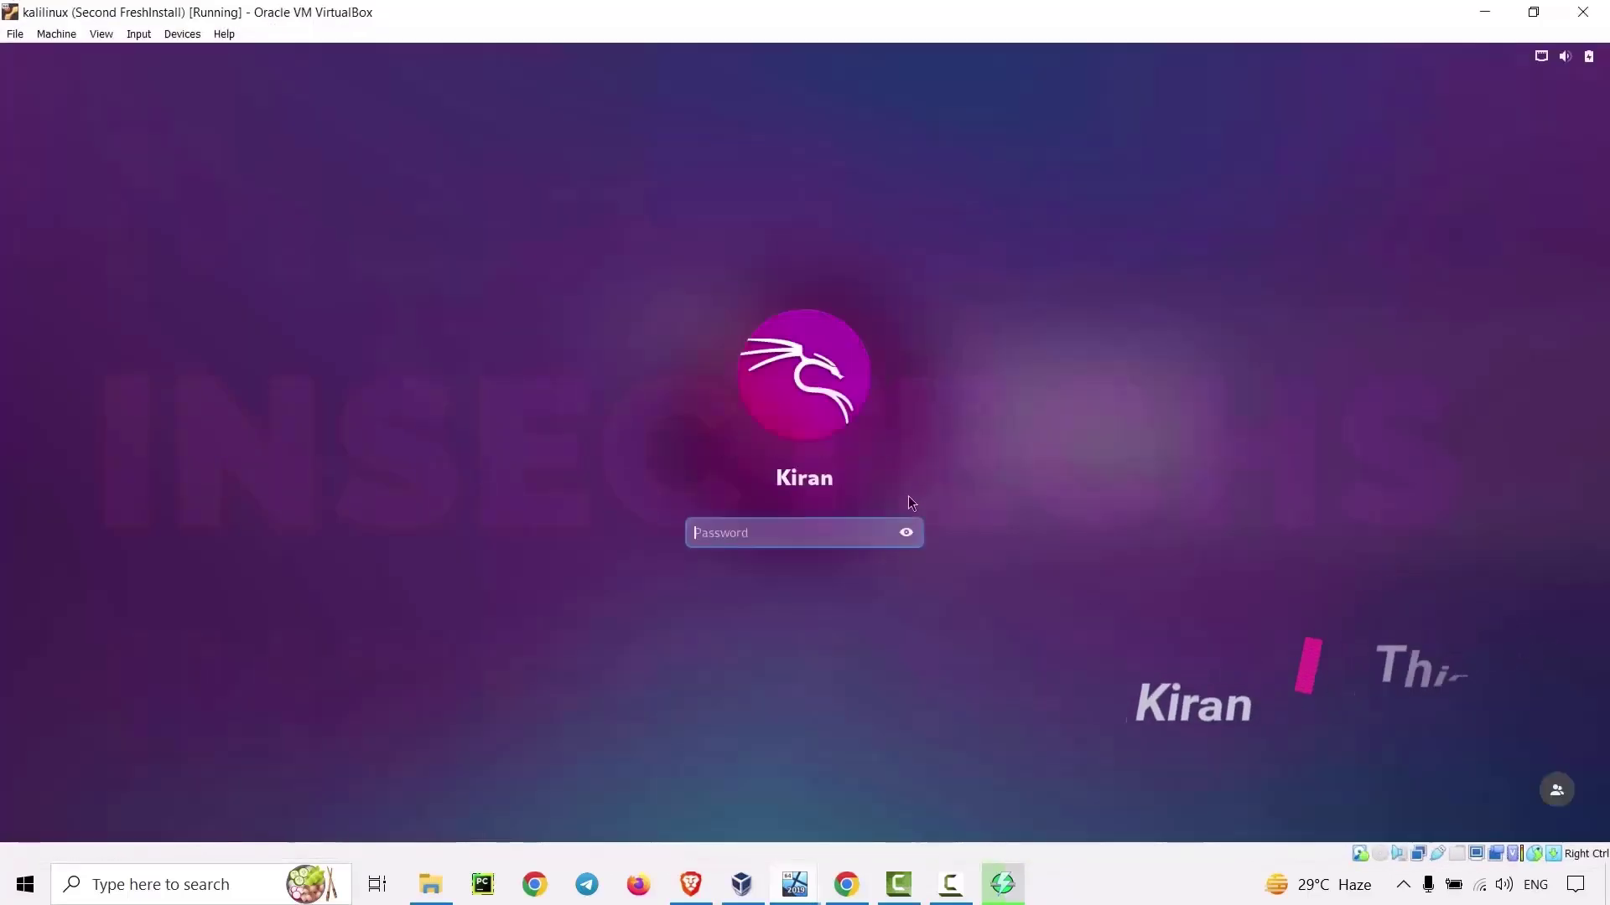
type("••••••••")
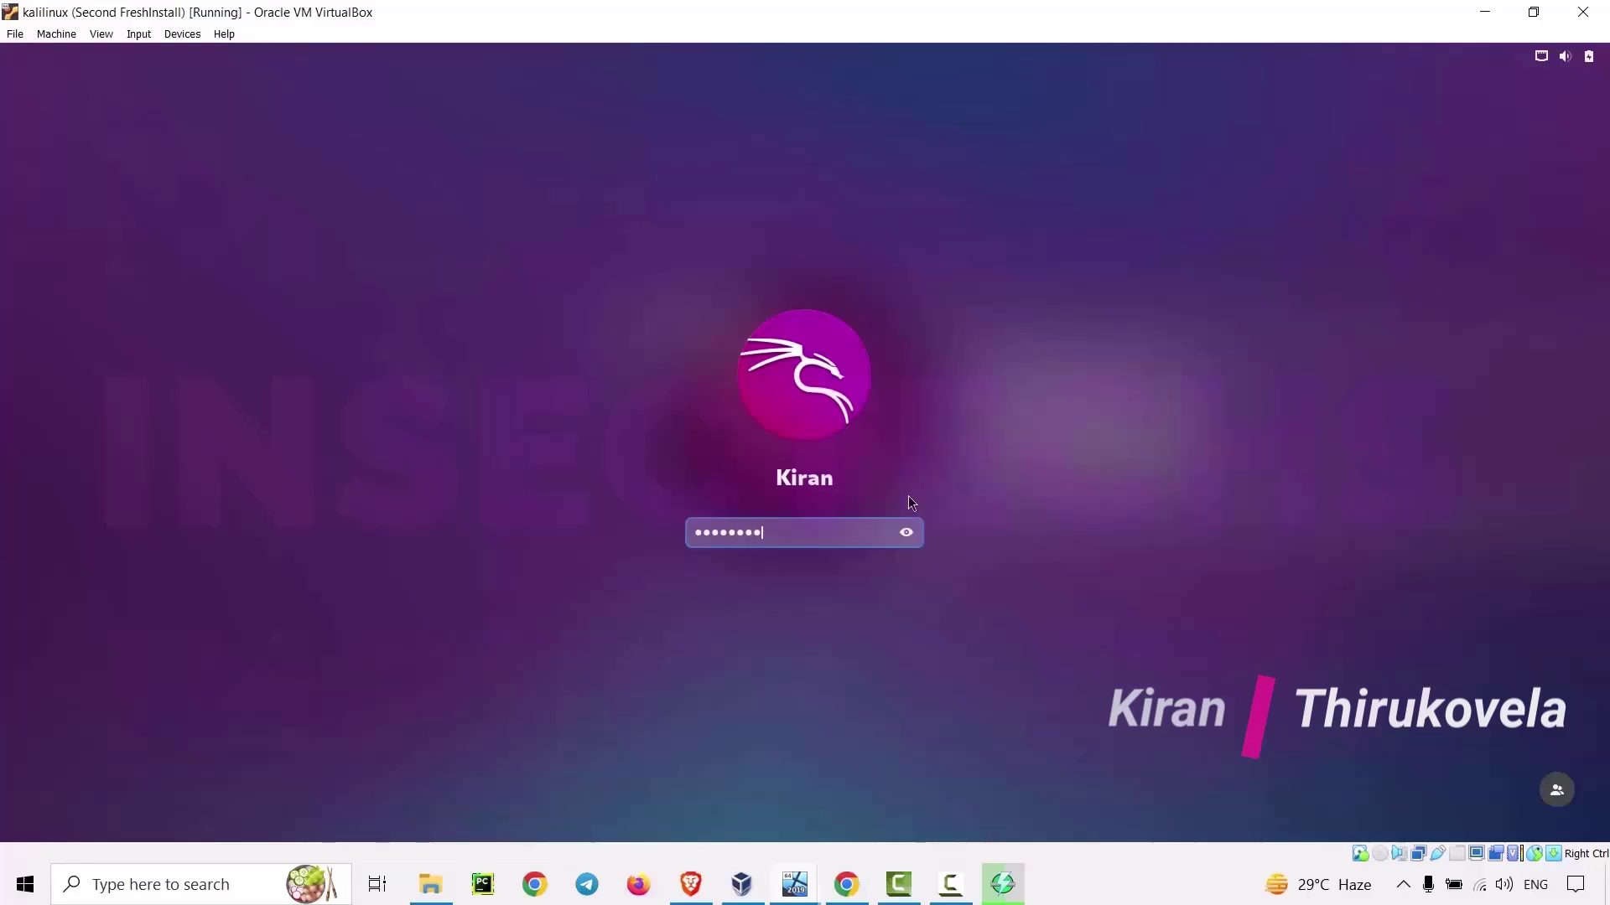
key("Return")
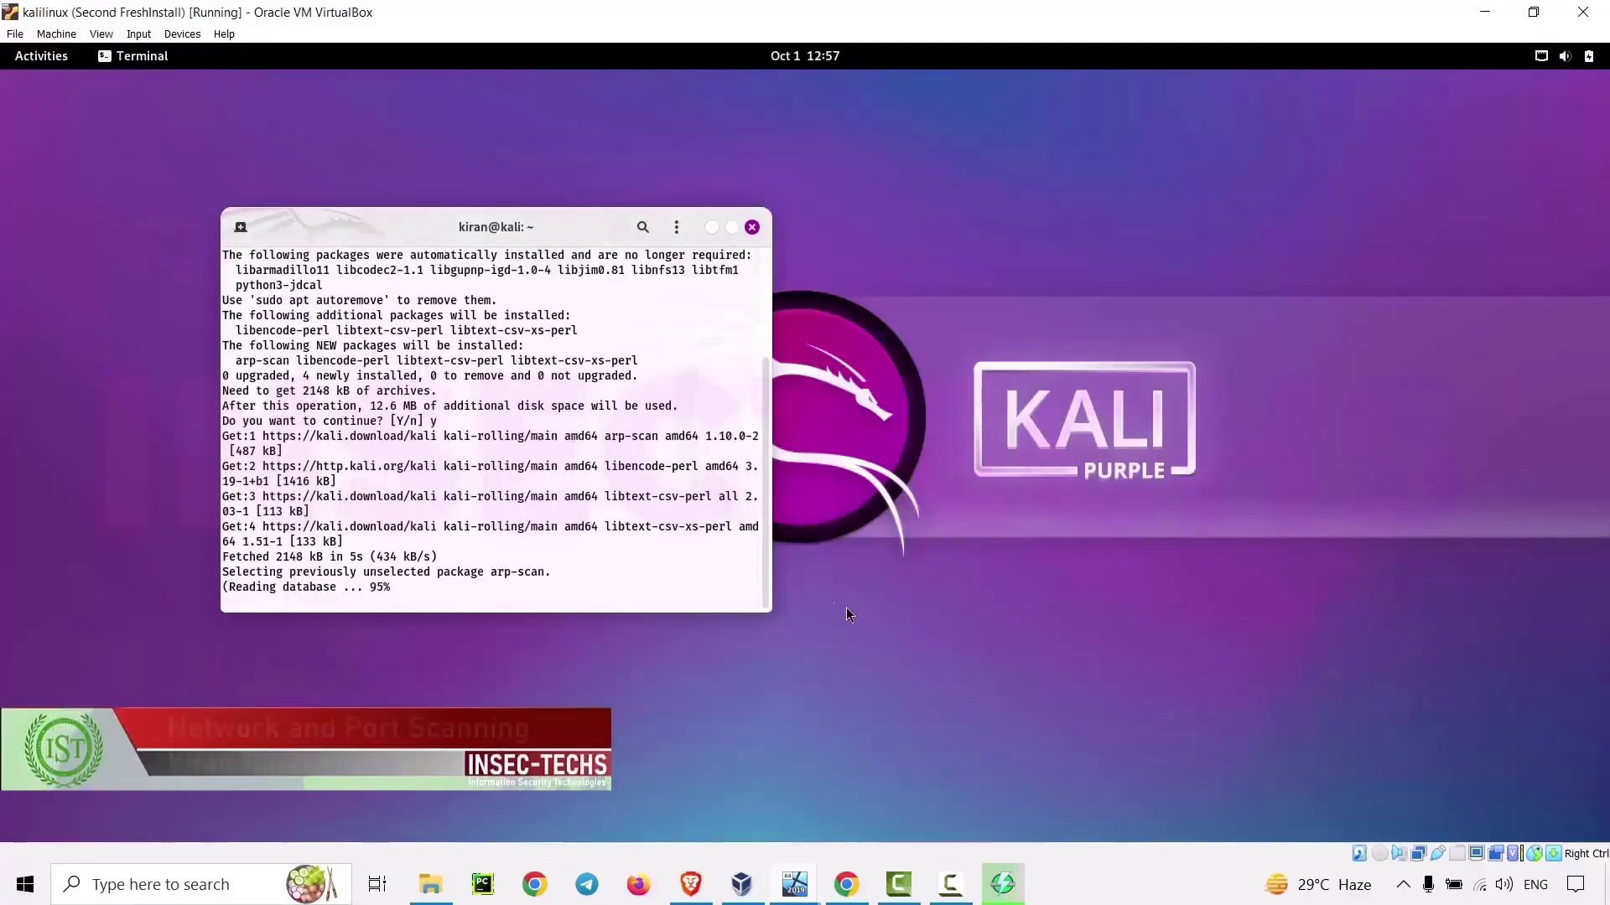
left_click(1000, 882)
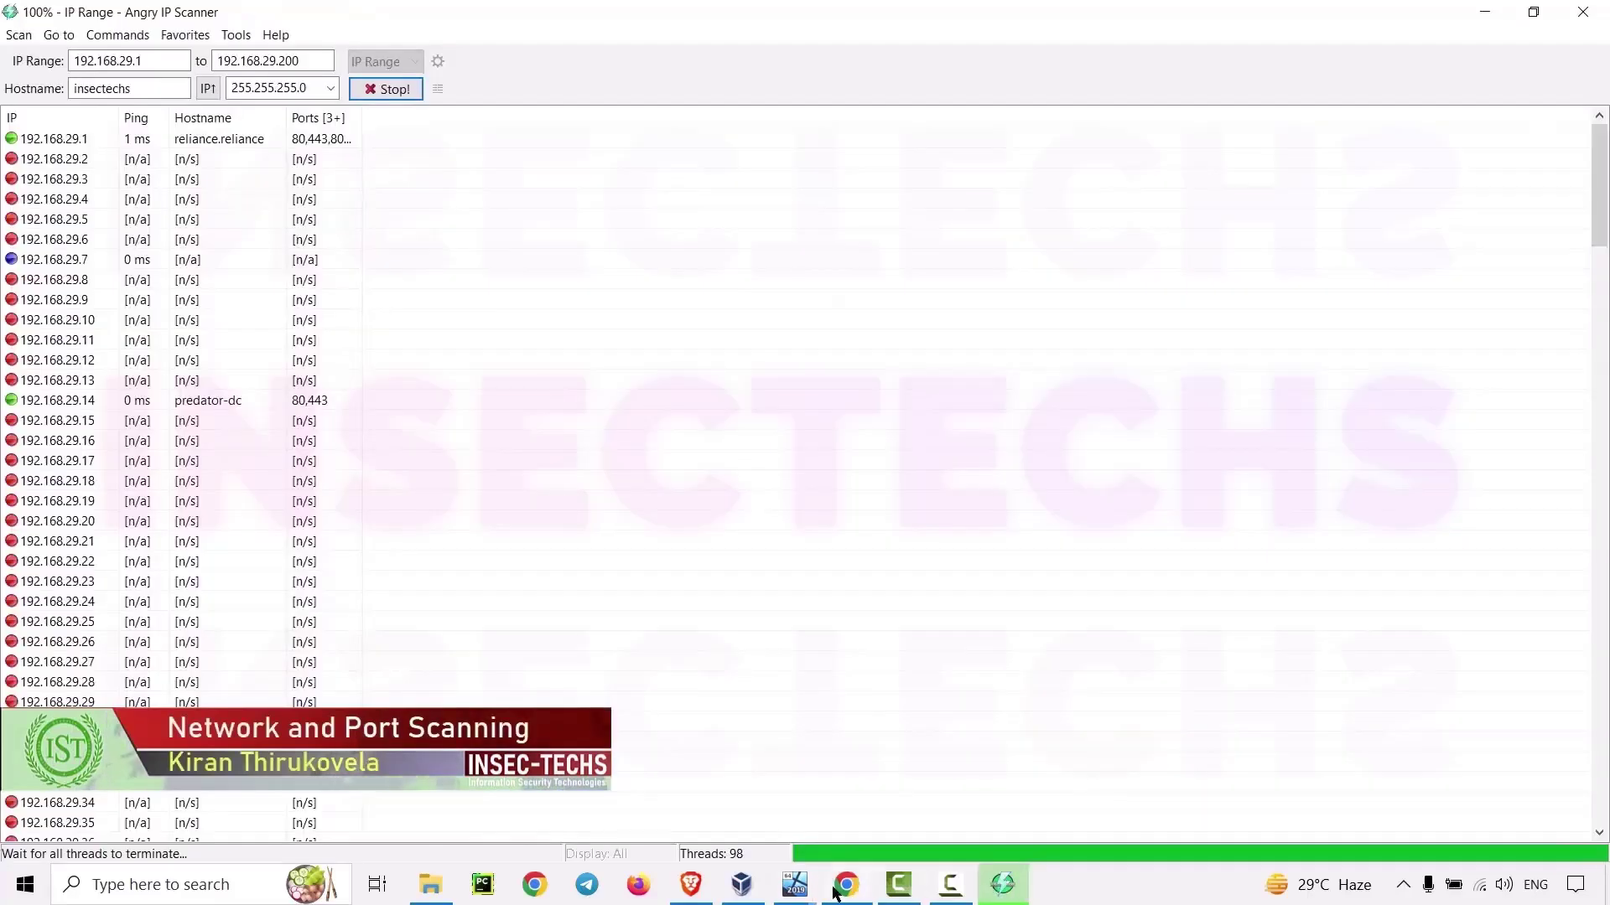
Switch to the Parrot virtual machine, move its window up, and try to scan the local network with arp-scan -l in a terminal
mouse_move(803, 894)
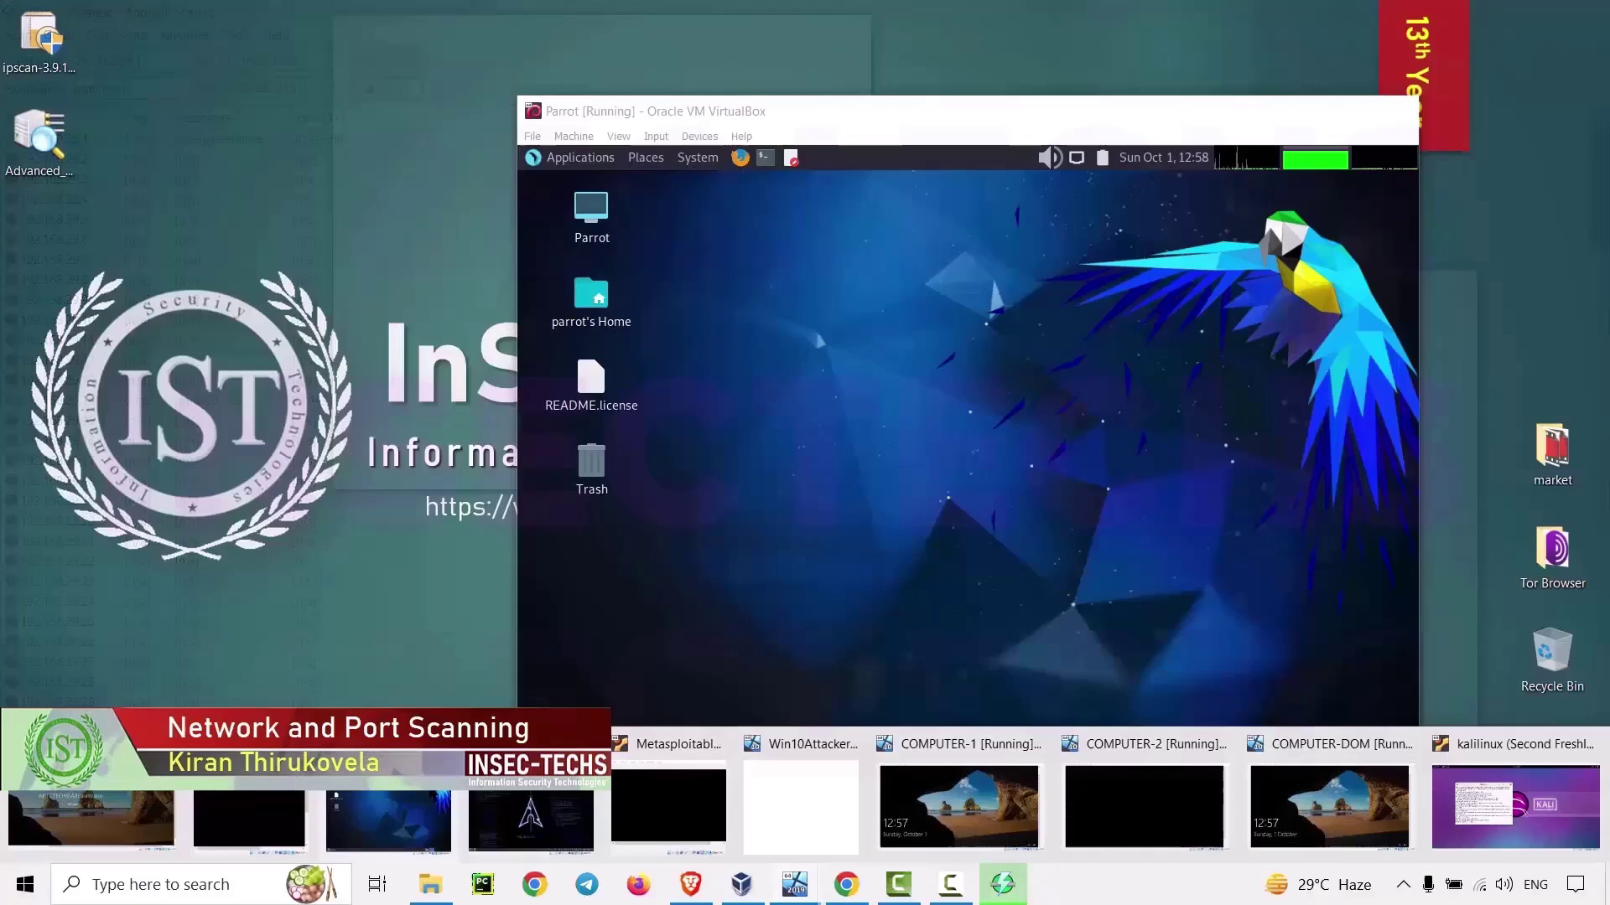
left_click(388, 820)
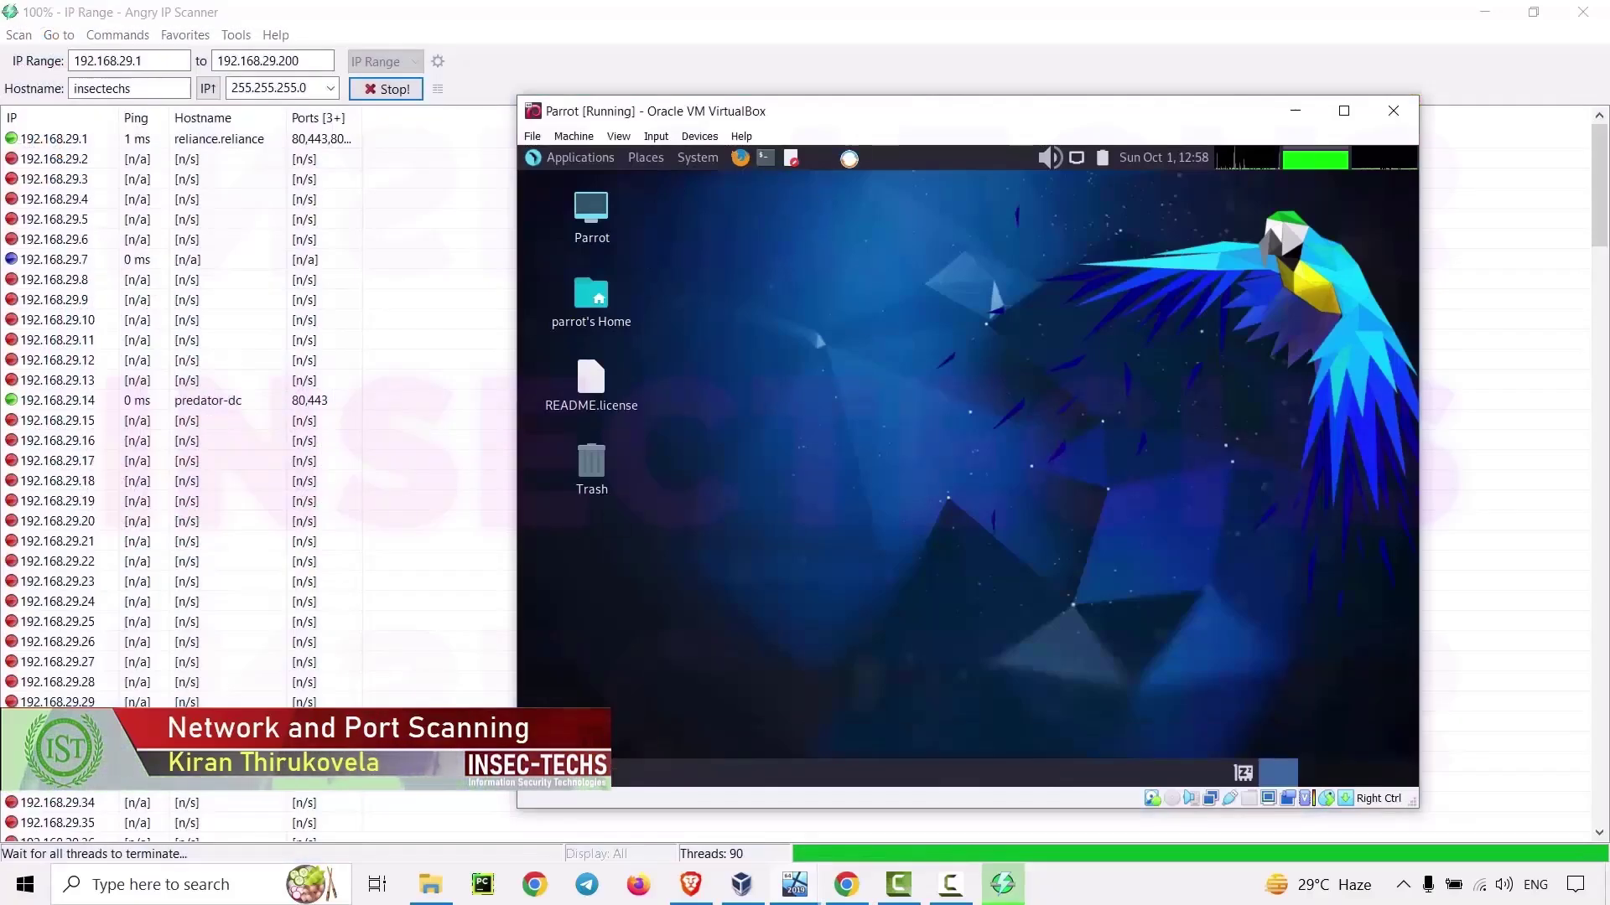
left_click_drag(876, 125, 947, 82)
type("srp")
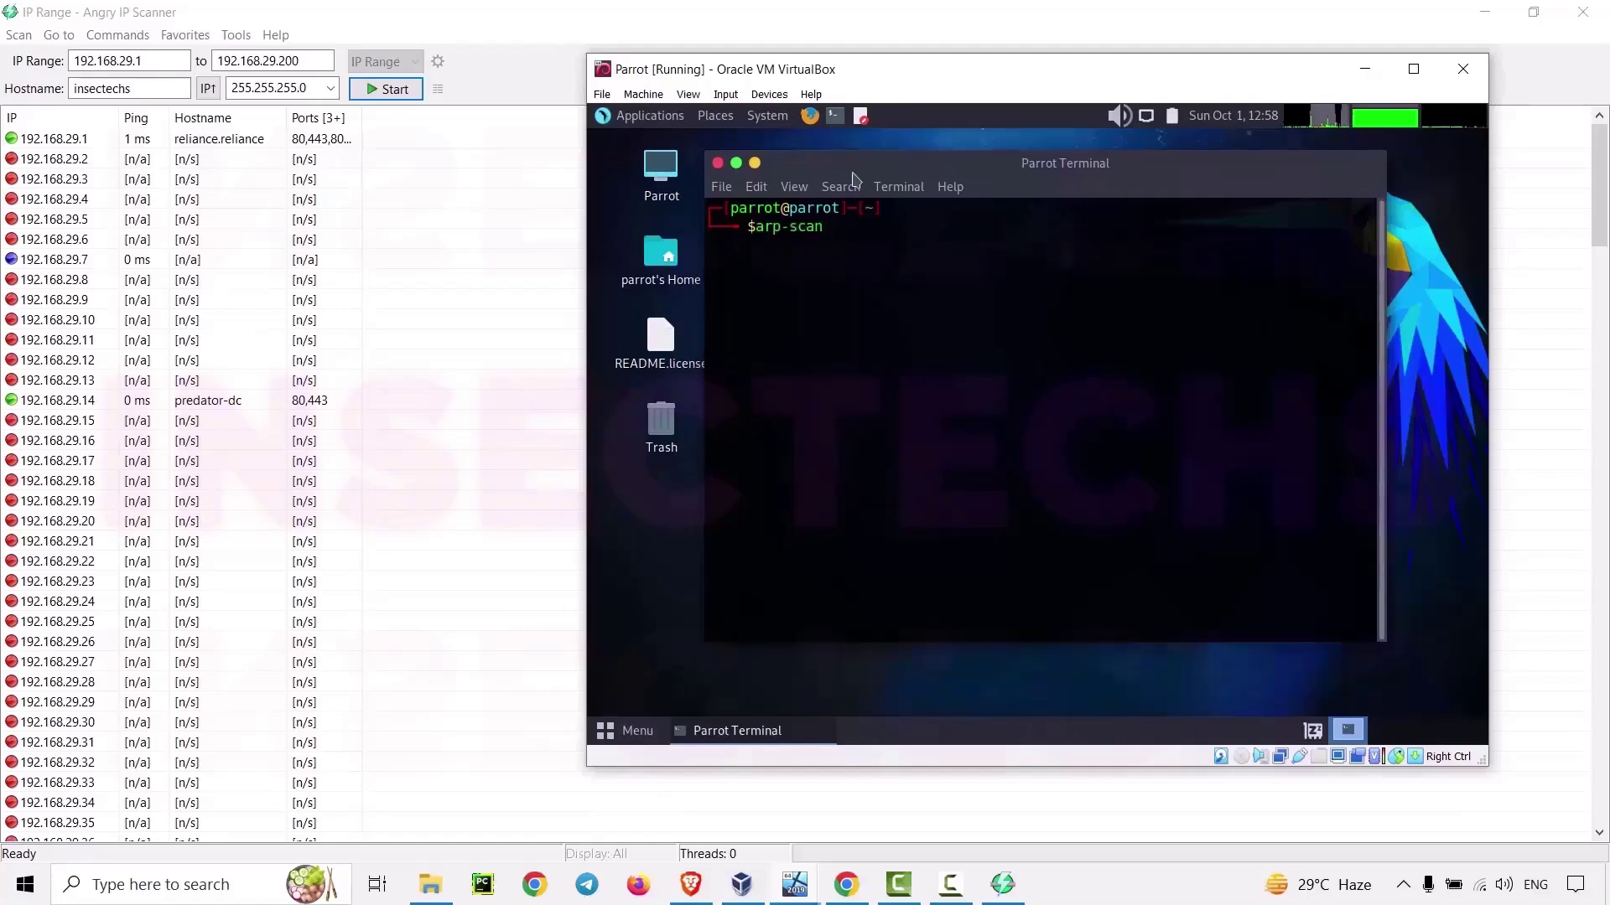
type("-l")
key("Return")
Rerun the local network scan as sudo arp-scan -l, supplying the sudo password
key("Up")
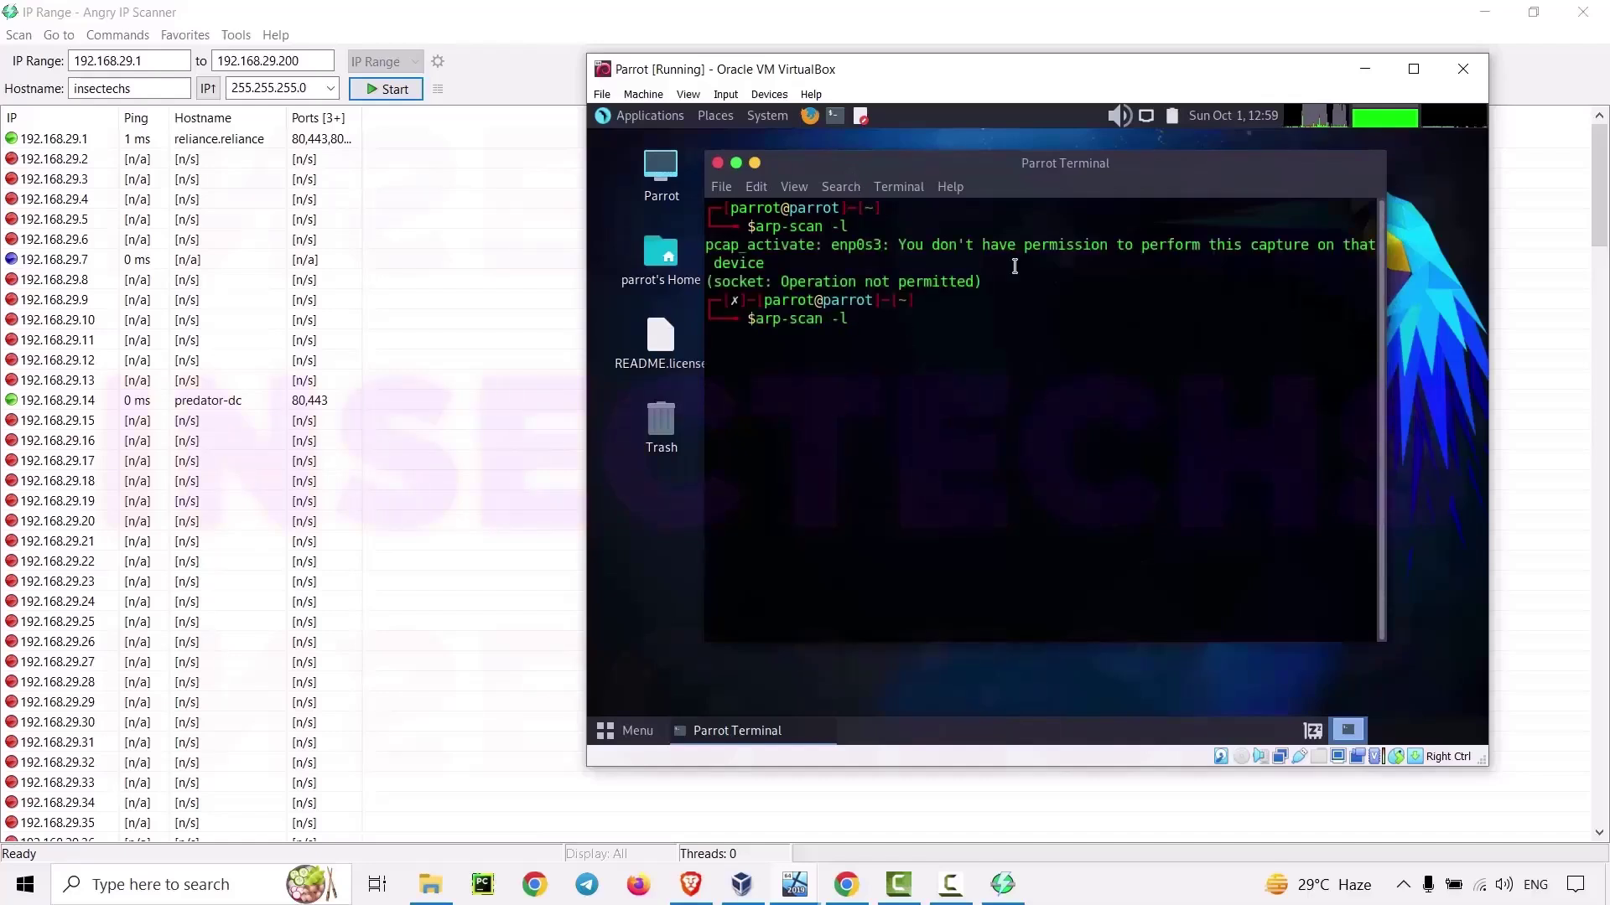
key("Left")
key("Left")
key("Left")
key("Left")
key("Left")
key("Left")
key("Left")
key("Left")
key("Left")
key("Left")
type("sudo")
key("Return")
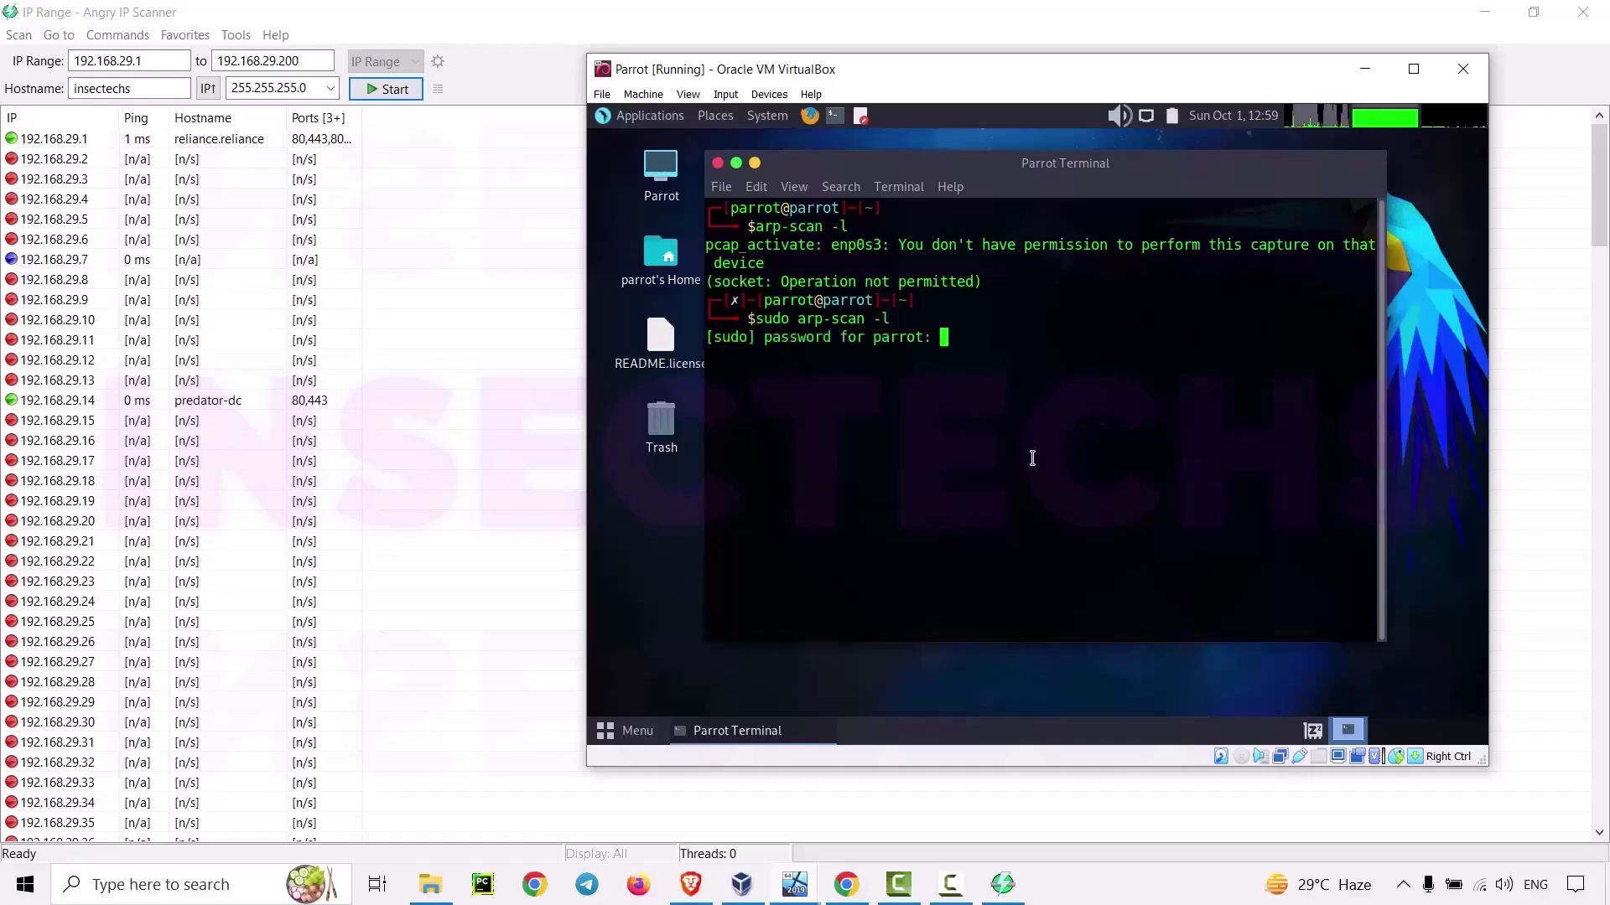
key("Return")
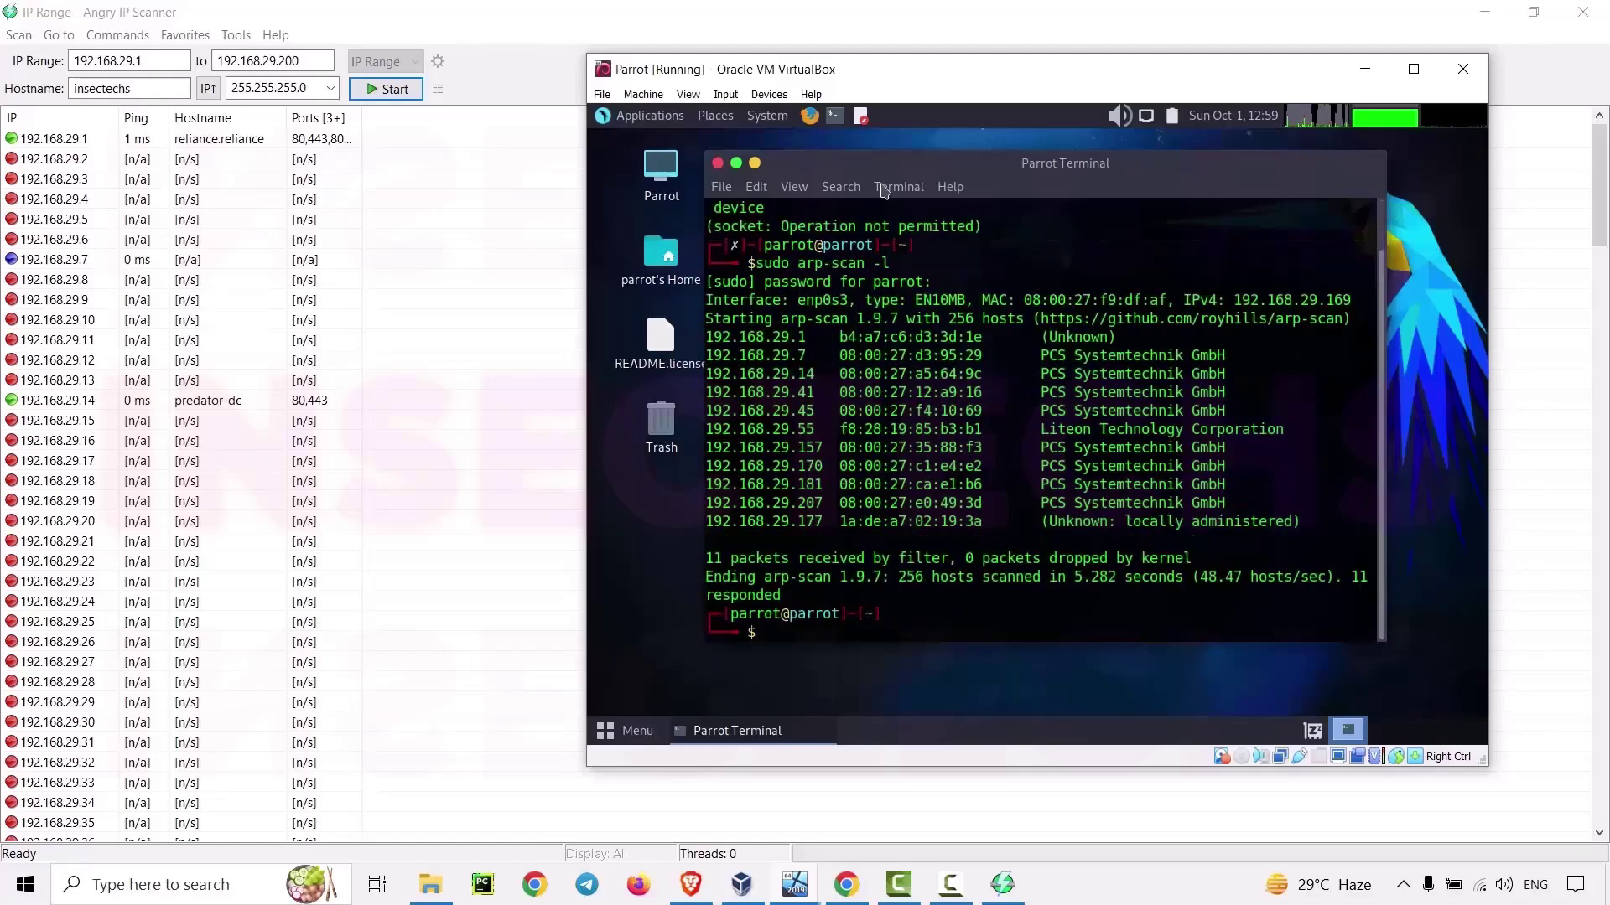
Highlight and examine the IP addresses, MAC addresses and vendors listed in the arp-scan results
left_click_drag(873, 164, 848, 157)
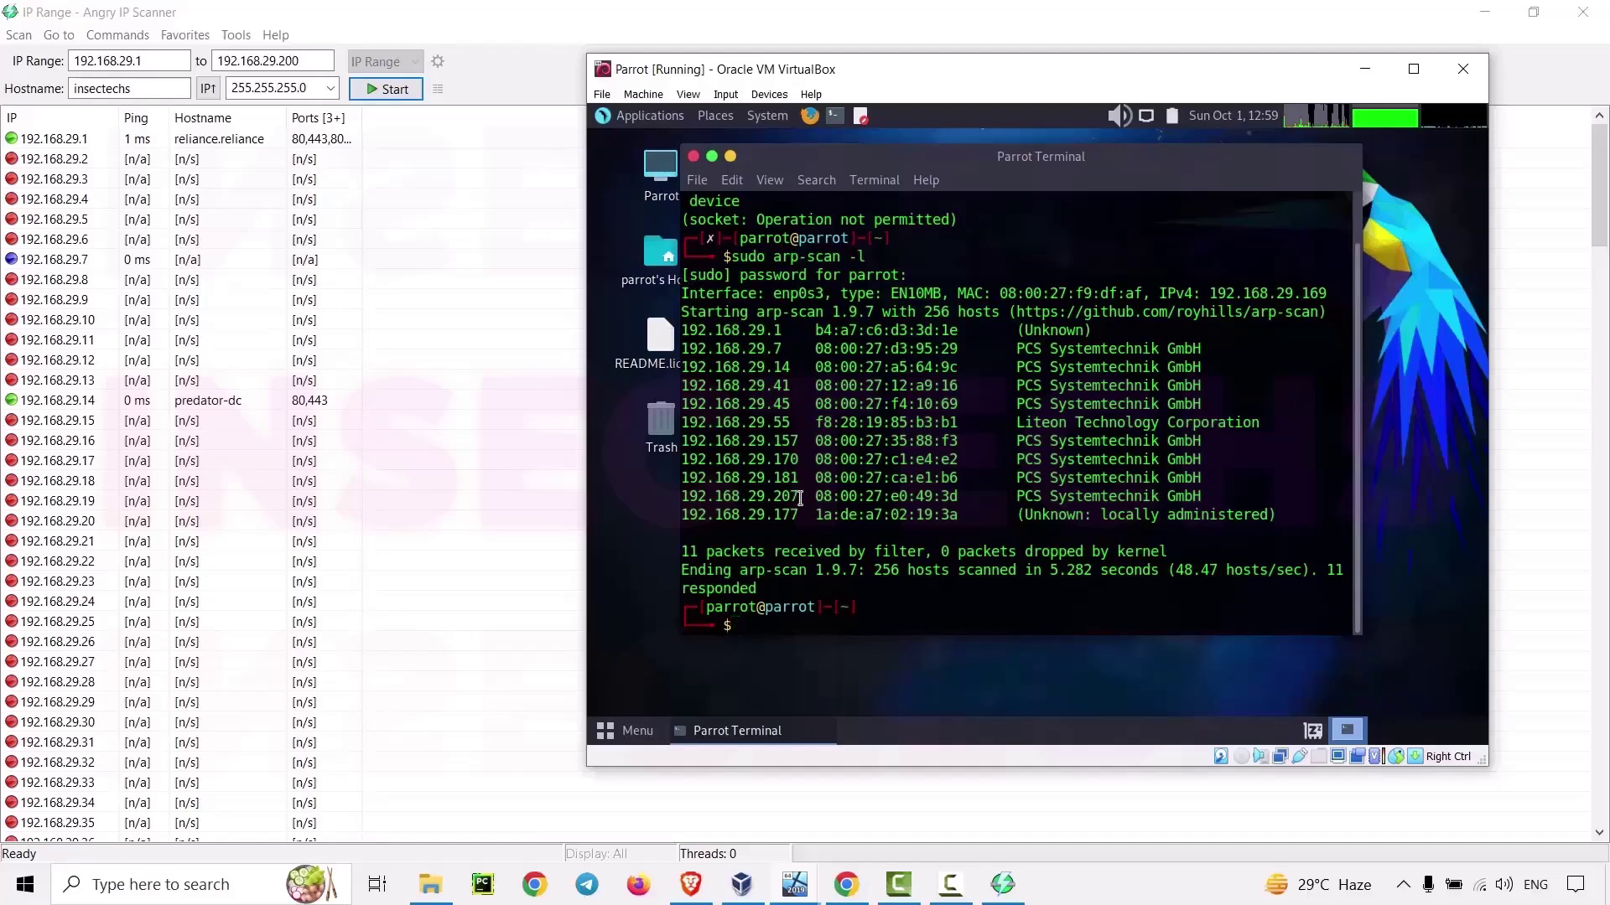
left_click_drag(799, 514, 681, 317)
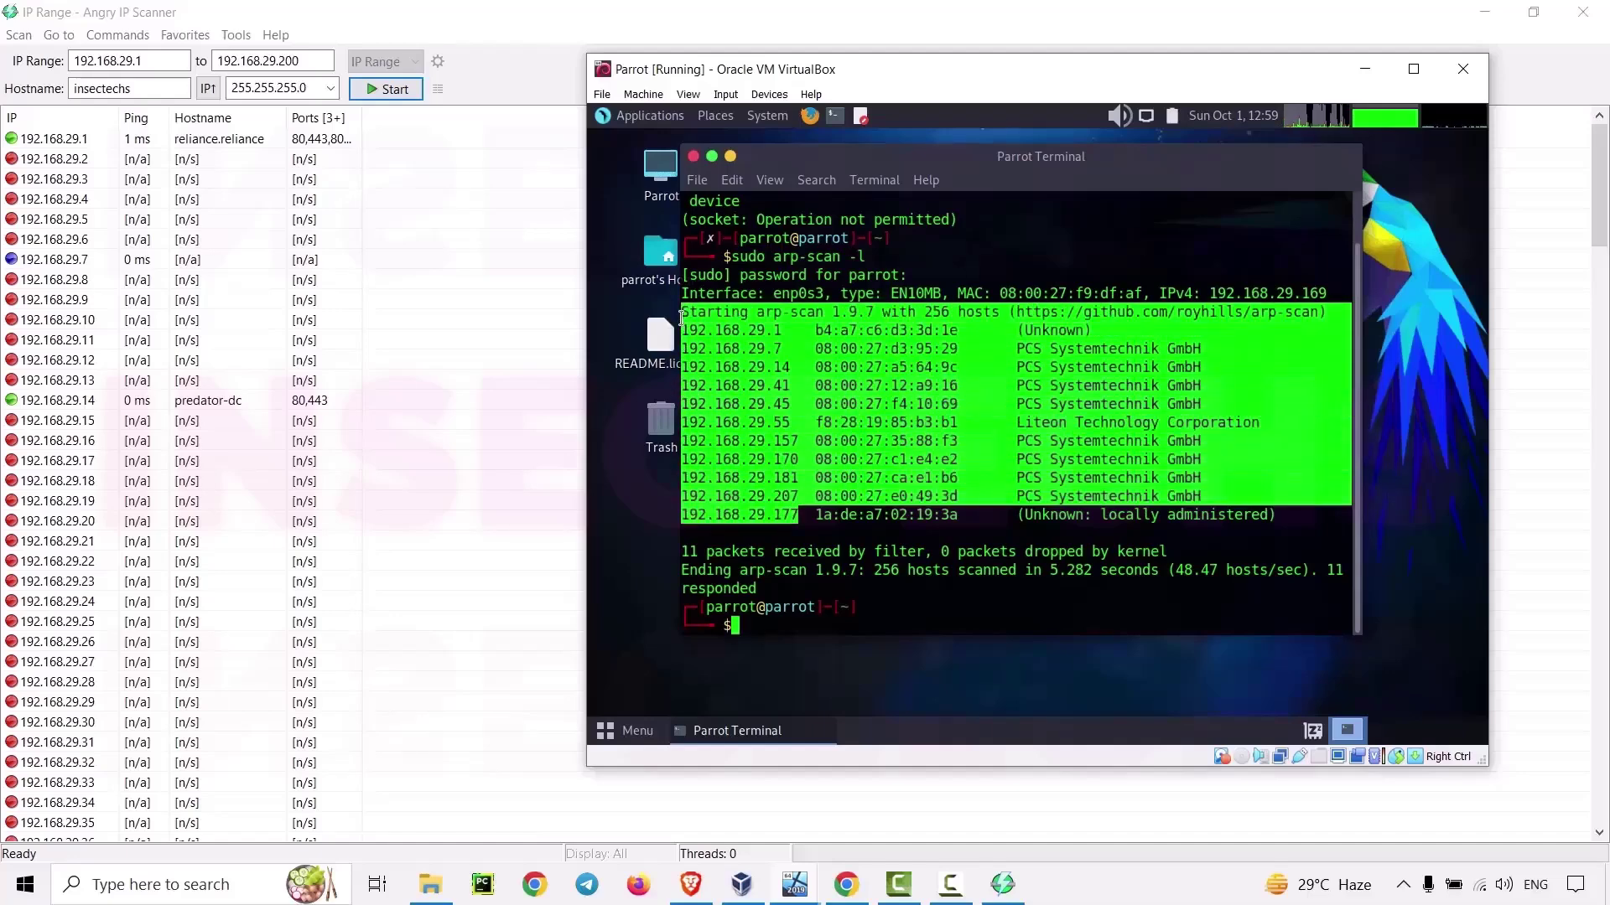
left_click(934, 504)
left_click_drag(1298, 526, 680, 268)
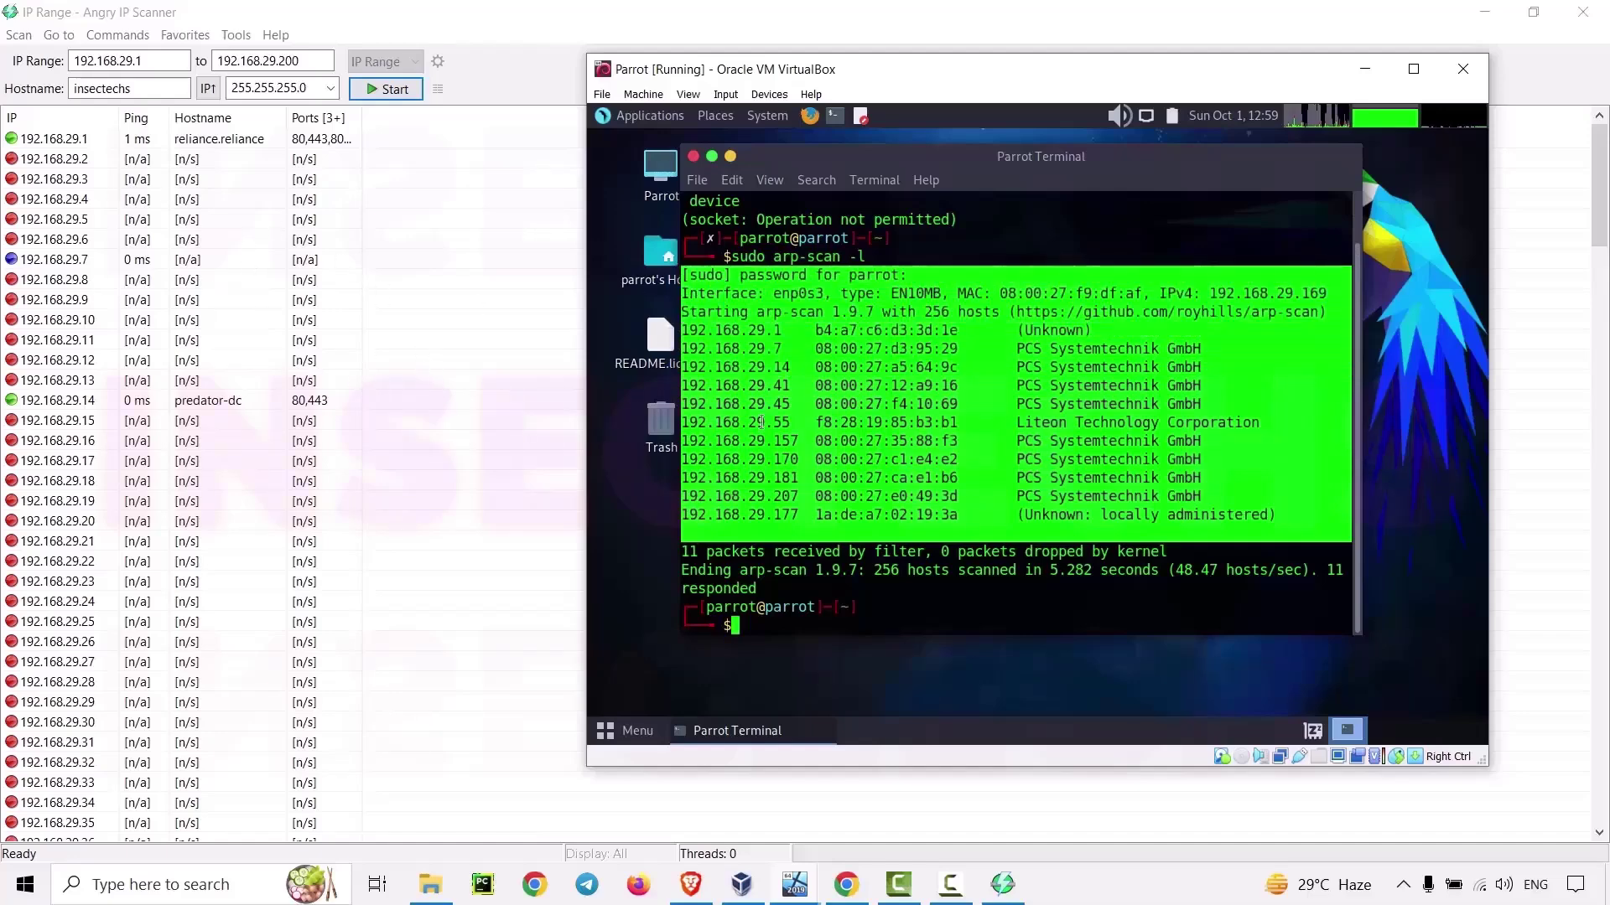
left_click(770, 563)
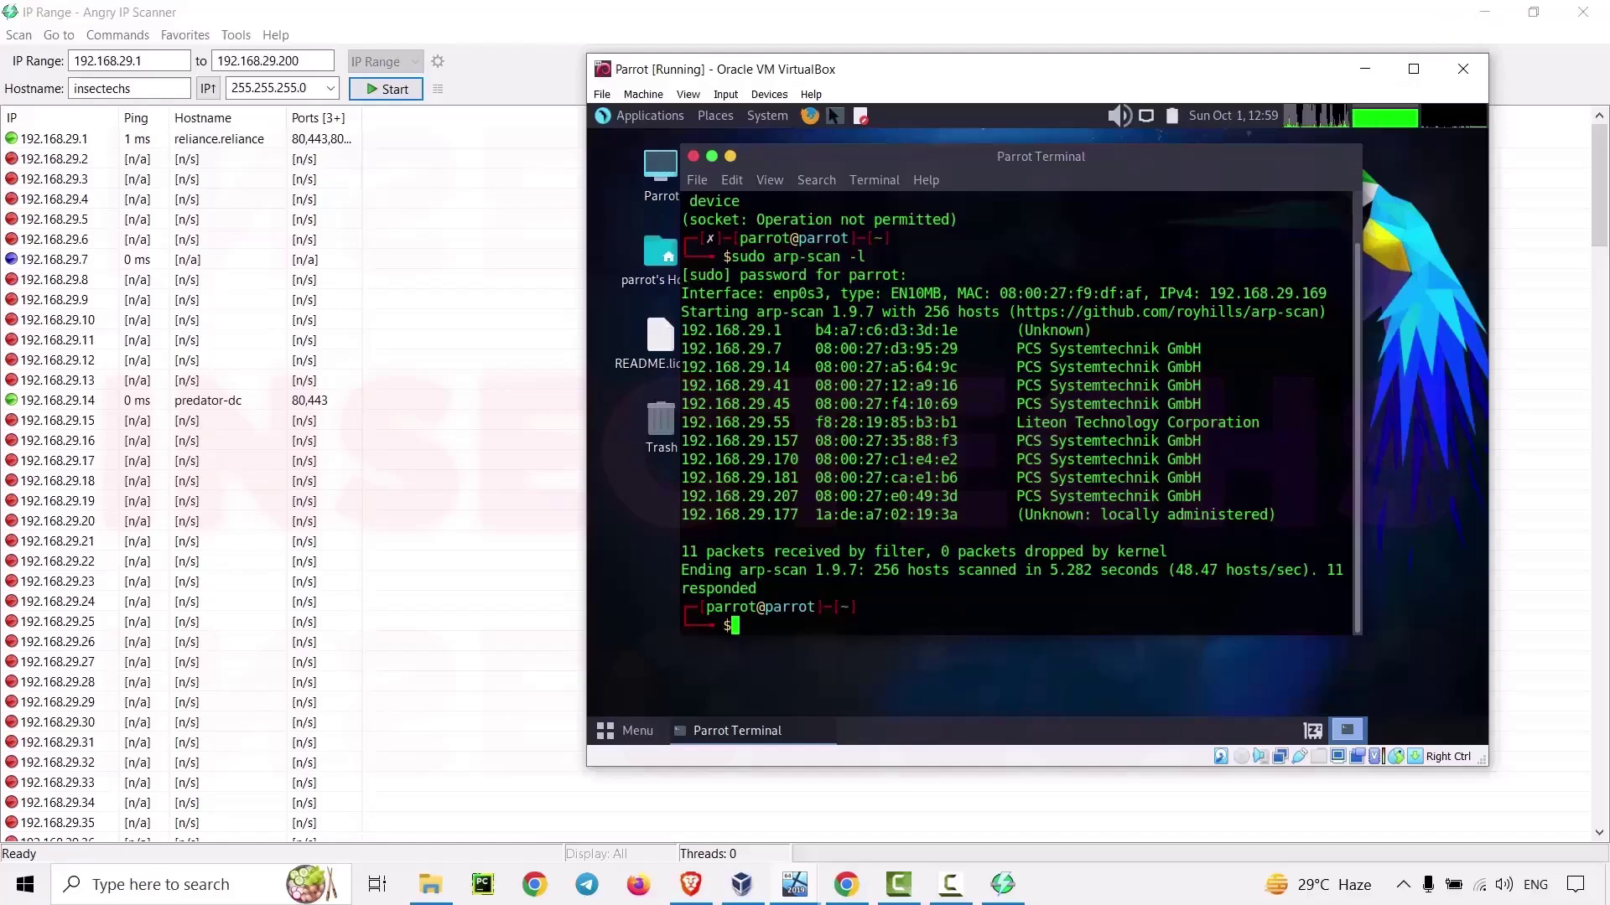
Close Angry IP Scanner and minimize the kalilinux virtual machine window to reach the desktop
left_click(353, 223)
left_click(898, 551)
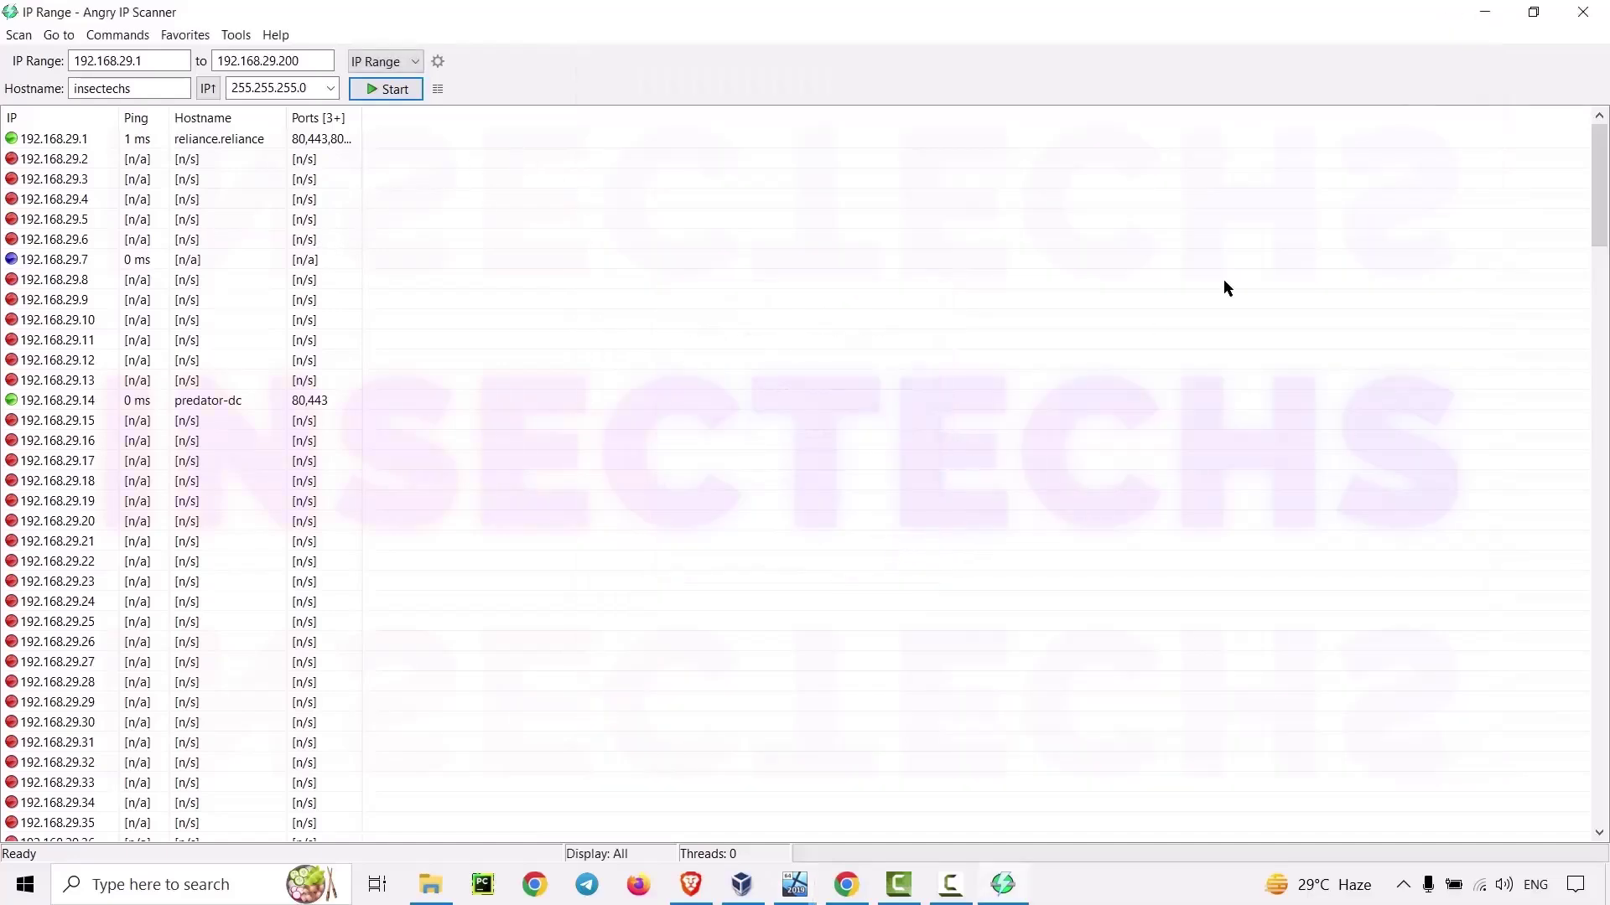
left_click(1583, 15)
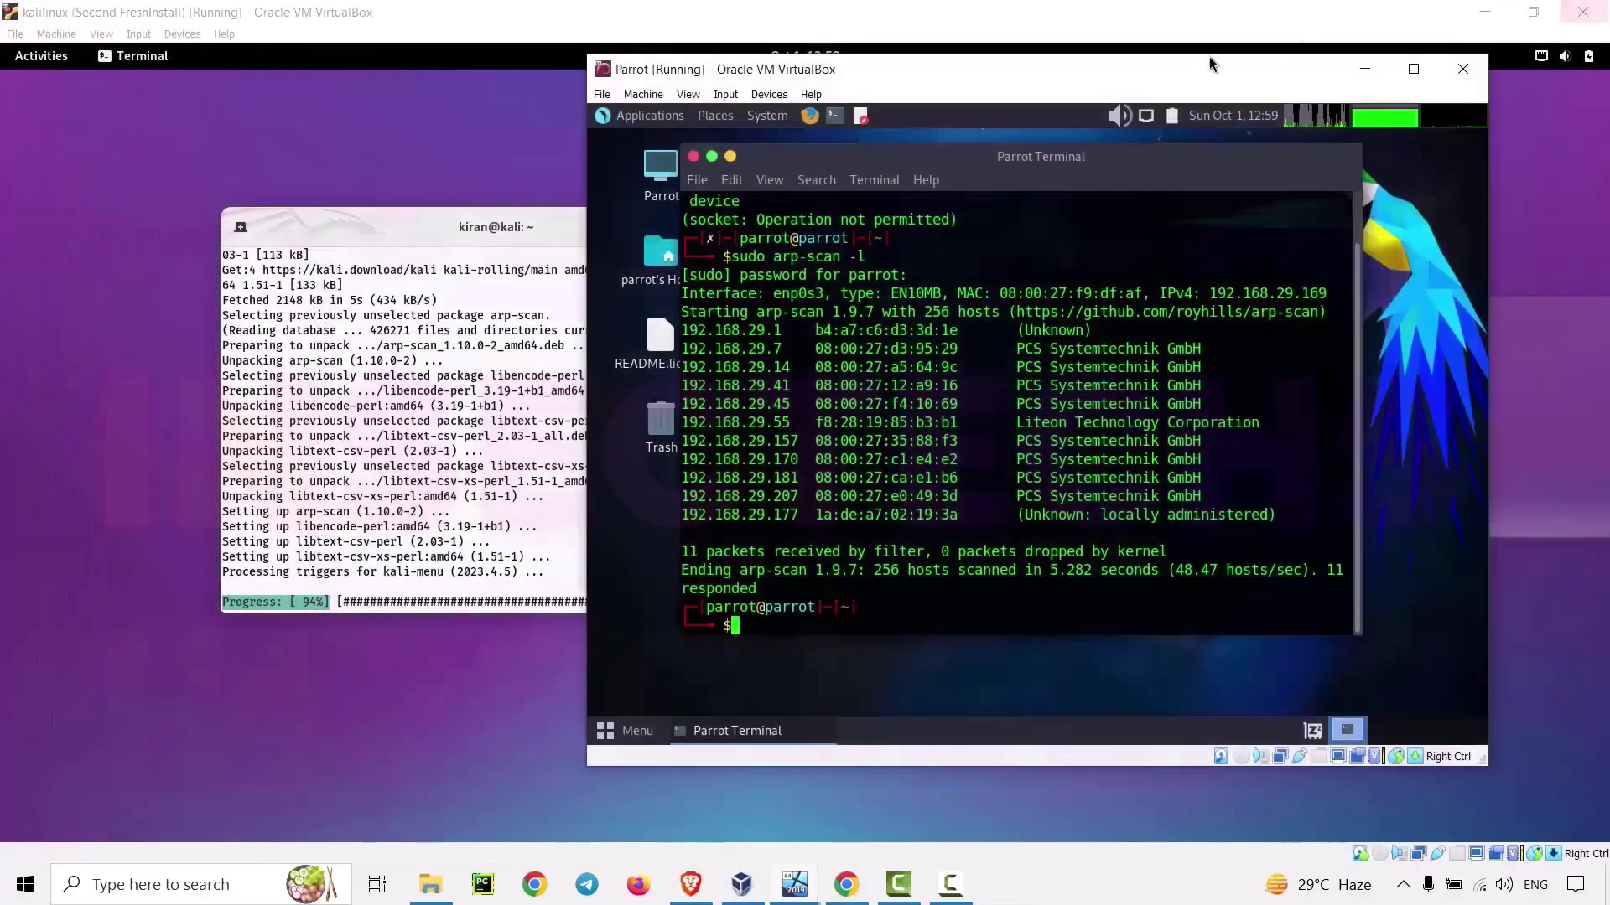
left_click(1484, 13)
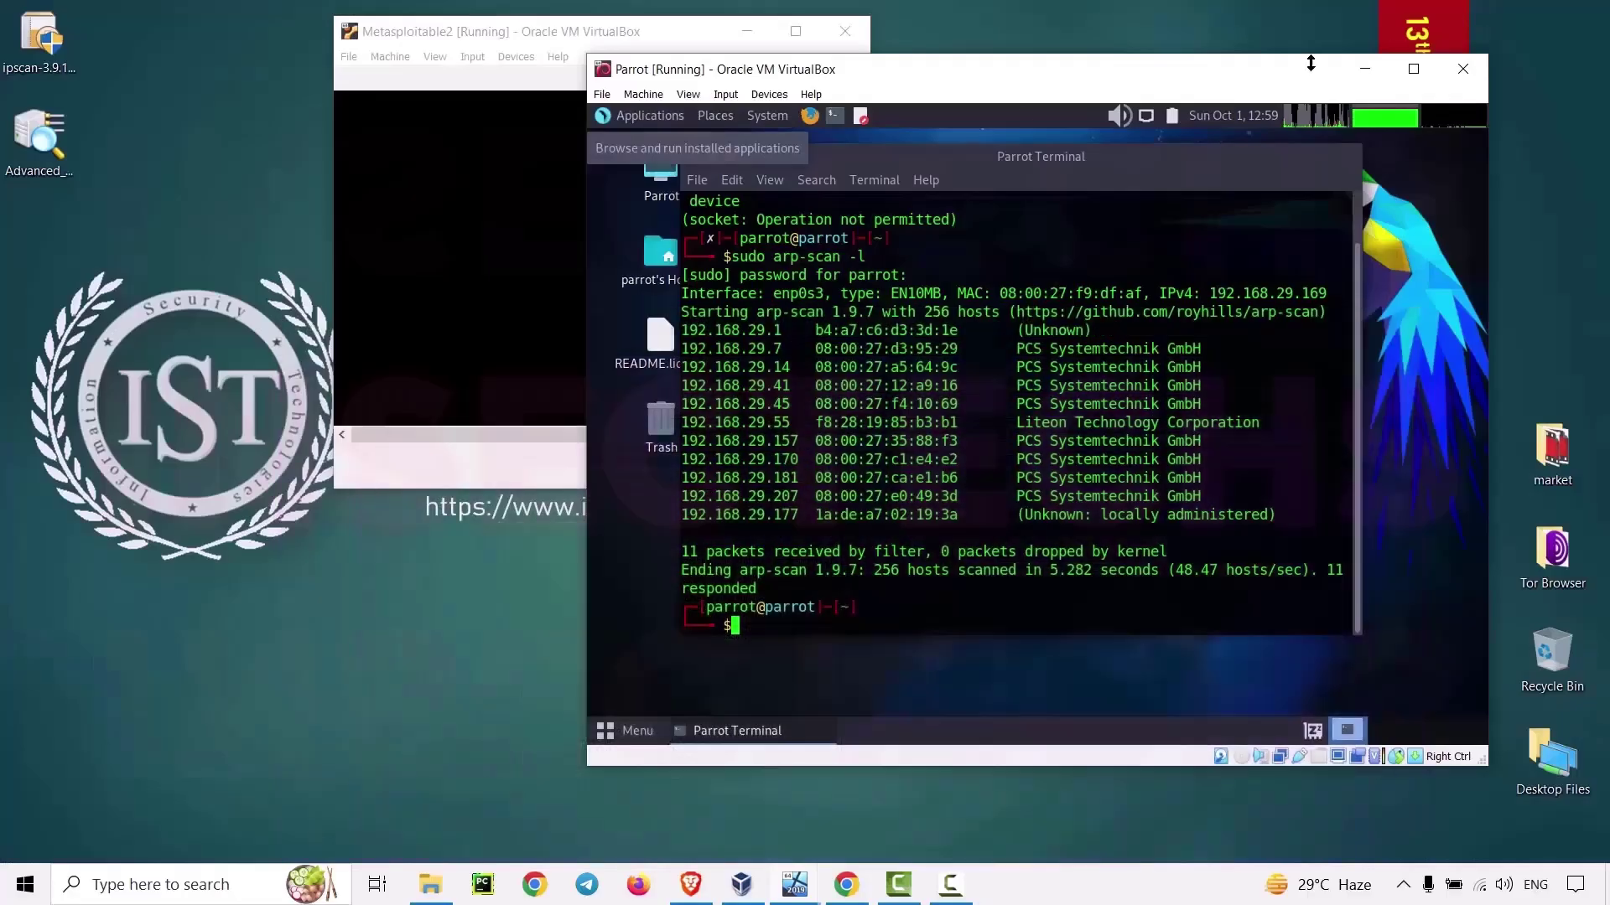
Install Advanced Port Scanner 2.5 in English from the desktop installer, accepting the license agreement, and run it on completion
left_click(42, 141)
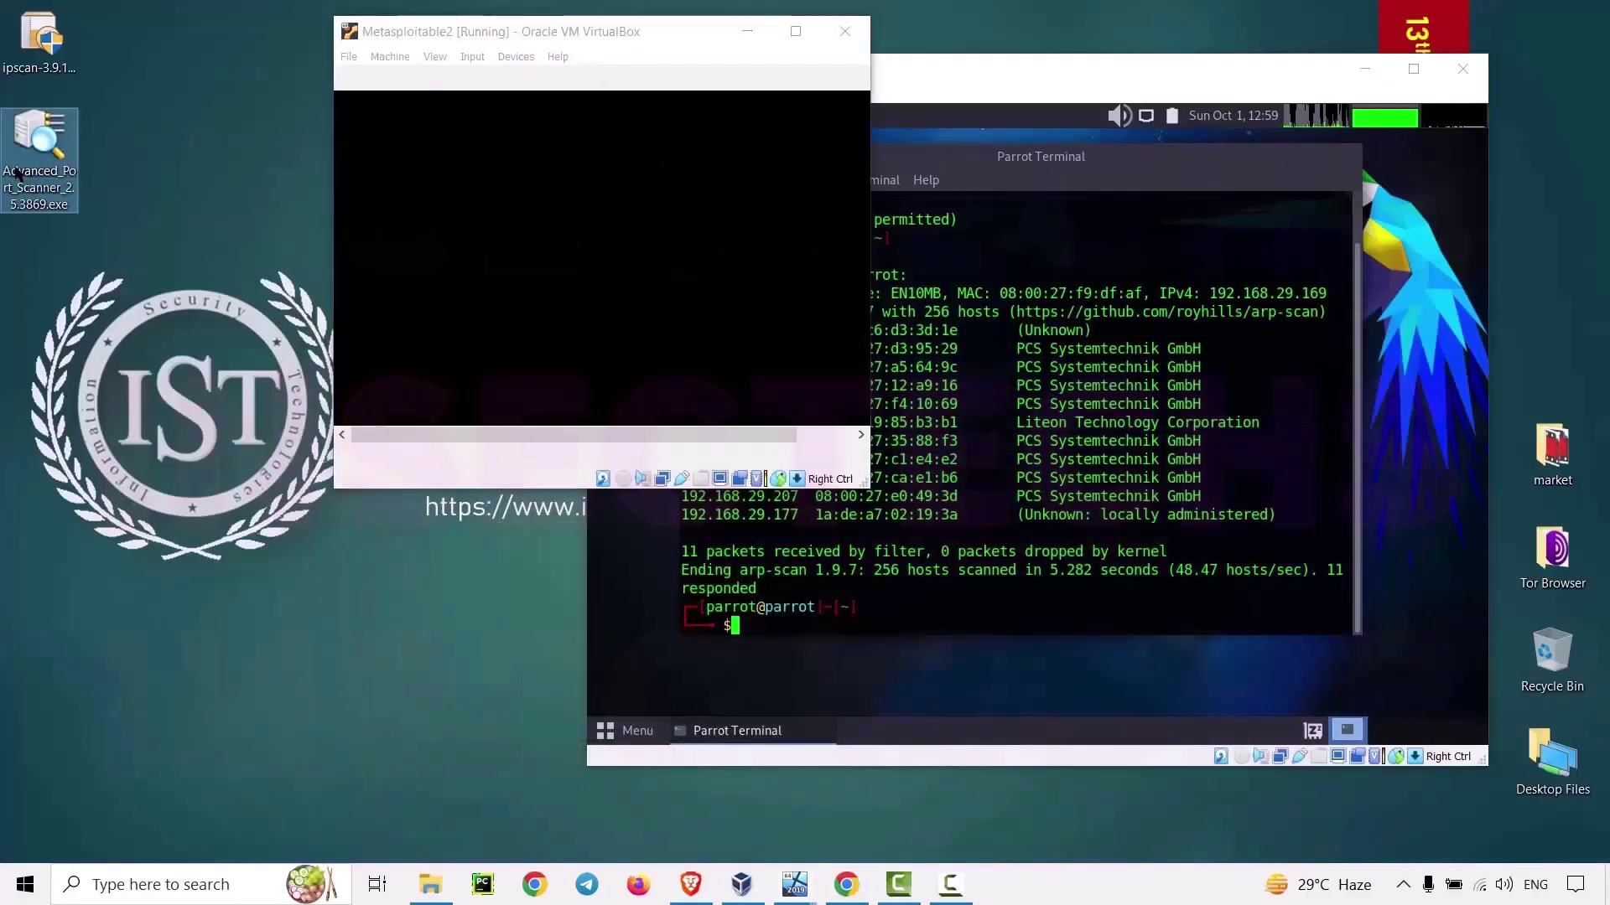
left_click(54, 202)
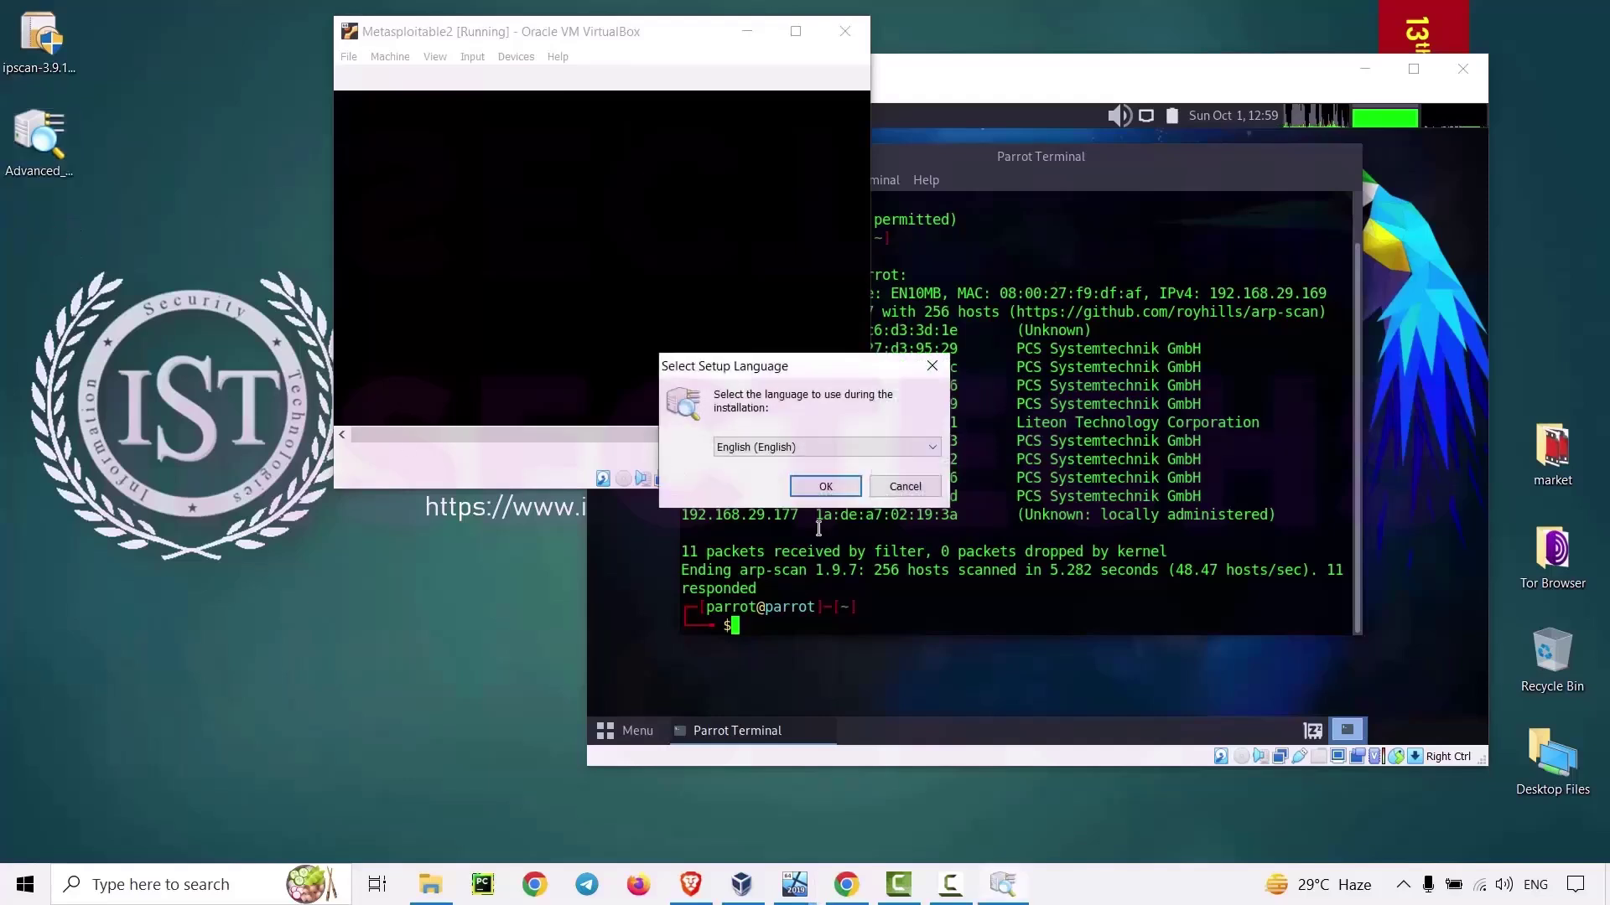
left_click(821, 490)
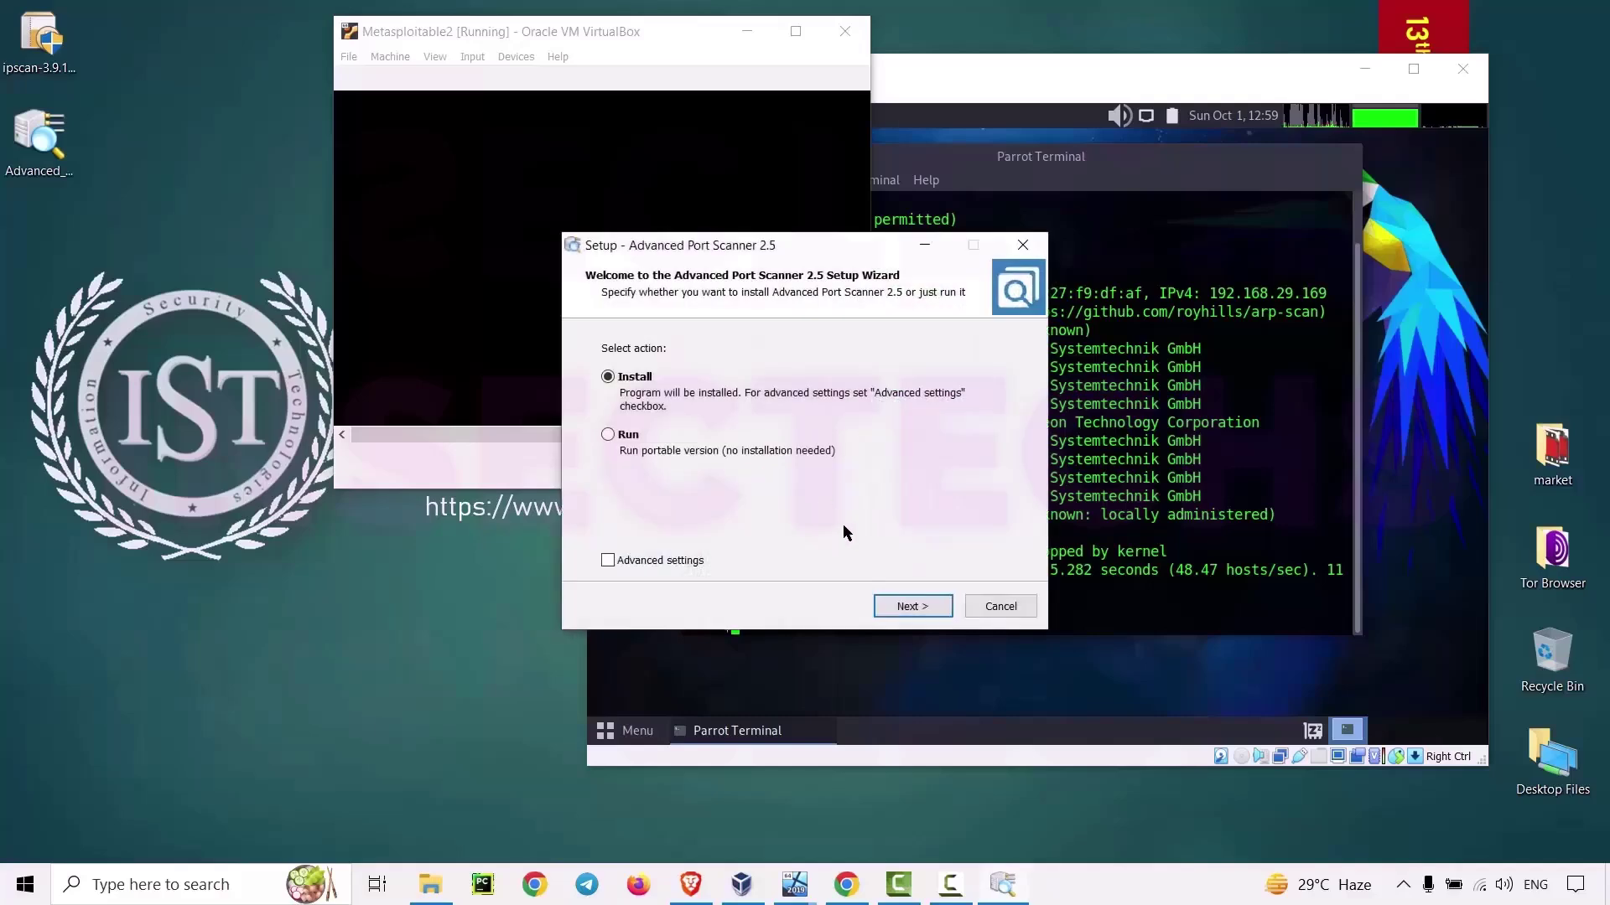
left_click(906, 603)
left_click(727, 549)
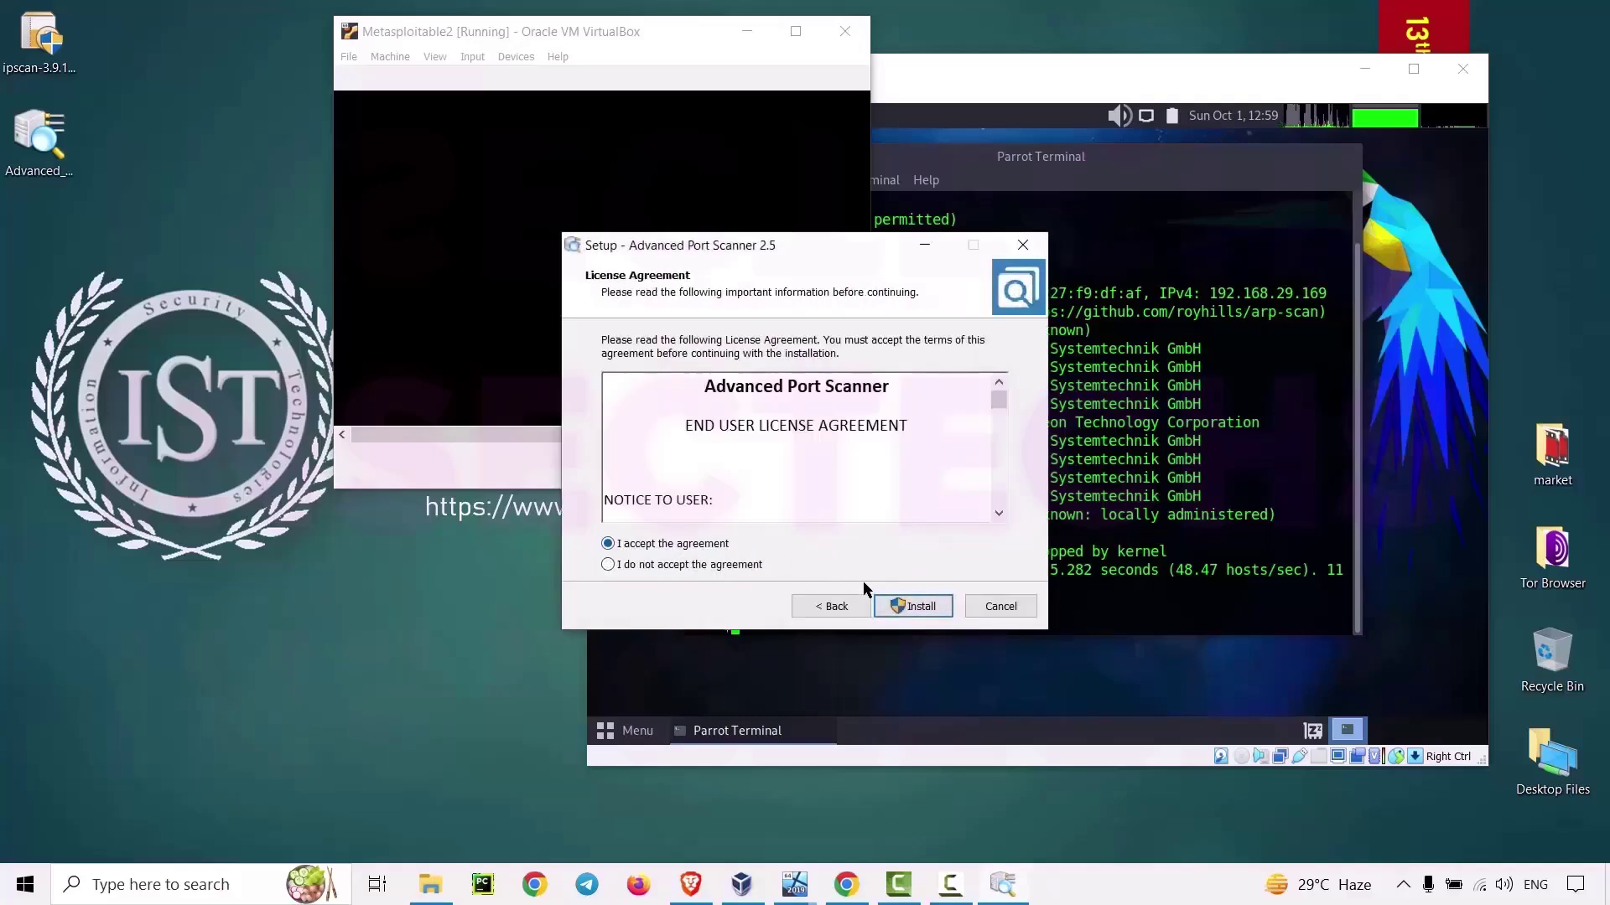
left_click(901, 604)
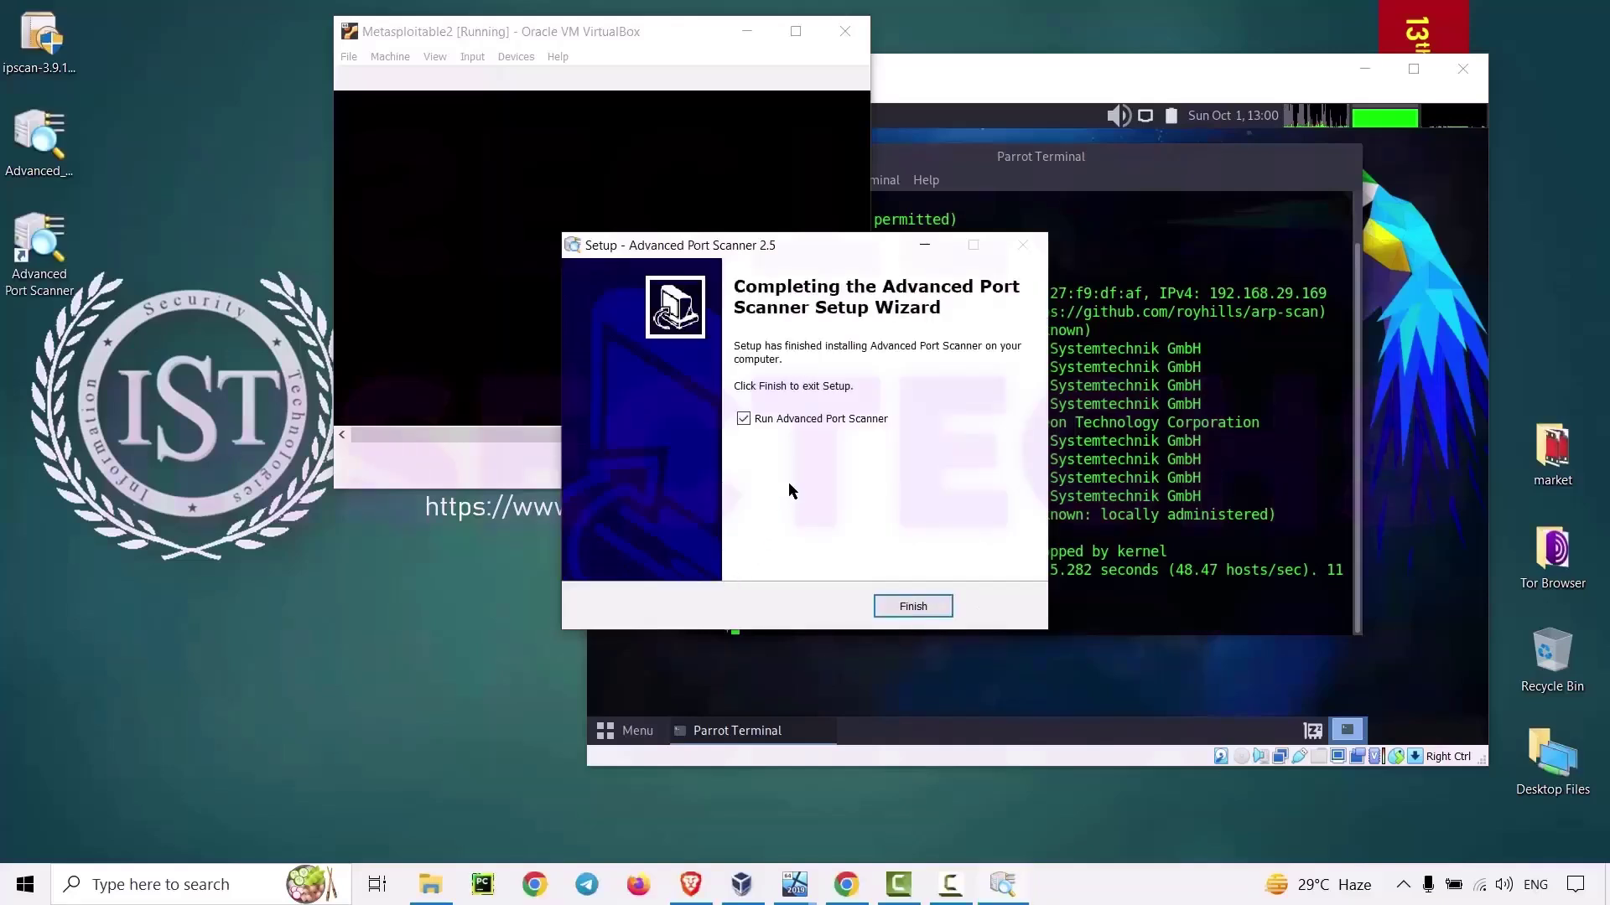
left_click(911, 605)
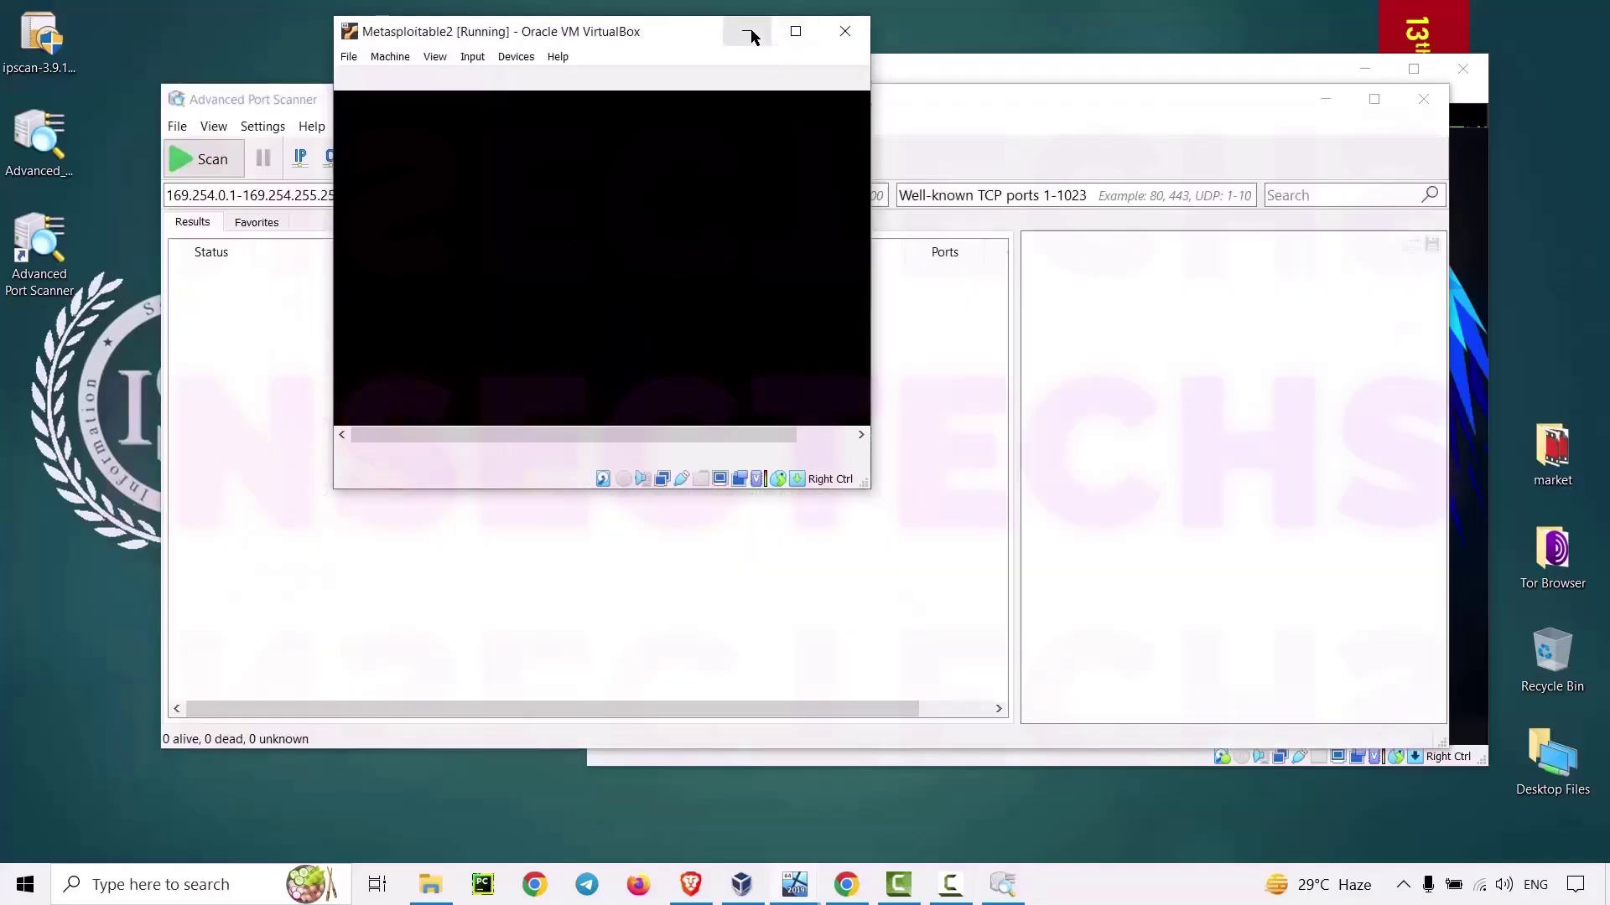
Minimize the Metasploitable2 window, maximize Advanced Port Scanner, and turn off the display of dead hosts
left_click(749, 33)
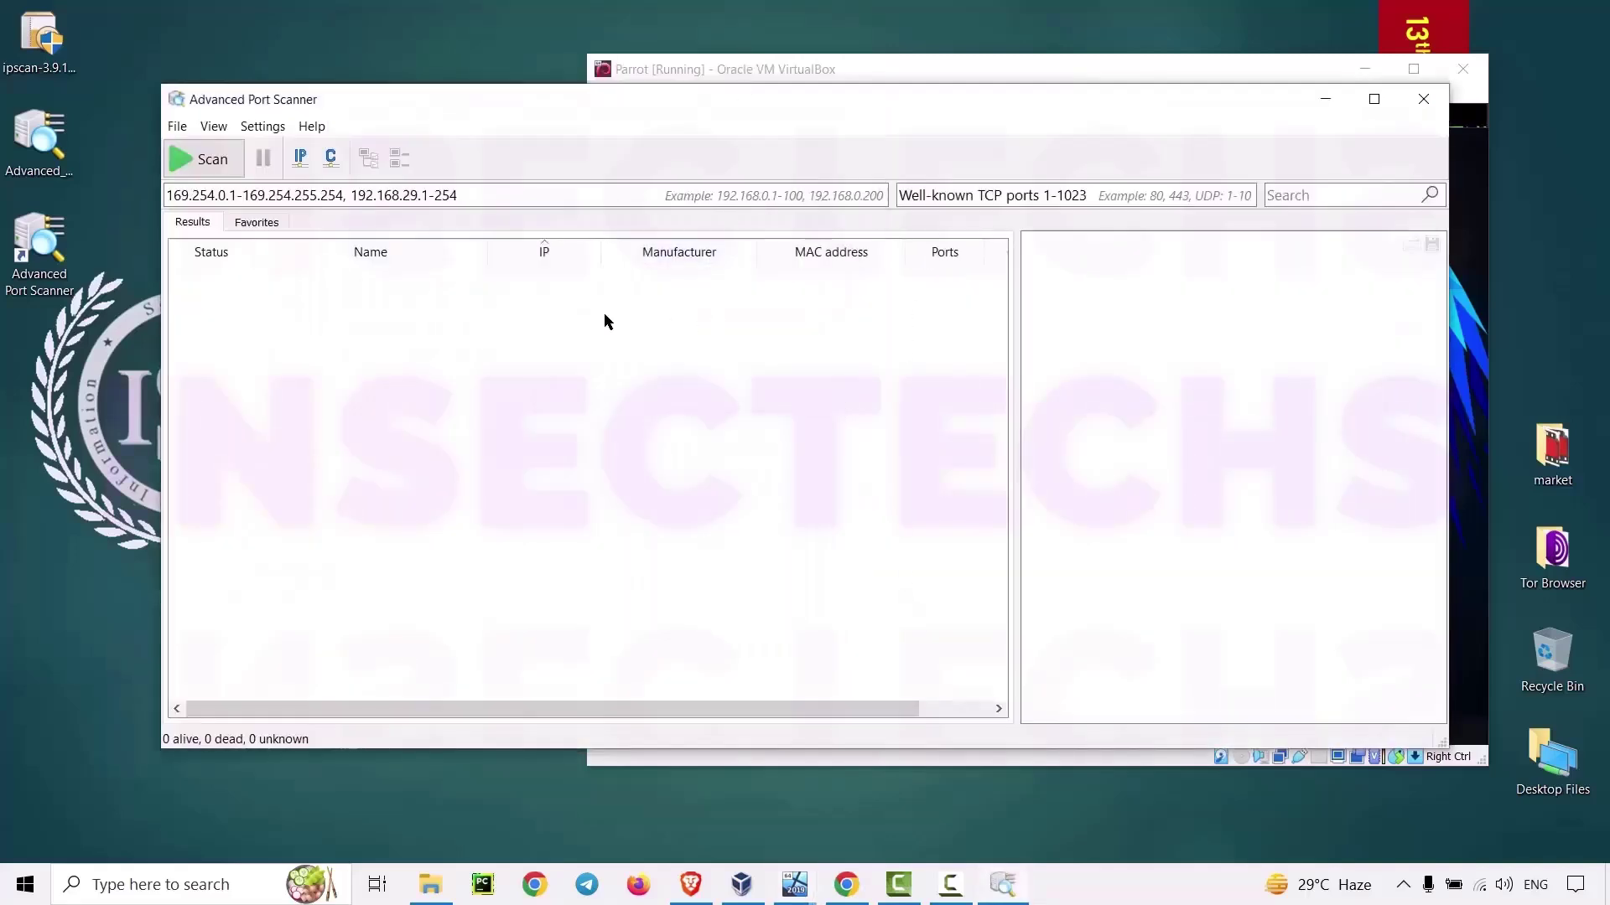
double_click(456, 94)
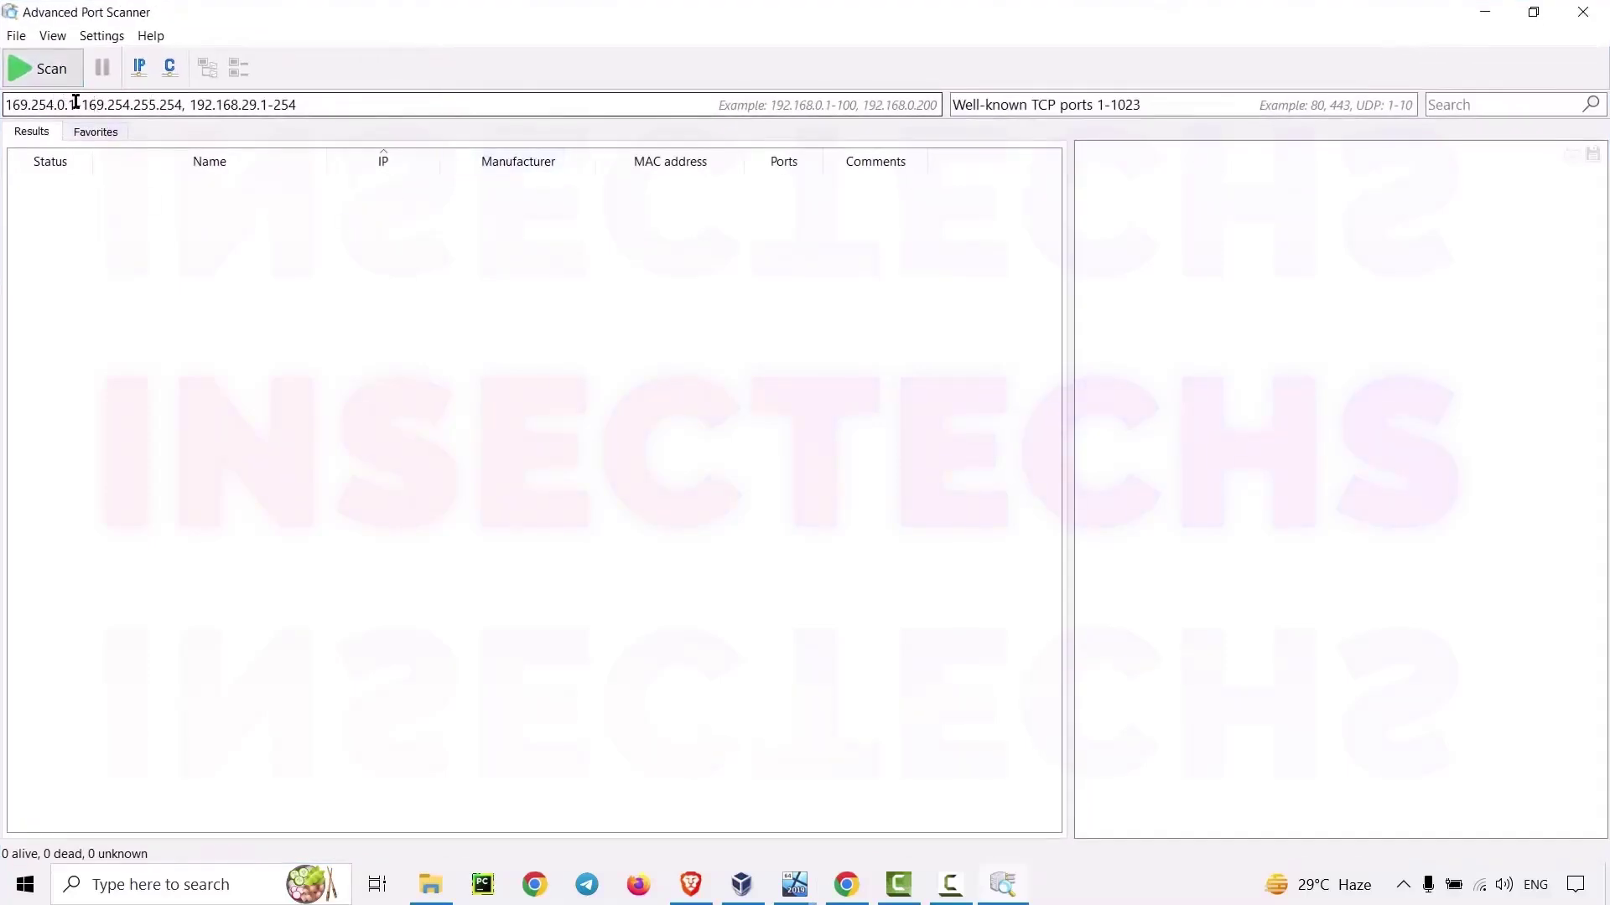
left_click(141, 103)
left_click(259, 235)
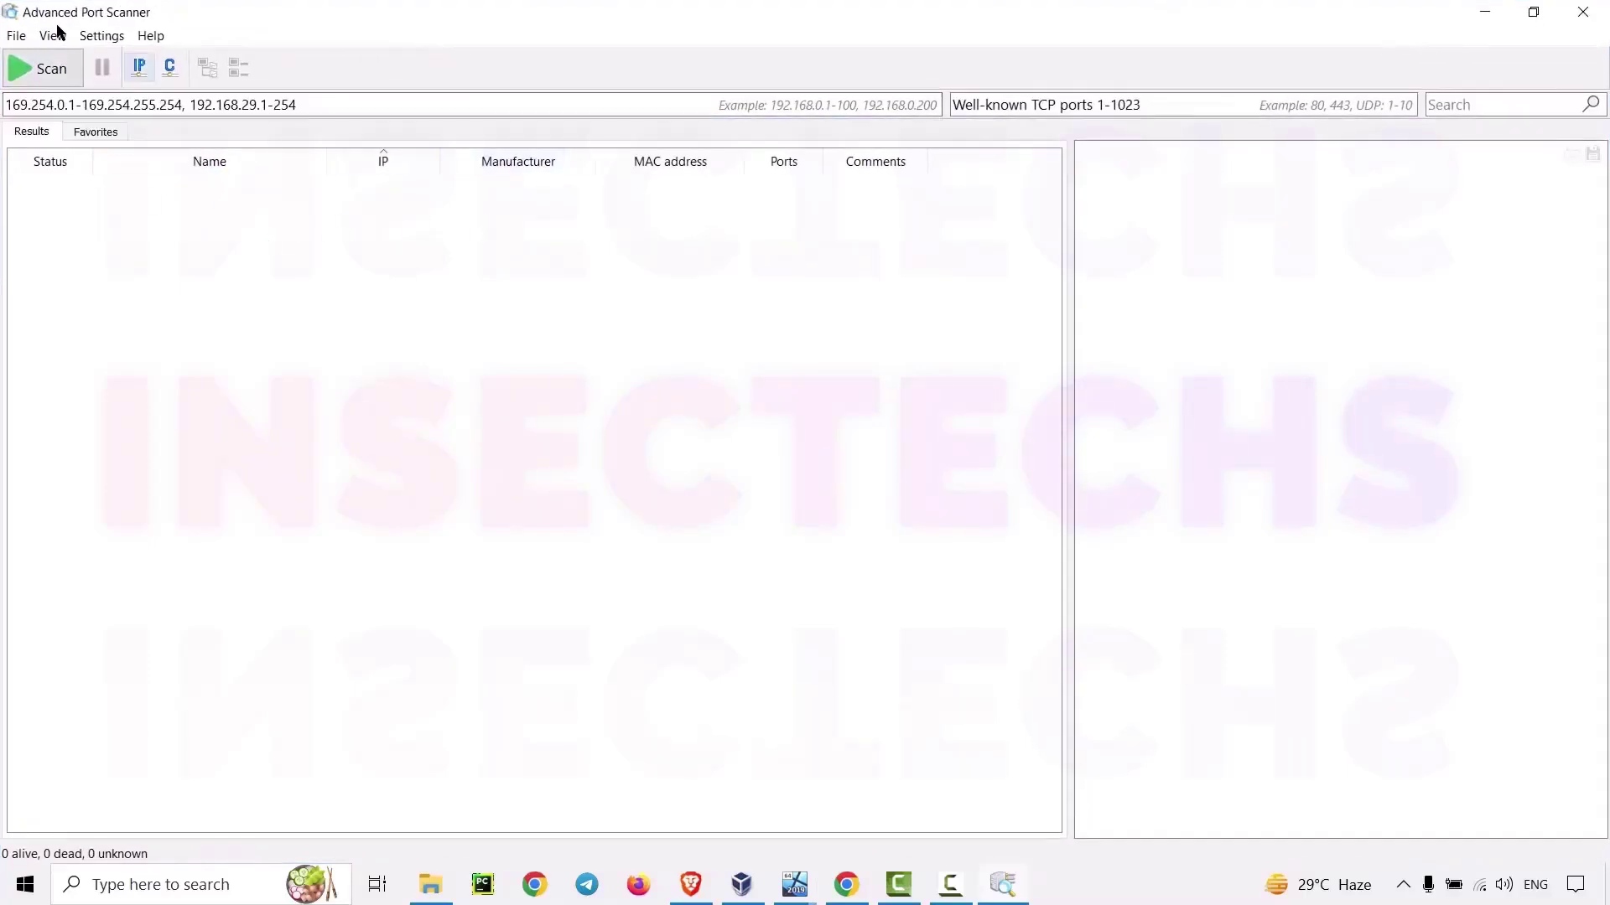
left_click(17, 36)
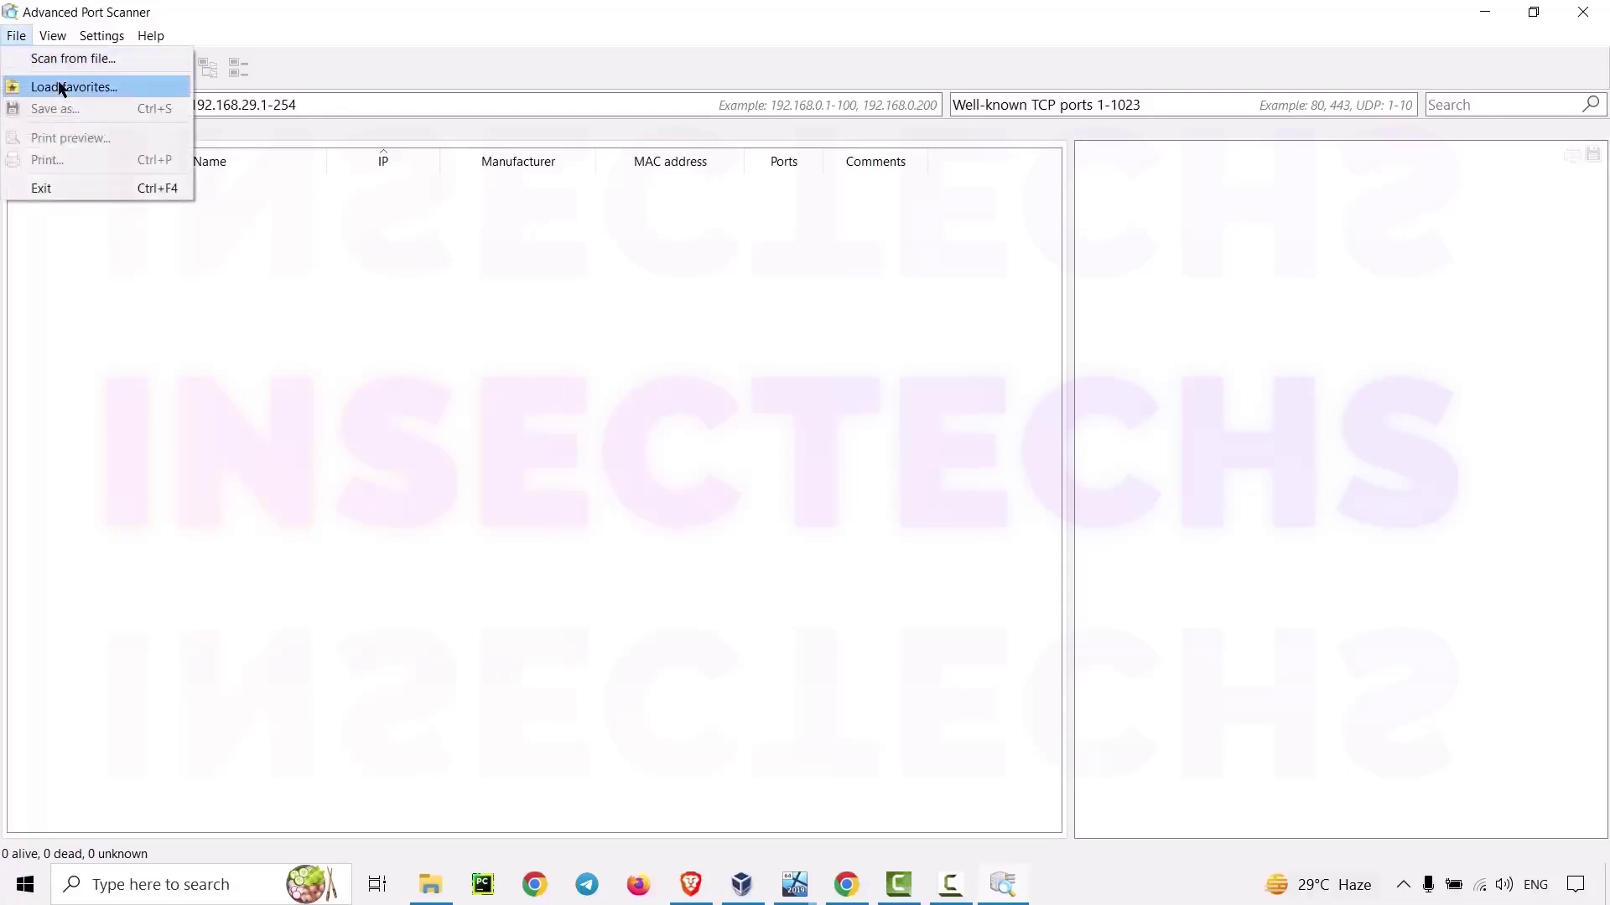
mouse_move(57, 38)
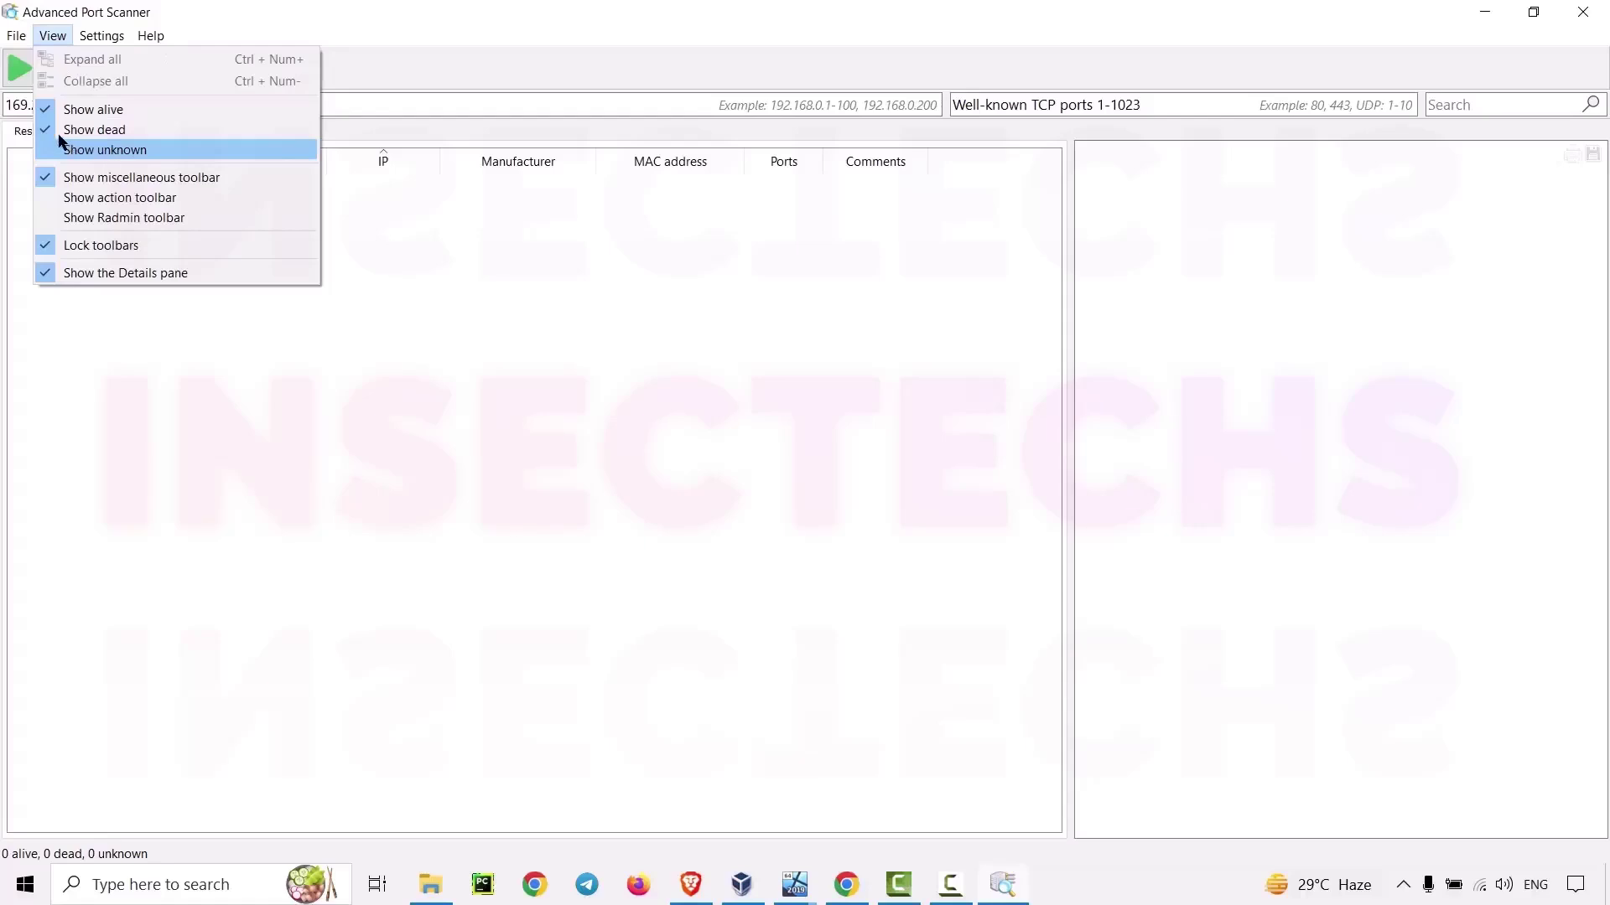
left_click(59, 135)
left_click(52, 36)
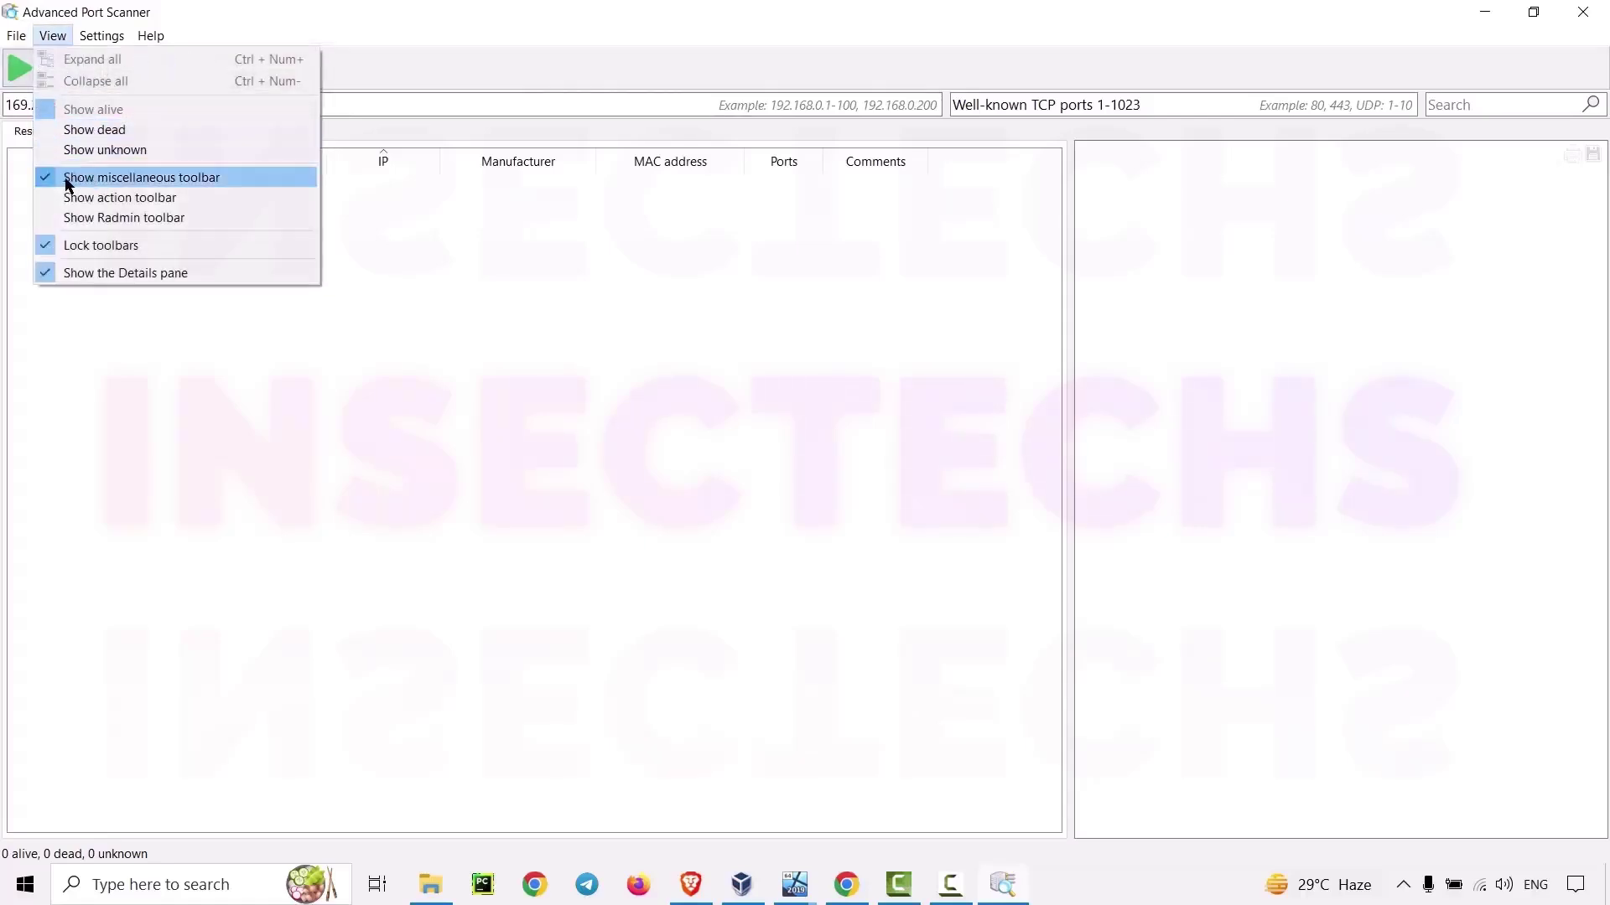
Add HTTPS, NetBIOS group, active user name, RDP, and date, time, time zone to the scanned resources and save the options
left_click(101, 40)
left_click(102, 40)
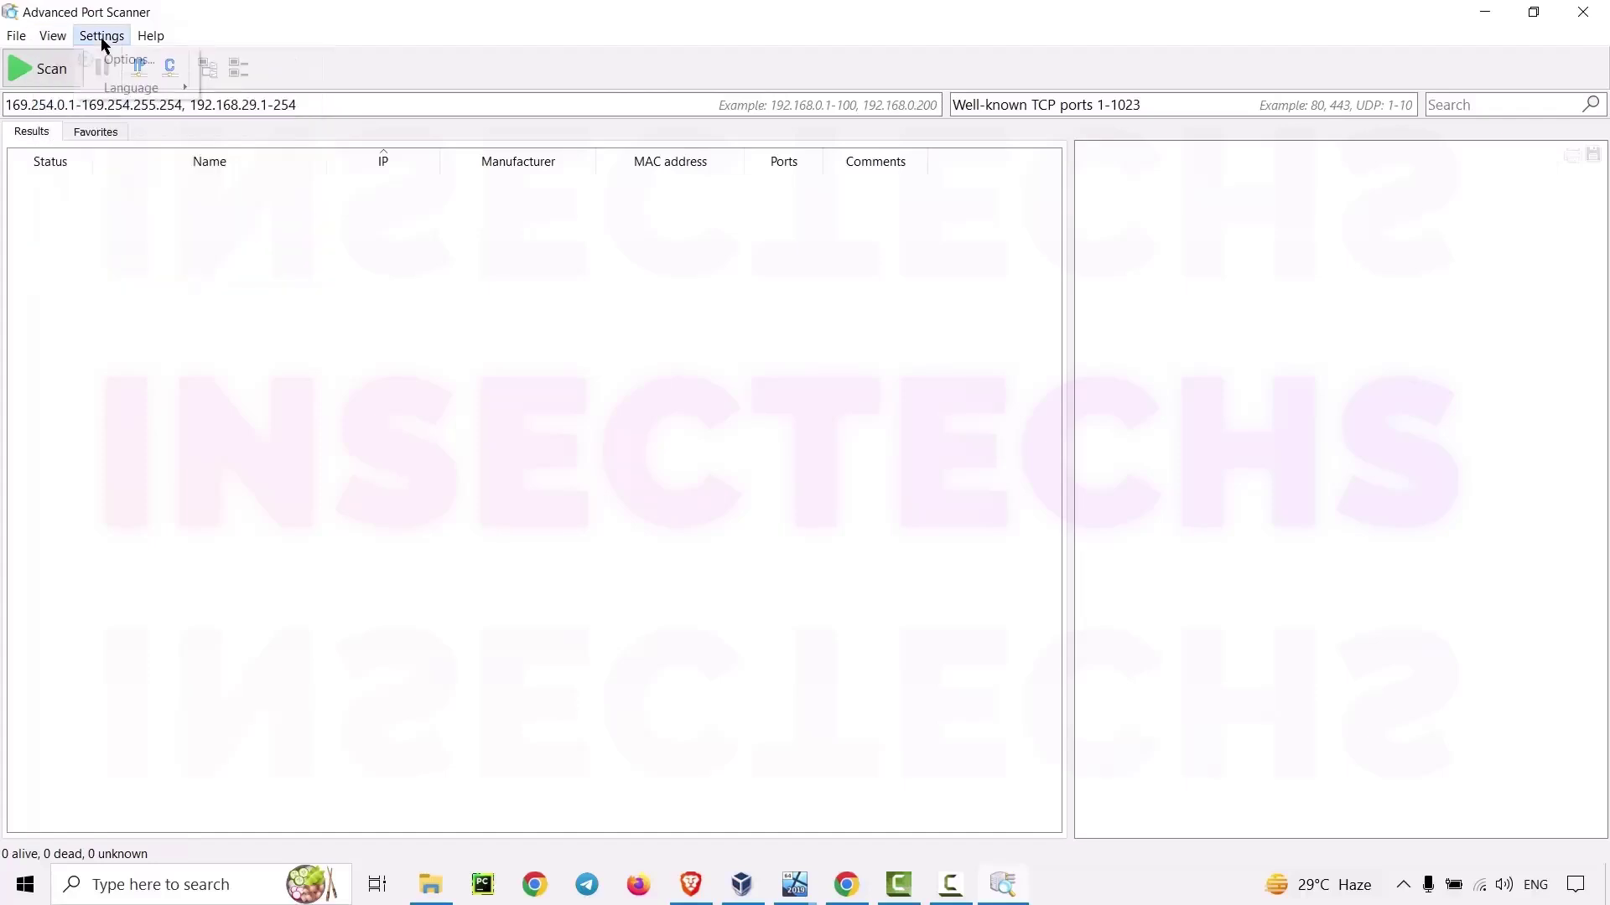
left_click(104, 57)
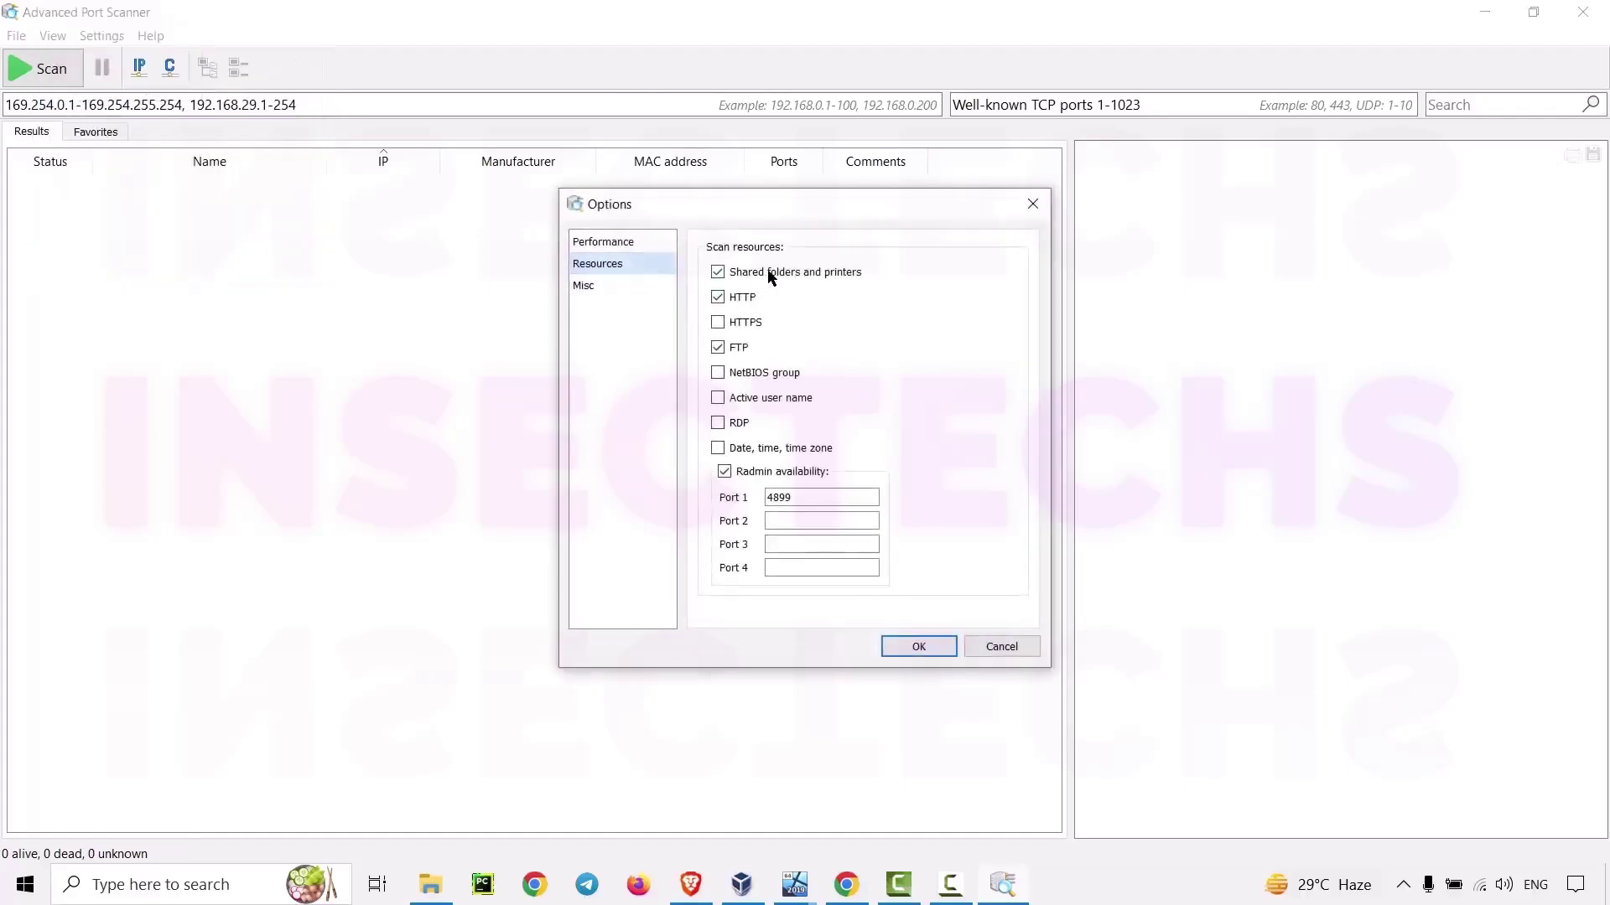
left_click(719, 322)
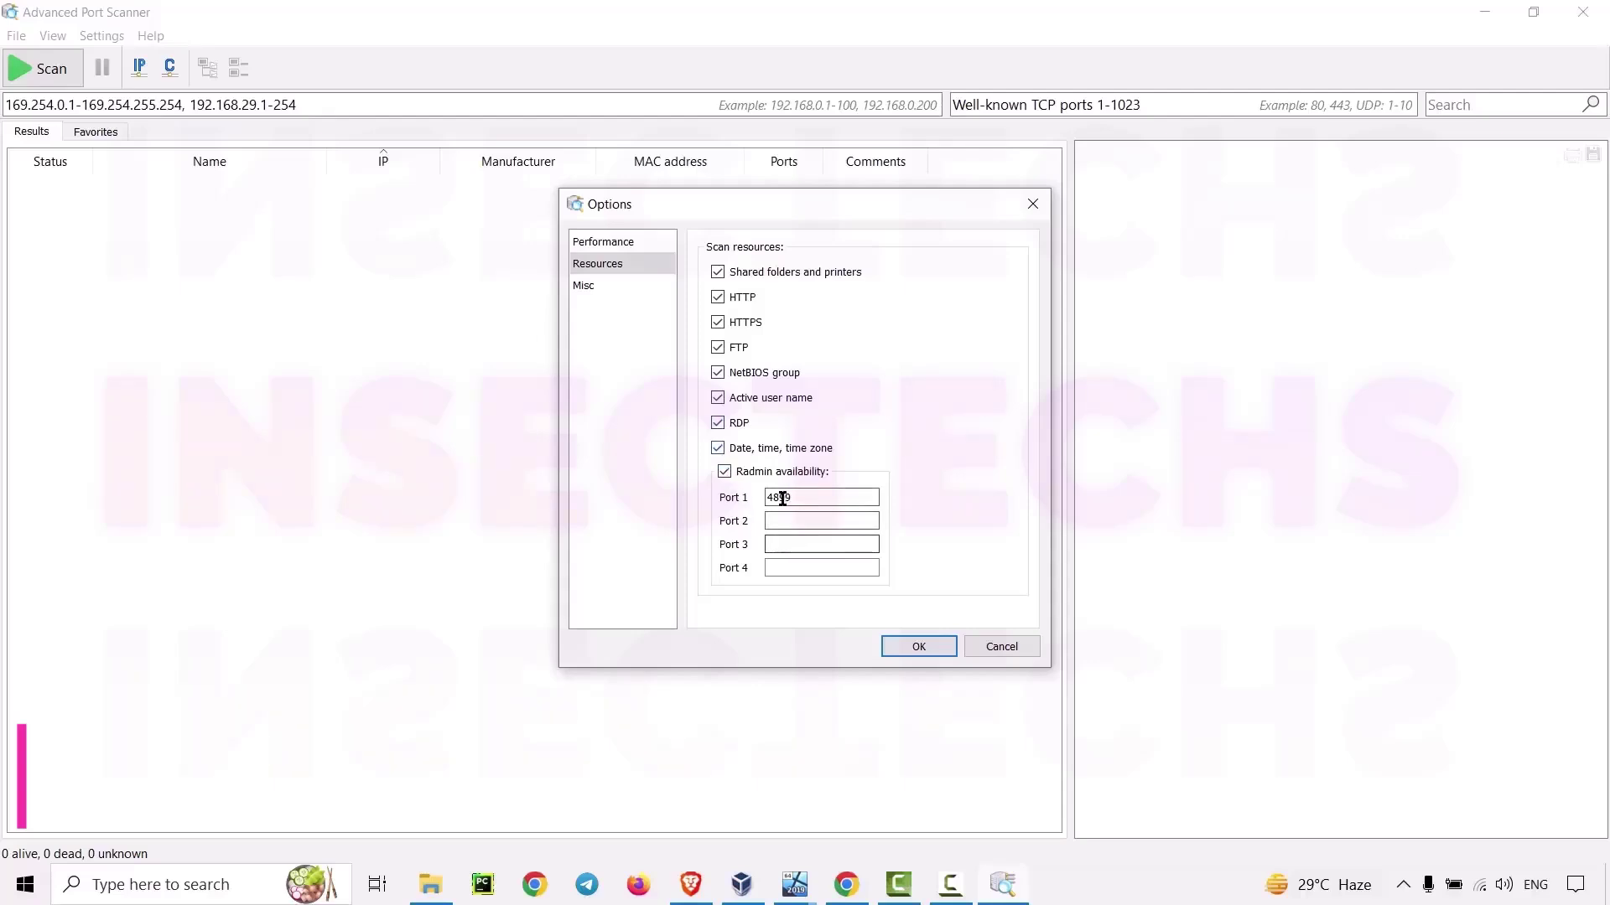
left_click(618, 285)
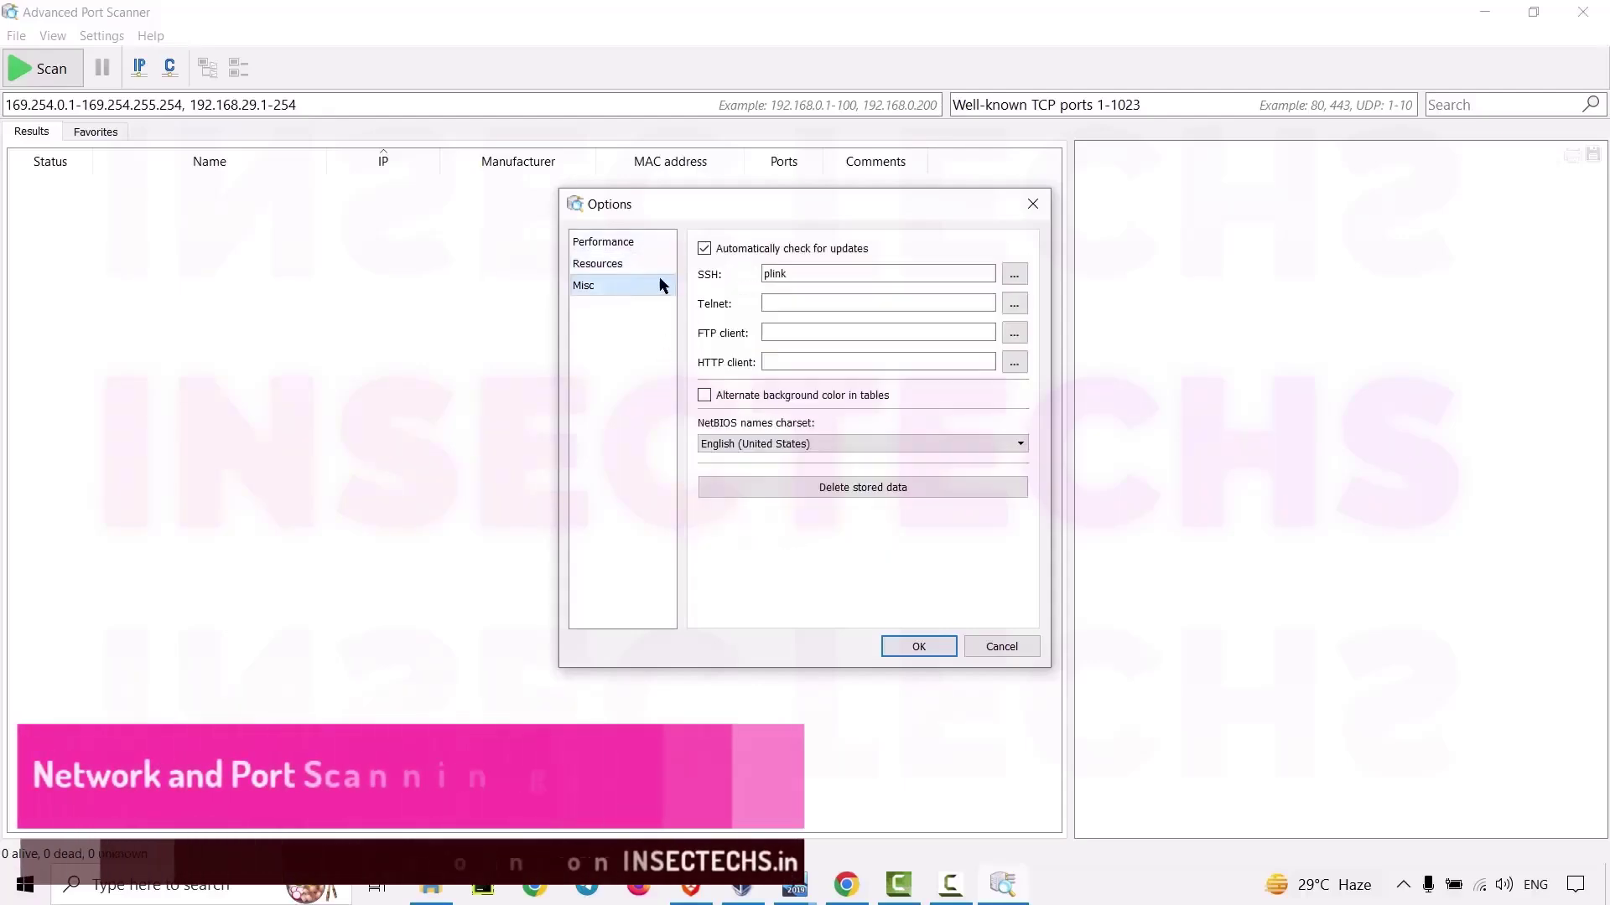
left_click(916, 647)
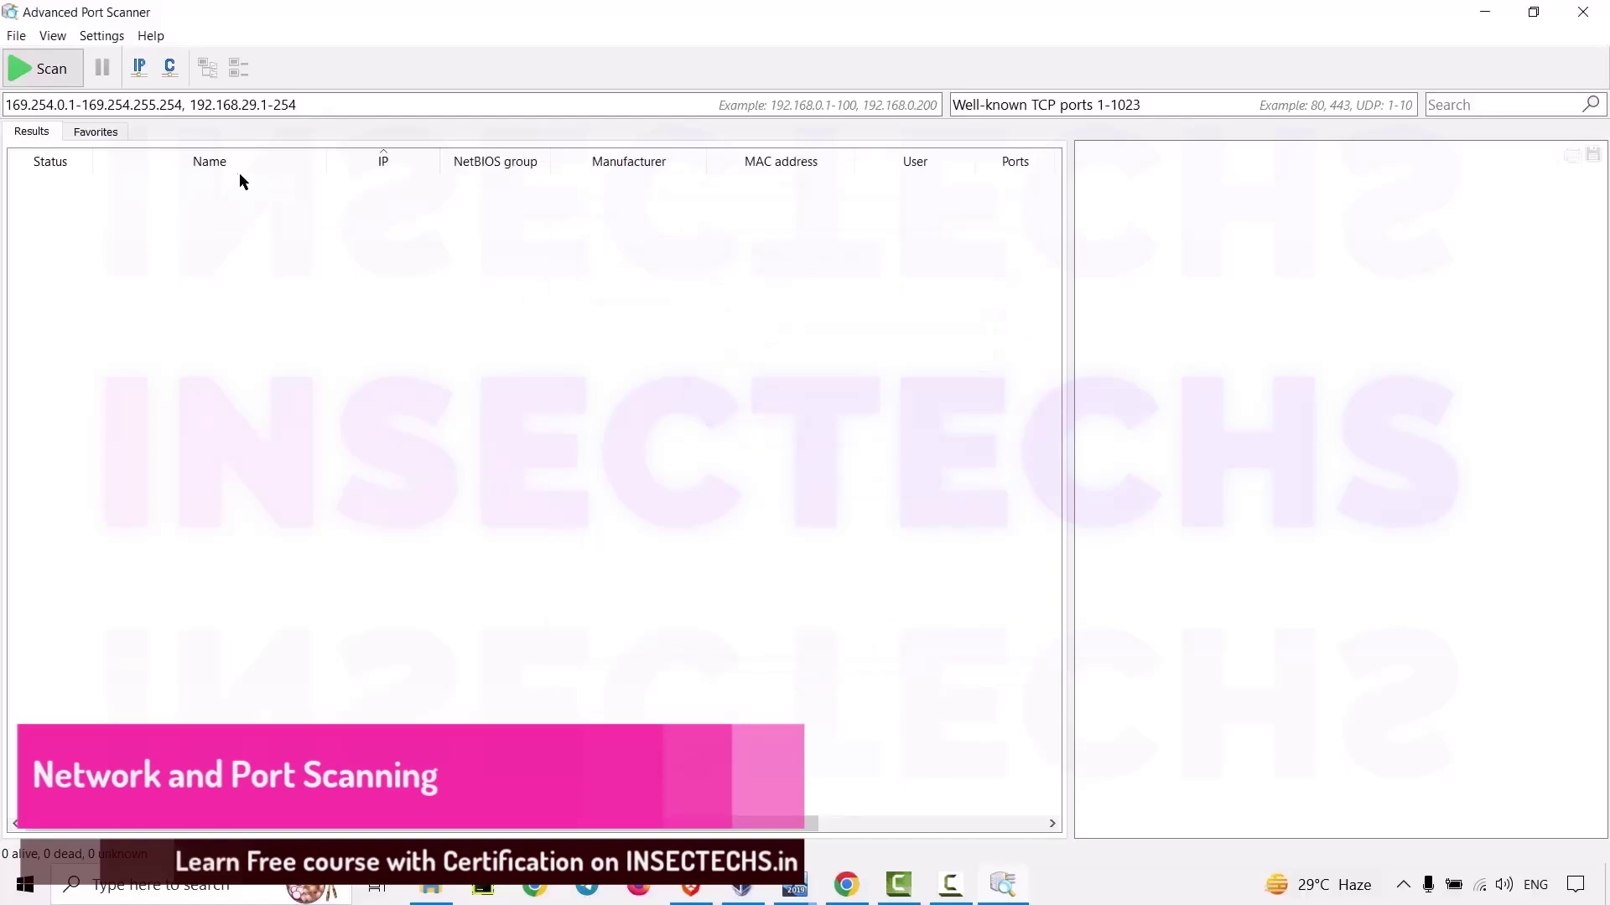
Replace the scan's IP range with 192.168.29.1-230
left_click(360, 104)
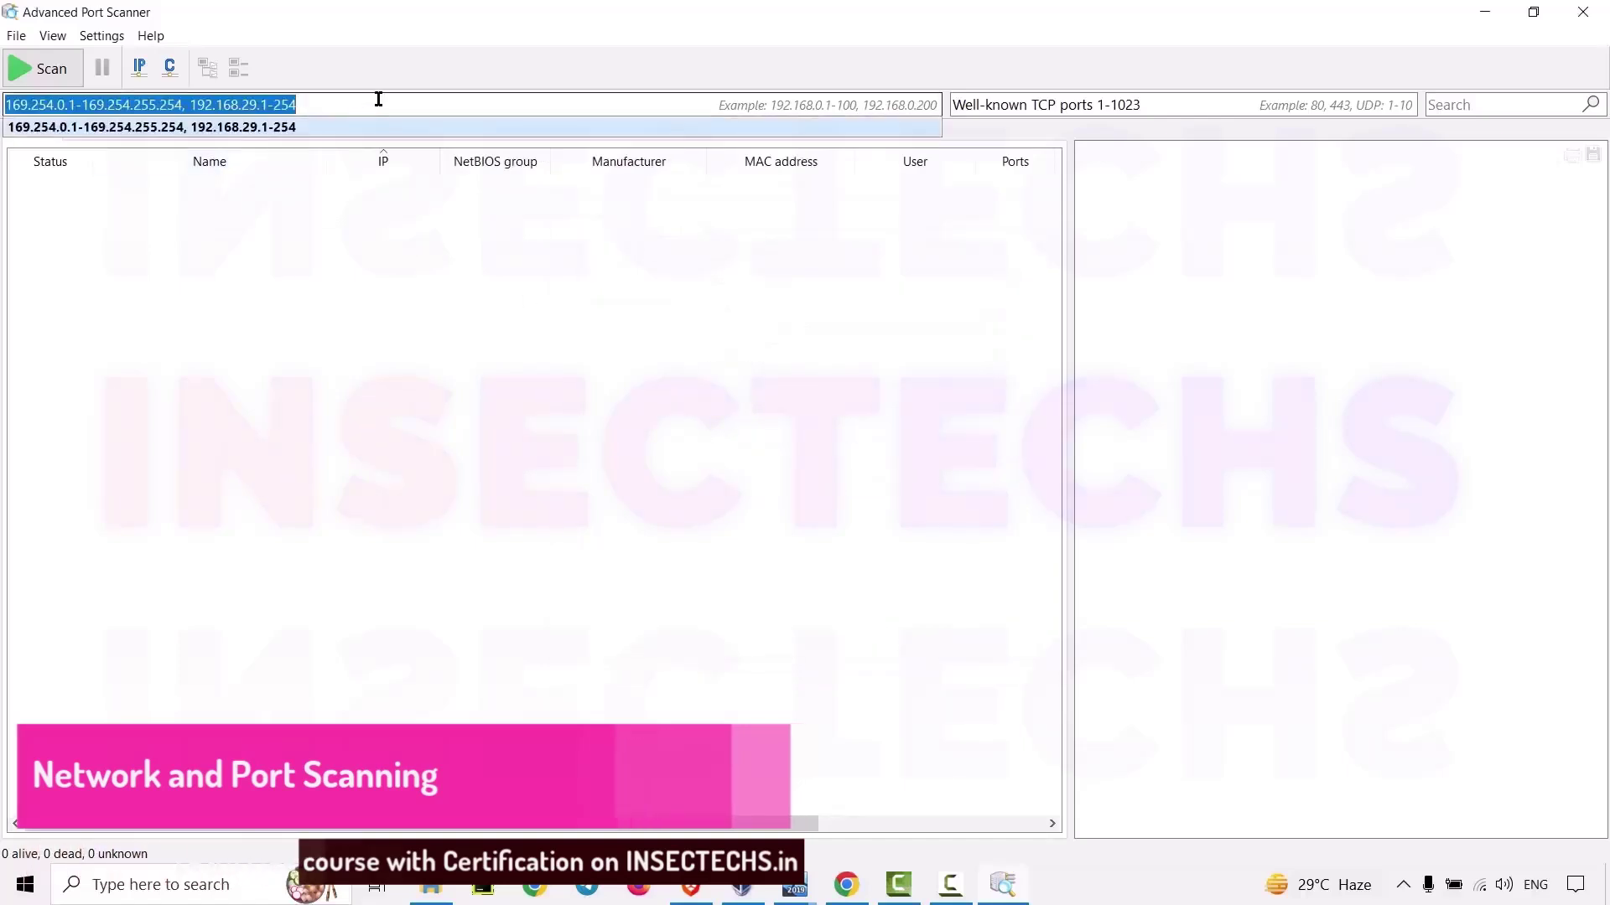
left_click(394, 97)
left_click_drag(394, 97, 4, 104)
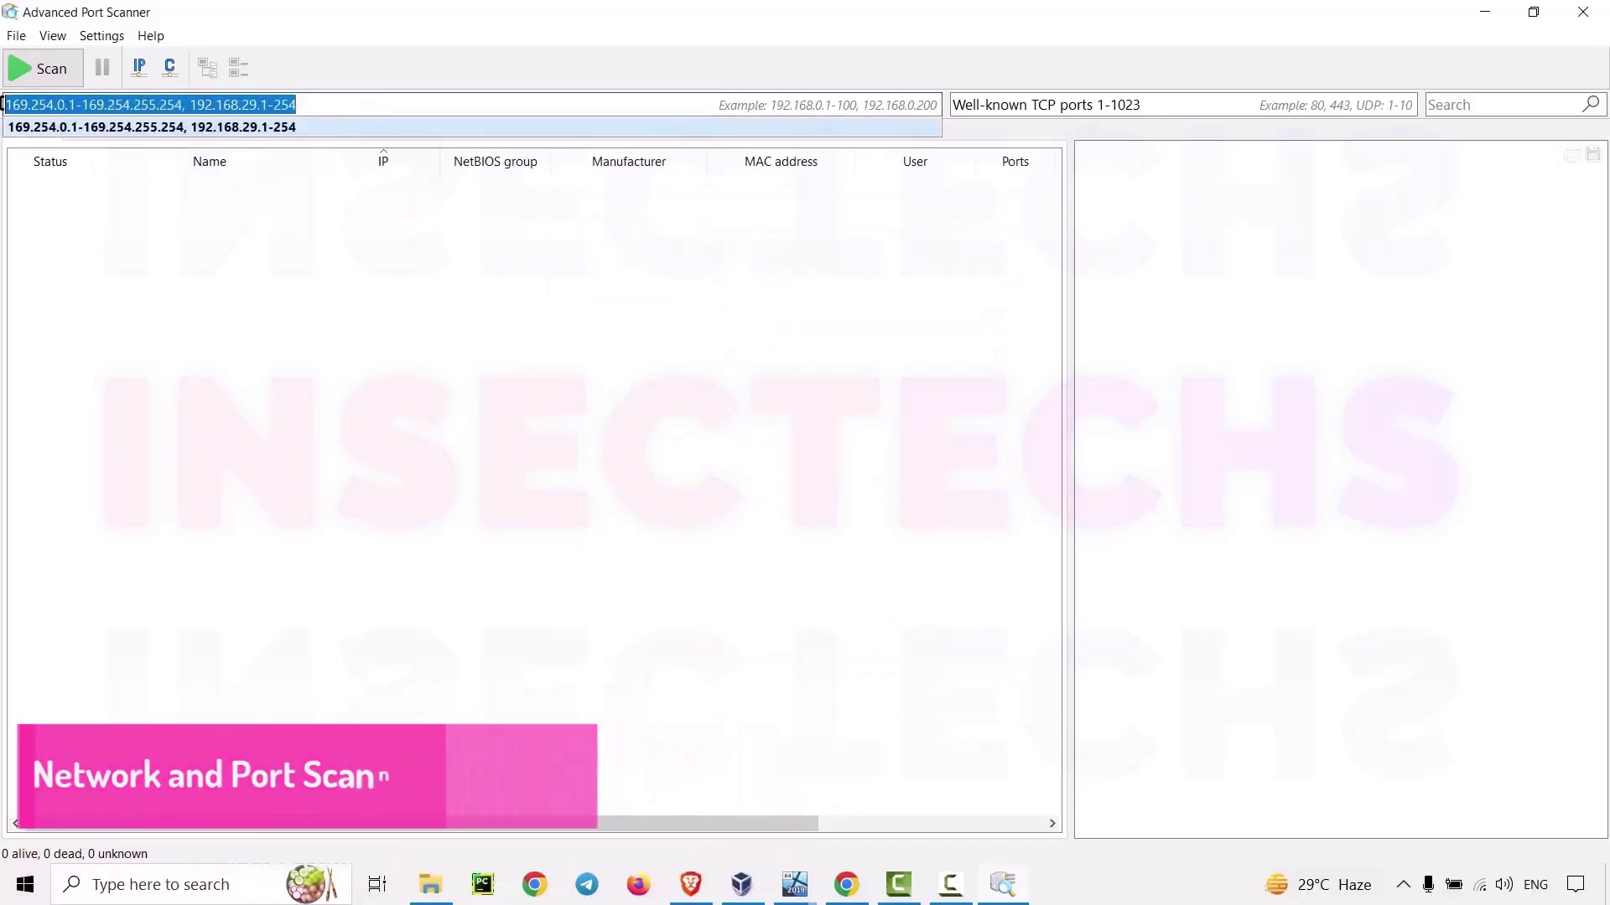
type("192.1")
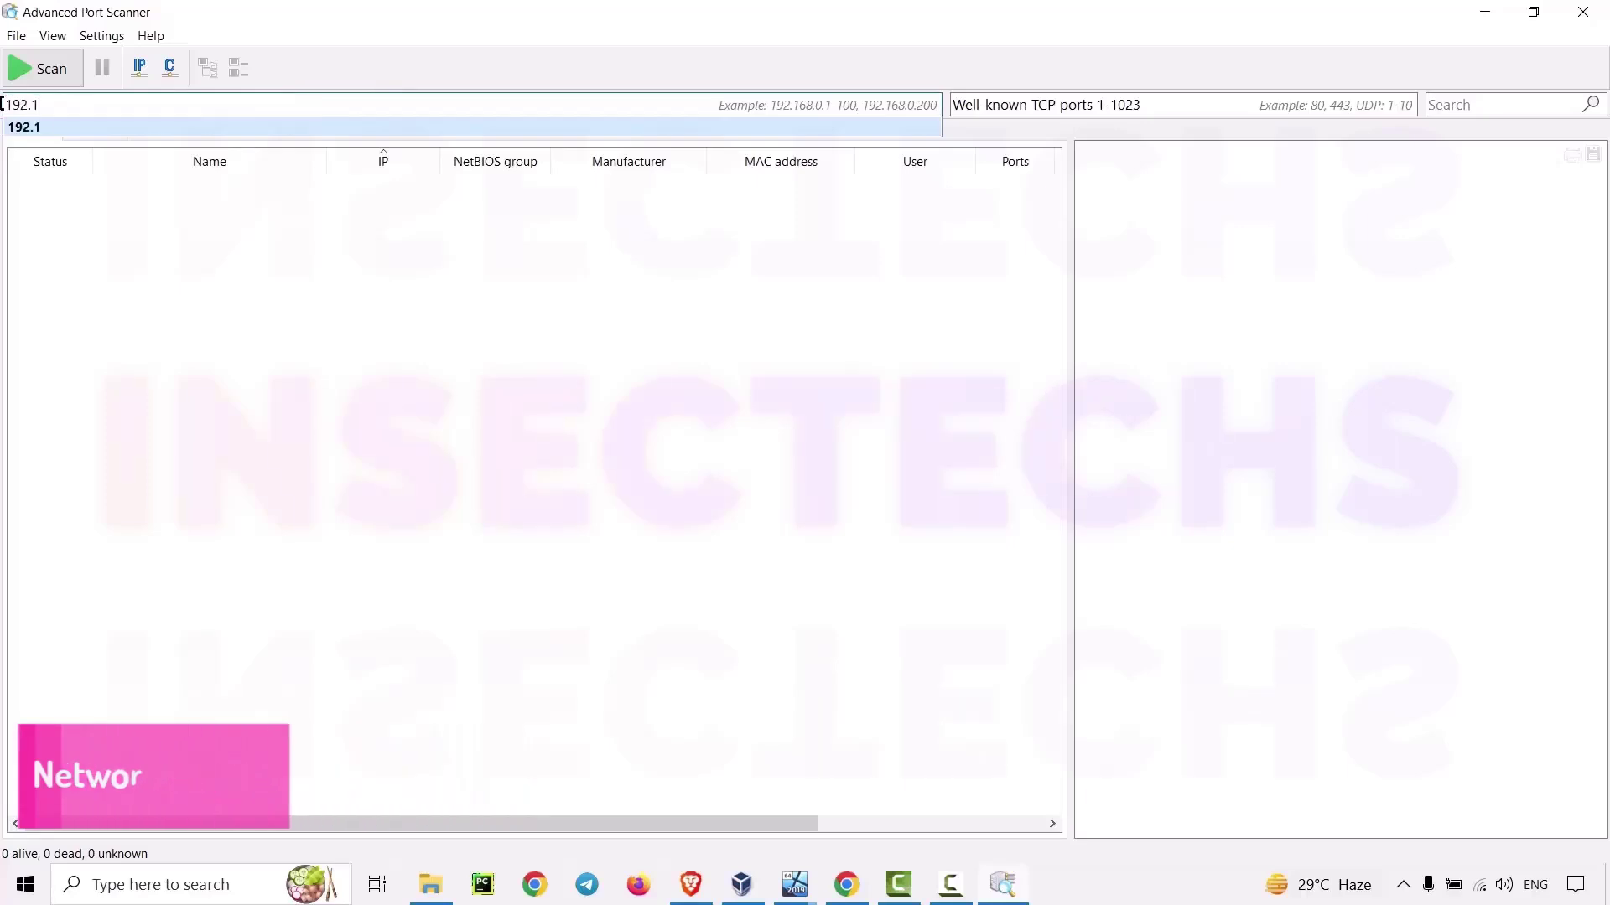
type("68.29")
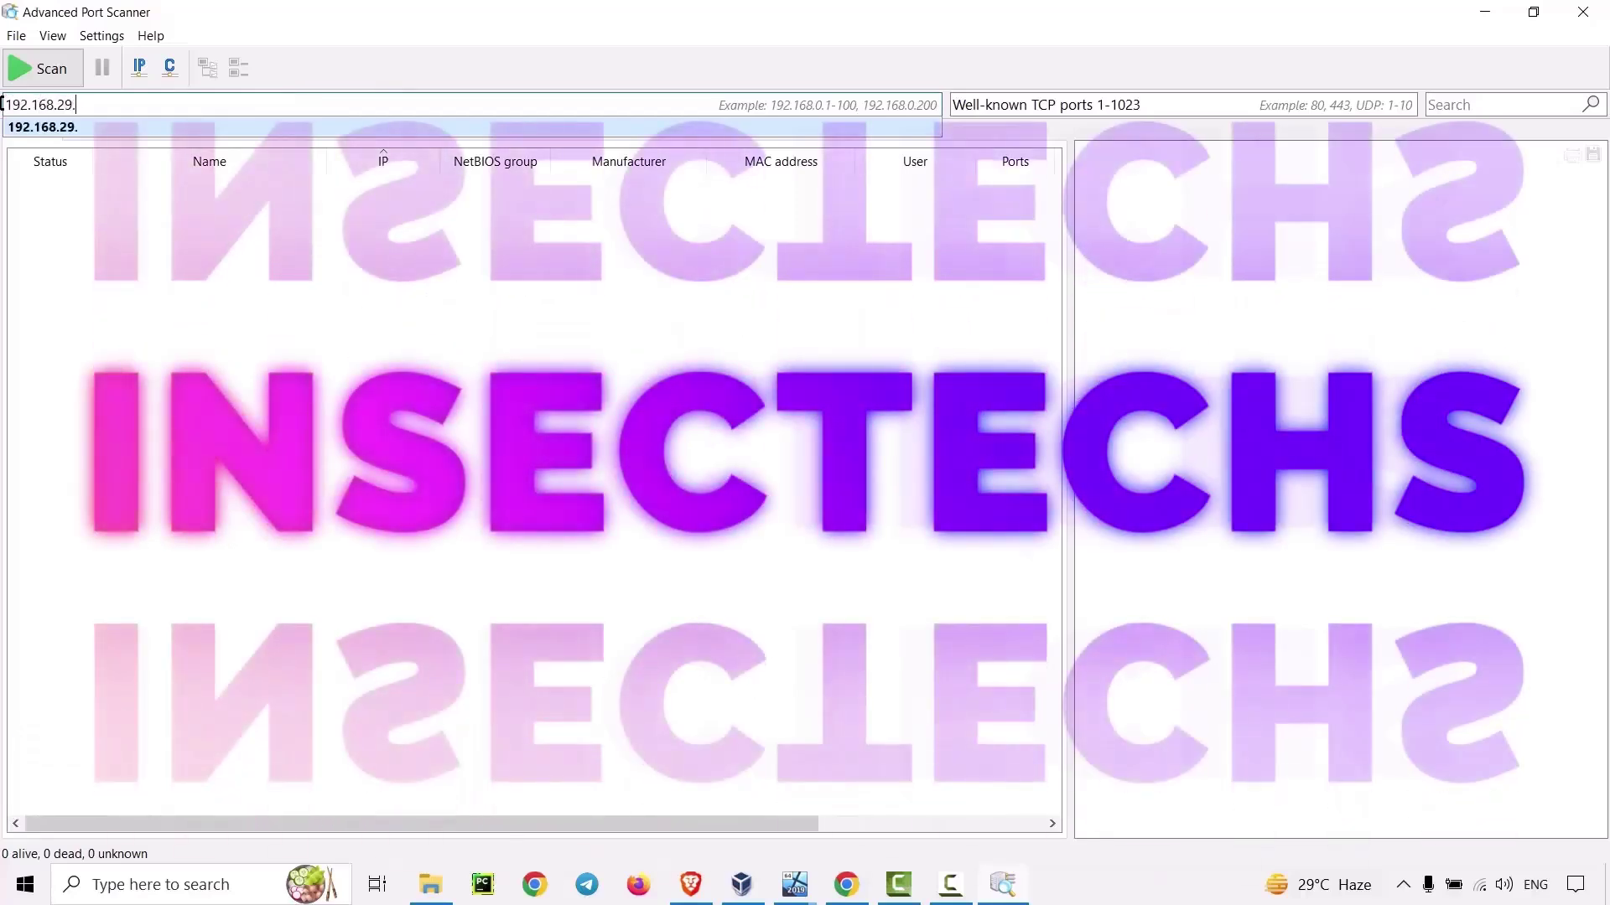
type(".1-2")
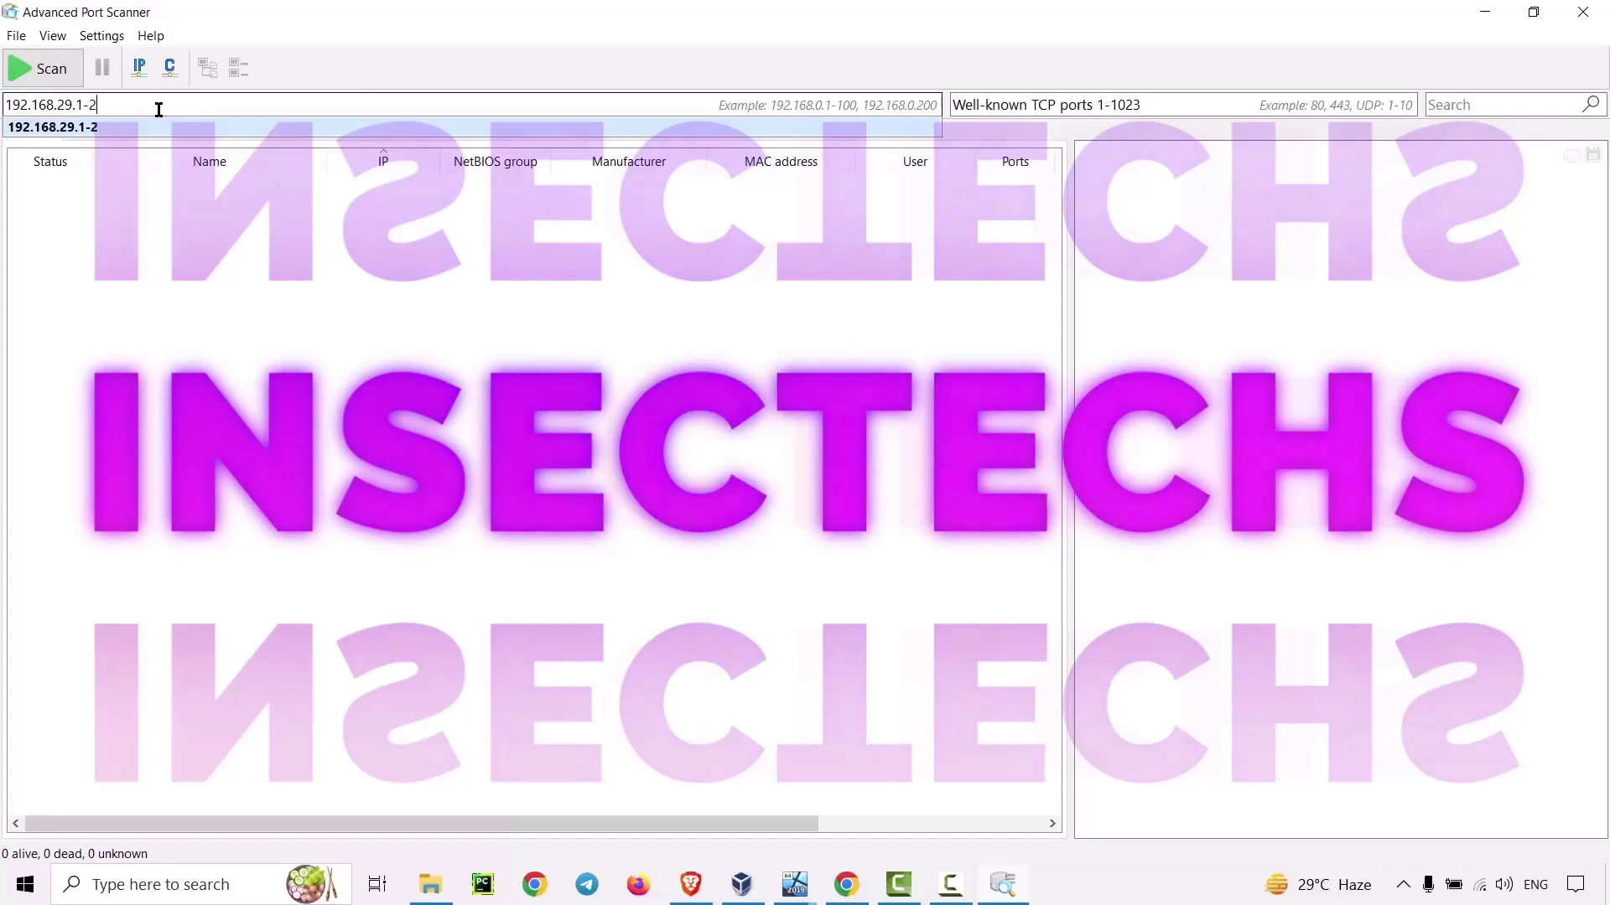
type("00")
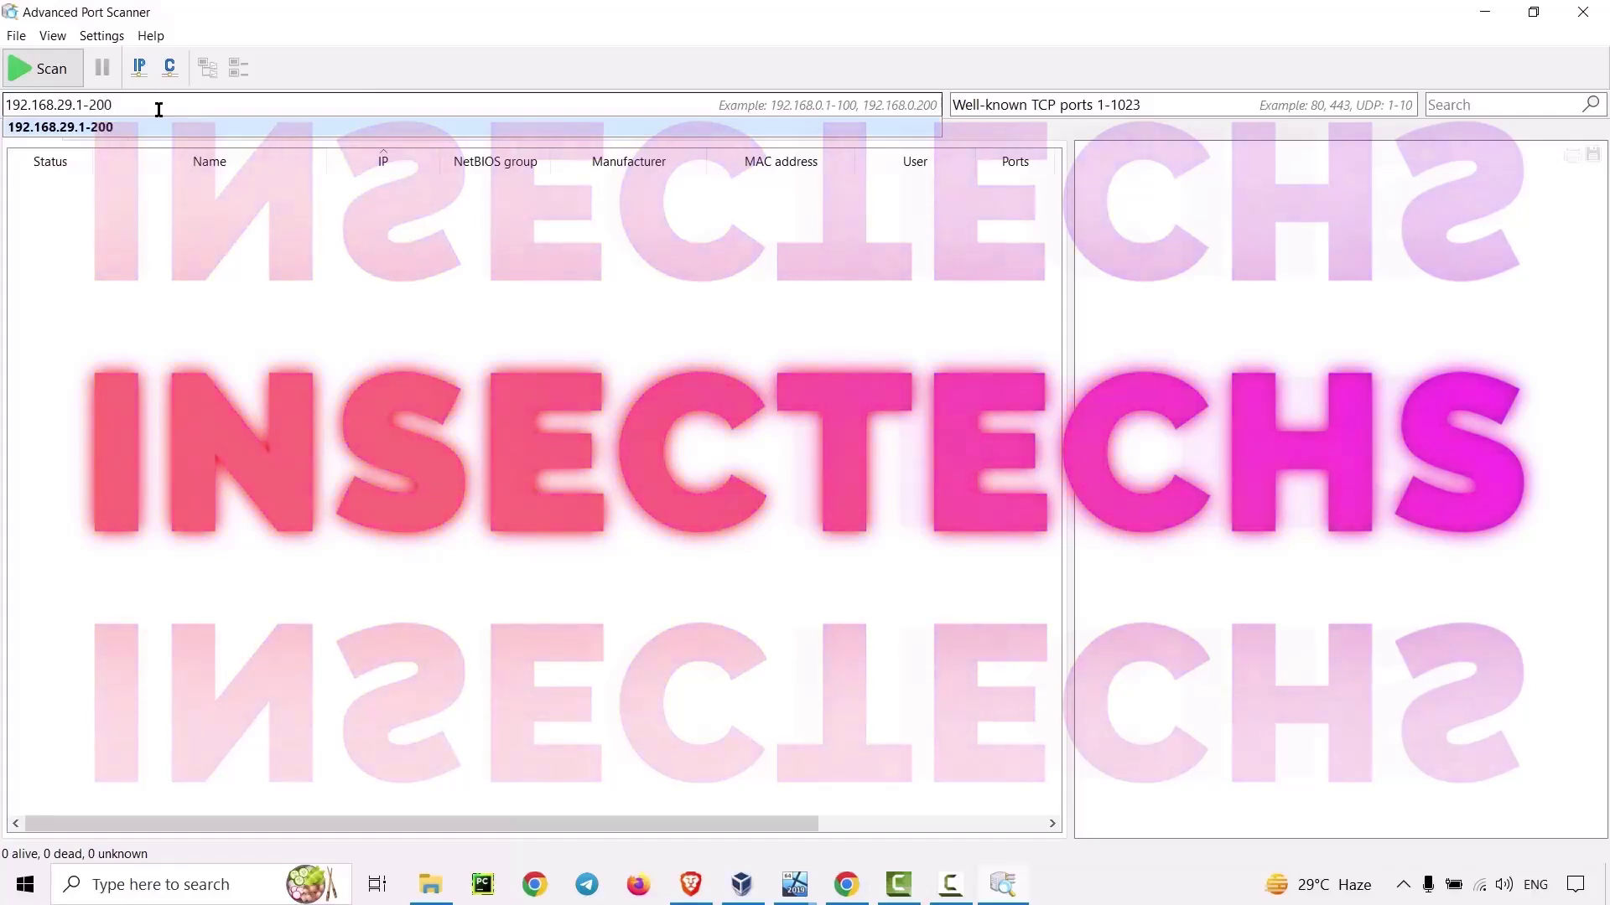
key("BackSpace")
key("BackSpace")
type("3")
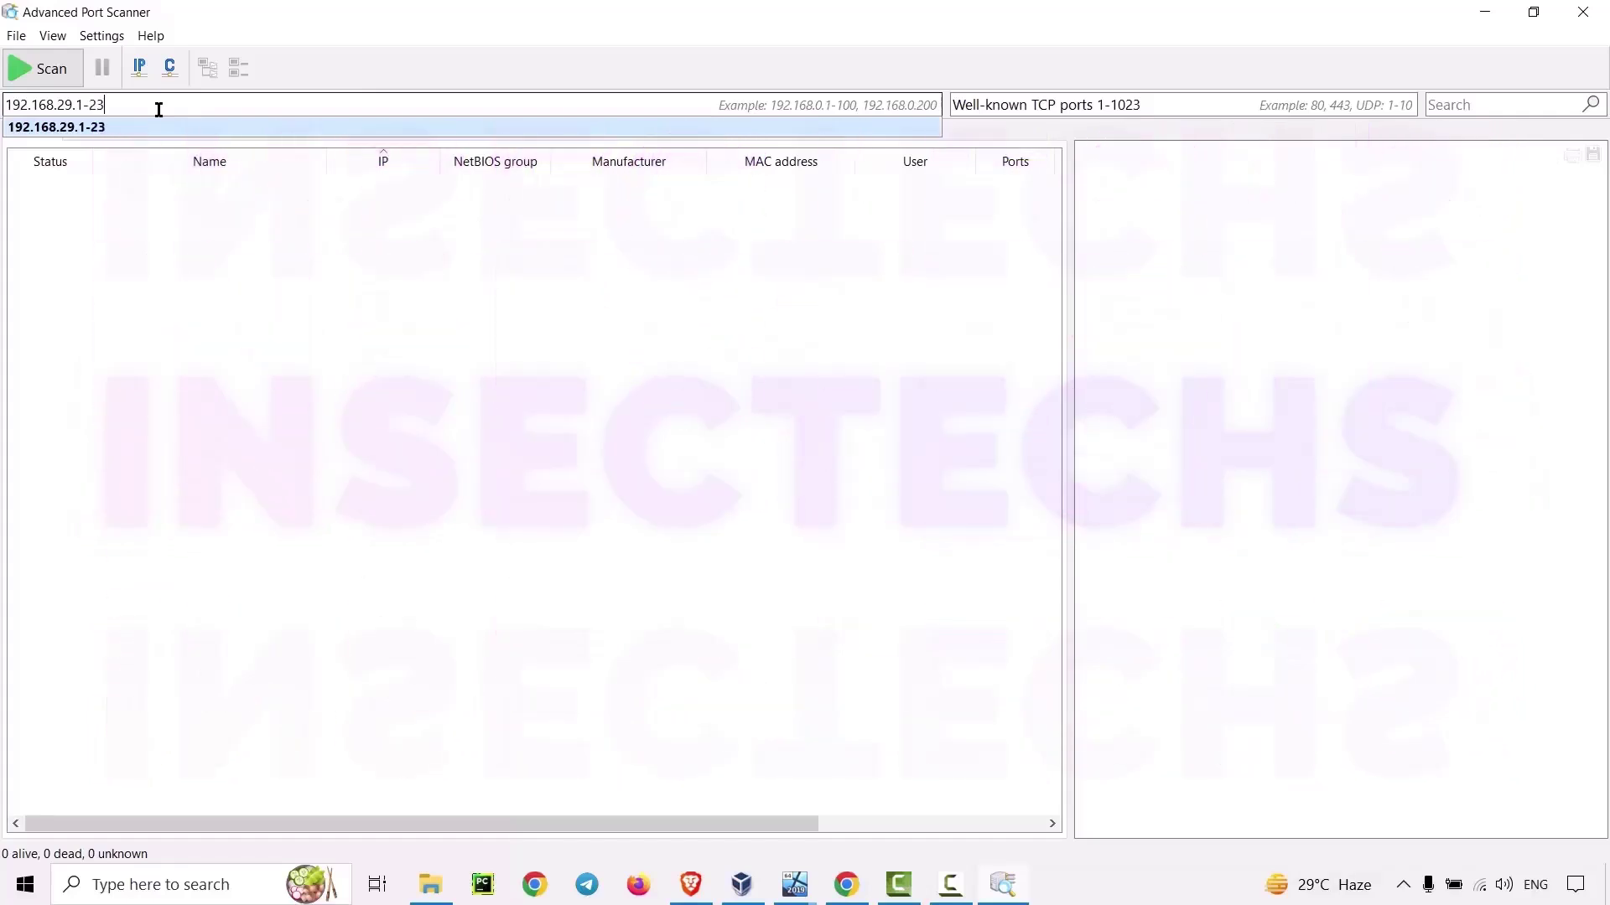
left_click(156, 295)
Check the port and IP range entries, start the scan with well-known TCP ports 1-1023, and slightly widen the host details area
left_click(1113, 106)
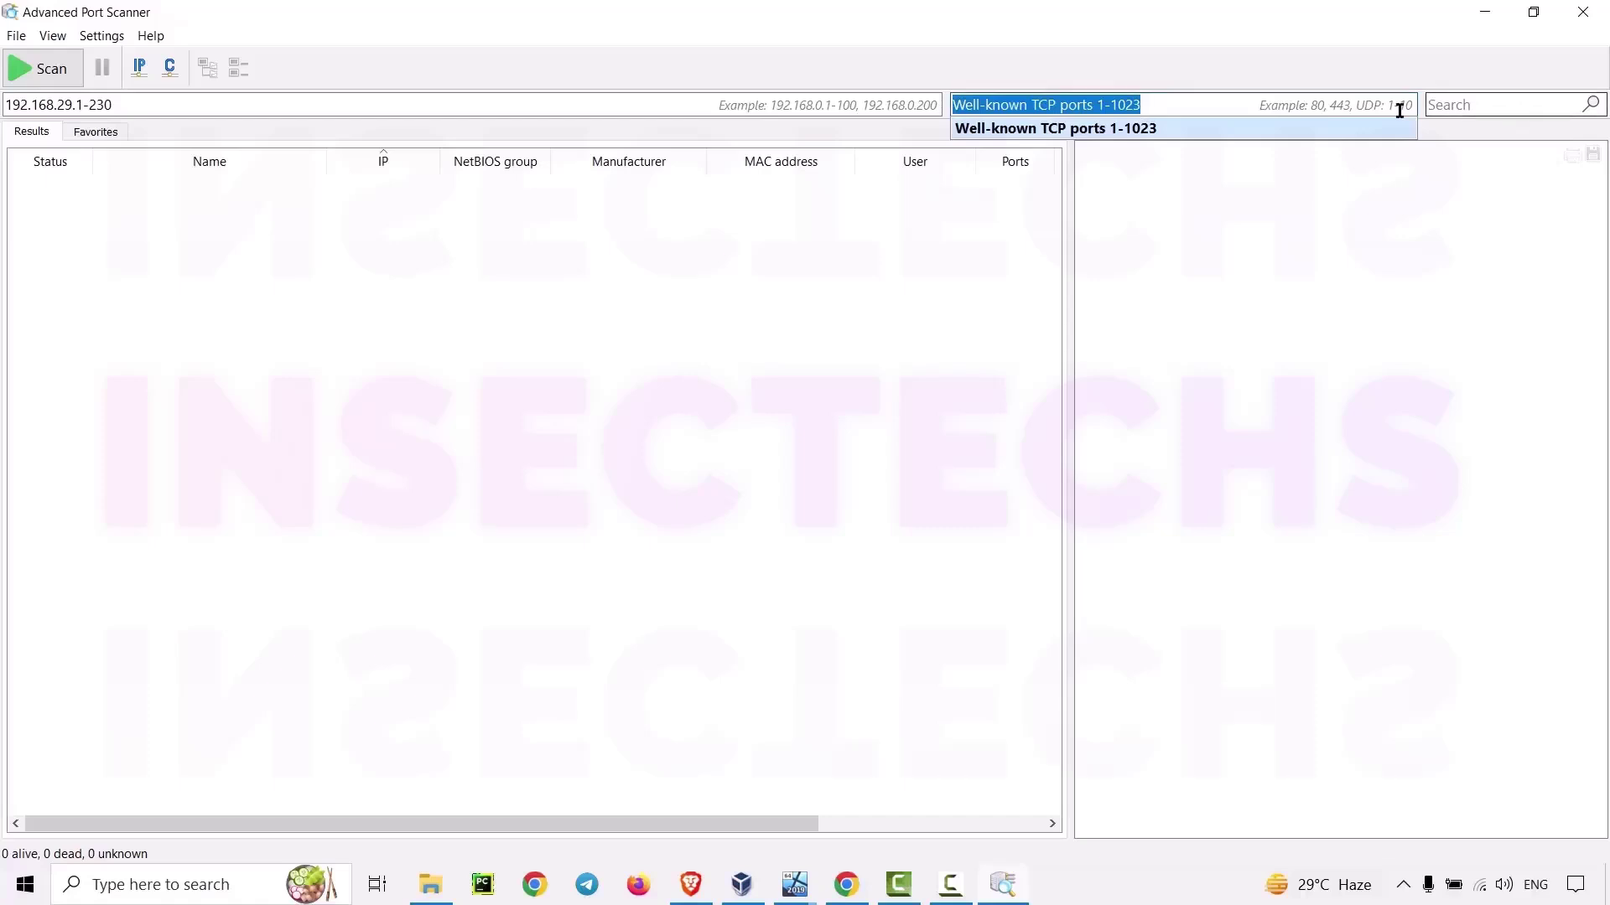
left_click(1314, 107)
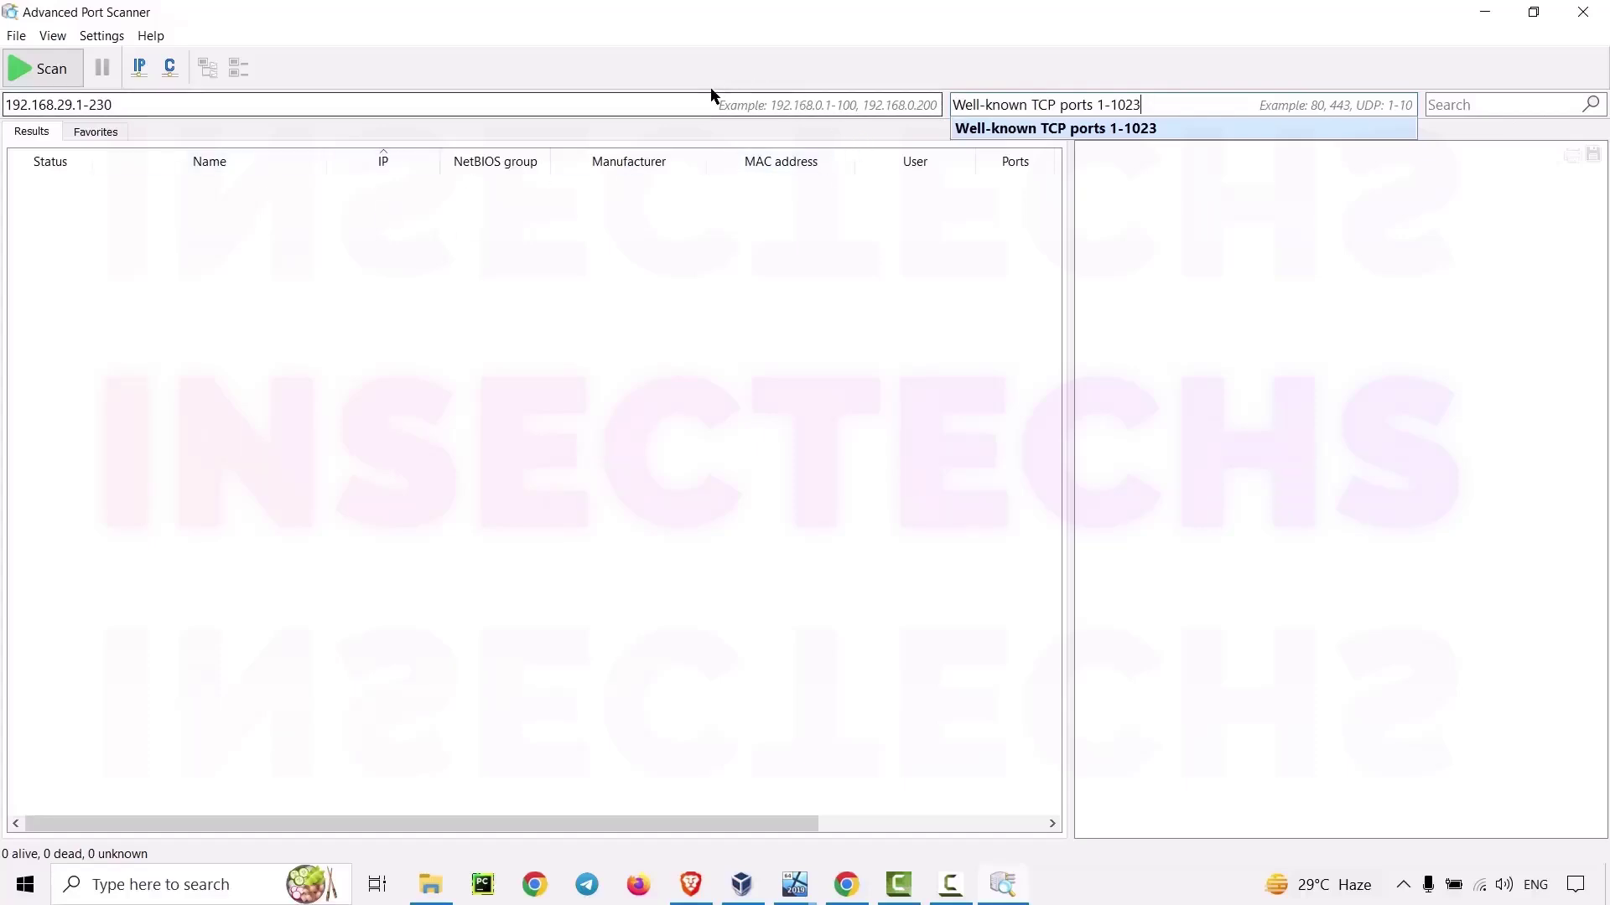
left_click(742, 98)
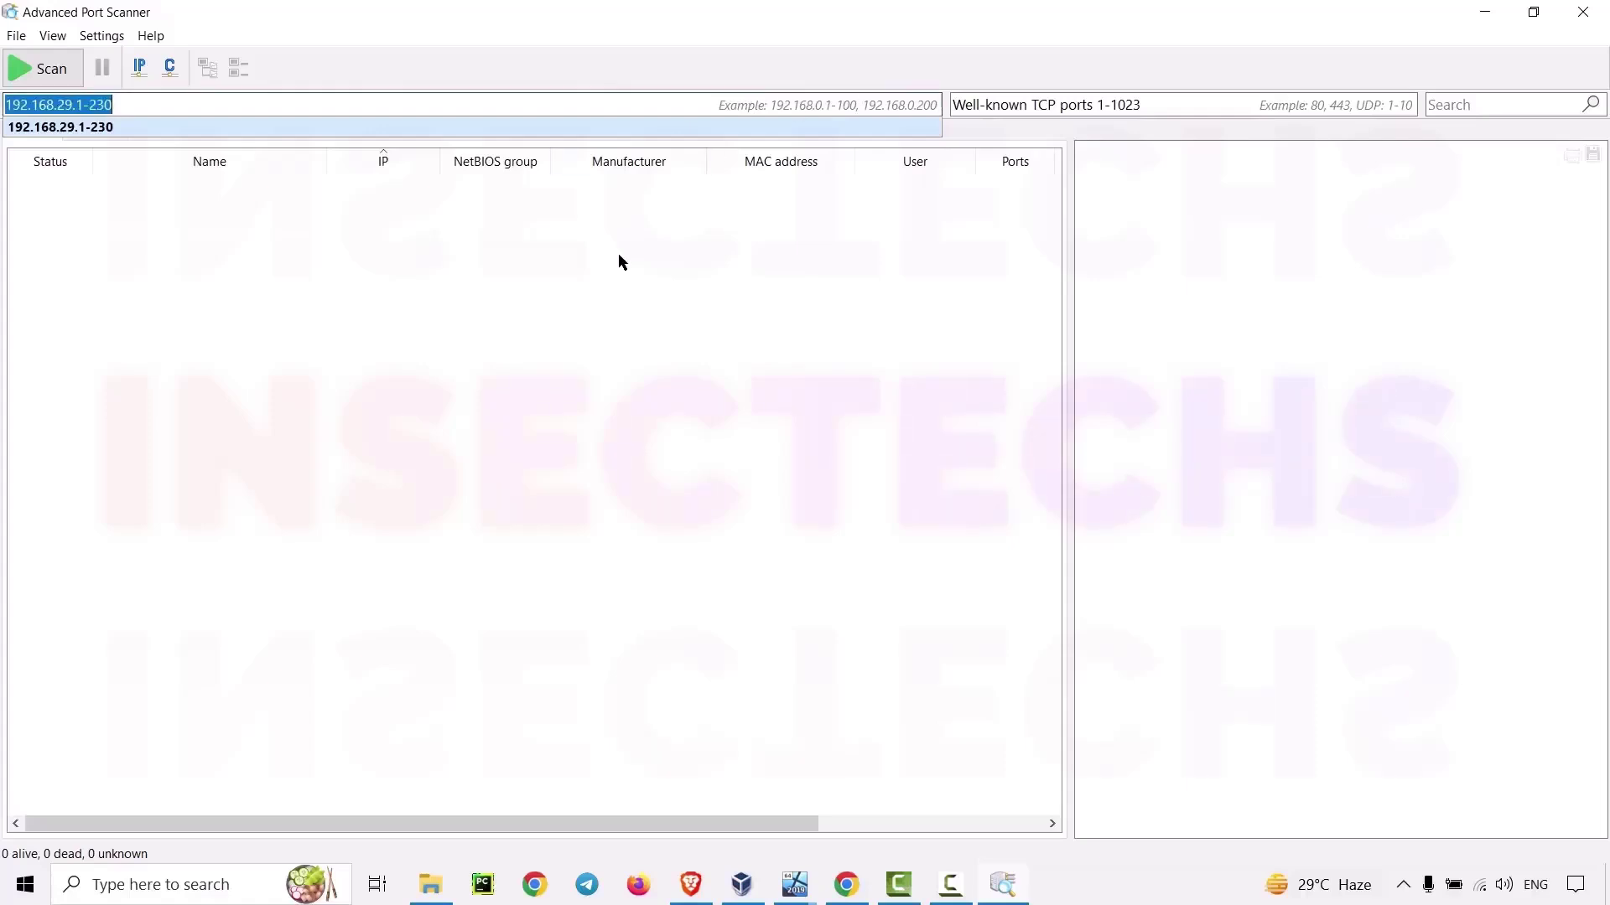
left_click(43, 127)
left_click(40, 68)
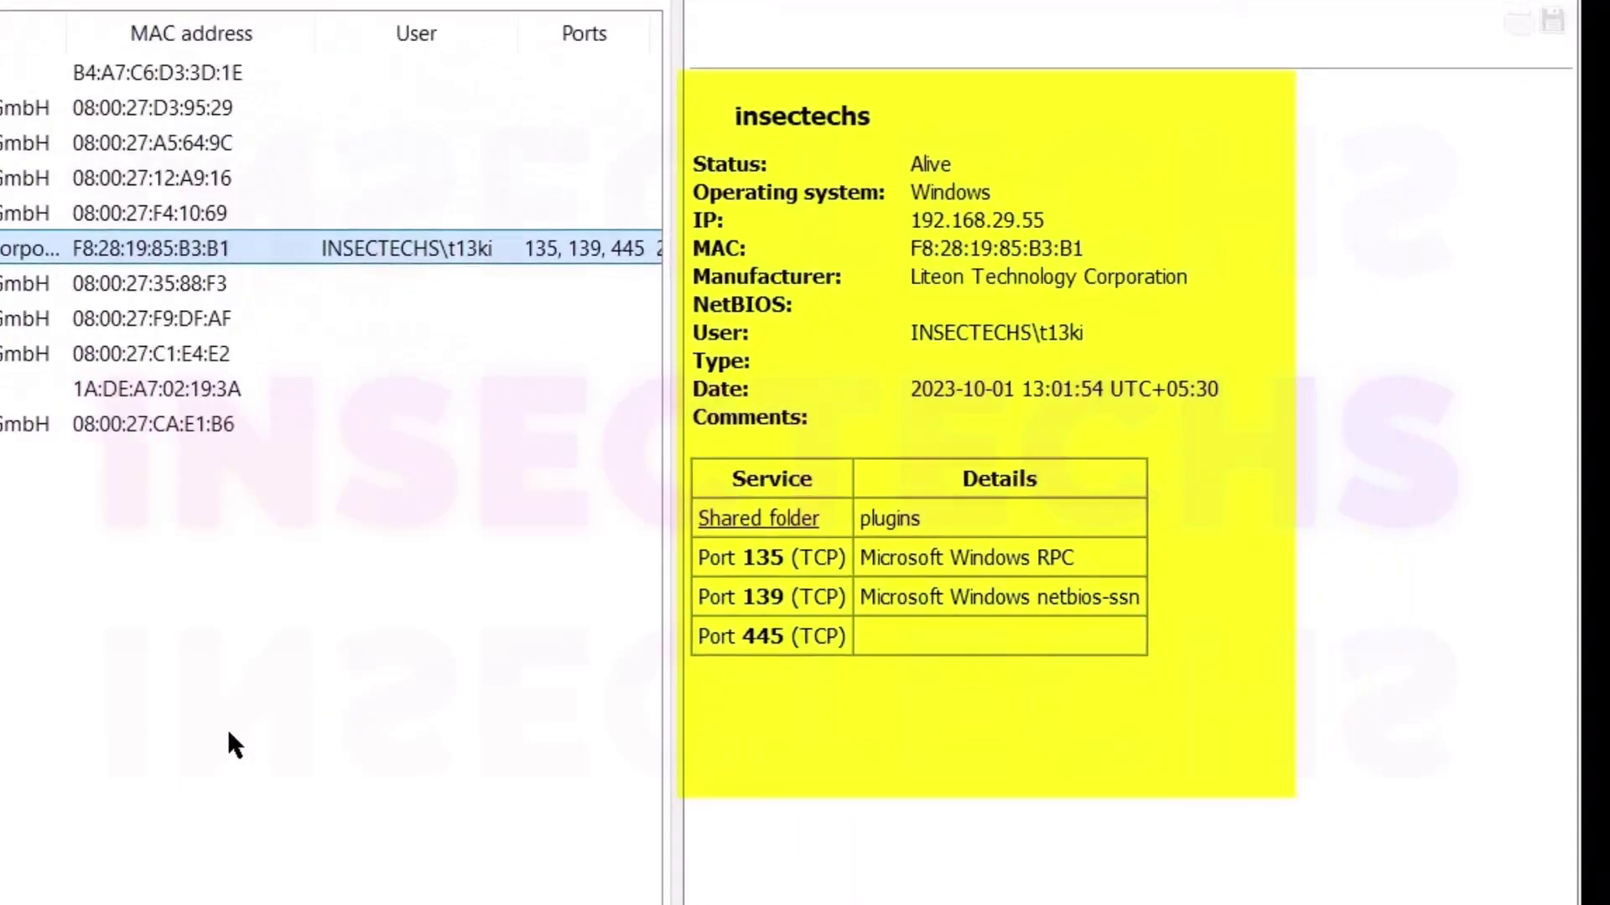
mouse_move(679, 780)
left_mouse_down()
mouse_move(596, 781)
mouse_move(663, 780)
left_mouse_up()
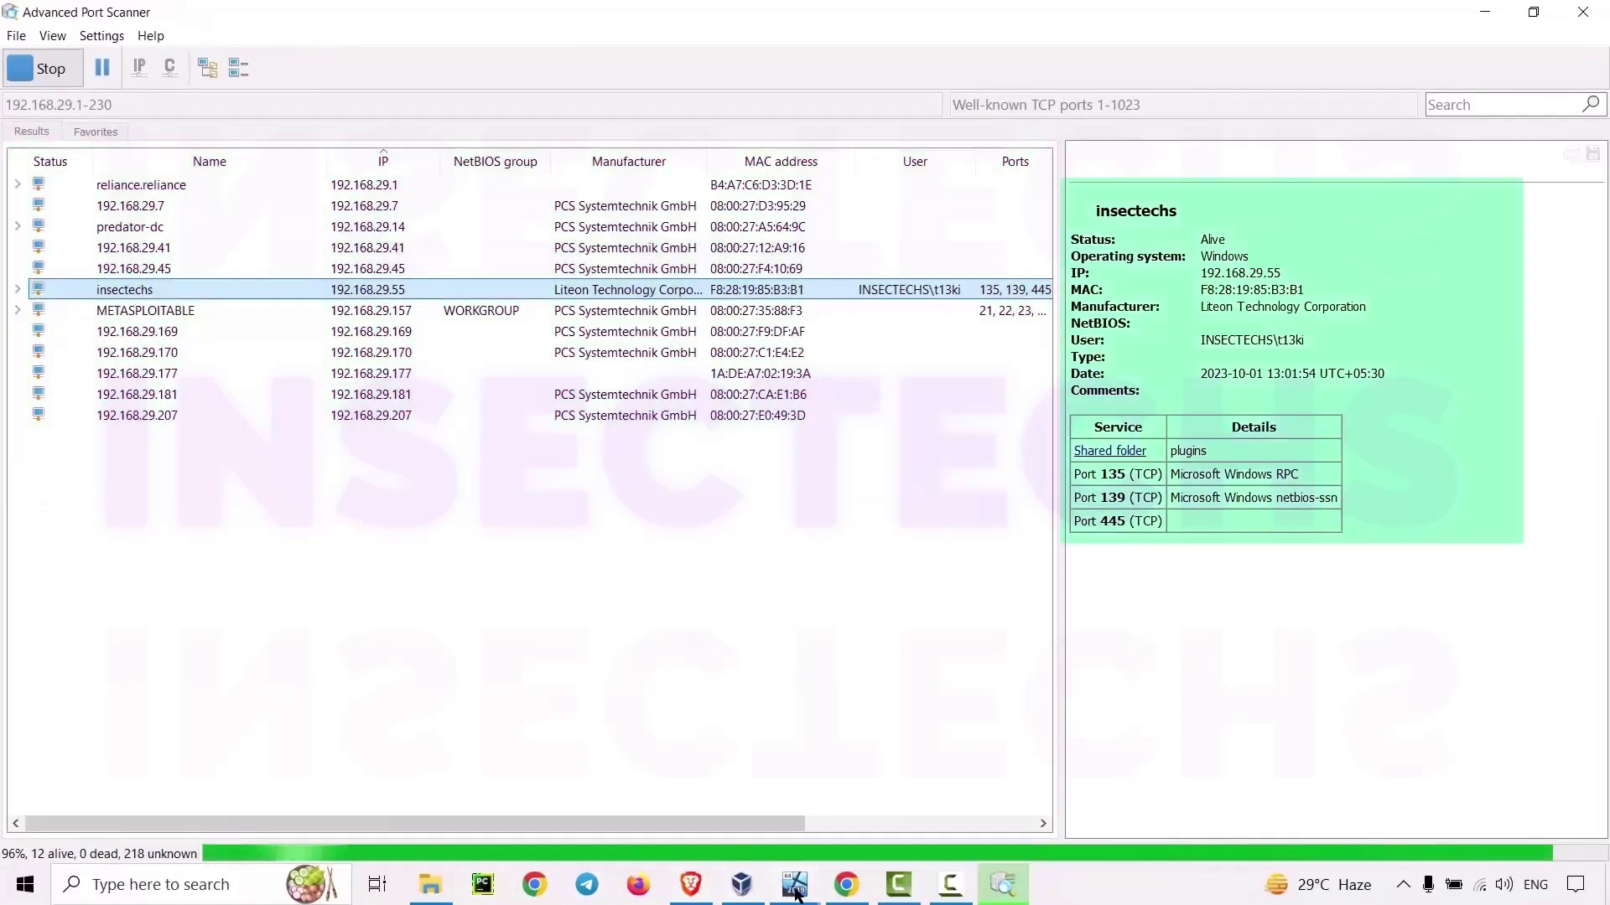
Preview the running virtual machine windows while the scan continues
left_click(796, 895)
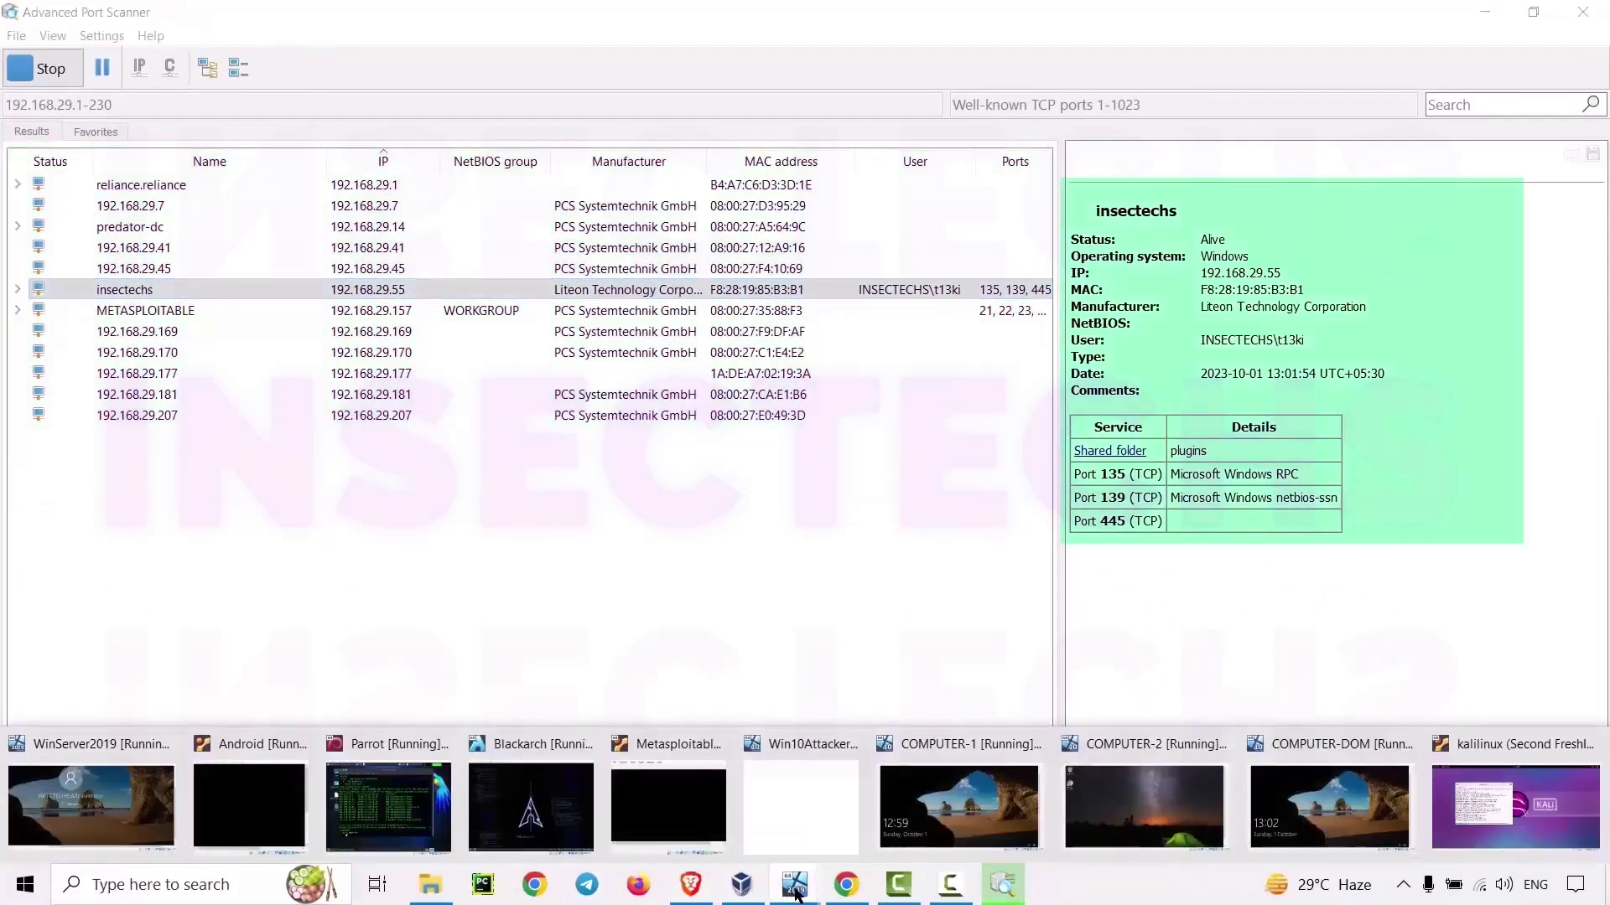
left_click(796, 895)
left_click(796, 896)
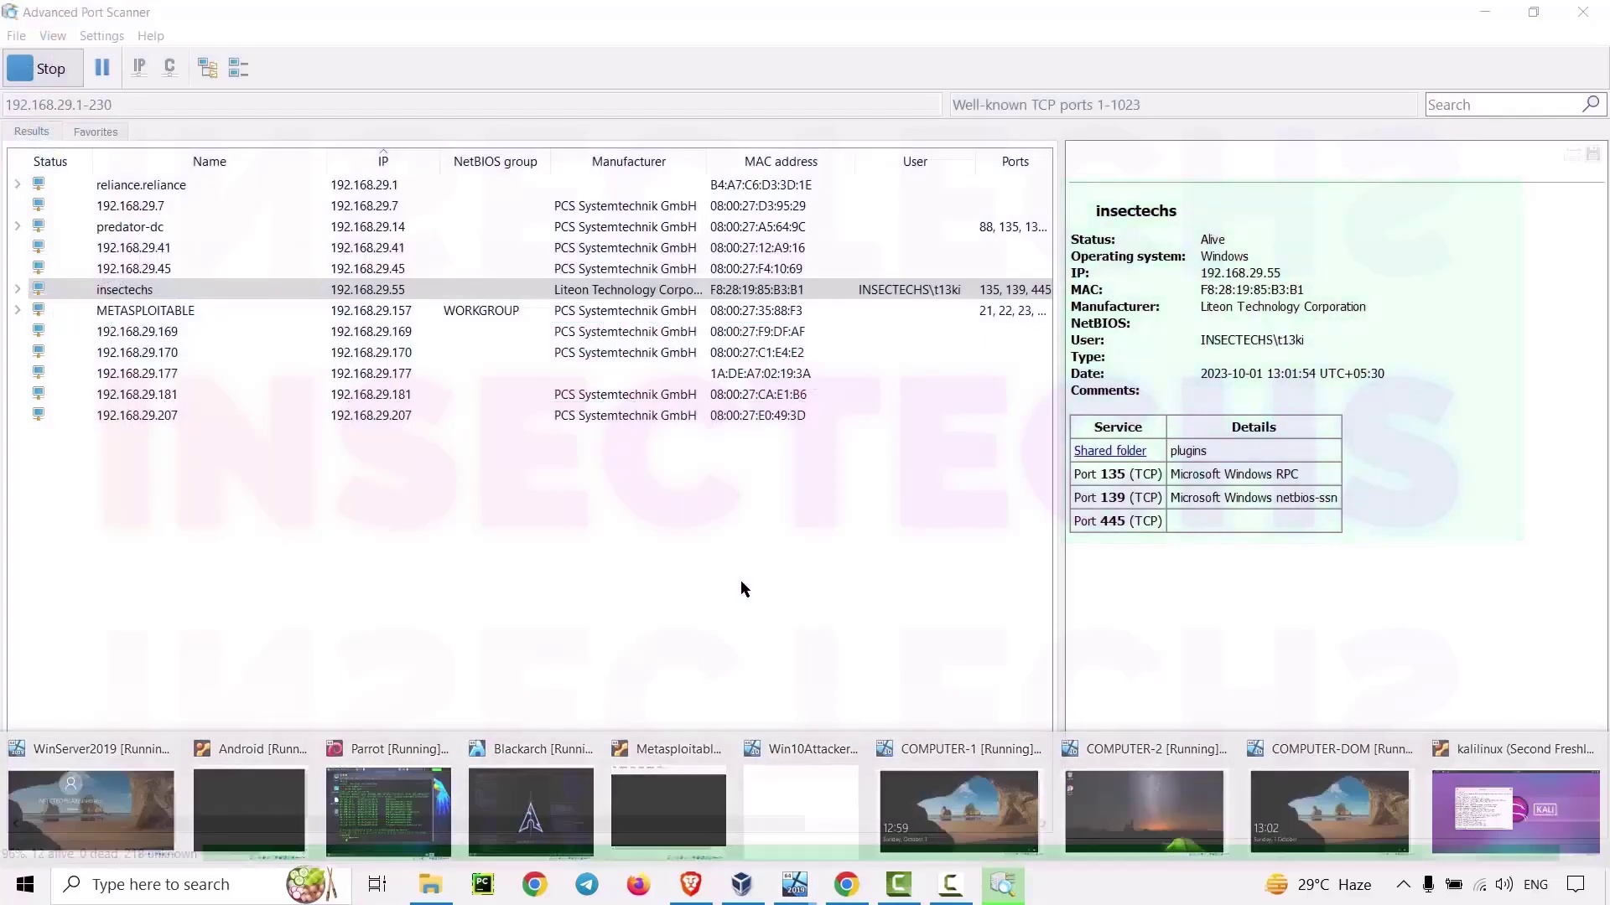
left_click(741, 580)
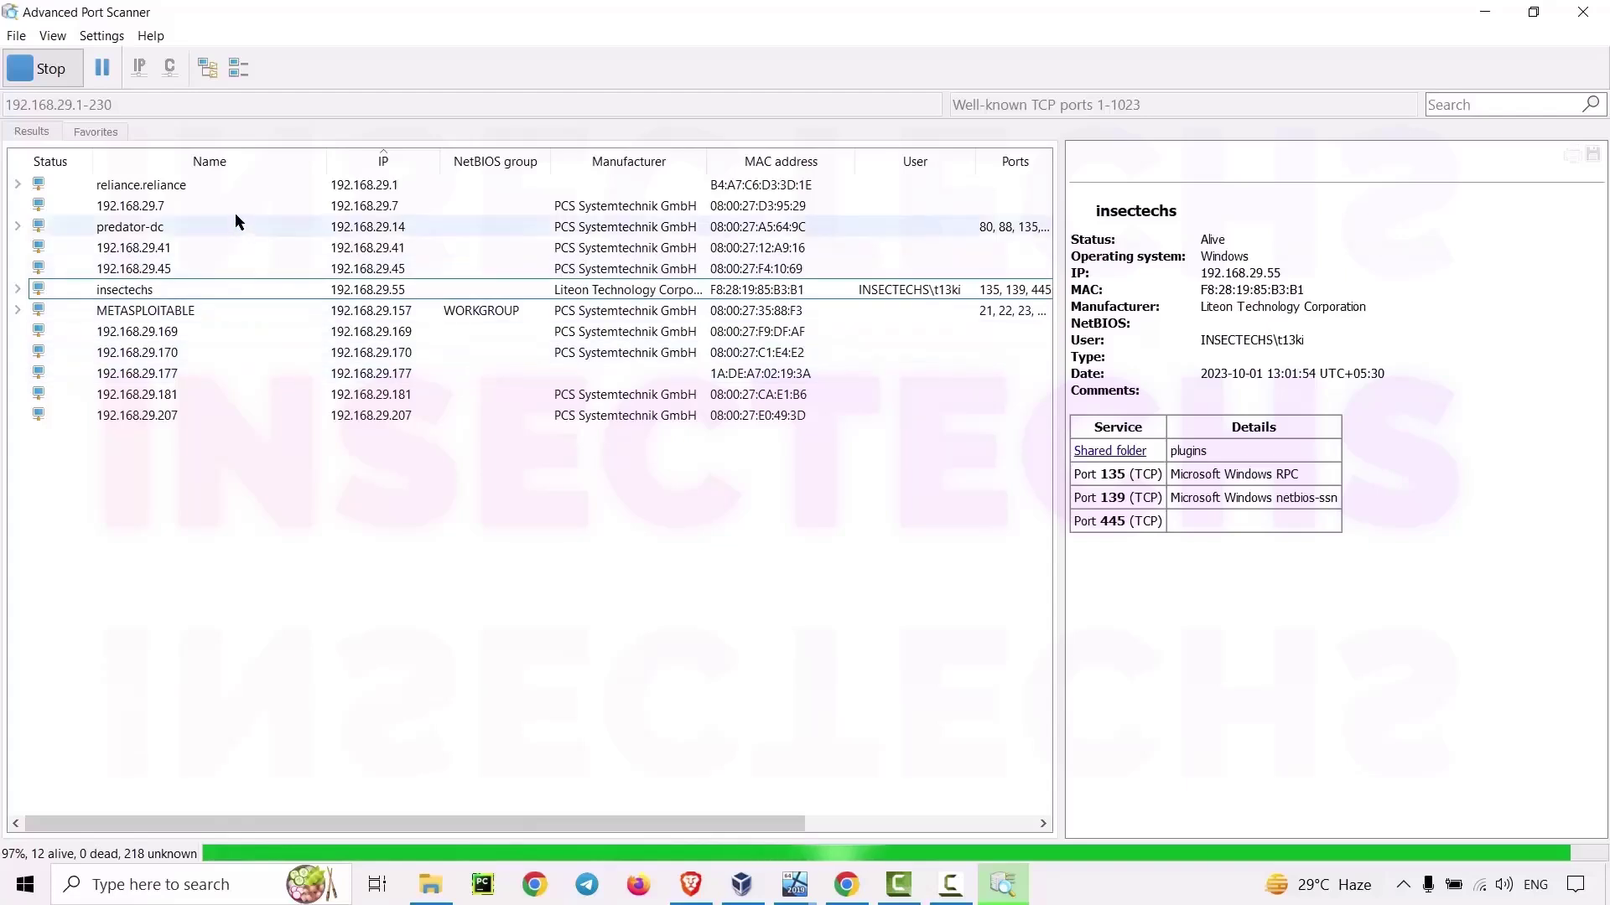
Examine the name, IP, MAC address, manufacturer and service details of hosts reliance.reliance and 192.168.29.7
left_click(228, 183)
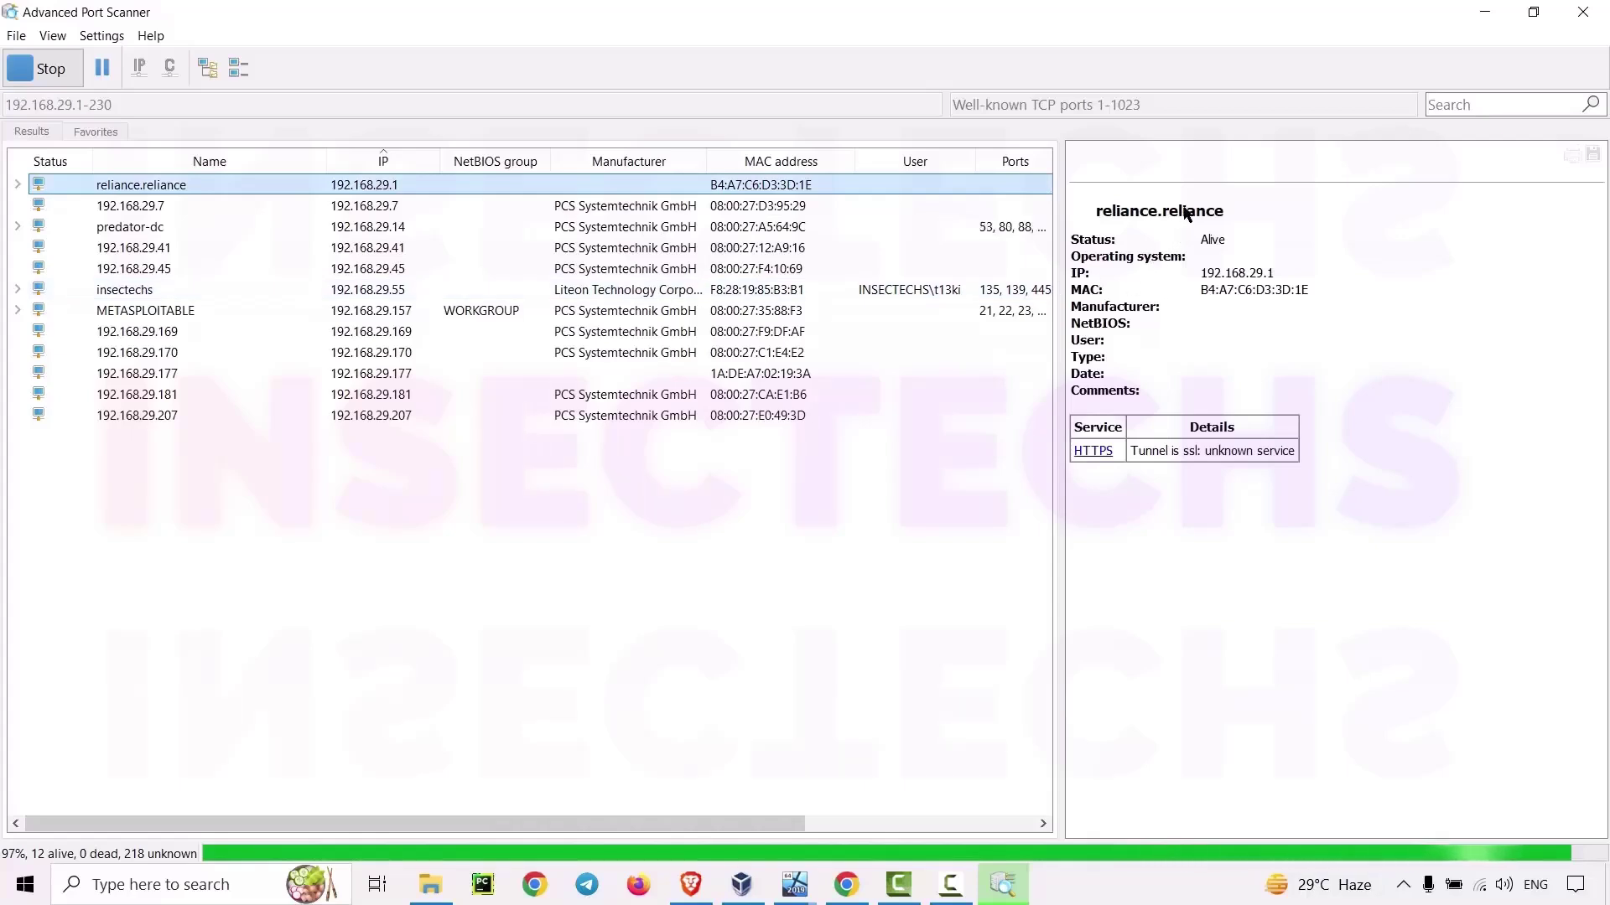
left_click_drag(1228, 210, 1084, 216)
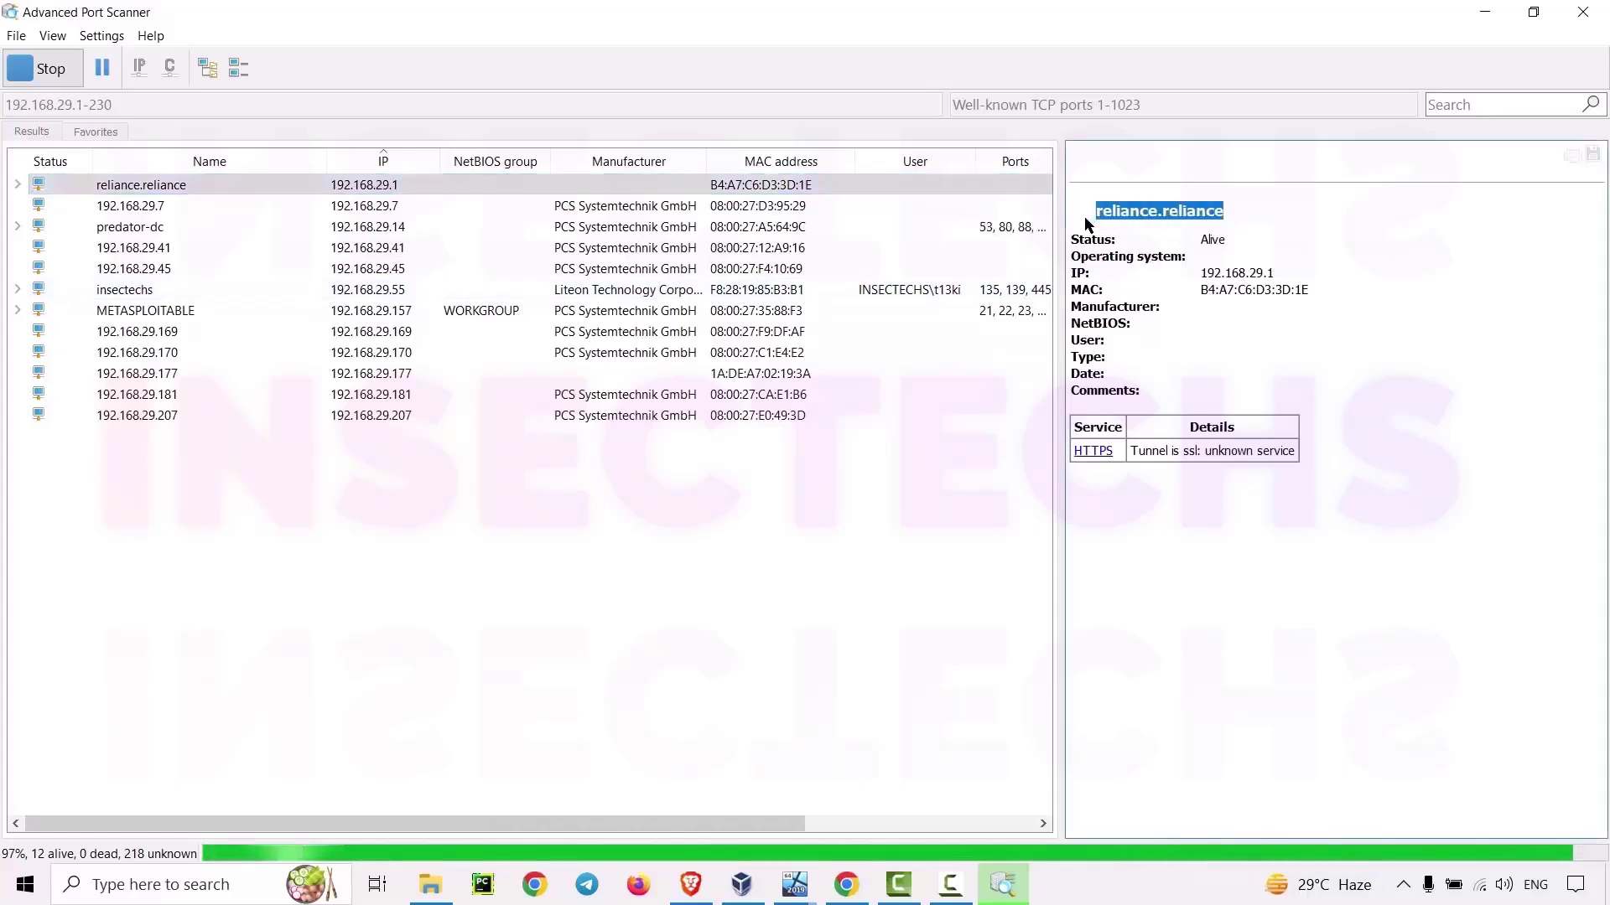
left_click(1223, 243)
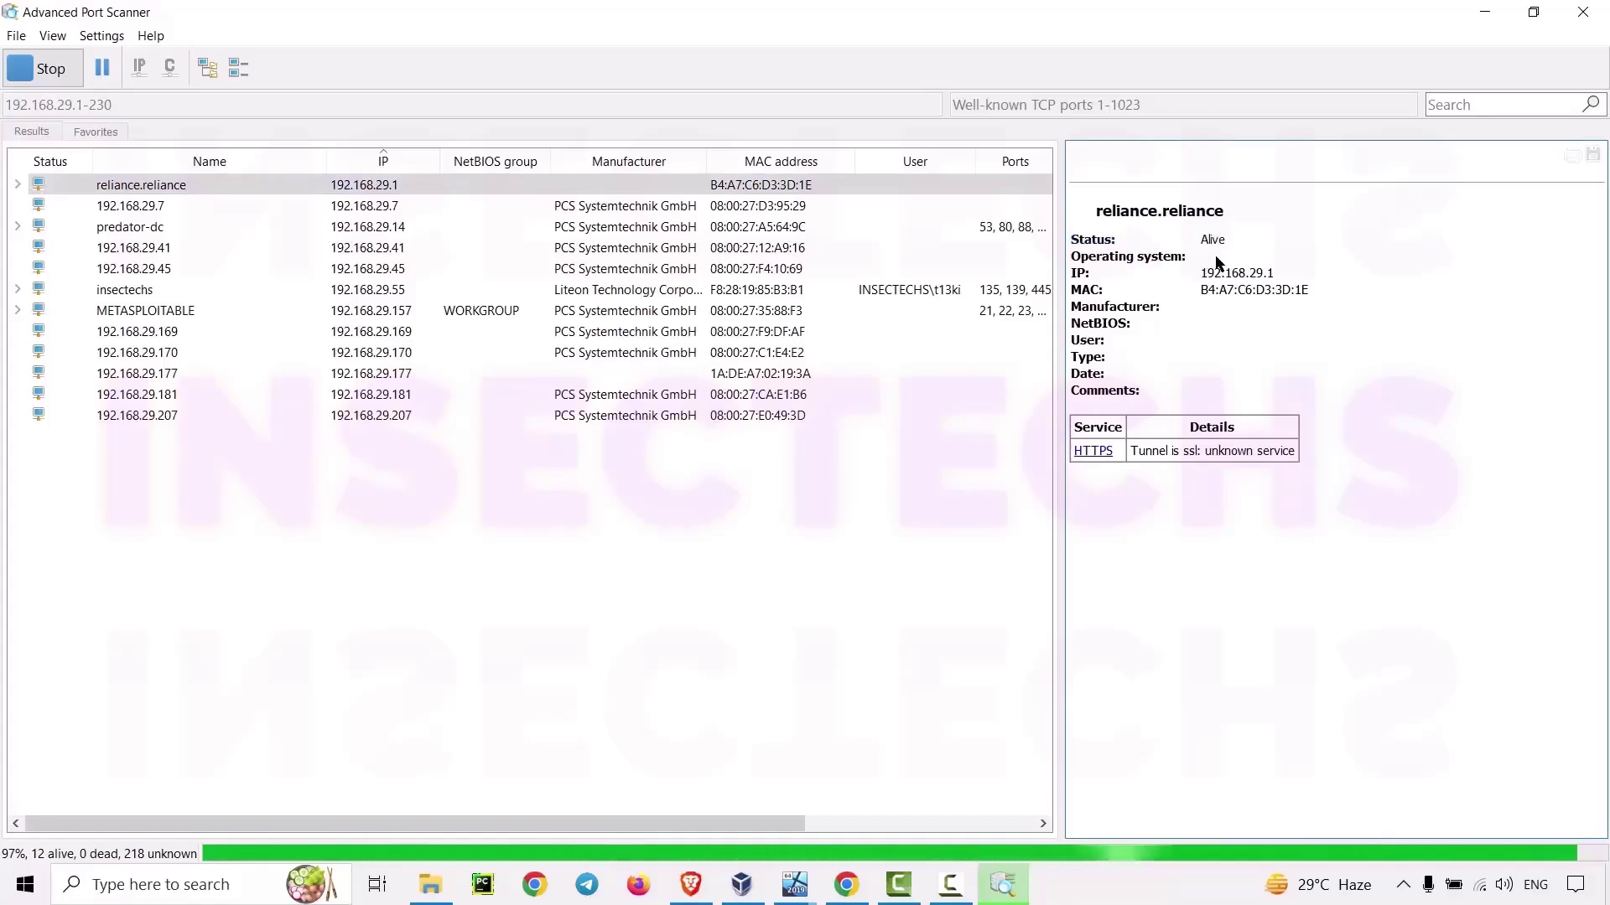
left_click_drag(1198, 270, 1299, 295)
left_click(1170, 304)
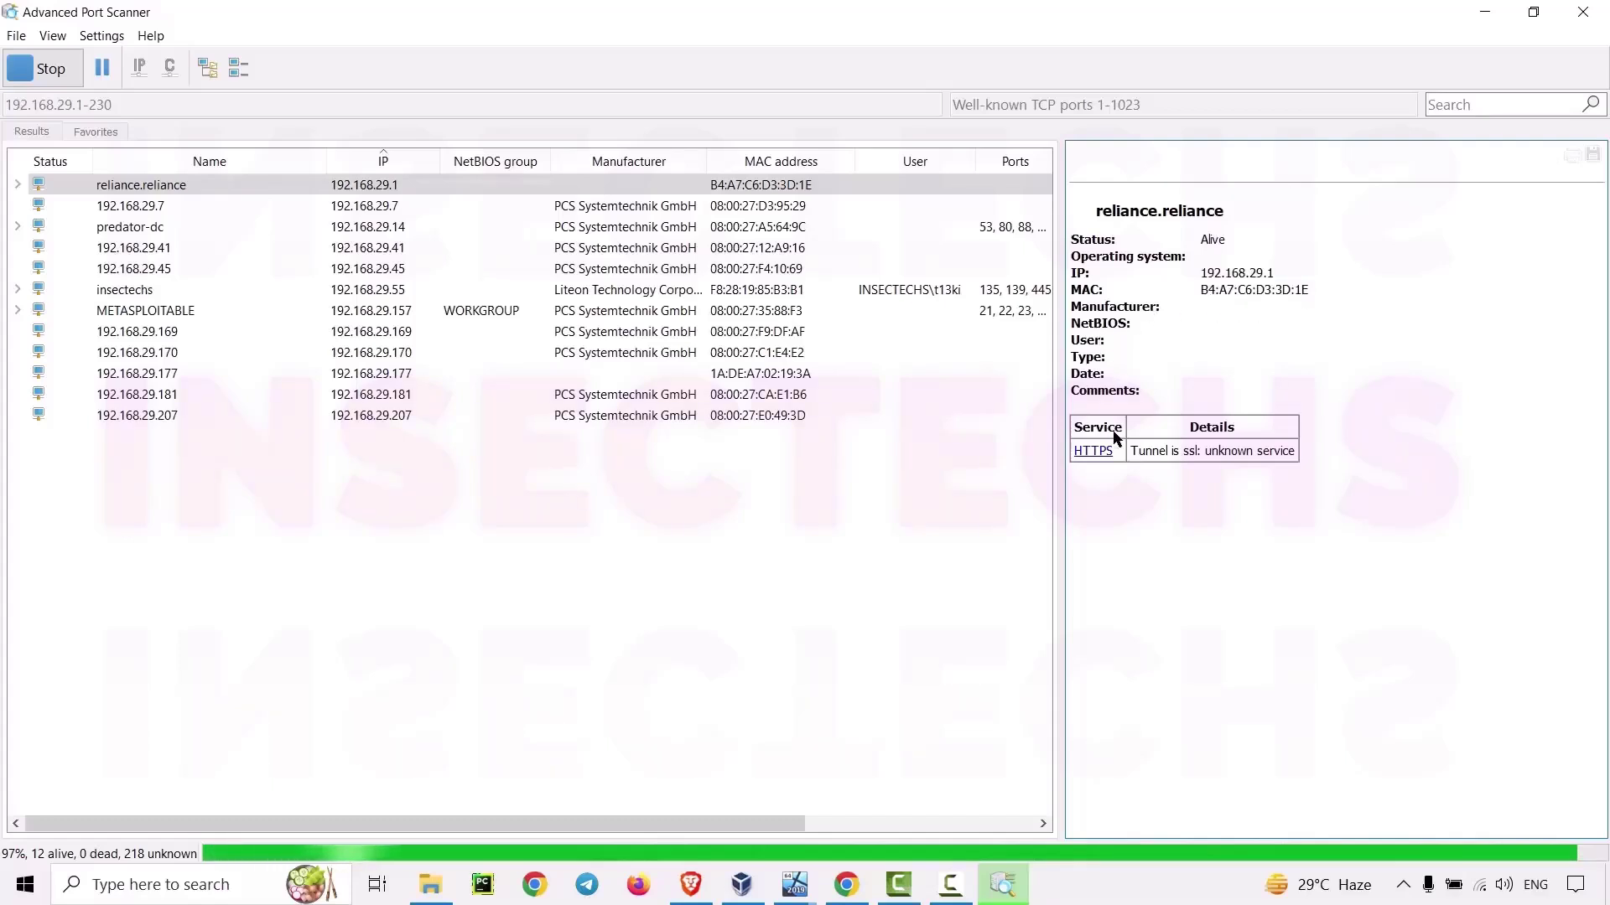
left_click(970, 207)
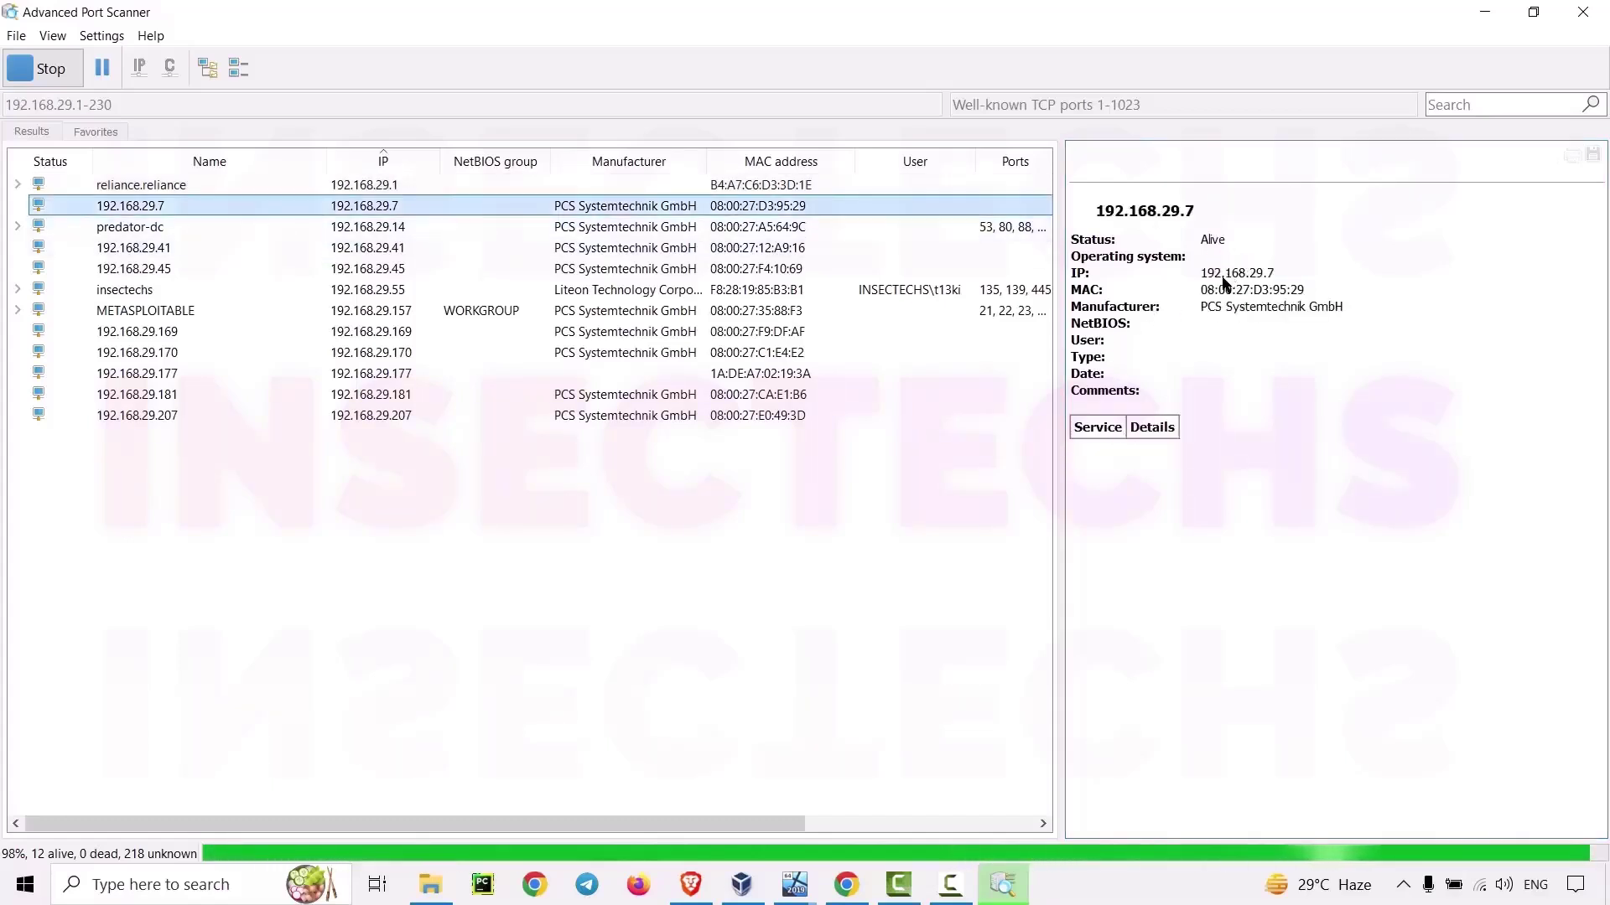
left_click_drag(1201, 270, 1296, 317)
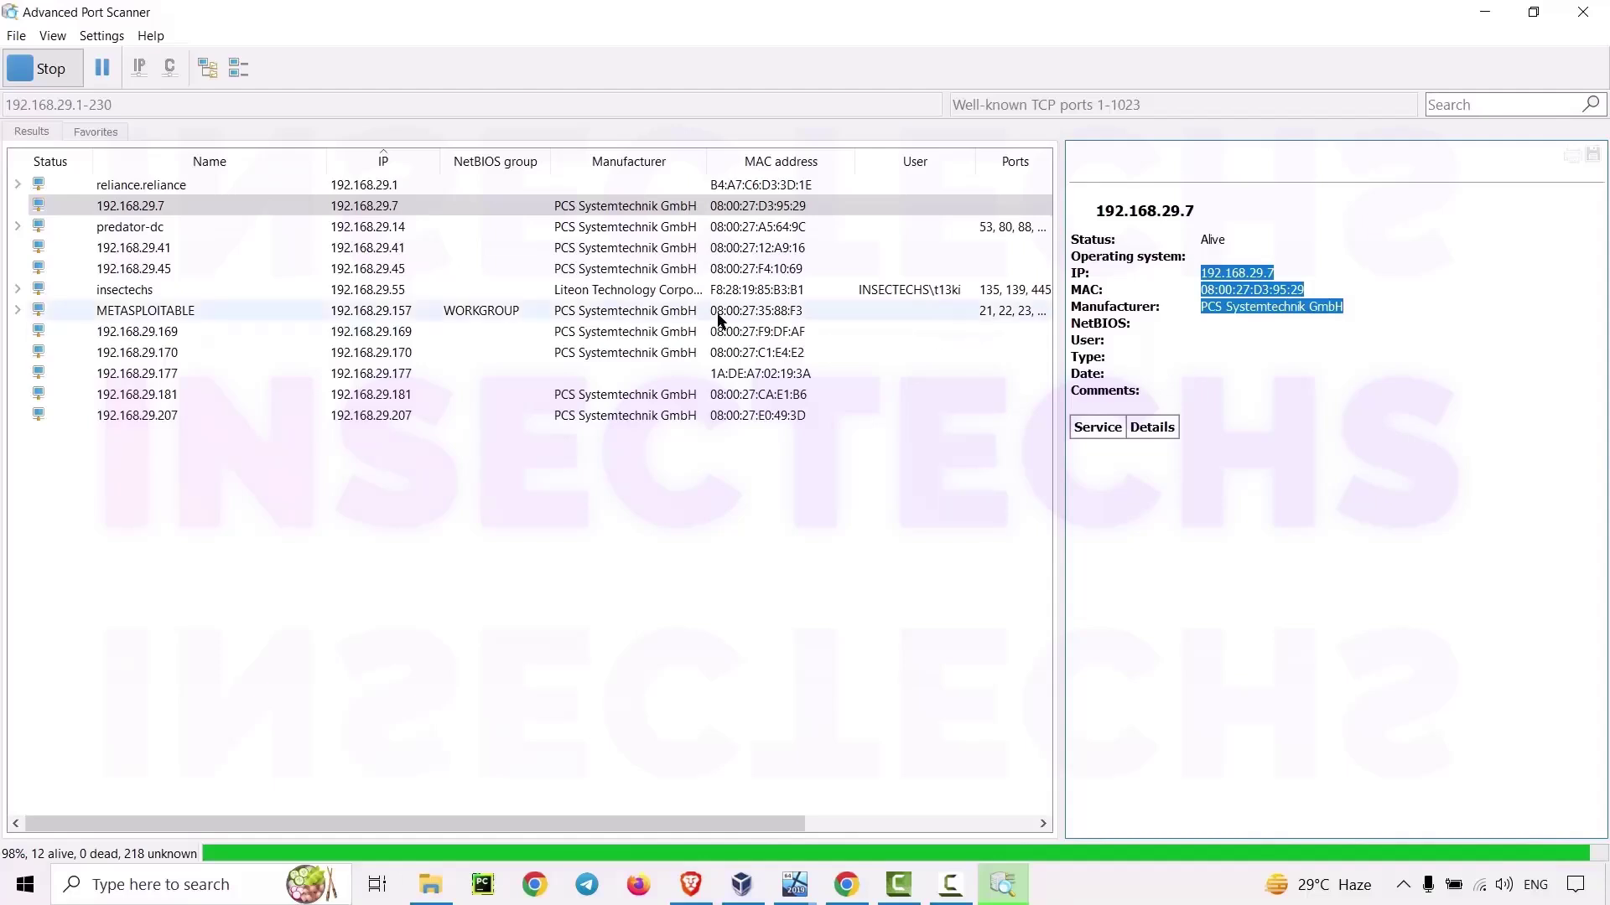
Examine the predator-dc host's operating system, IP, MAC address, manufacturer, NetBIOS name and list of TCP ports
left_click(428, 235)
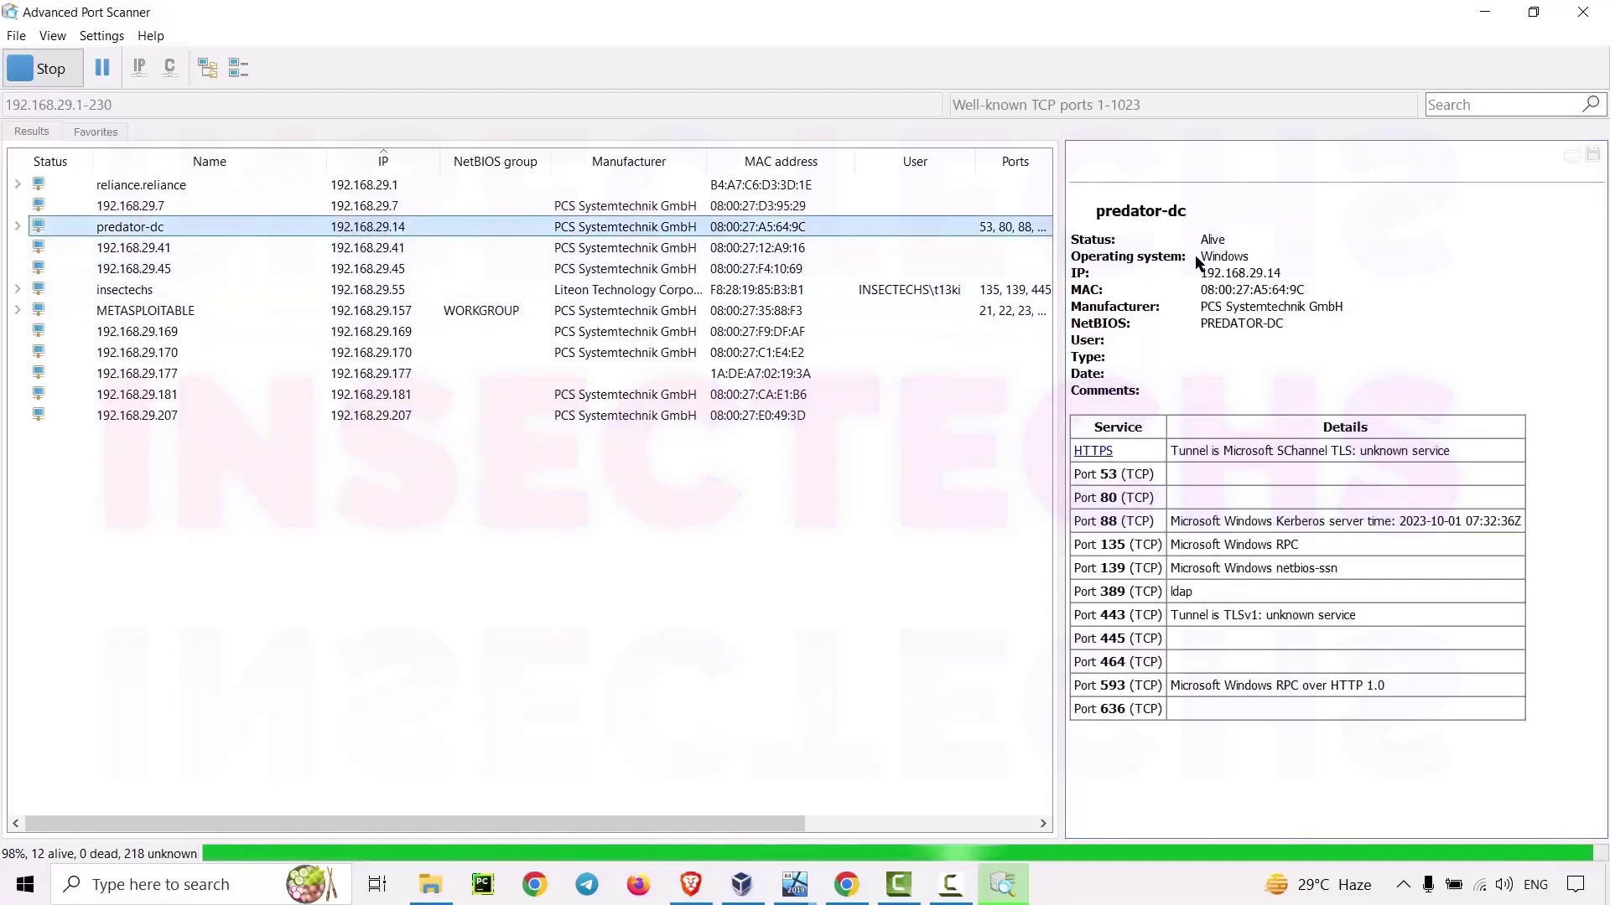
left_click_drag(1201, 255, 1258, 262)
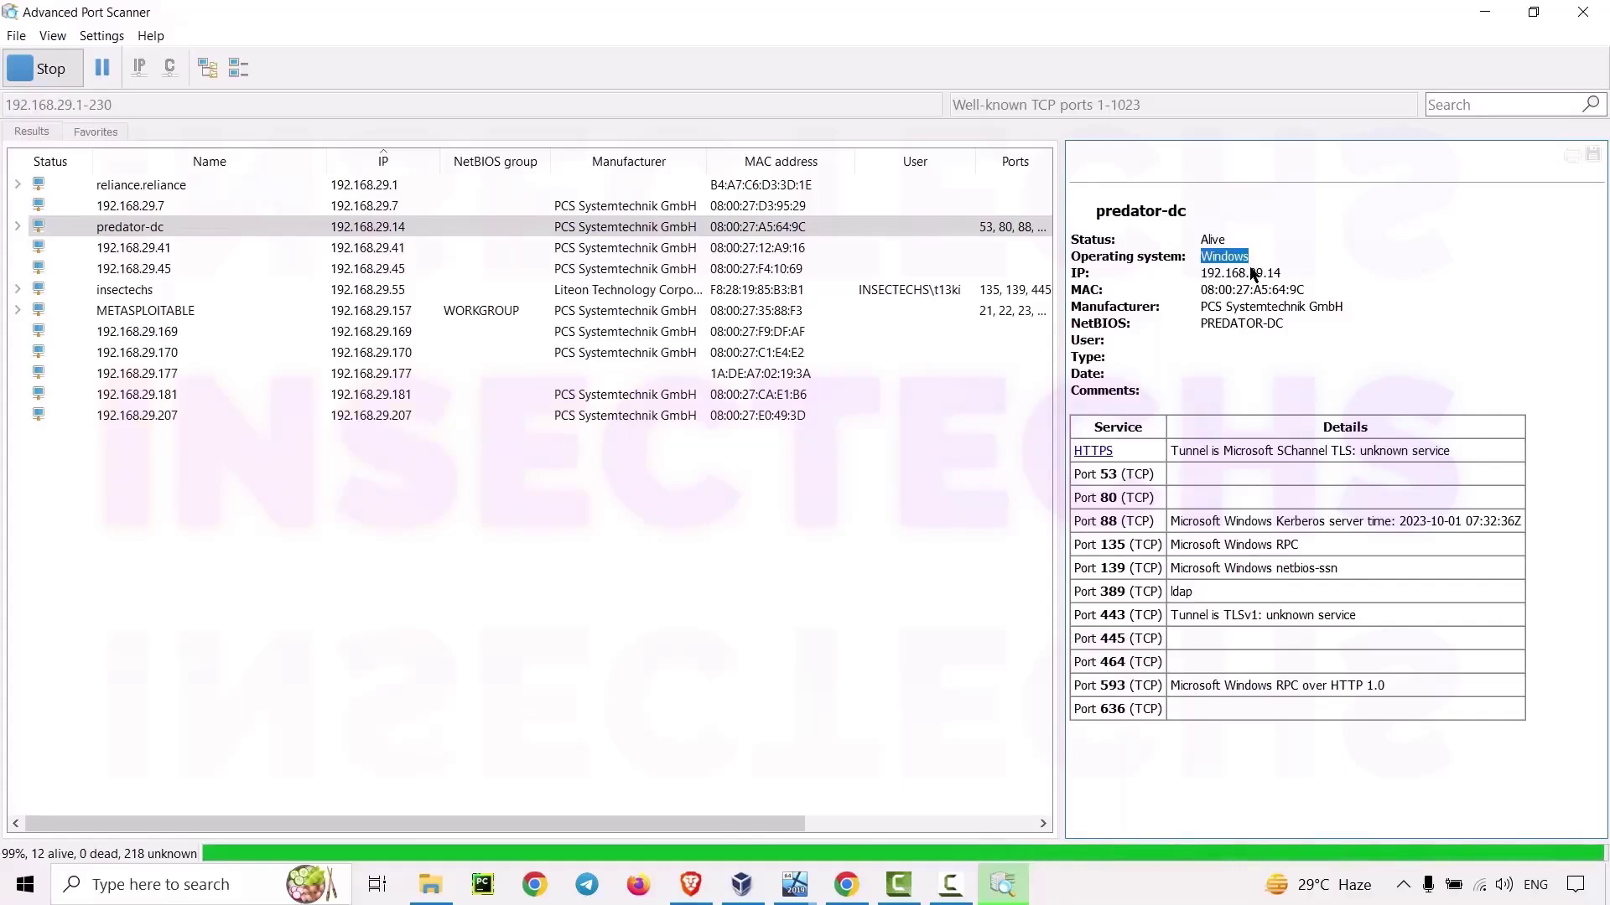
left_click(1210, 241)
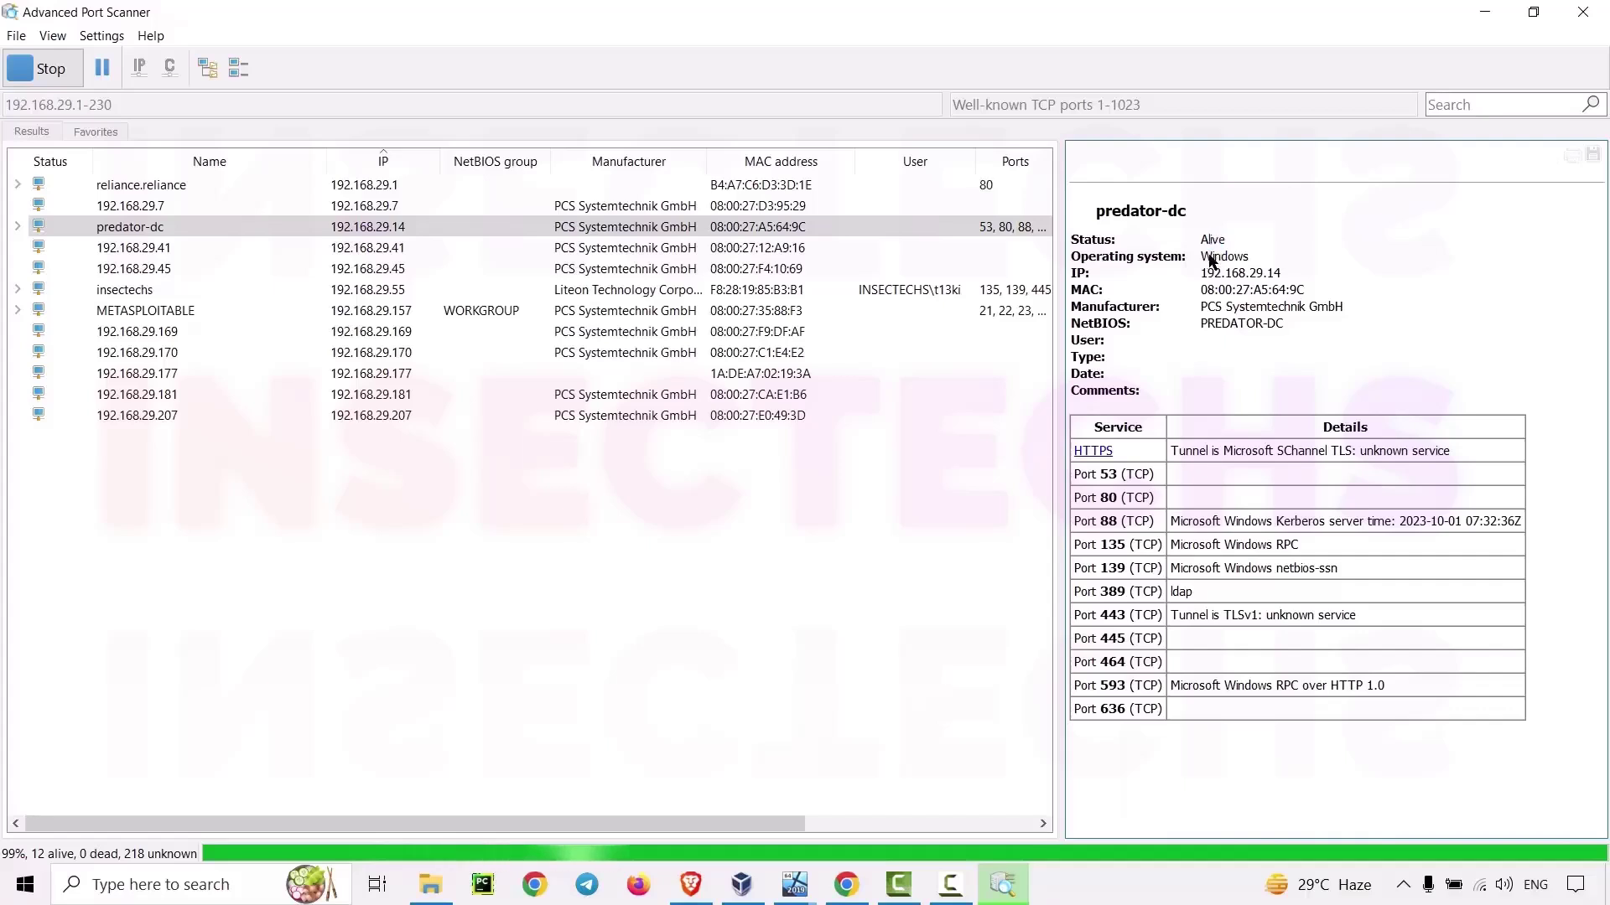
double_click(1215, 274)
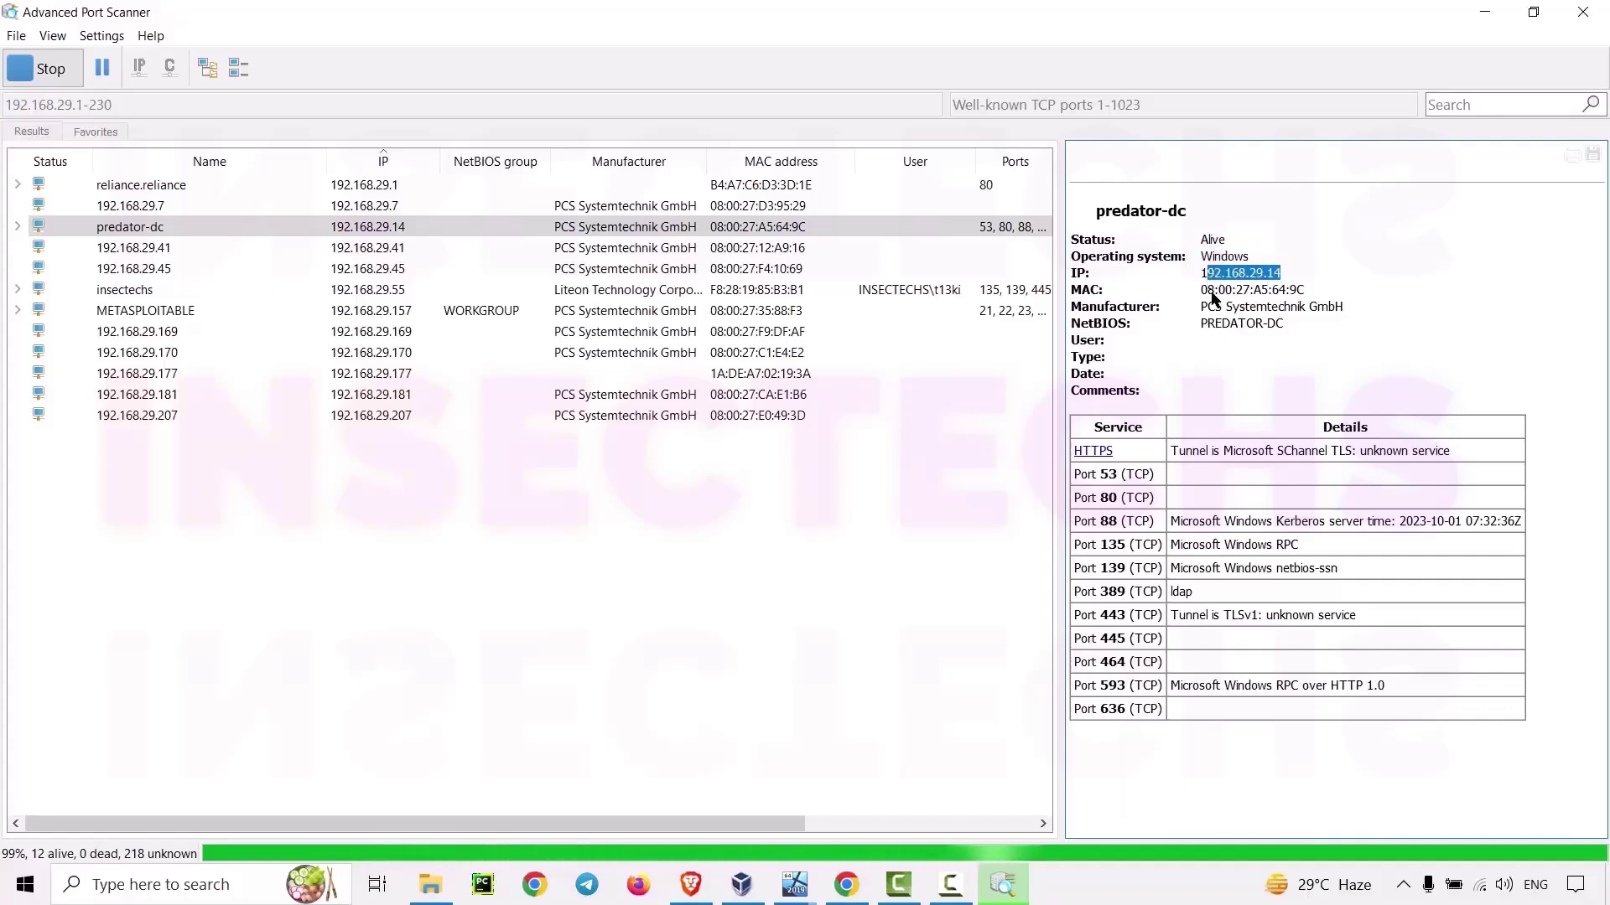
left_click_drag(1208, 290, 1310, 293)
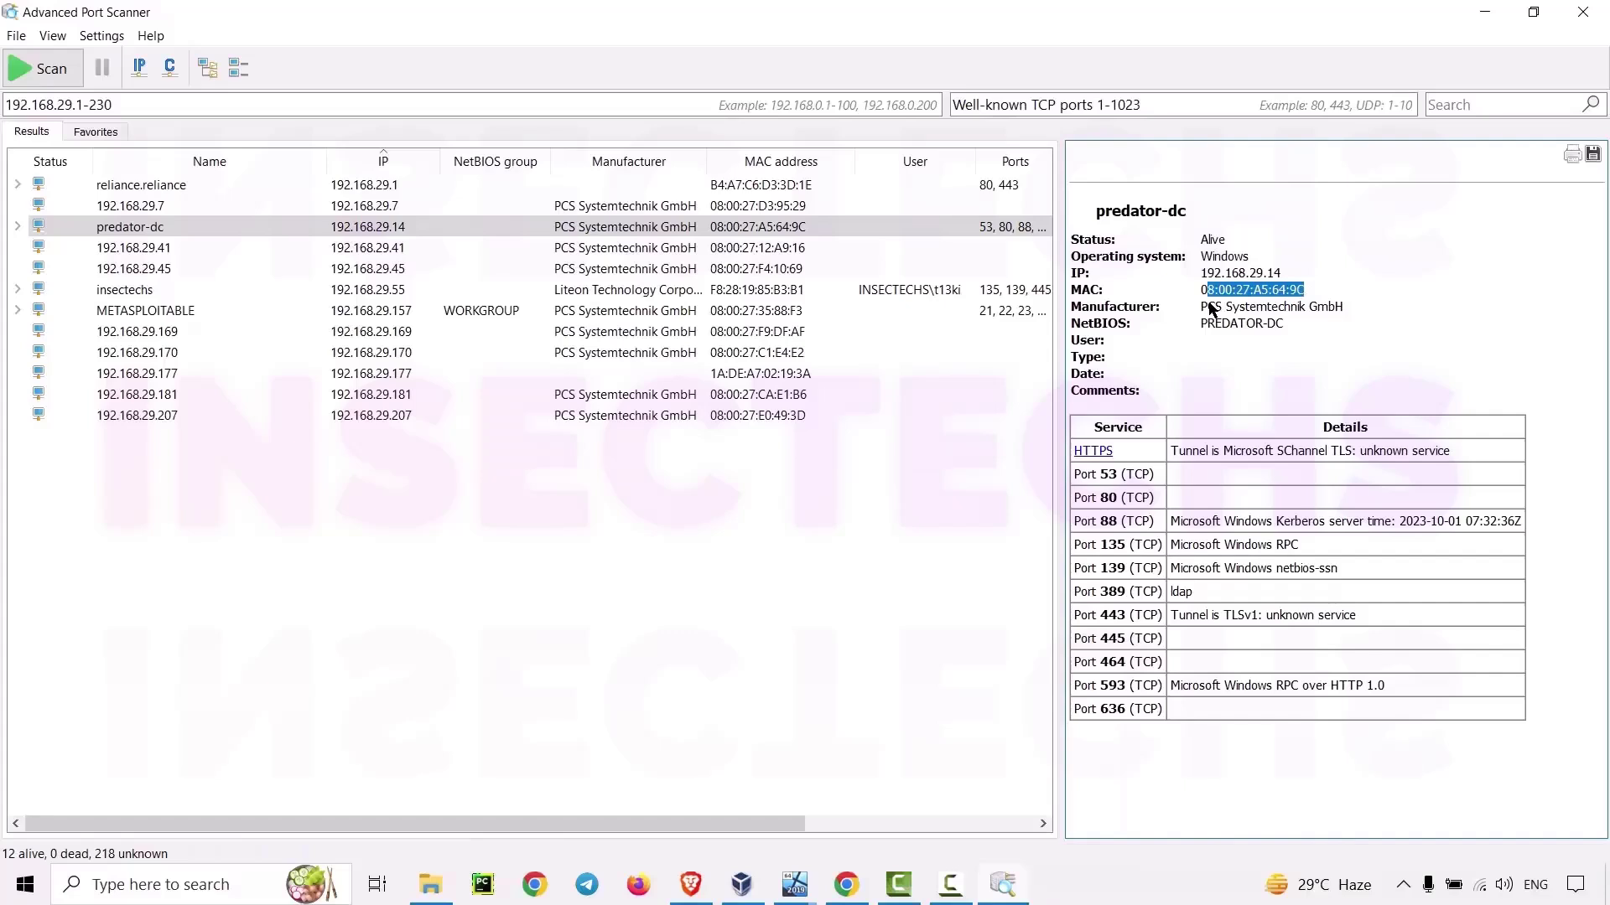
triple_click(1270, 310)
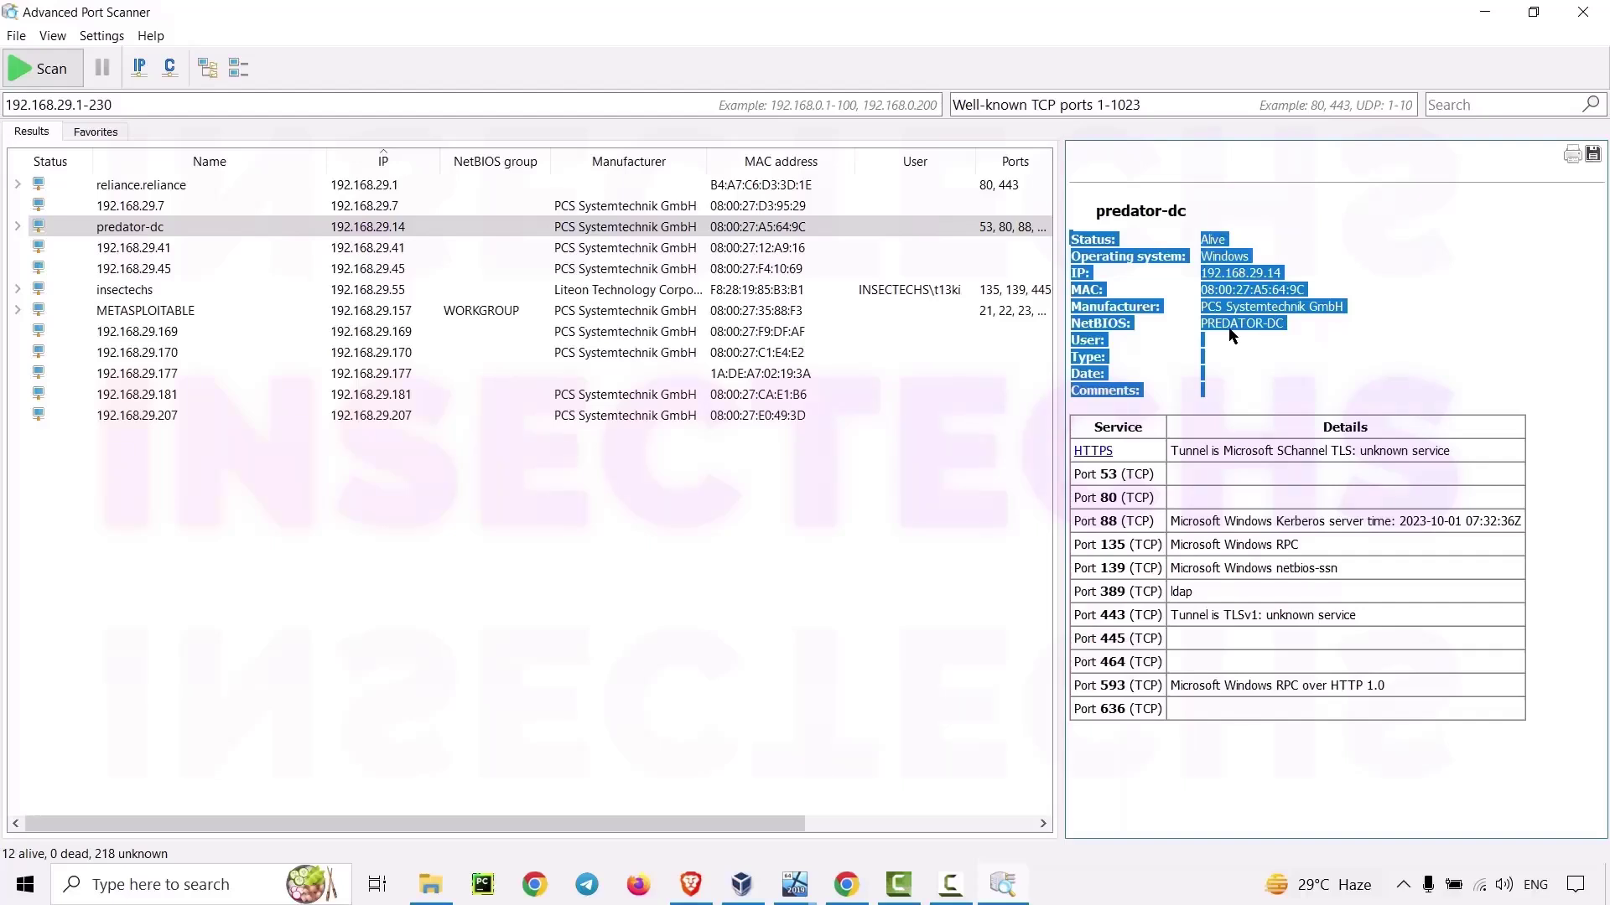
left_click_drag(1207, 520, 1151, 712)
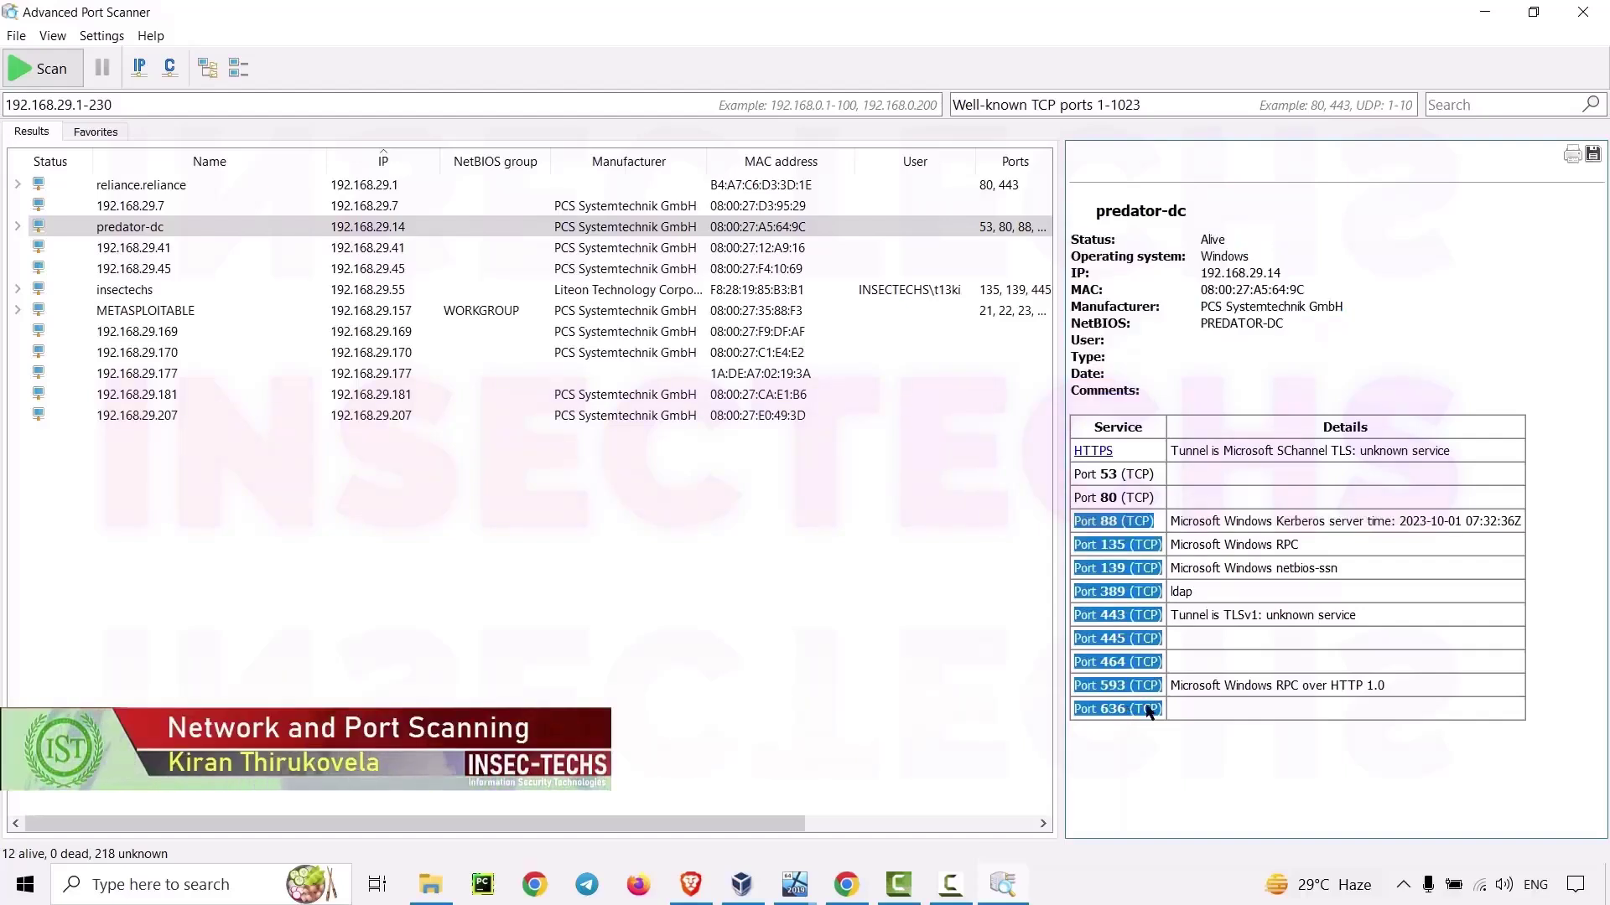
left_click(1200, 696)
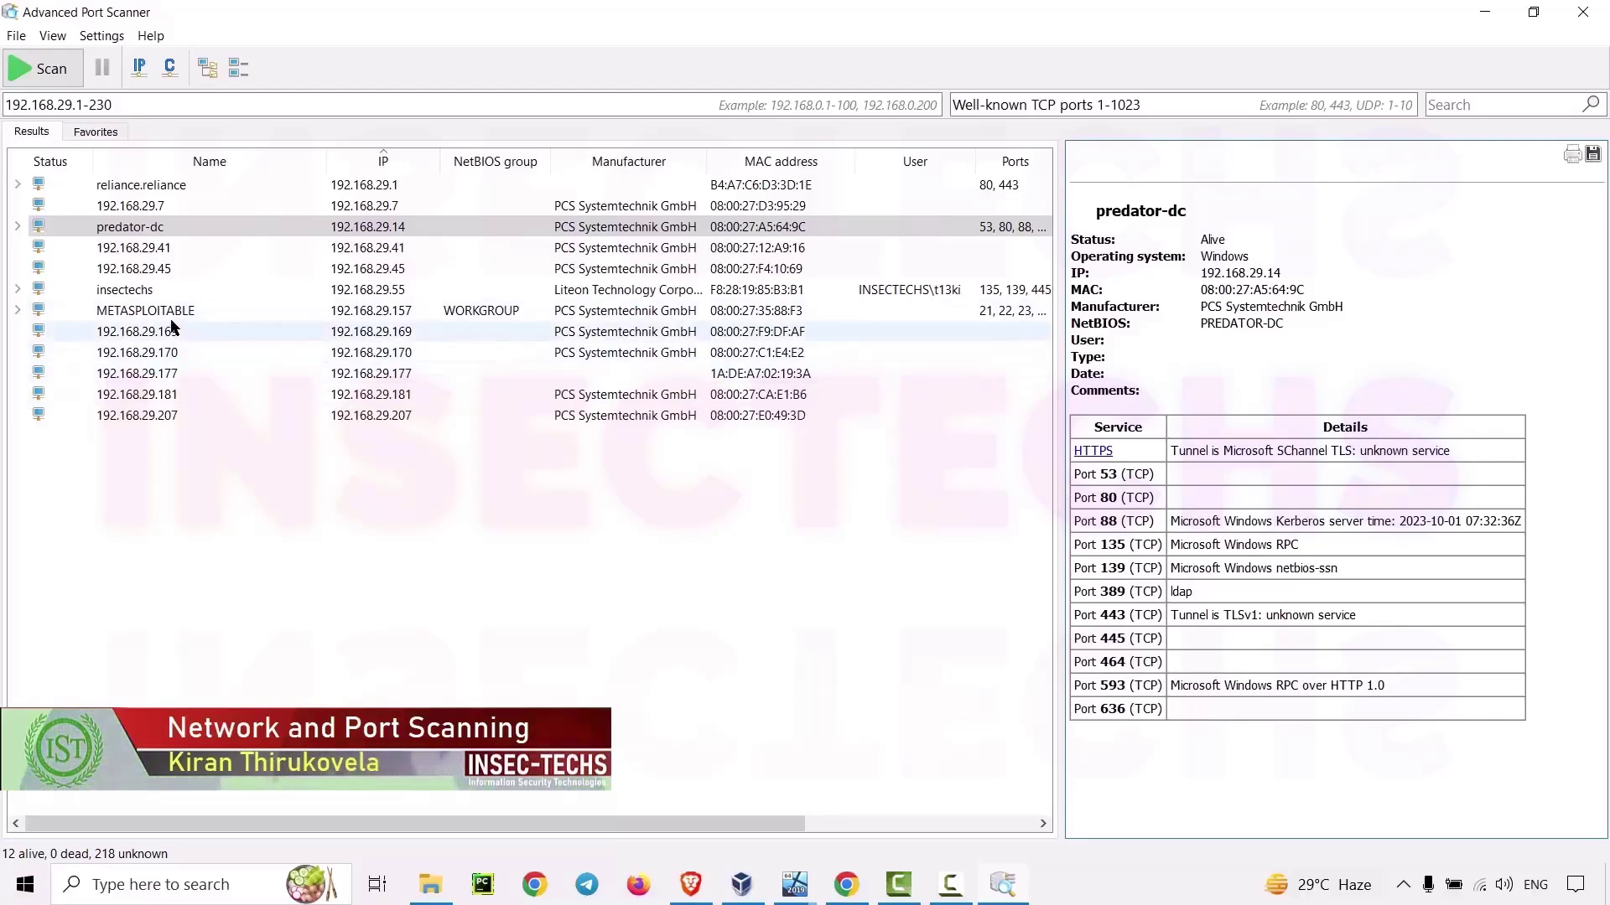
Examine the operating system and logged-in user reported for the insectechs host
left_click(164, 288)
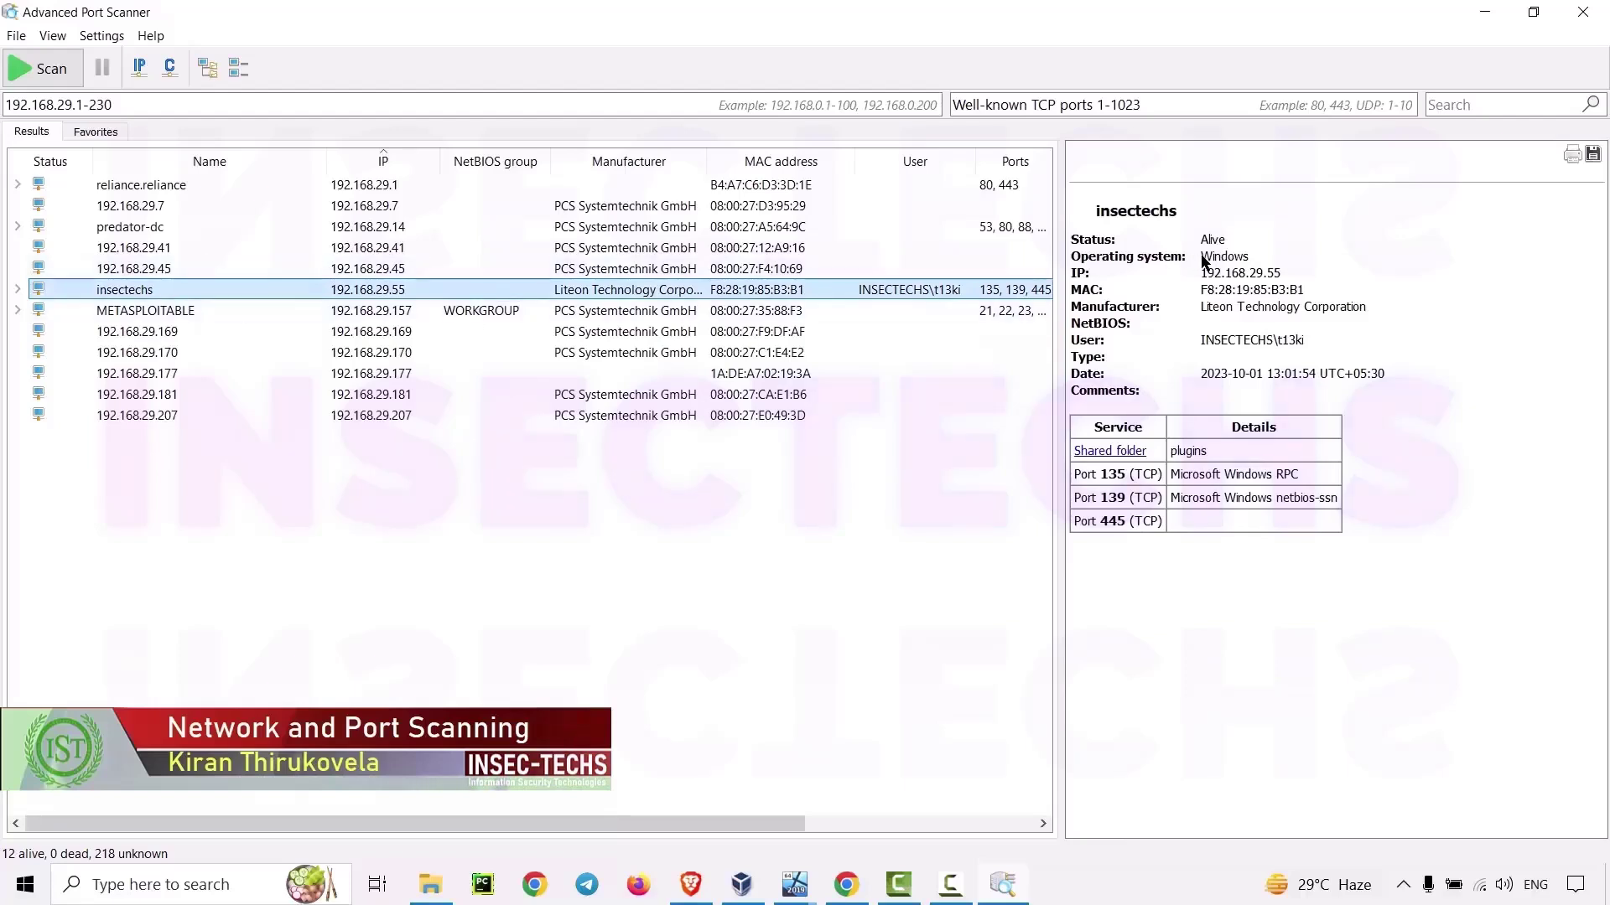
left_click_drag(1200, 256, 1255, 260)
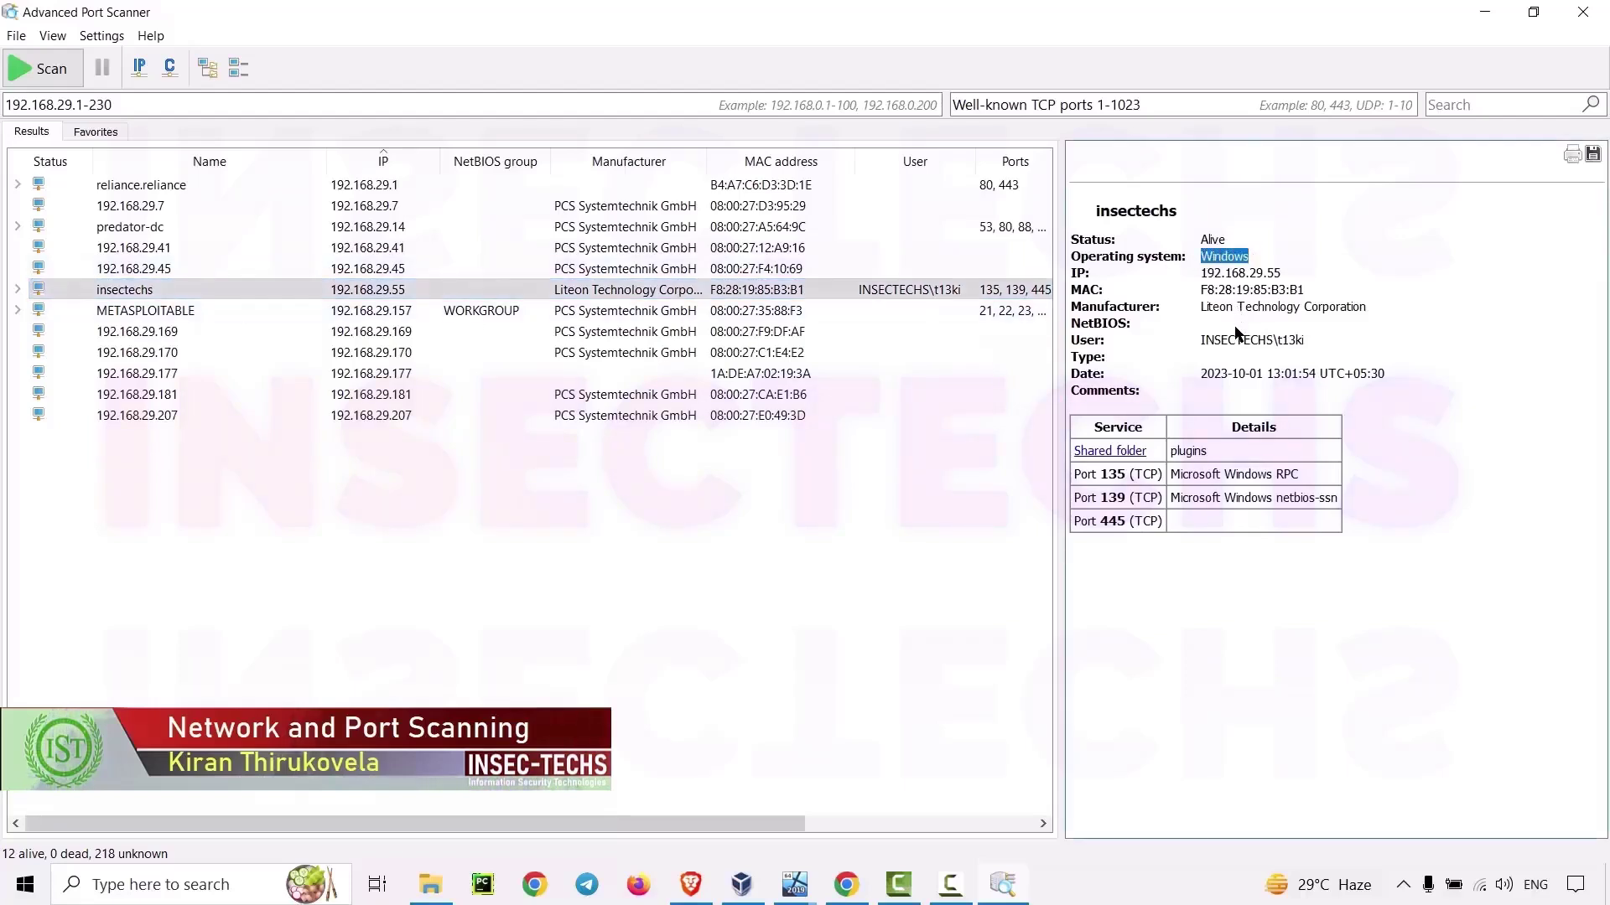
left_click_drag(1200, 340, 1306, 342)
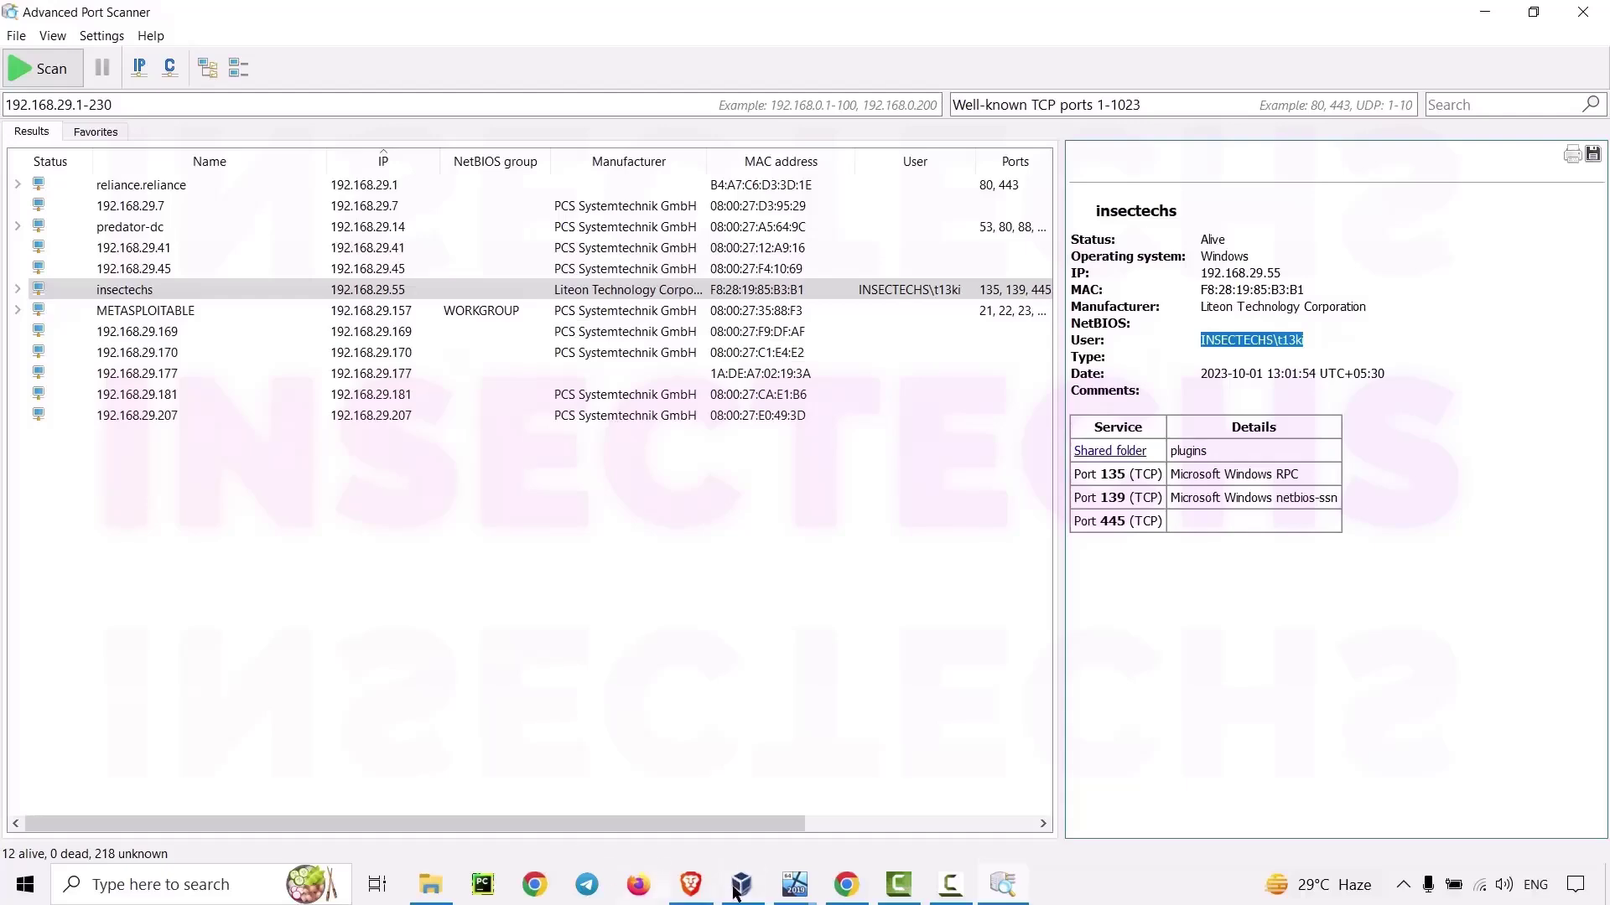
Bring up the Metasploitable virtual machine and examine the METASPLOITABLE host's status, operating system, addresses and NetBIOS details in the scan results
left_click(792, 890)
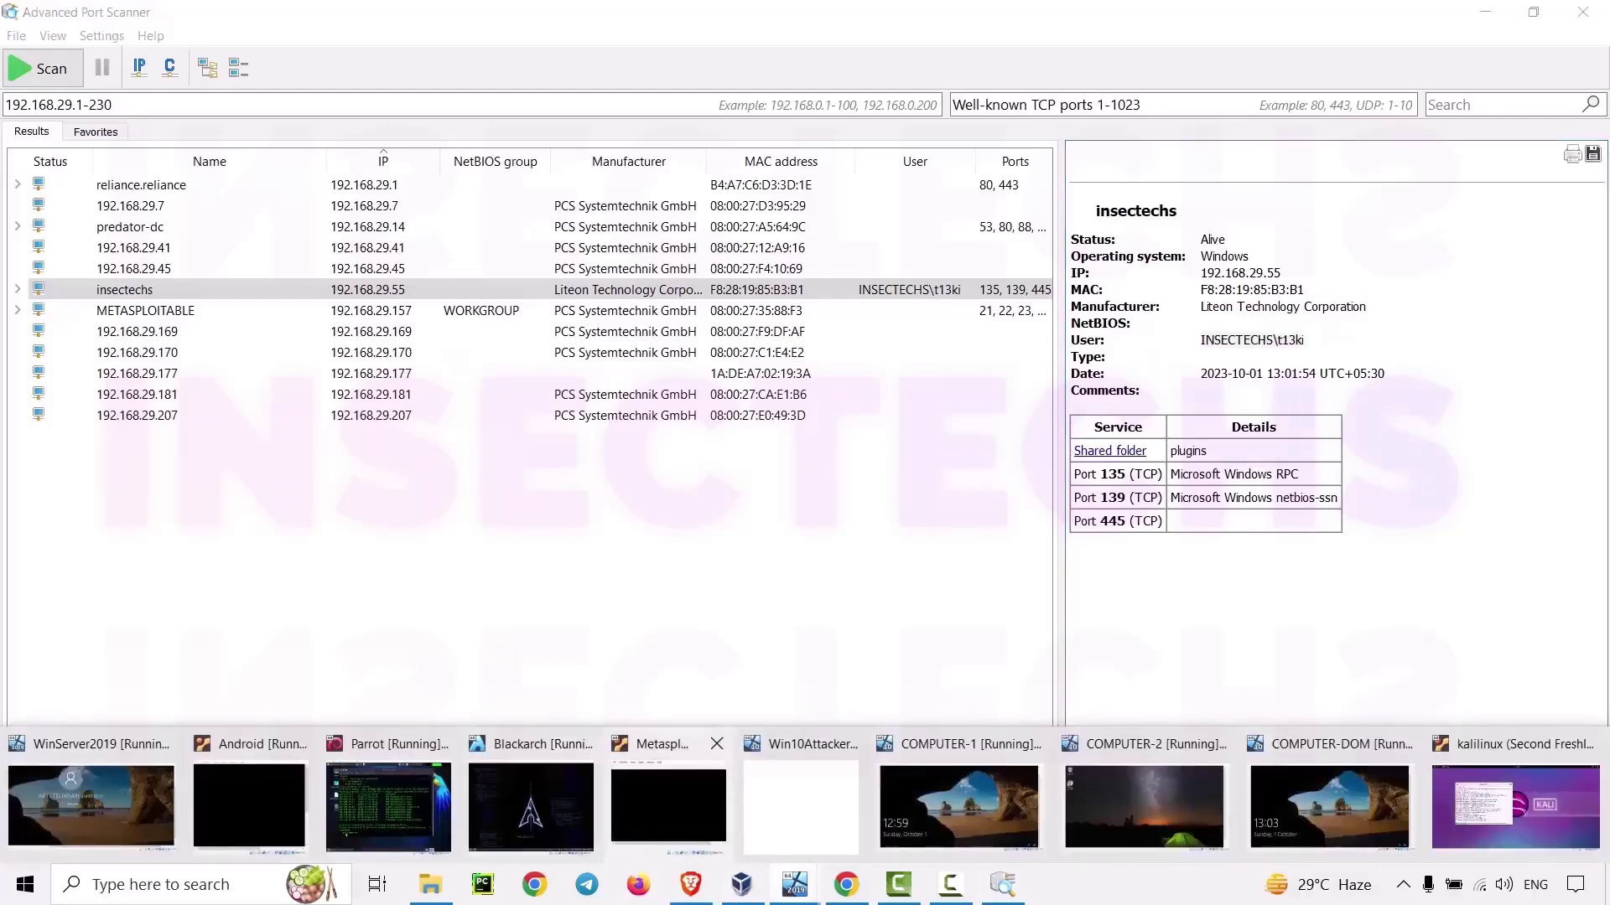
left_click(668, 803)
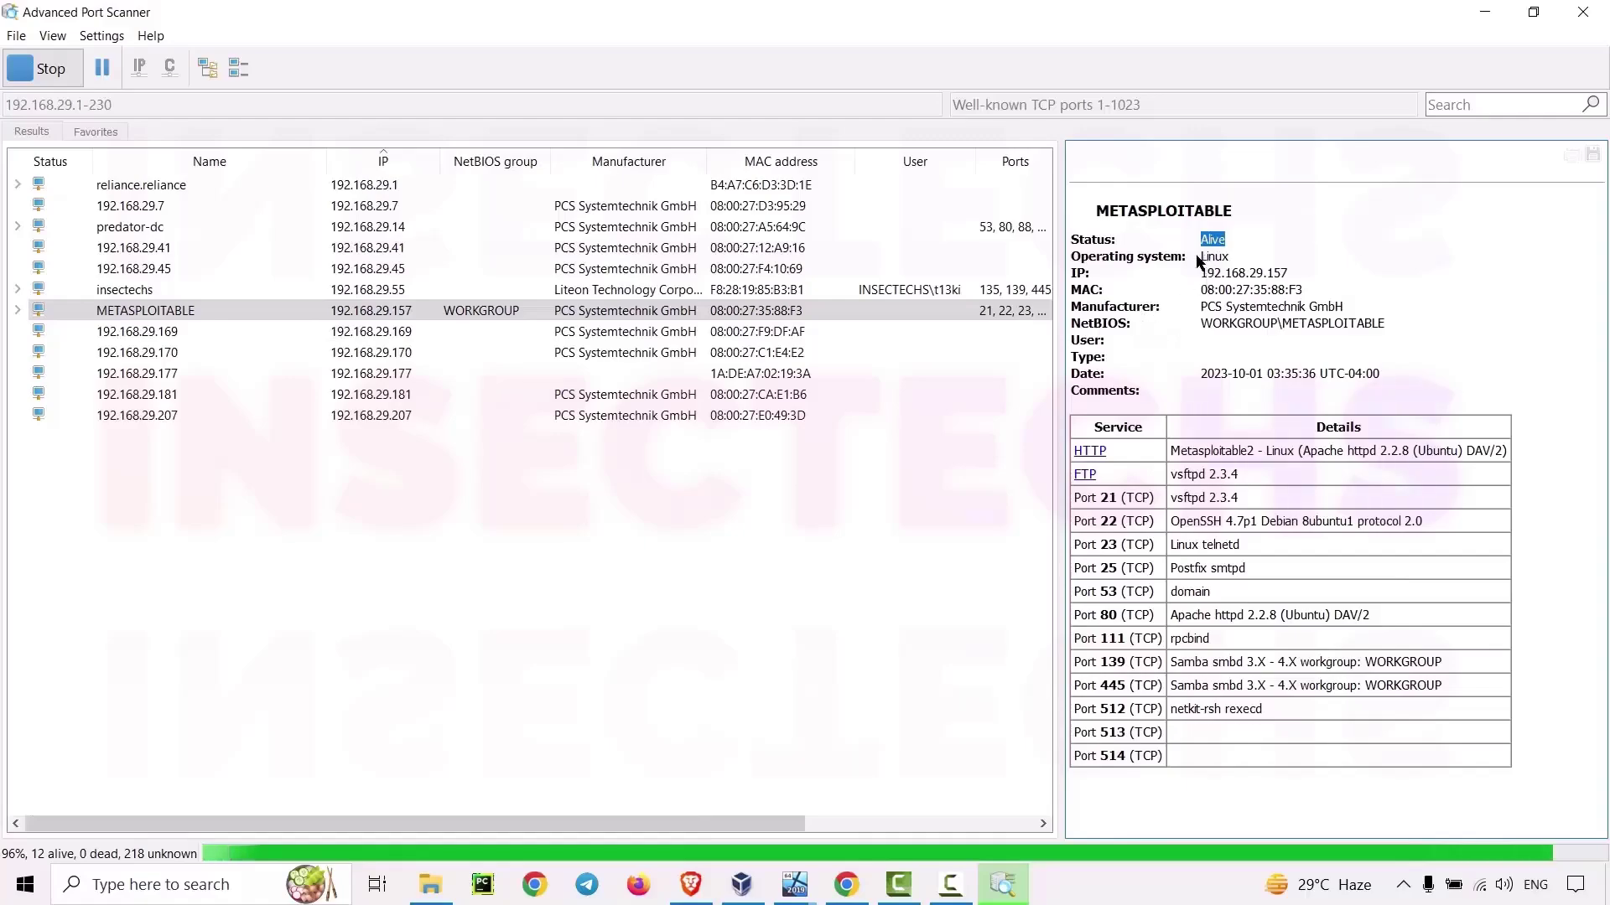
left_click_drag(1200, 258, 1390, 318)
left_click(1212, 276)
left_click(1390, 318)
left_click_drag(1248, 221, 1044, 233)
left_click(966, 198)
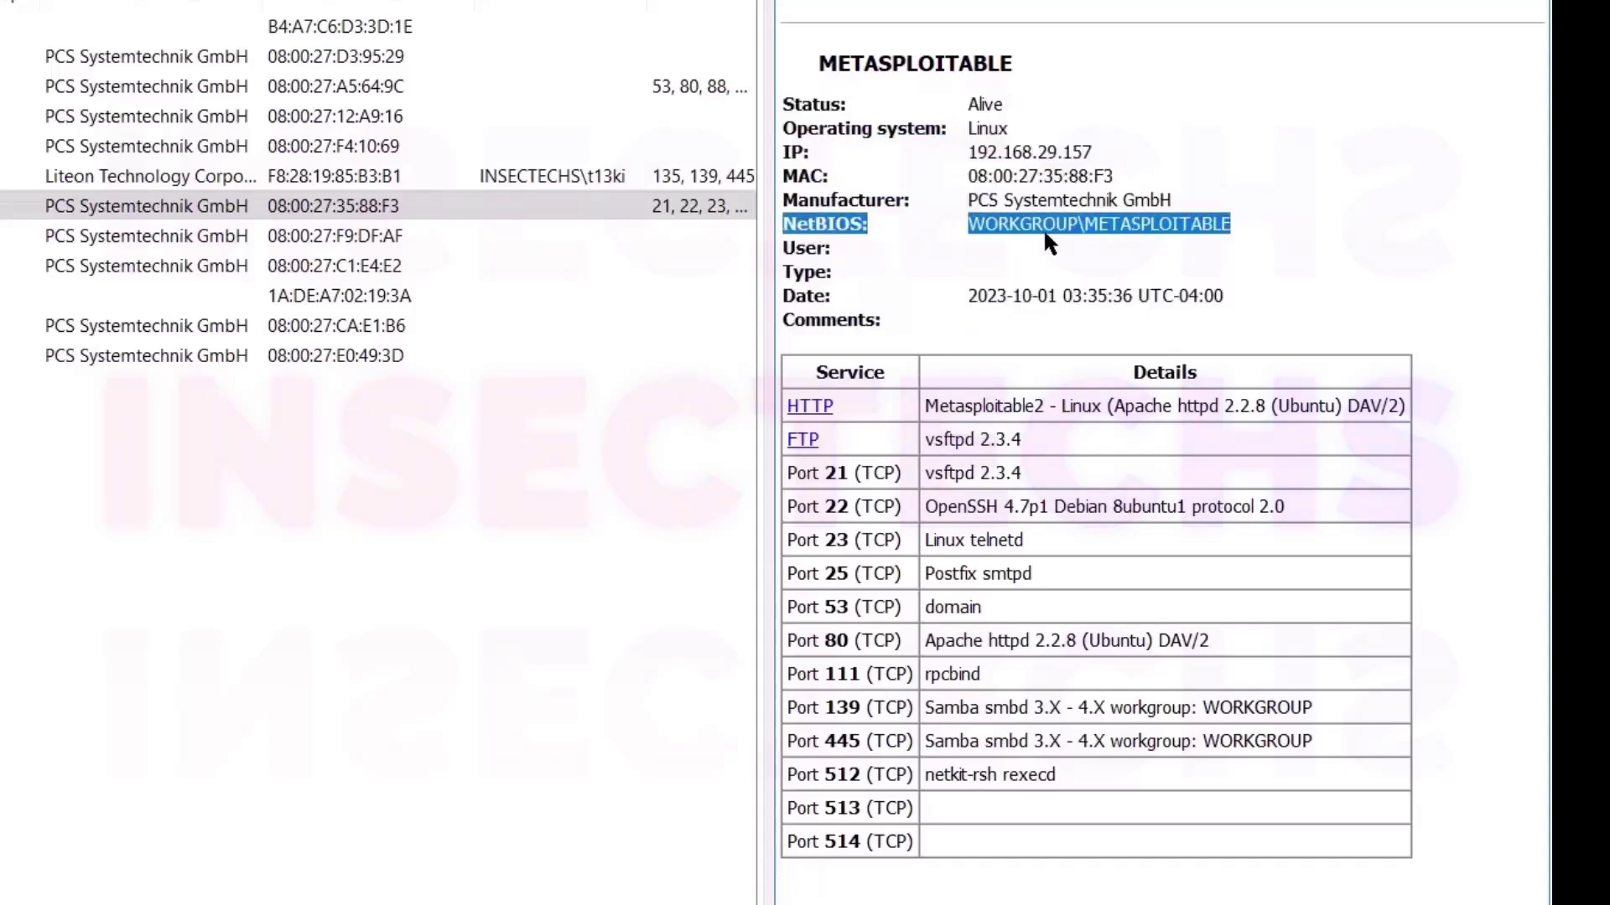
Examine the METASPLOITABLE host's HTTP and FTP services, its list of TCP ports and the software version behind port 22
left_click(1181, 225)
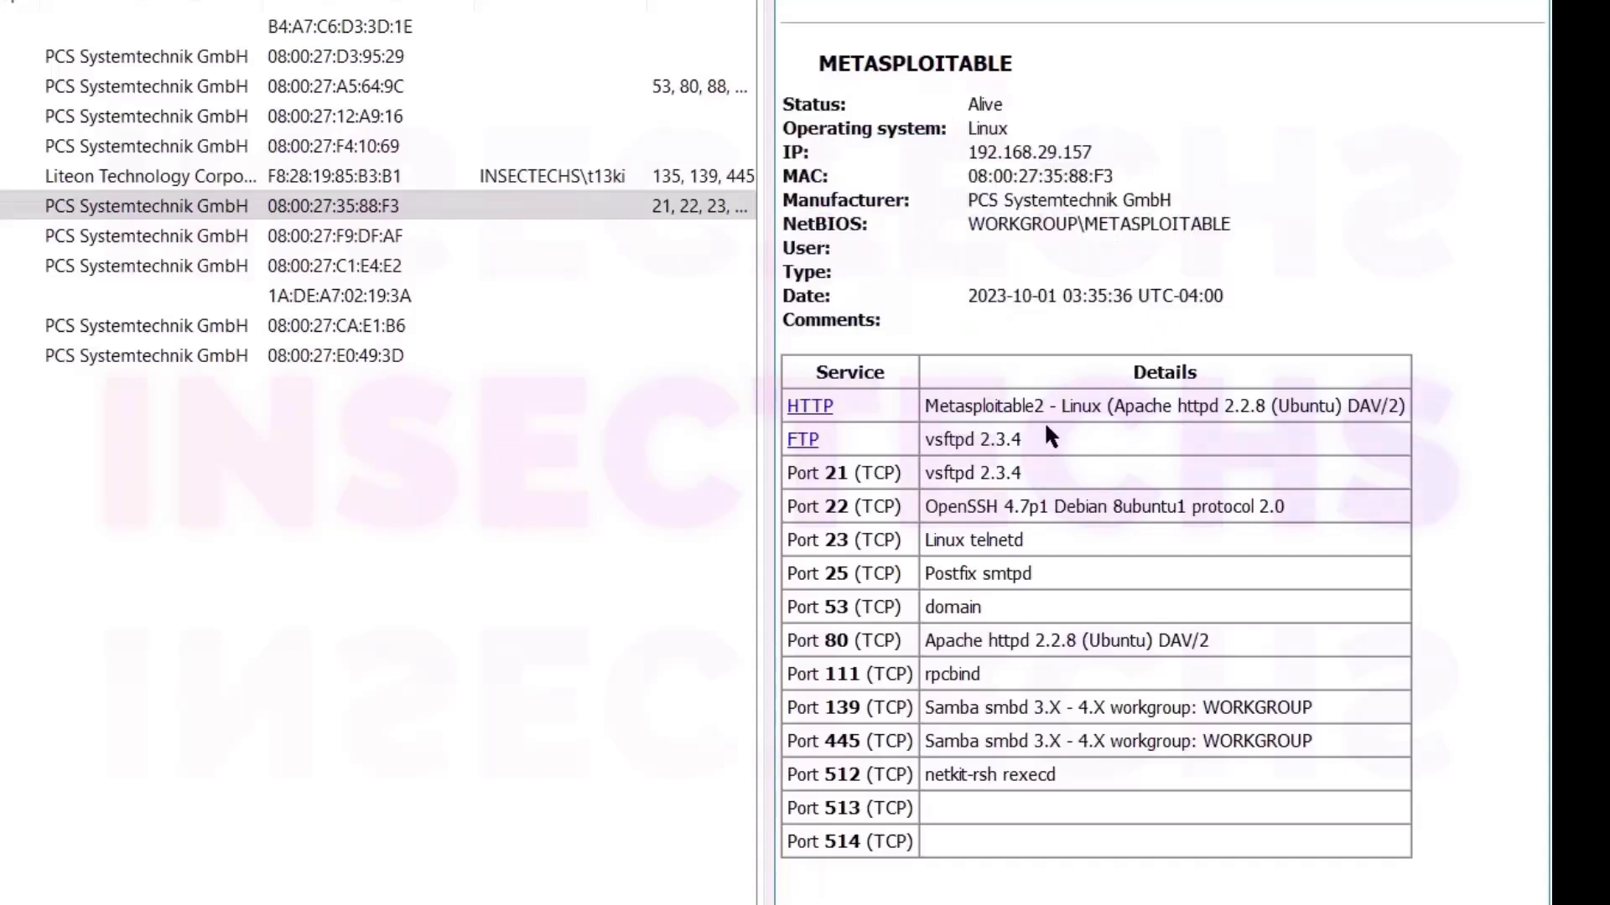
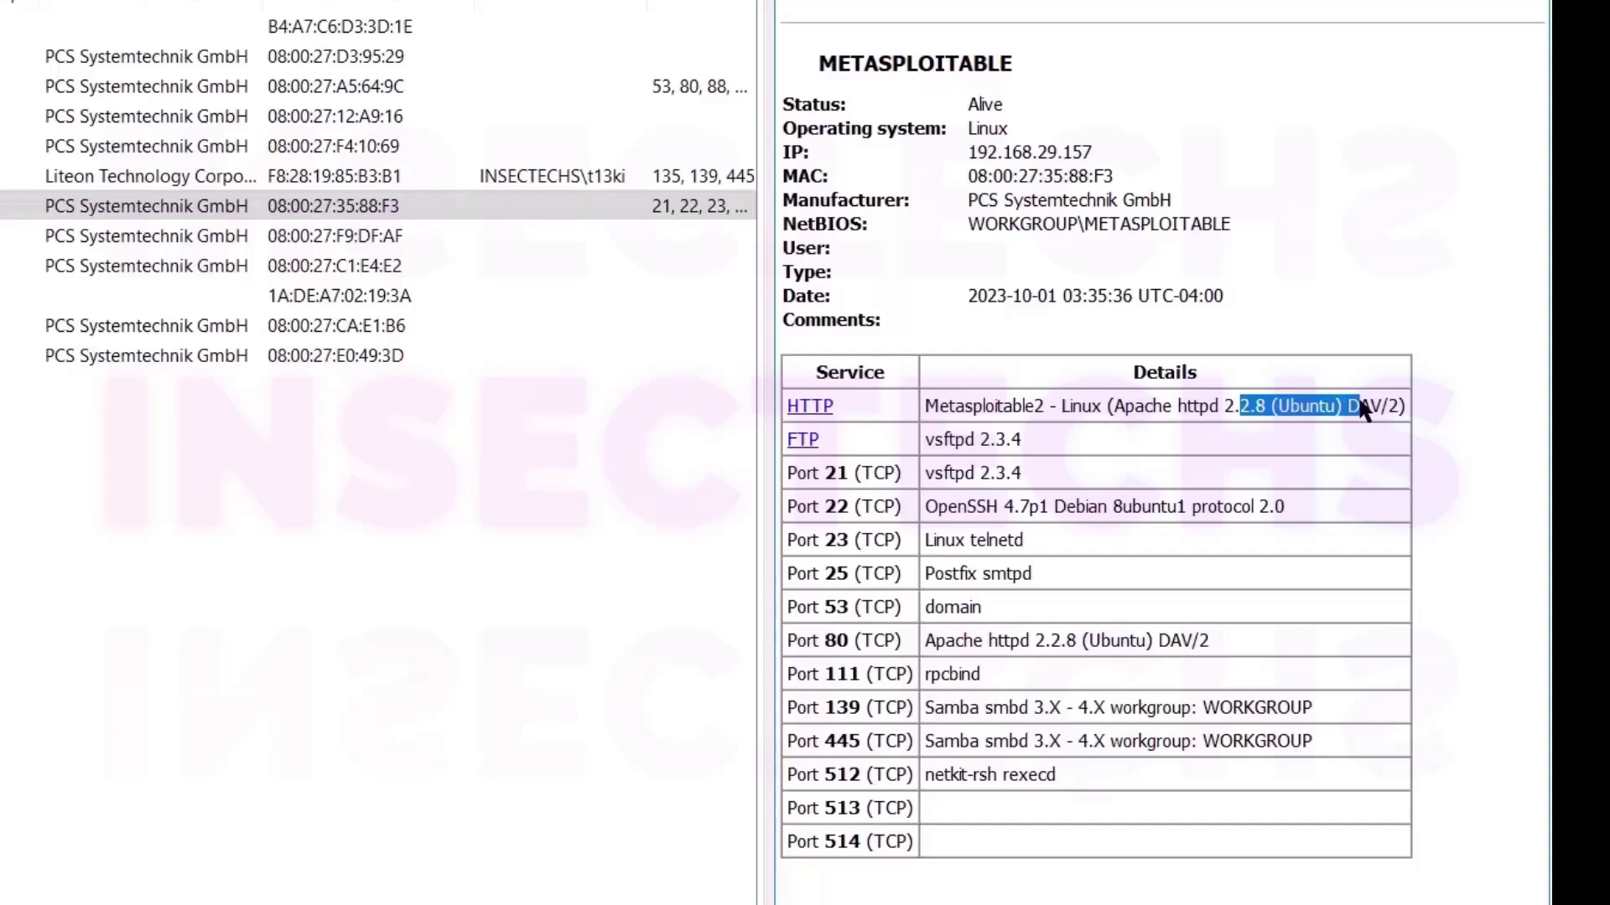
left_click(1362, 411)
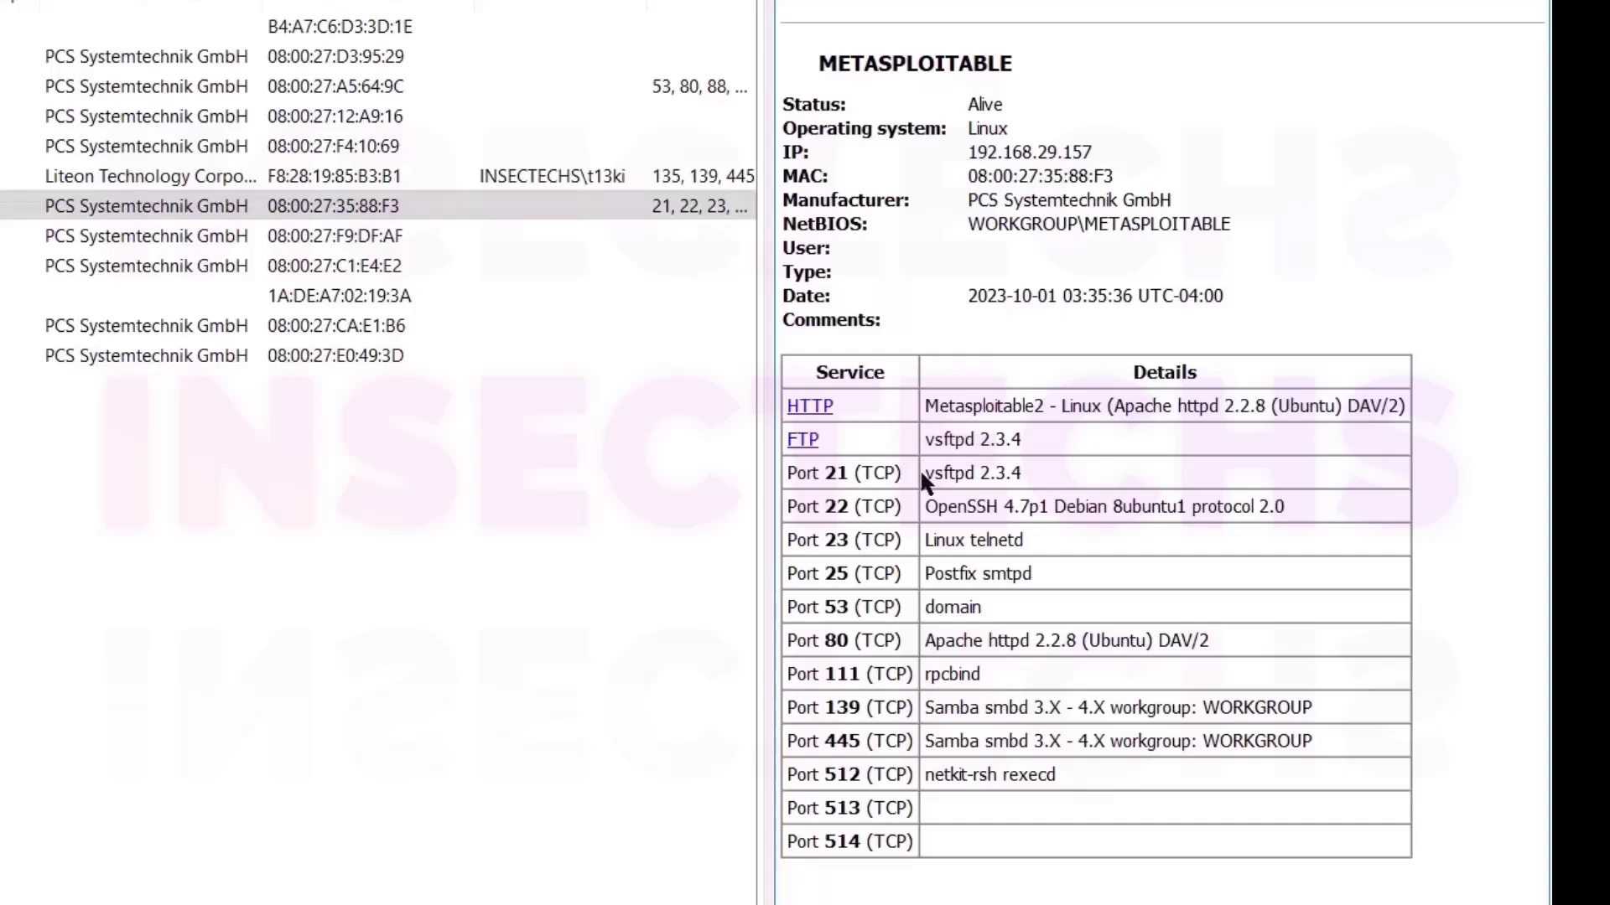
left_click_drag(783, 359, 893, 845)
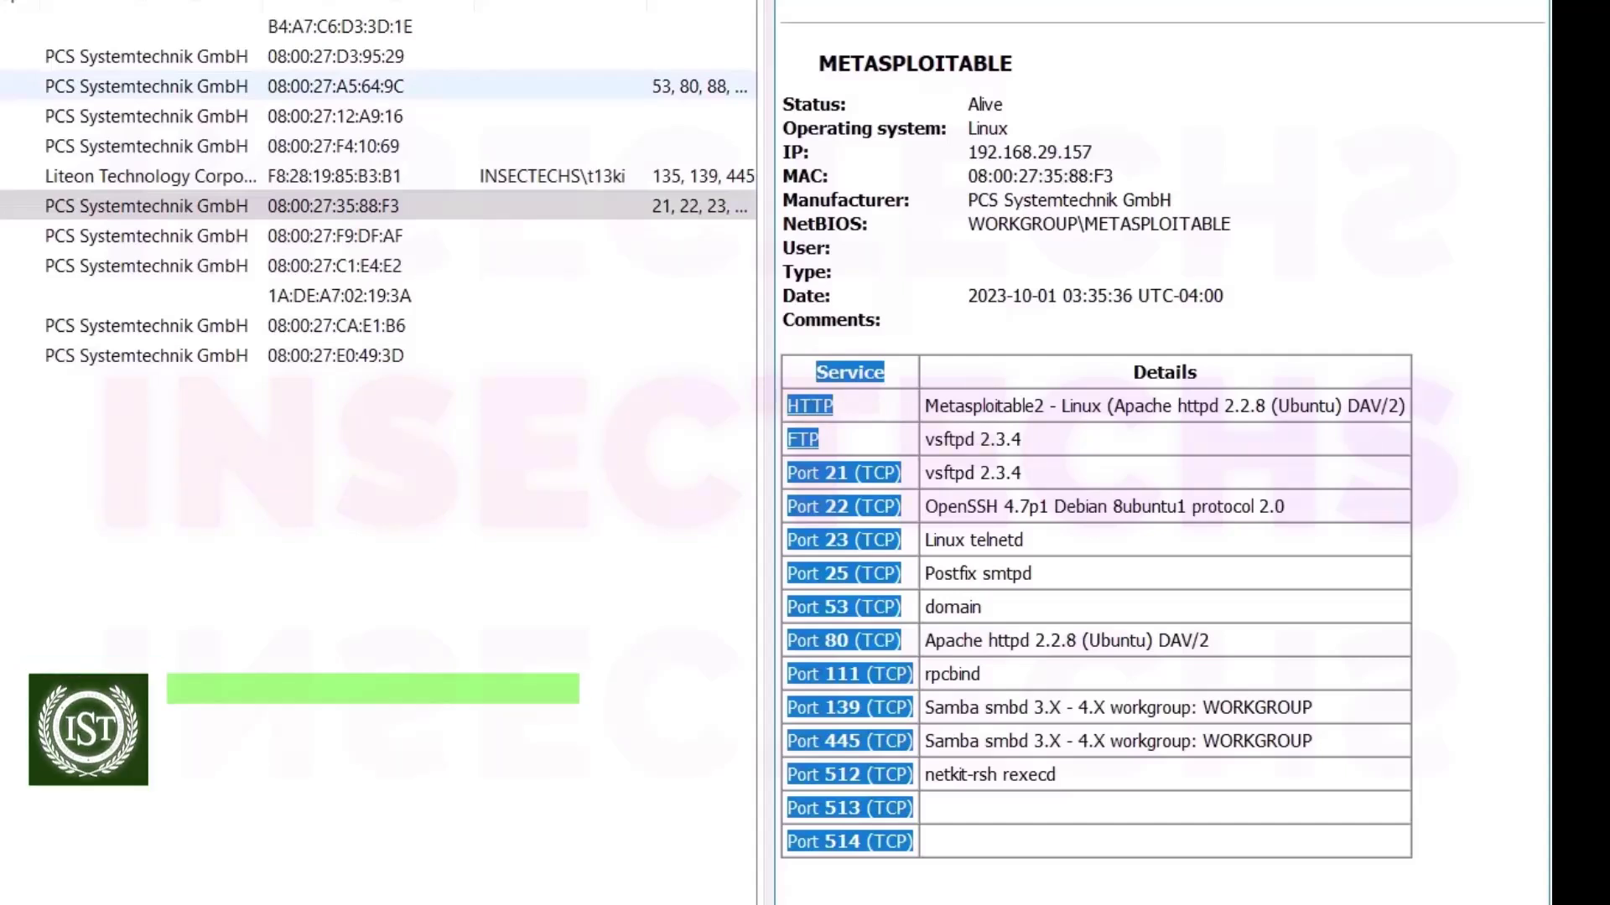
left_click_drag(926, 506, 1033, 508)
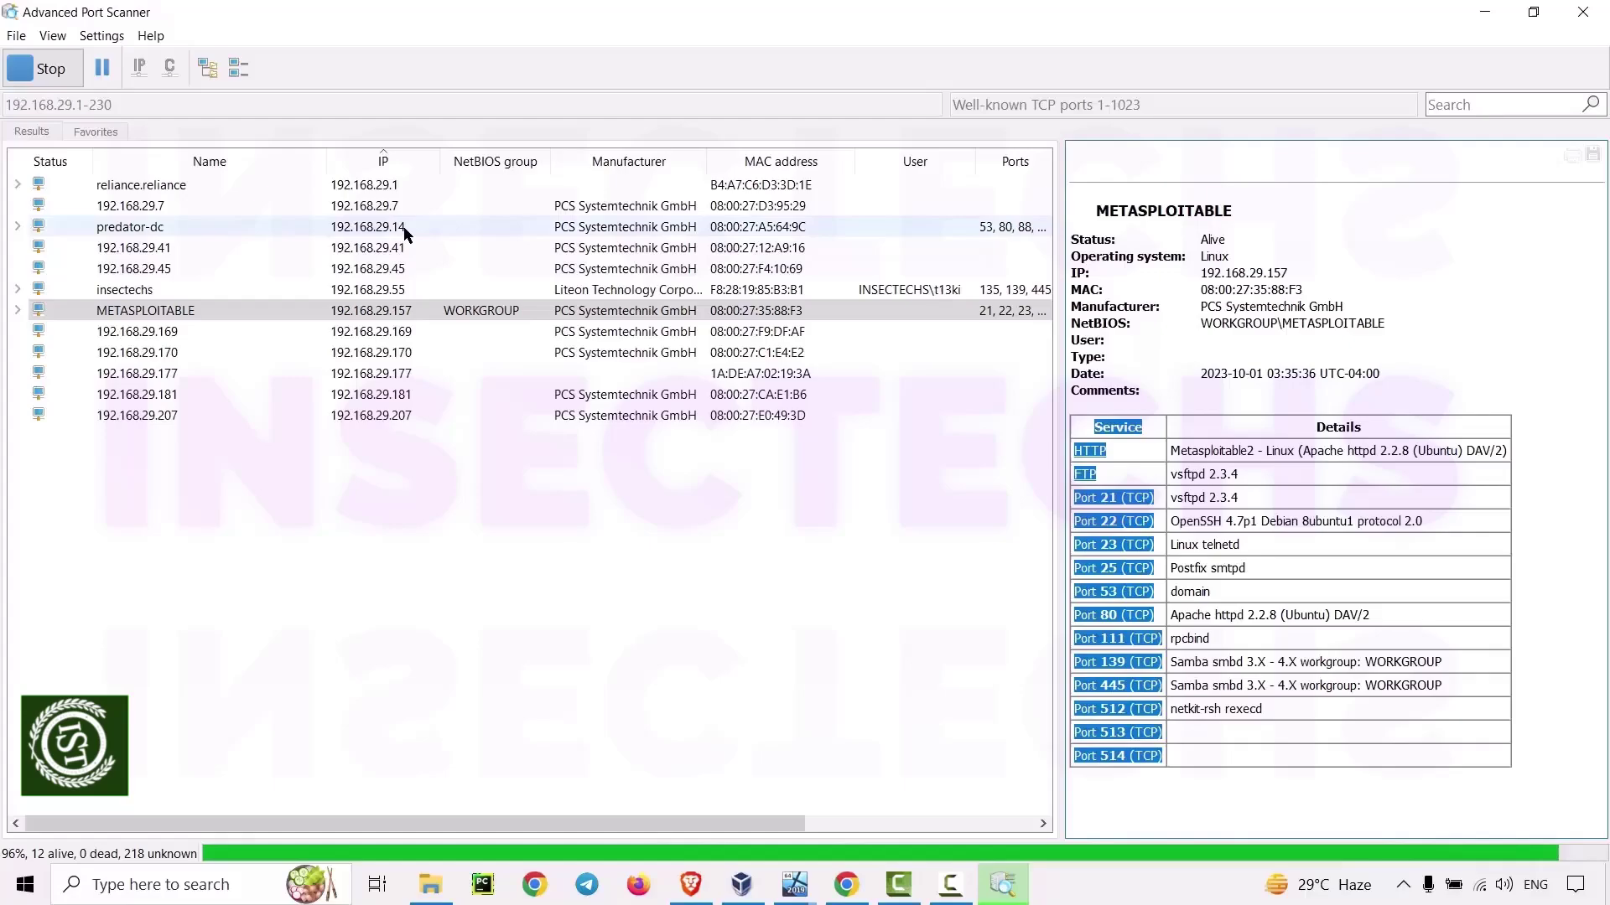
Examine the predator-dc host's operating system and the web server details reported for its HTTPS service
left_click(404, 230)
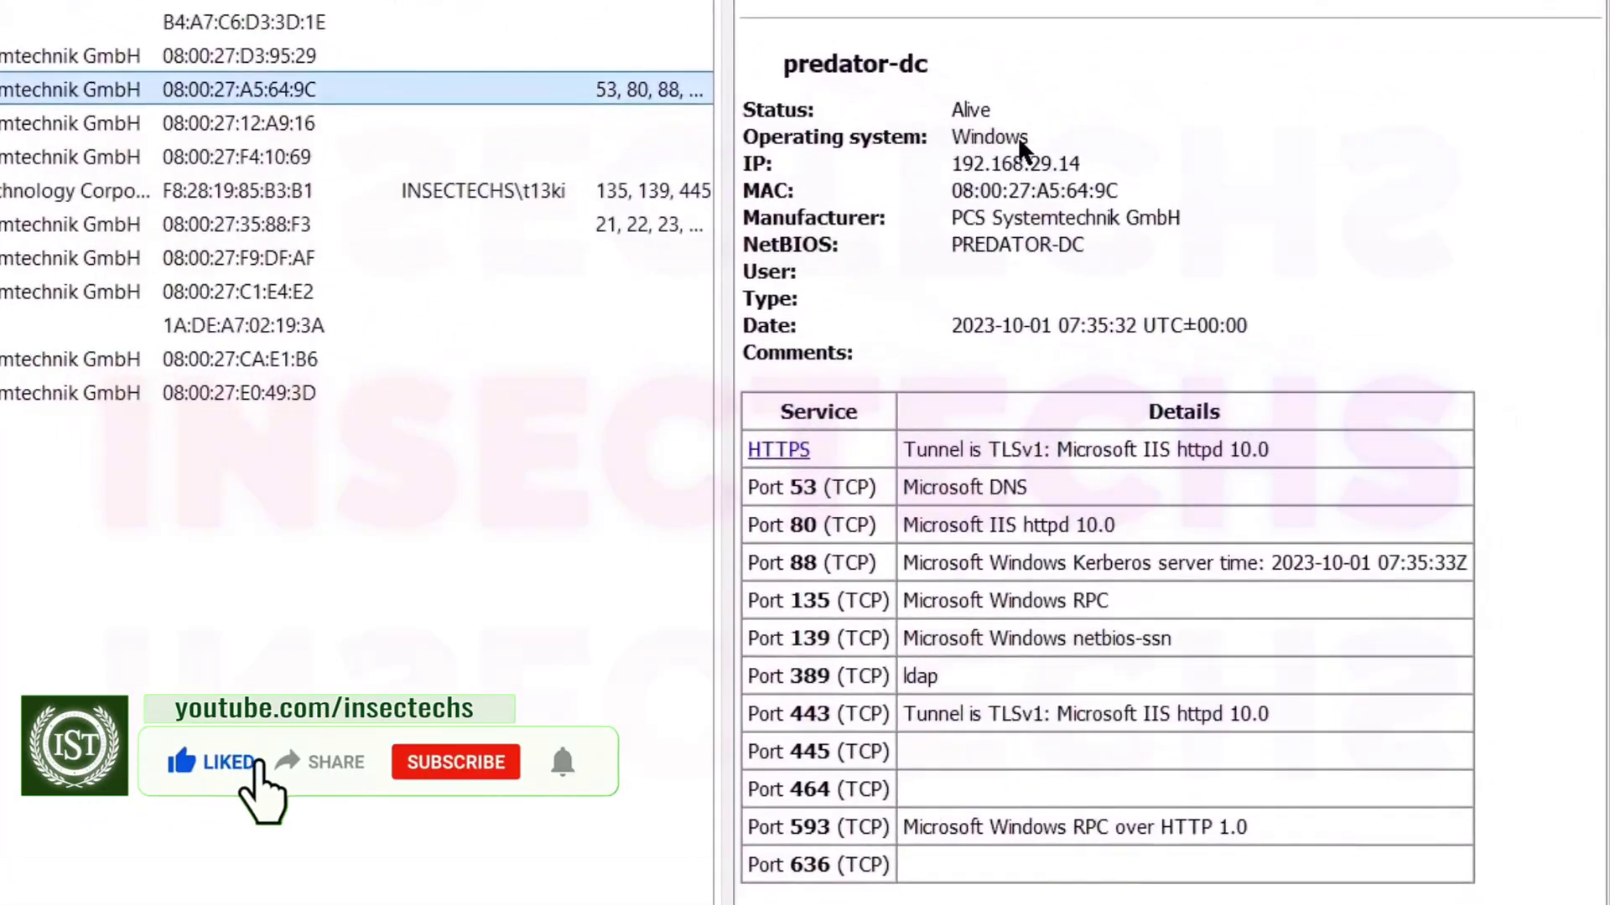
left_click_drag(1016, 136, 970, 138)
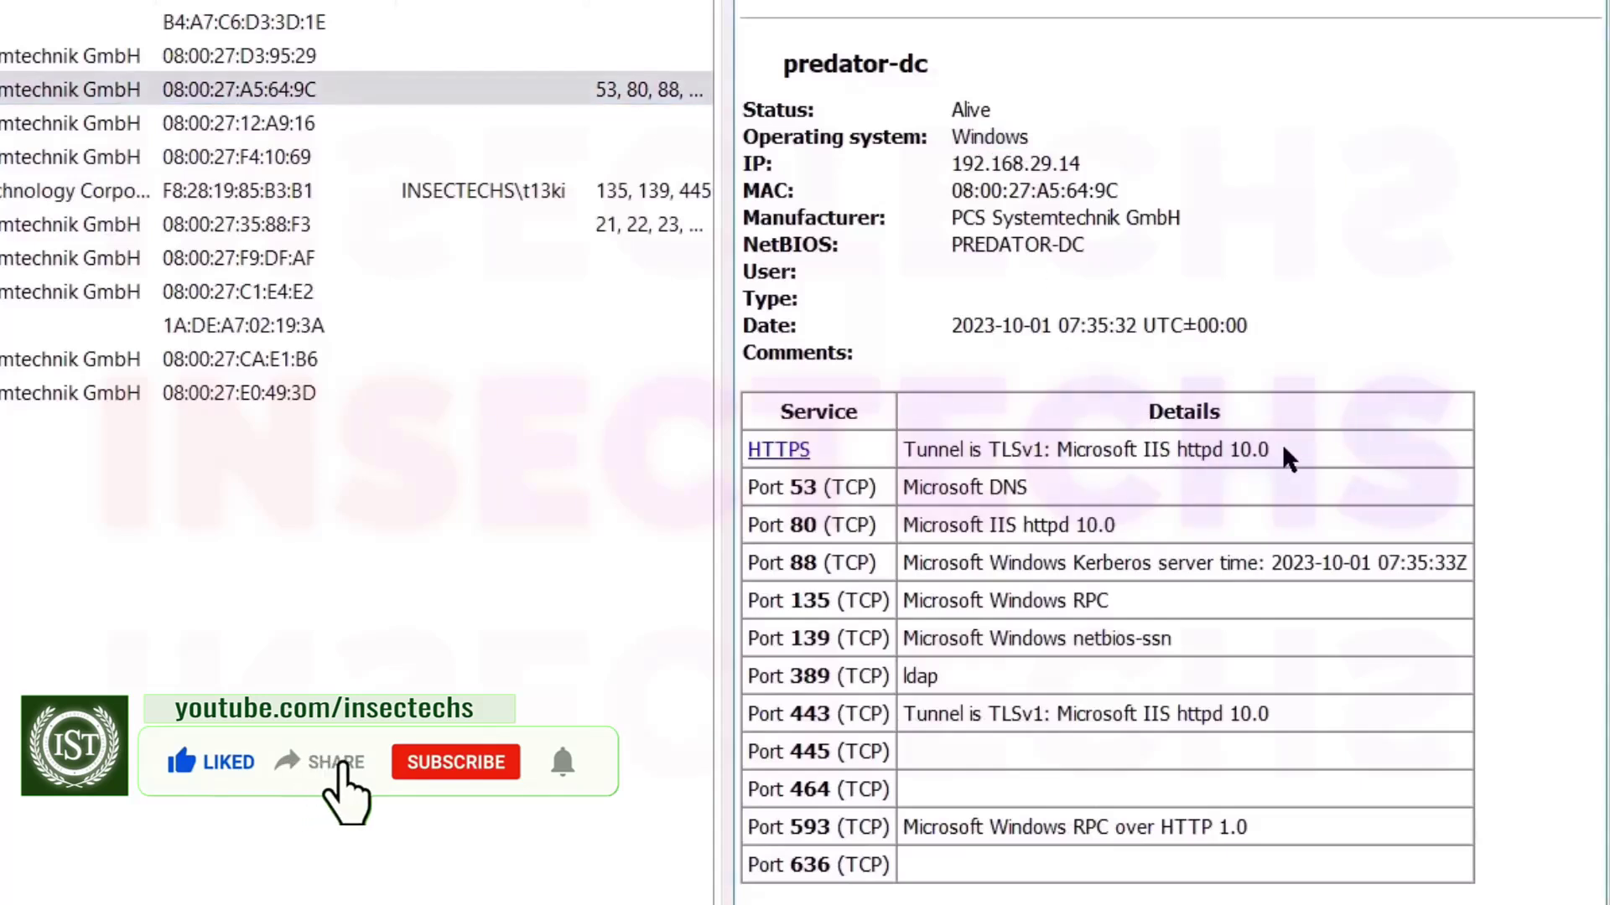
left_click_drag(1281, 448, 910, 451)
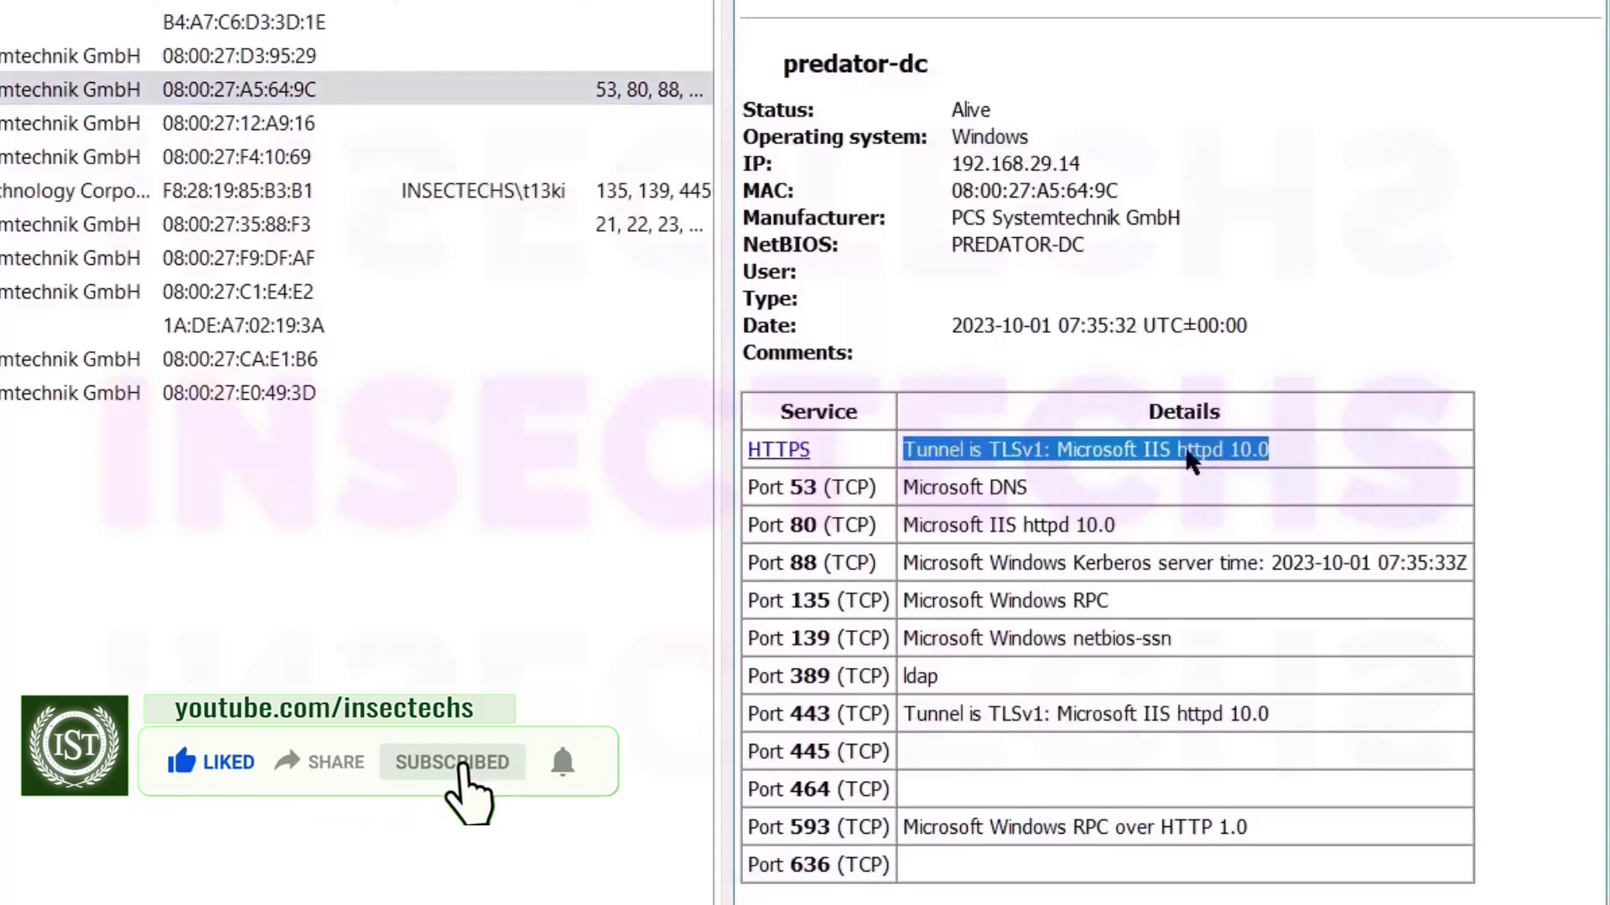
left_click(1132, 451)
left_click_drag(1058, 450, 1178, 450)
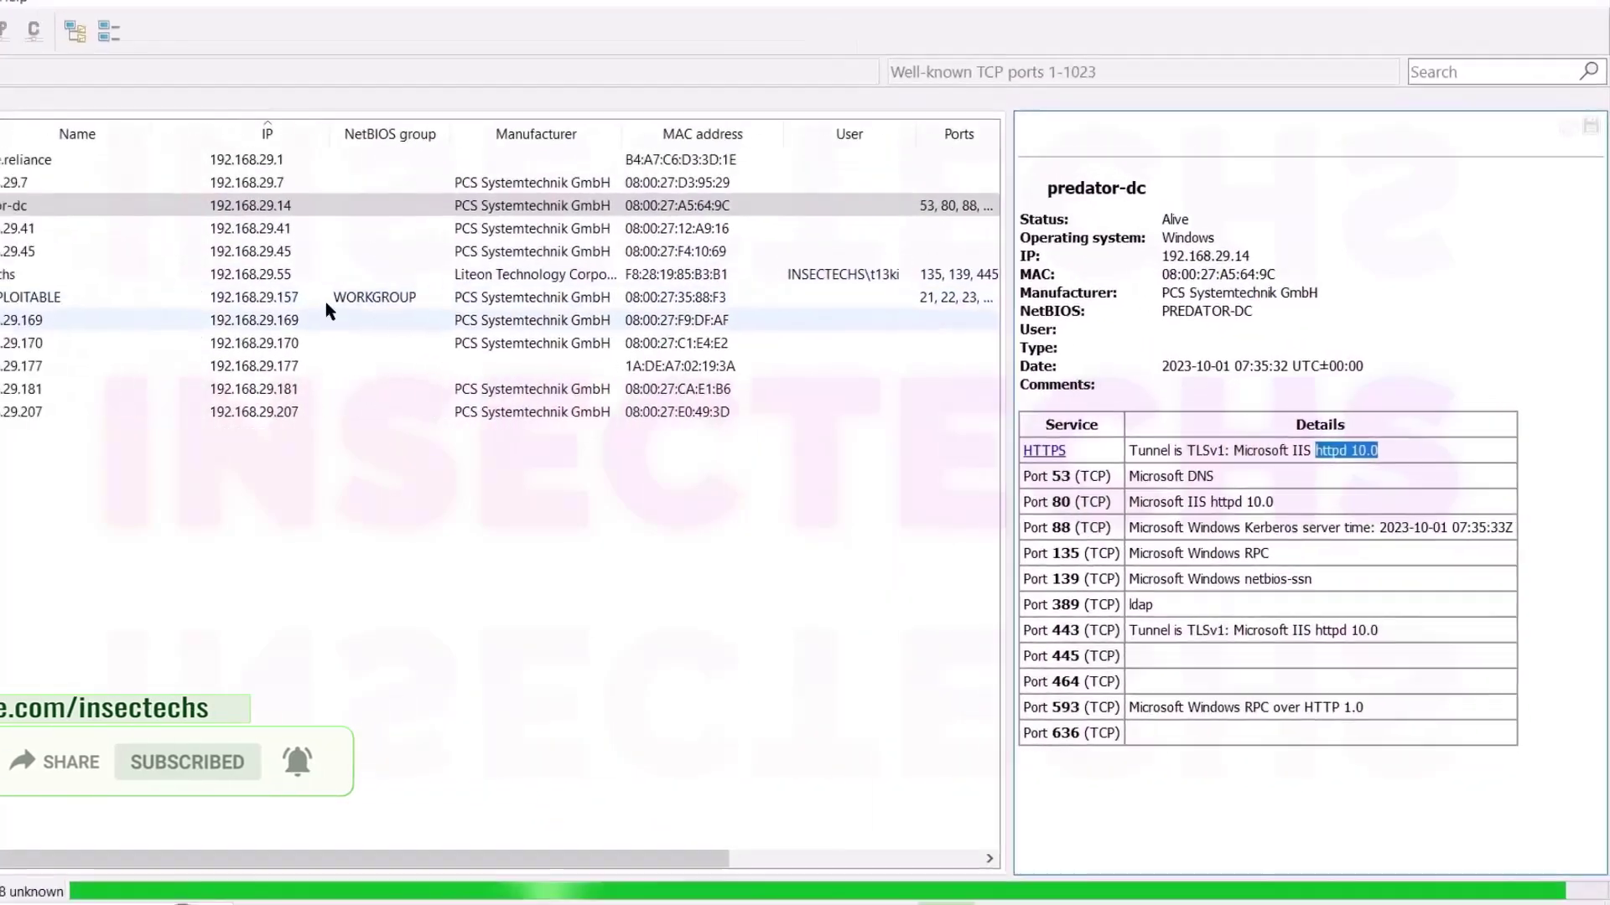
left_click(24, 255)
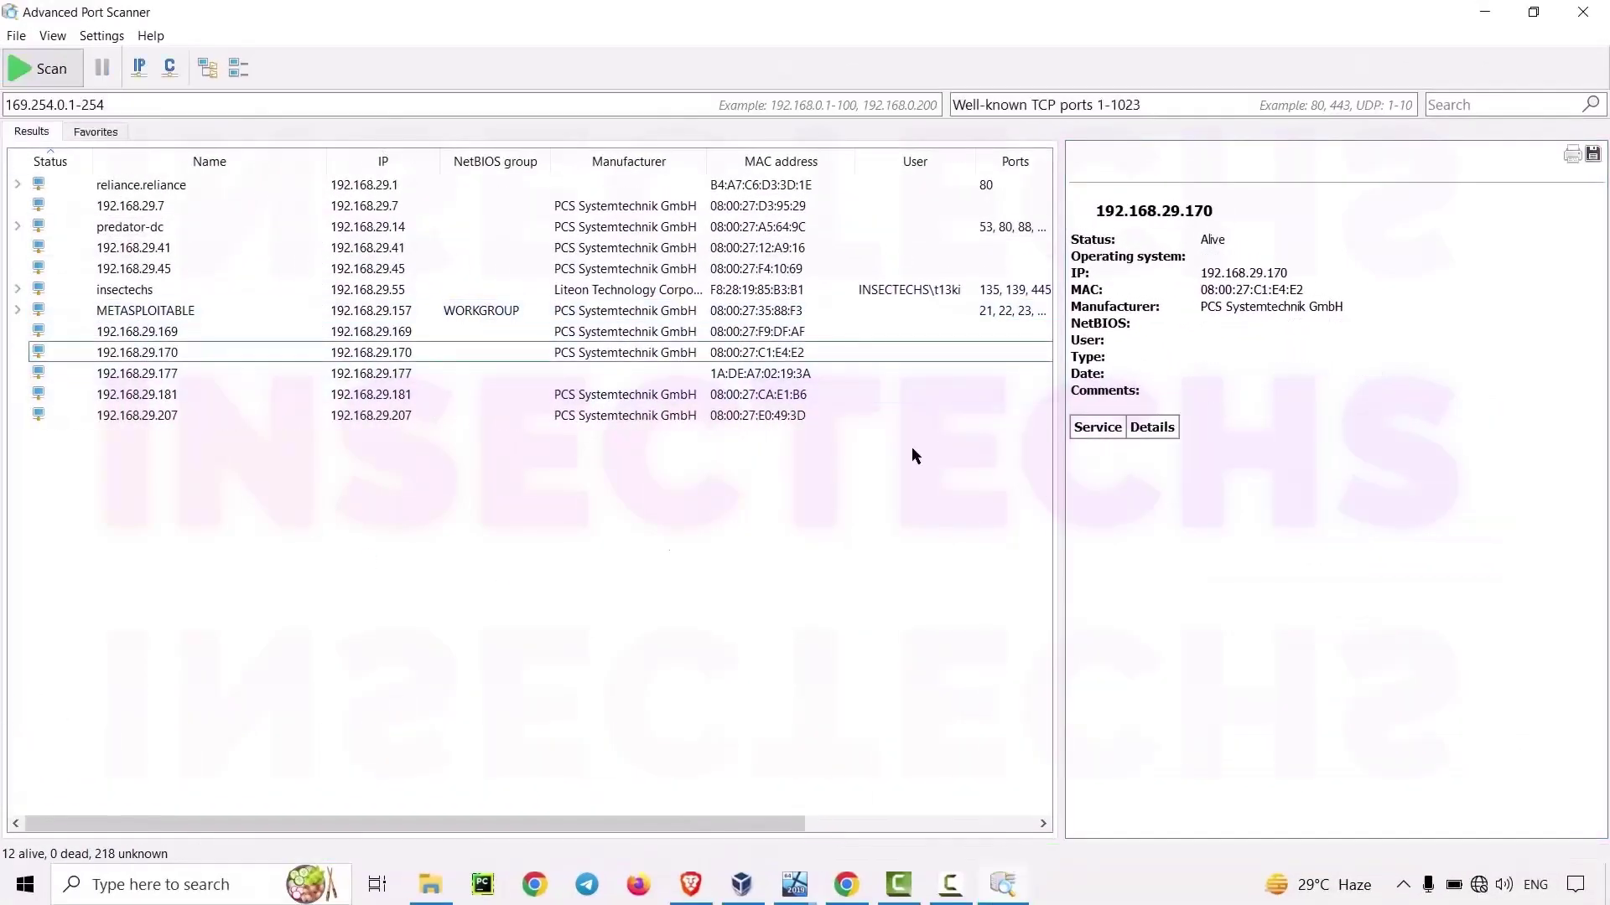
Save the full scan results to the Desktop as an HTML file named results
left_click(1592, 154)
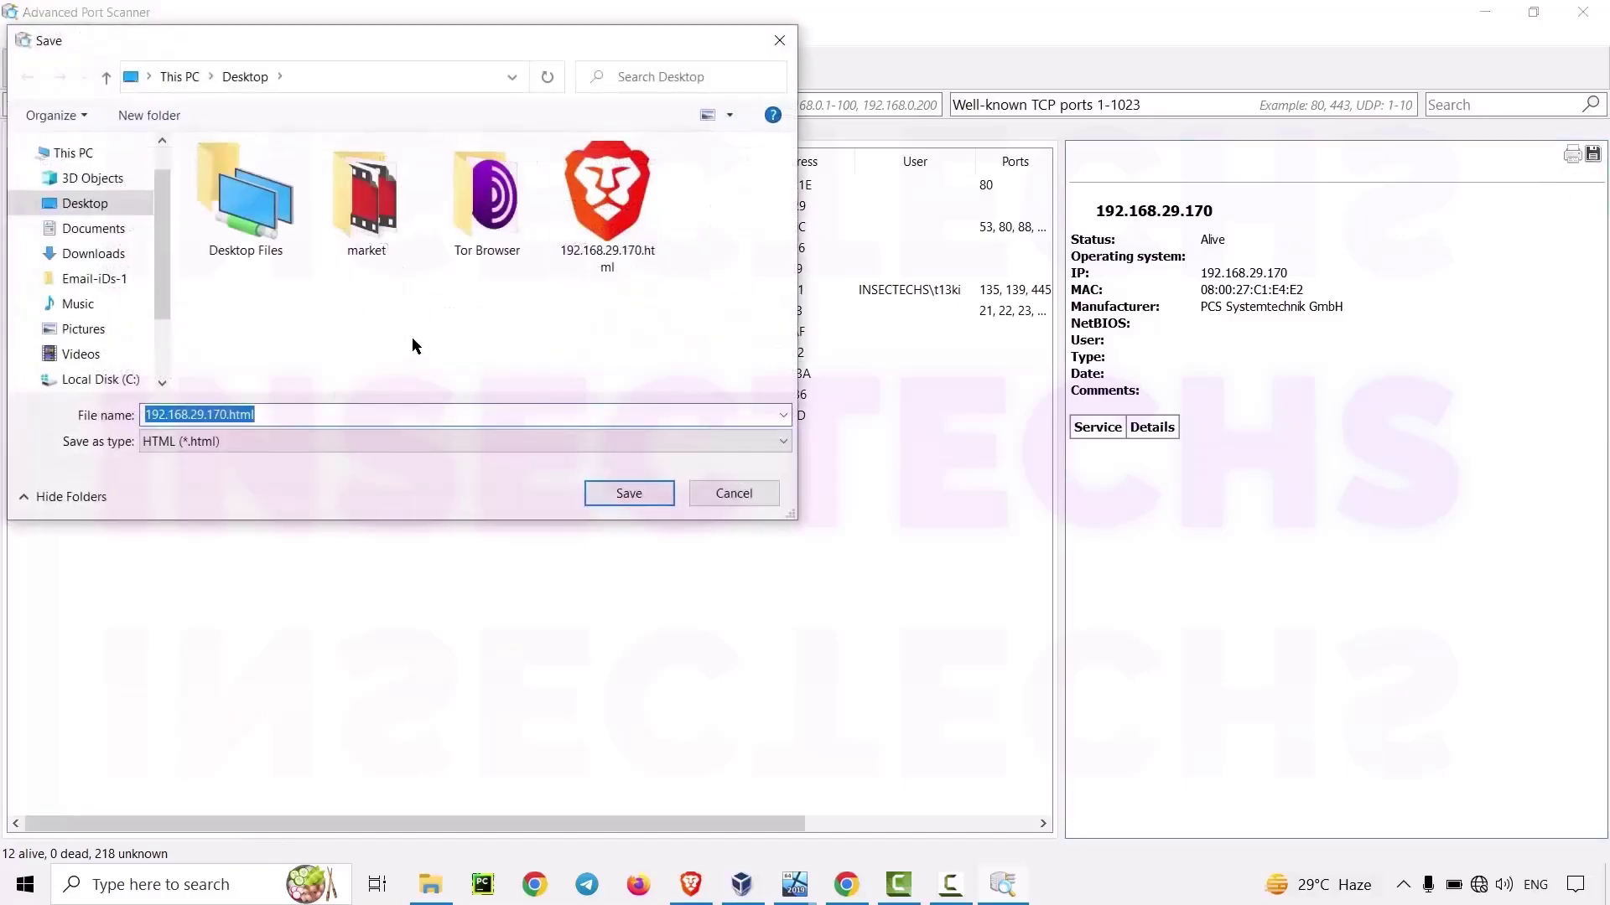
left_click(718, 494)
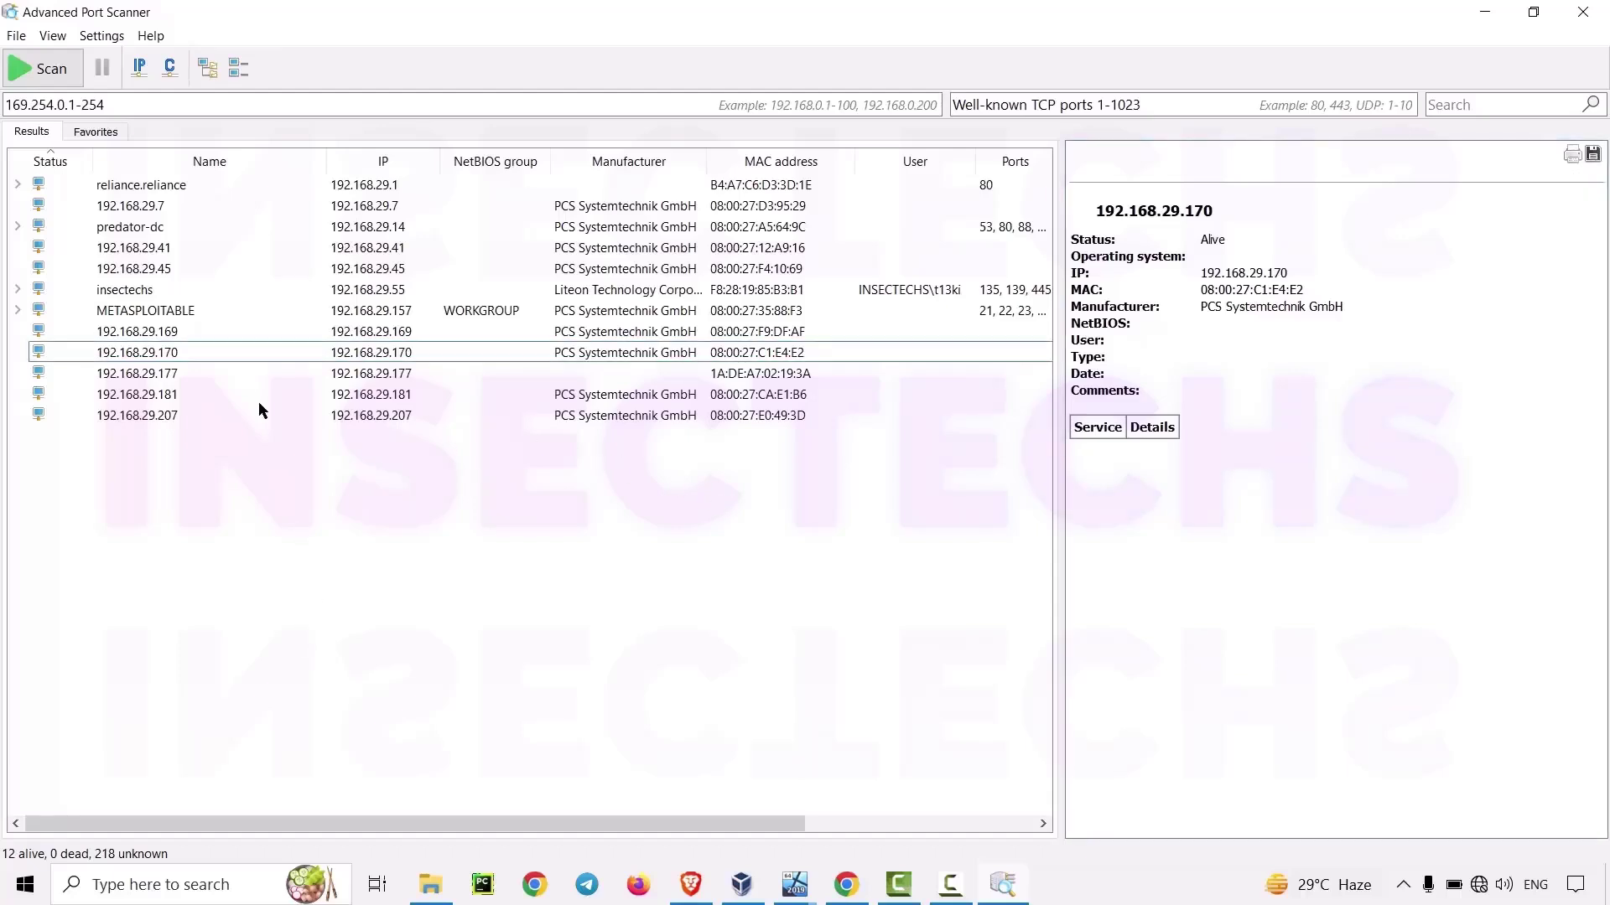
left_click(15, 35)
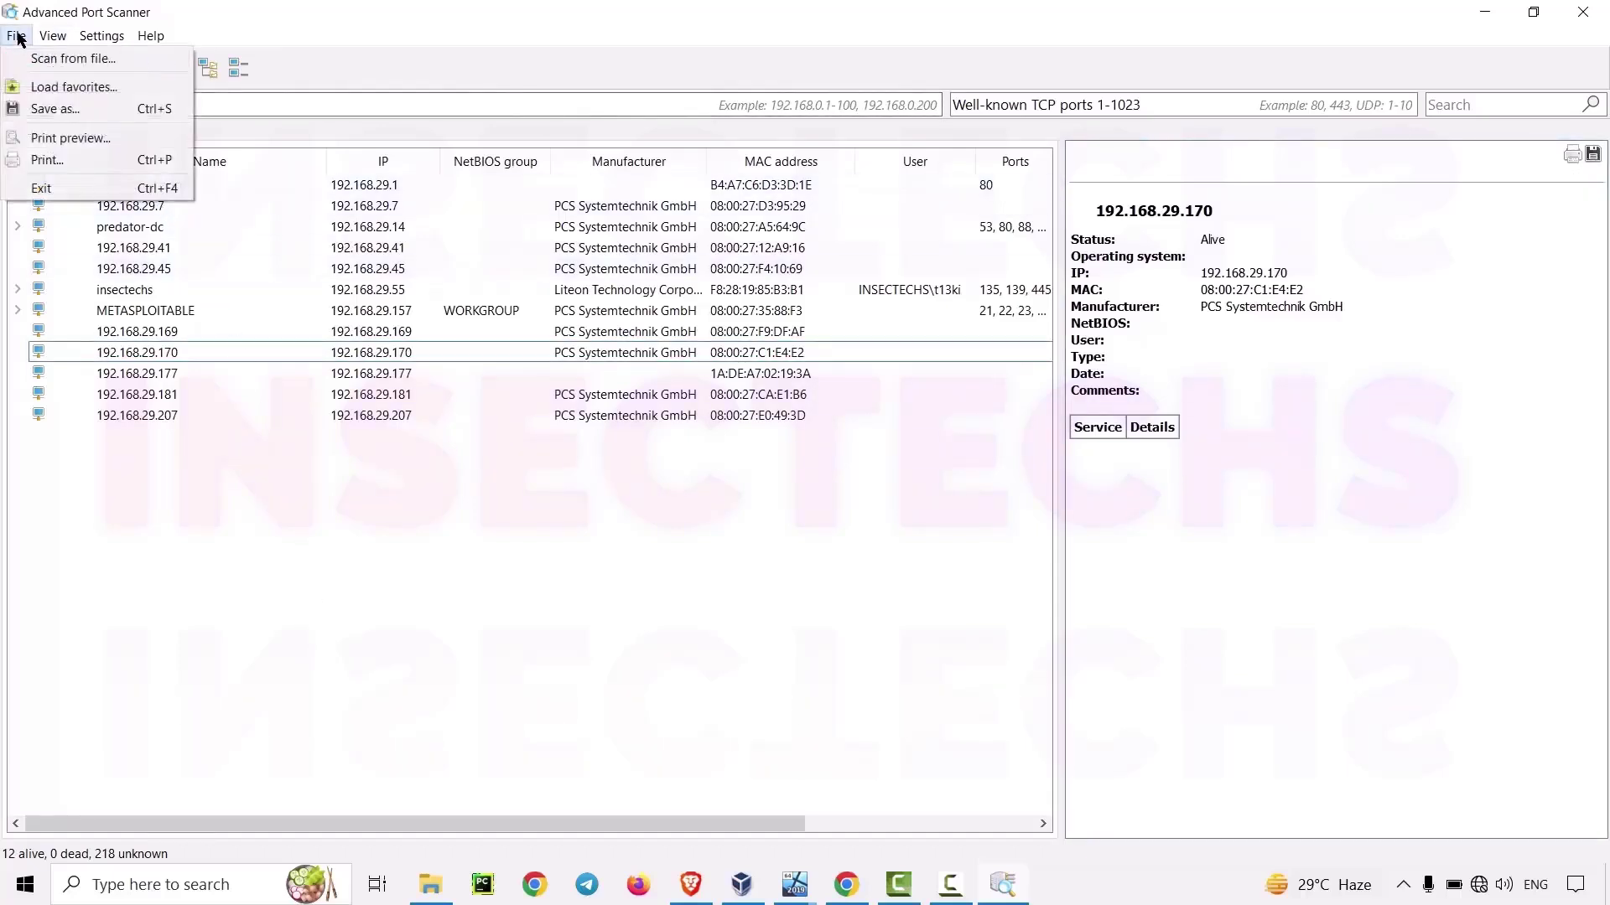
left_click(40, 111)
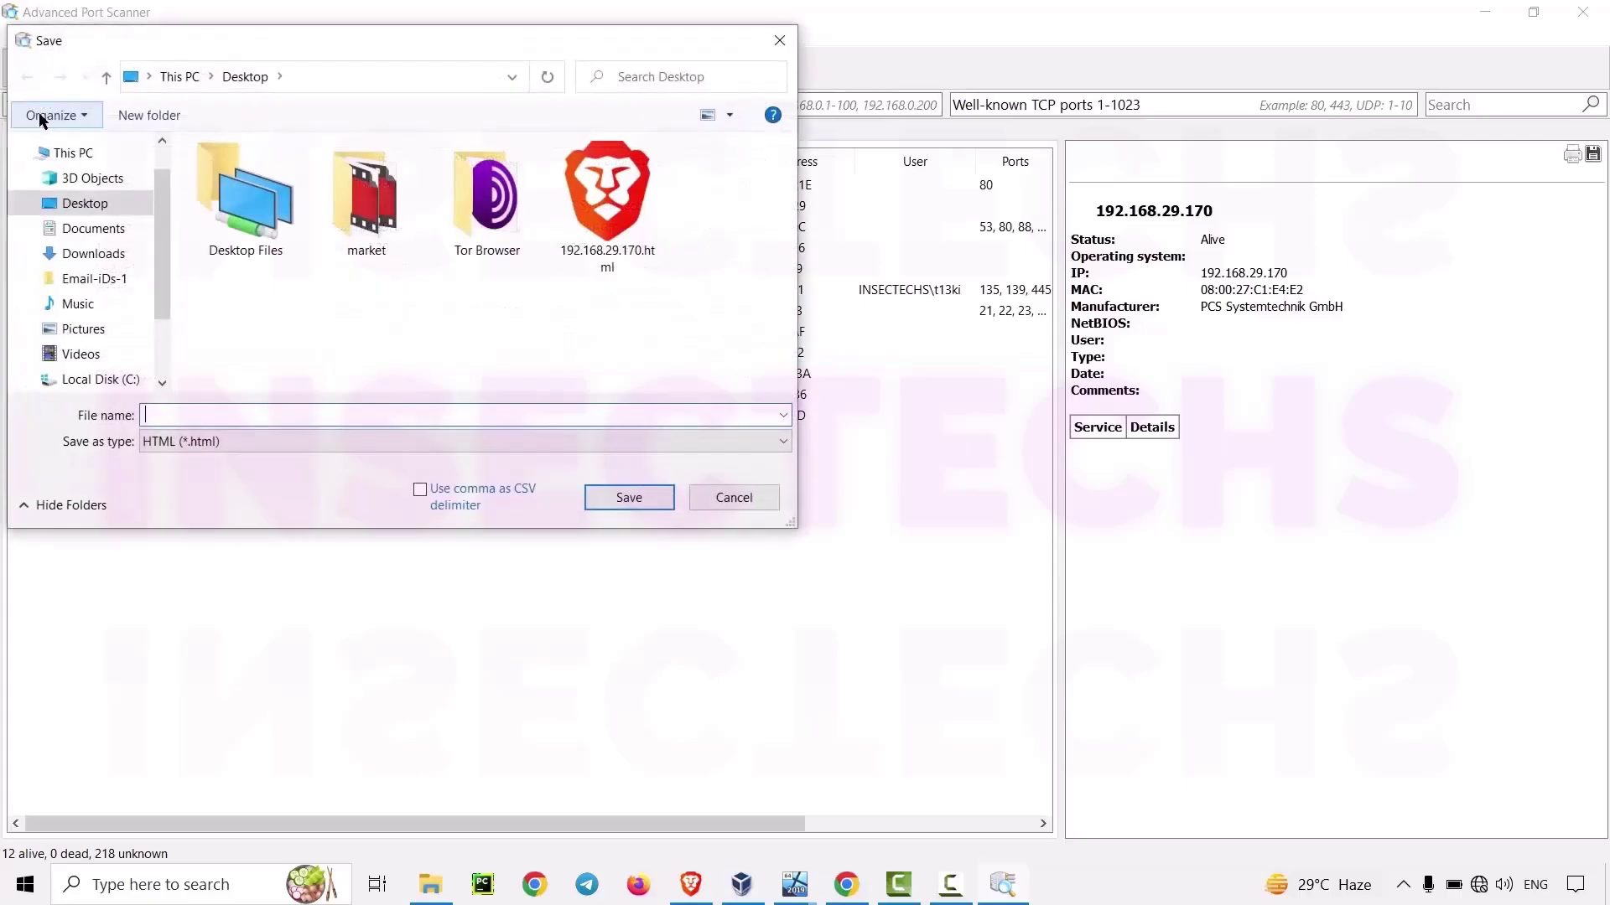
type("resul")
type("ts")
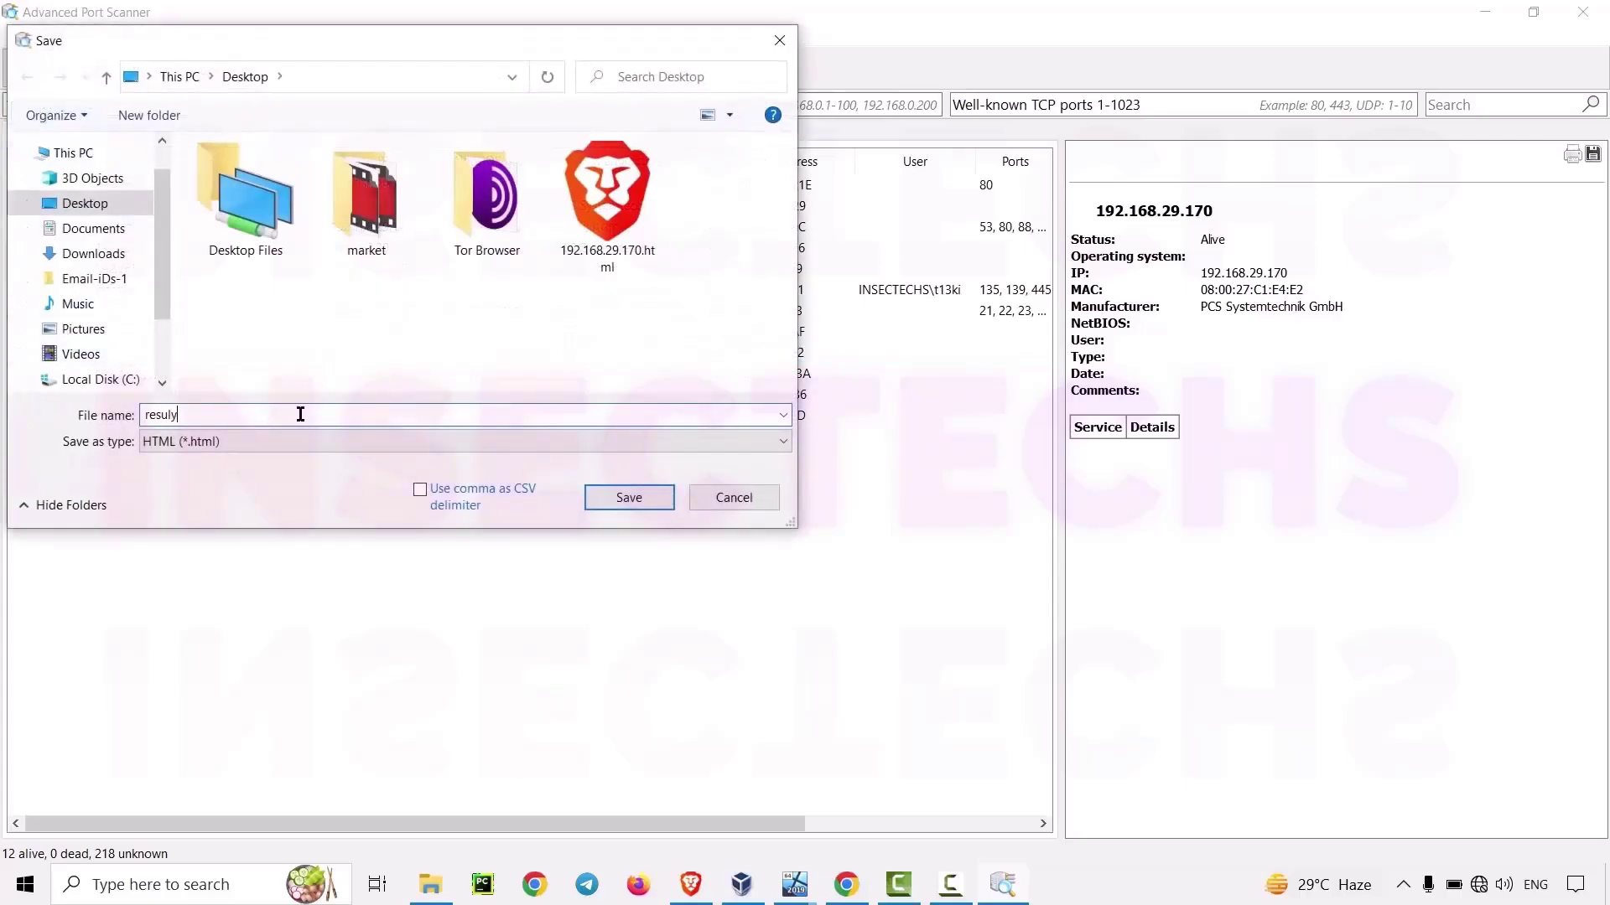
key("Return")
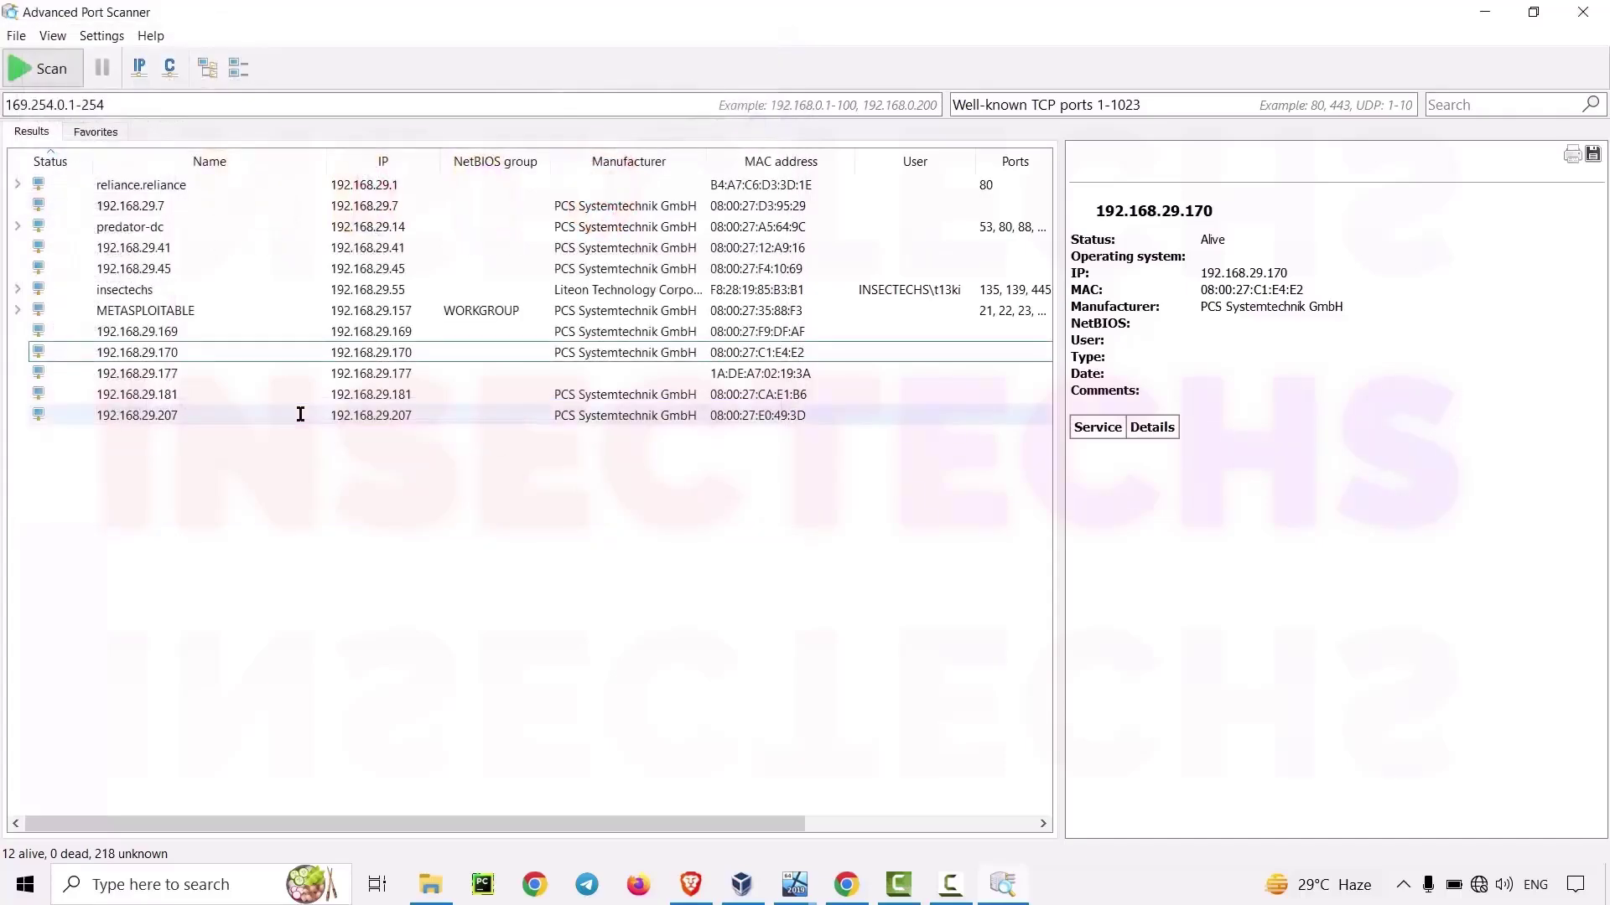
Open the saved results.html from the desktop in Google Chrome and review the listed hosts and predator-dc's ports
left_click(1484, 12)
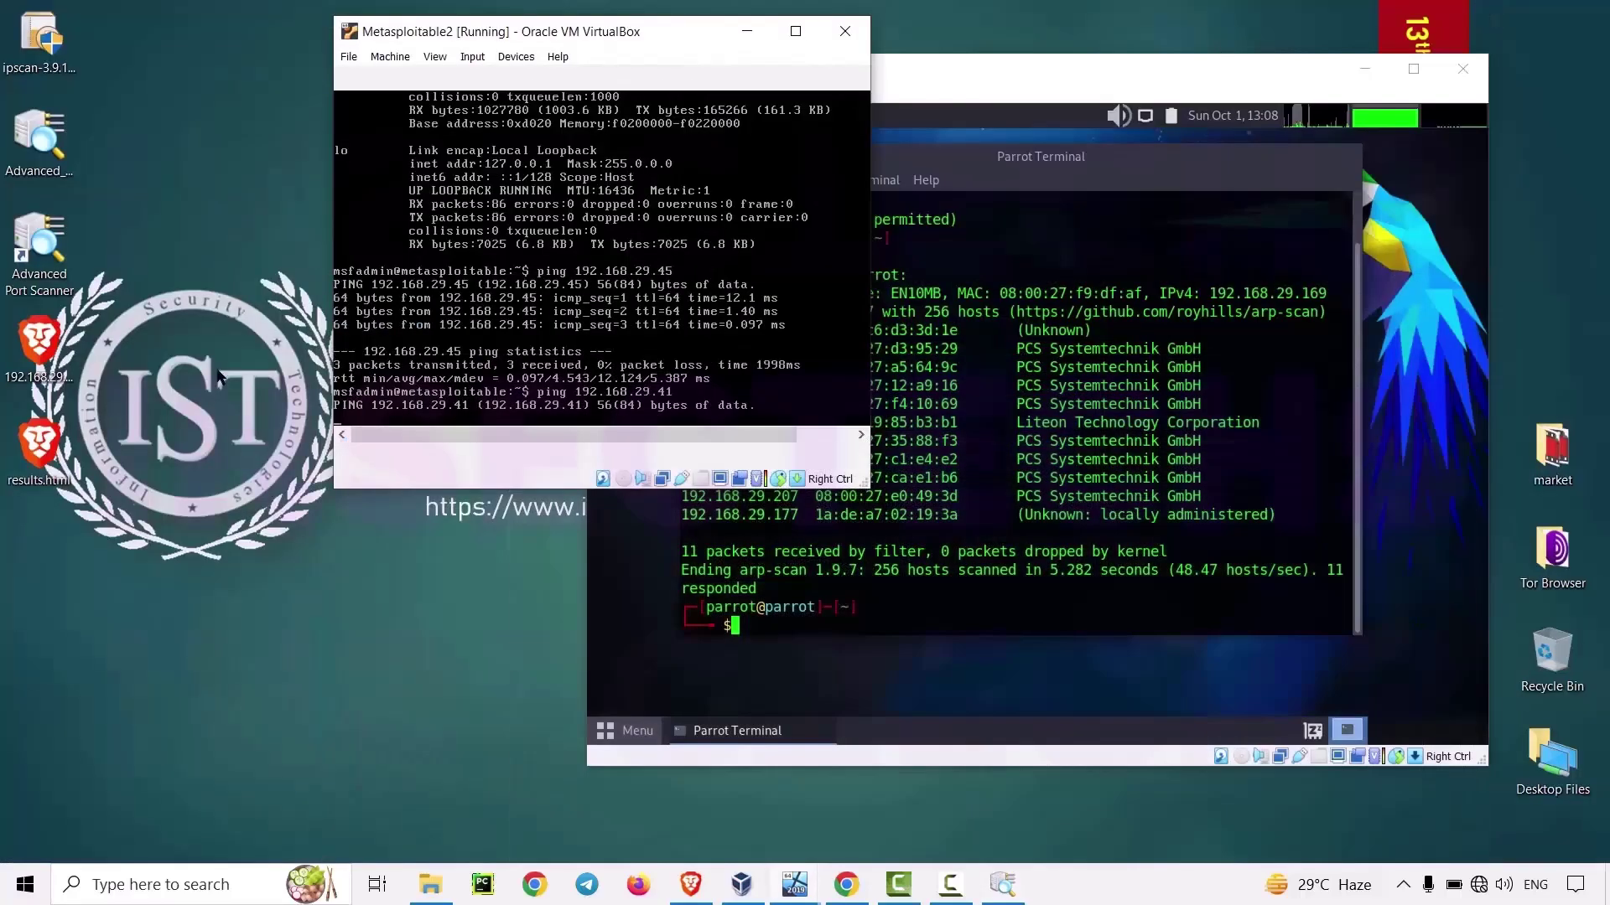
right_click(64, 452)
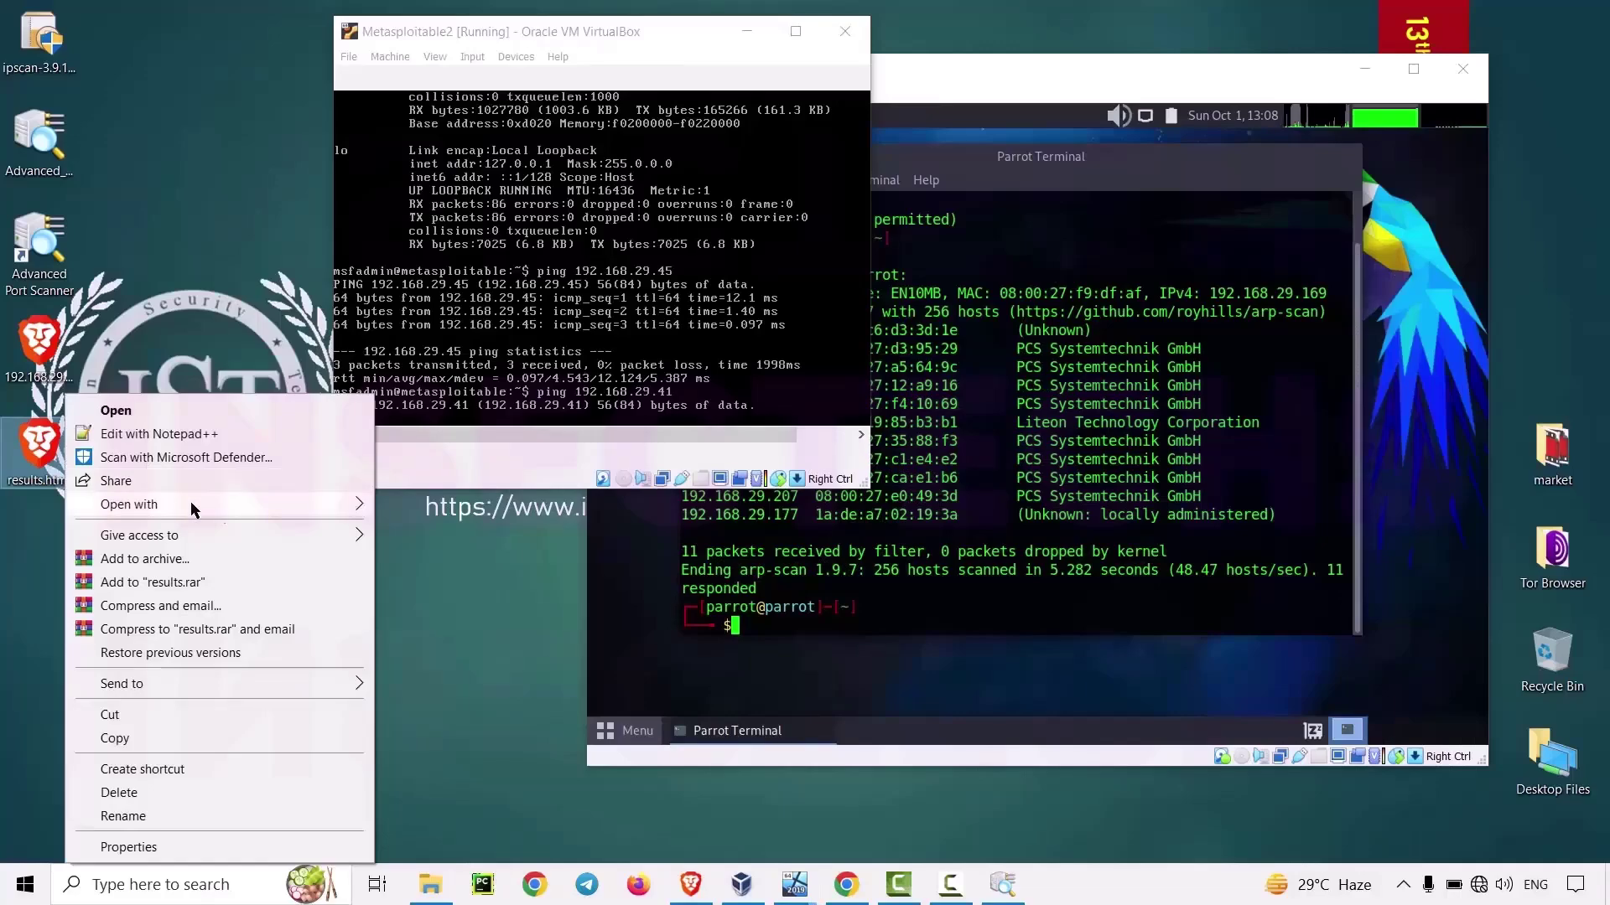
mouse_move(190, 503)
left_click(419, 552)
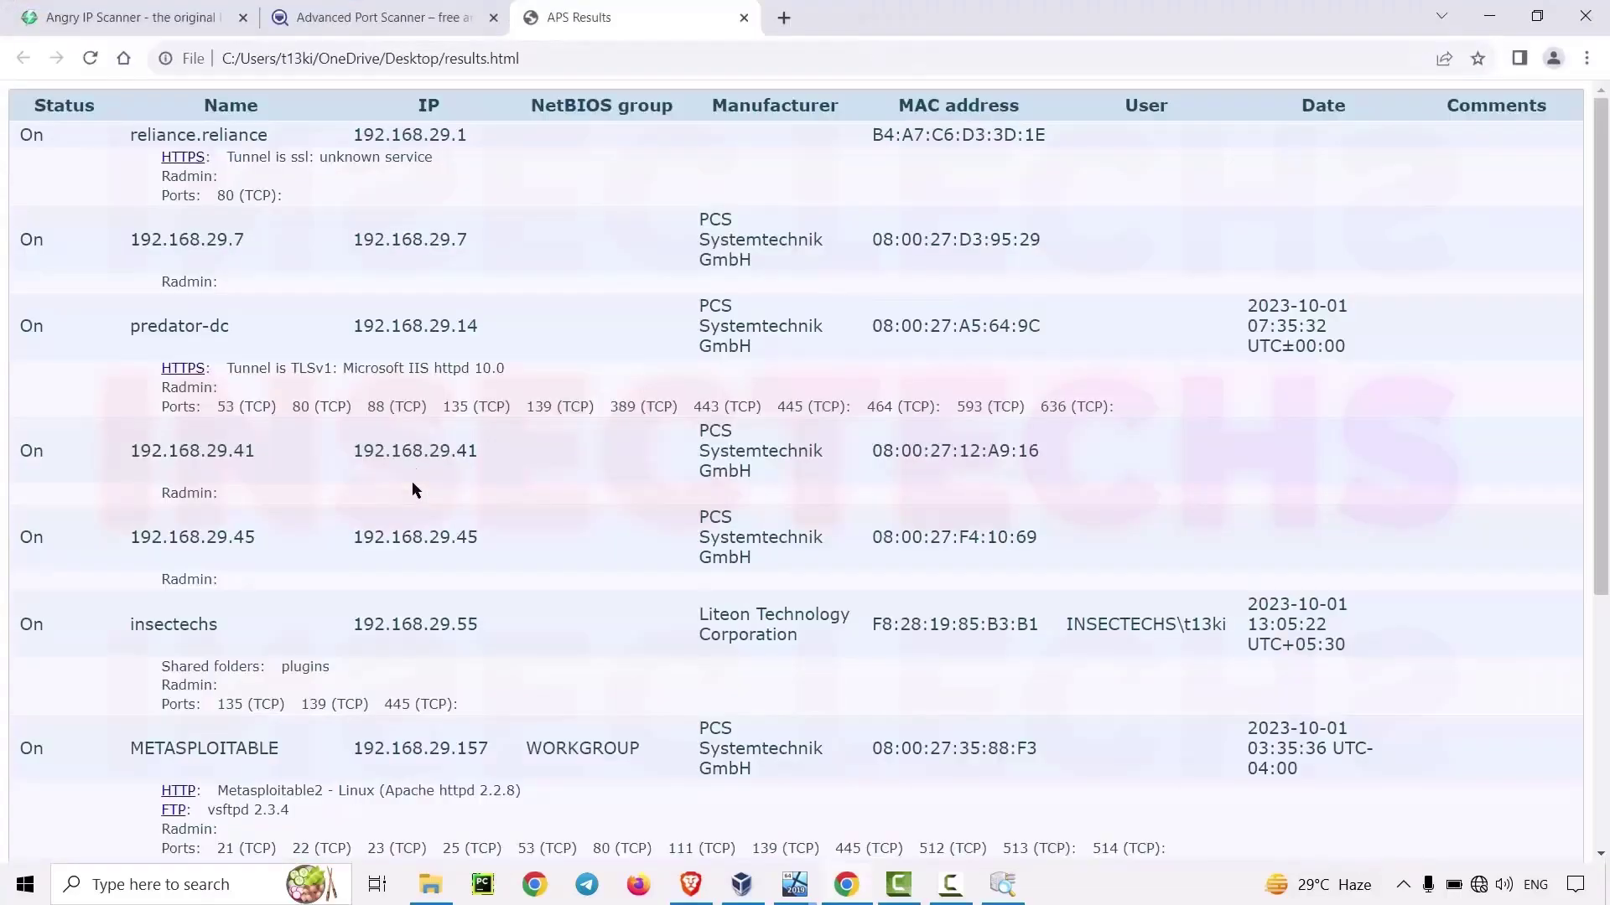
scroll(412, 485, "down", 5)
scroll(725, 553, "up", 5)
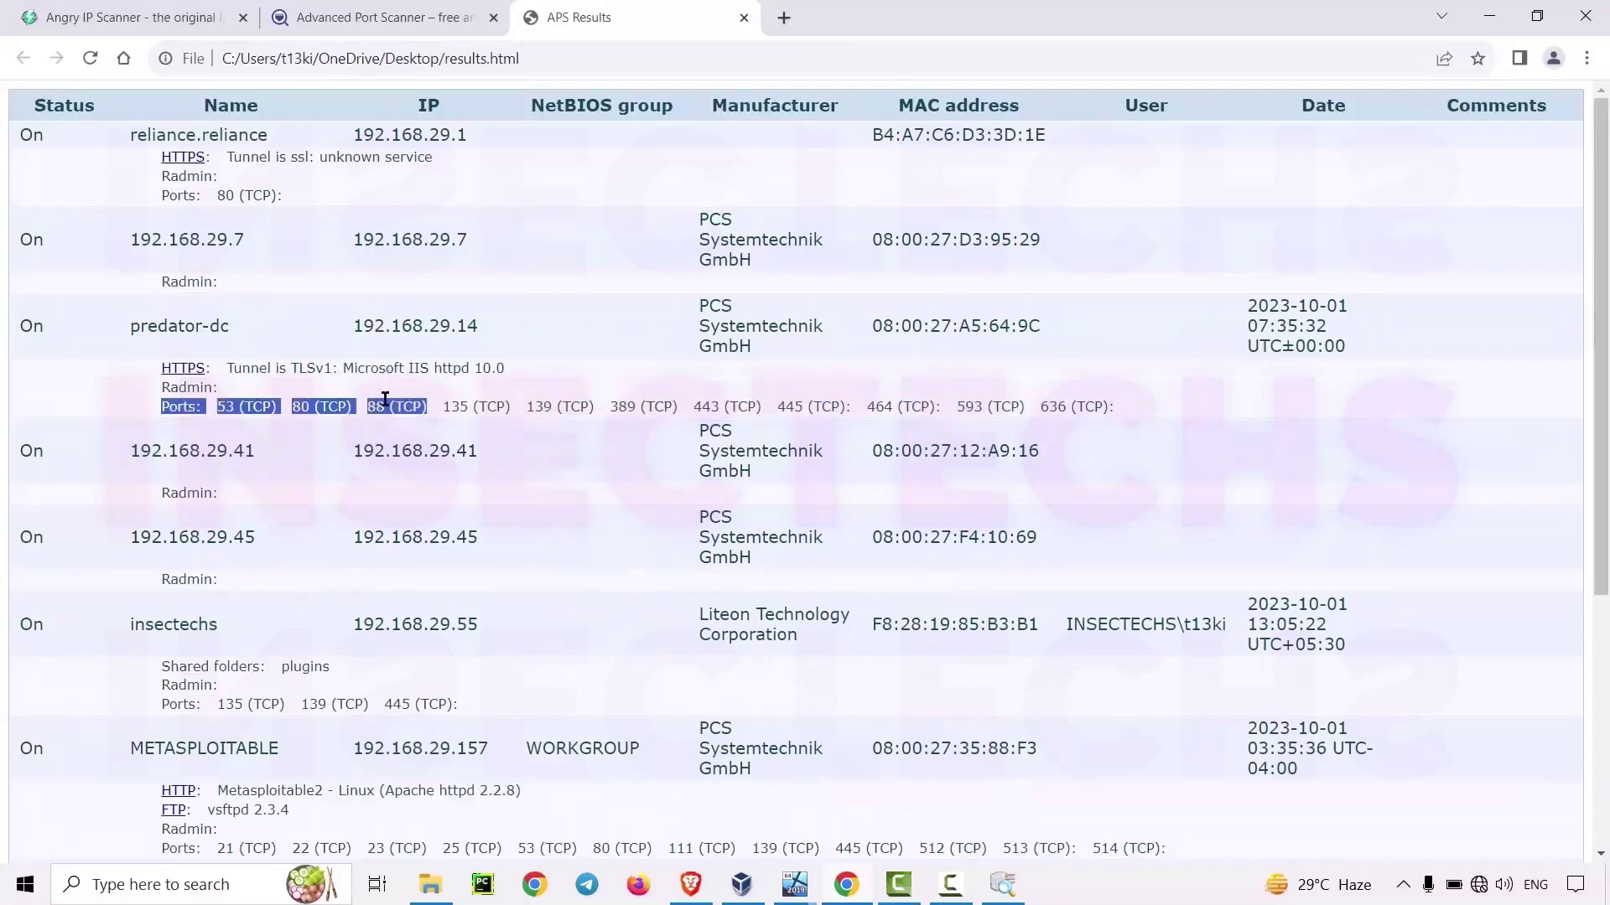
left_click_drag(983, 406, 972, 406)
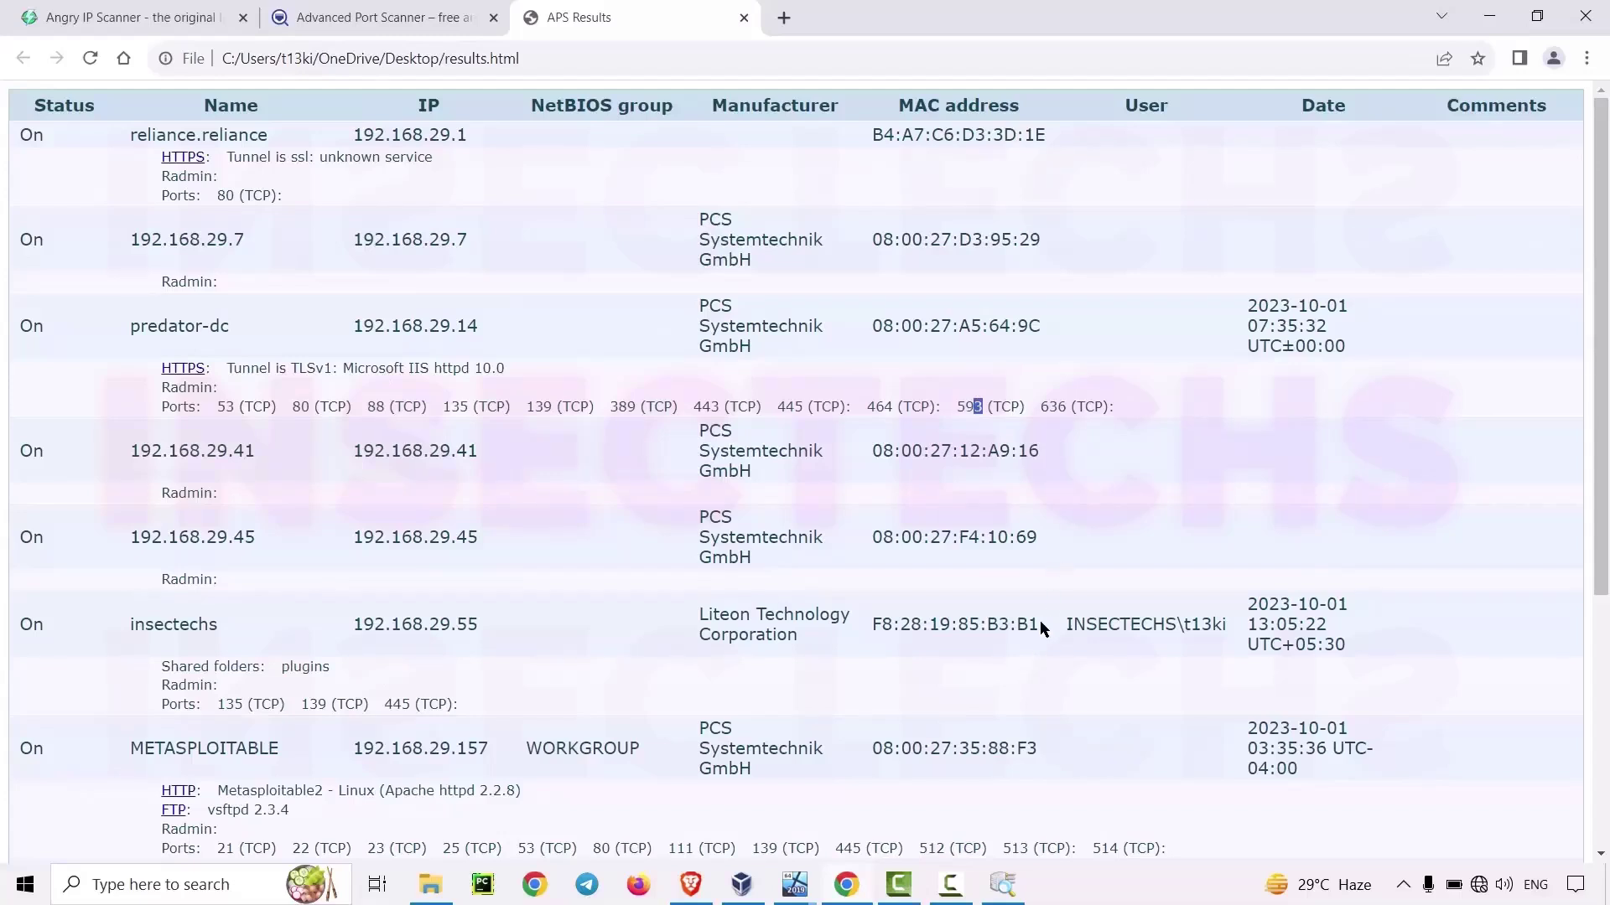
Return to Advanced Port Scanner and set the scan range to the computer's subnet, 169.254.0.1-169.254.255.254
left_click(1004, 887)
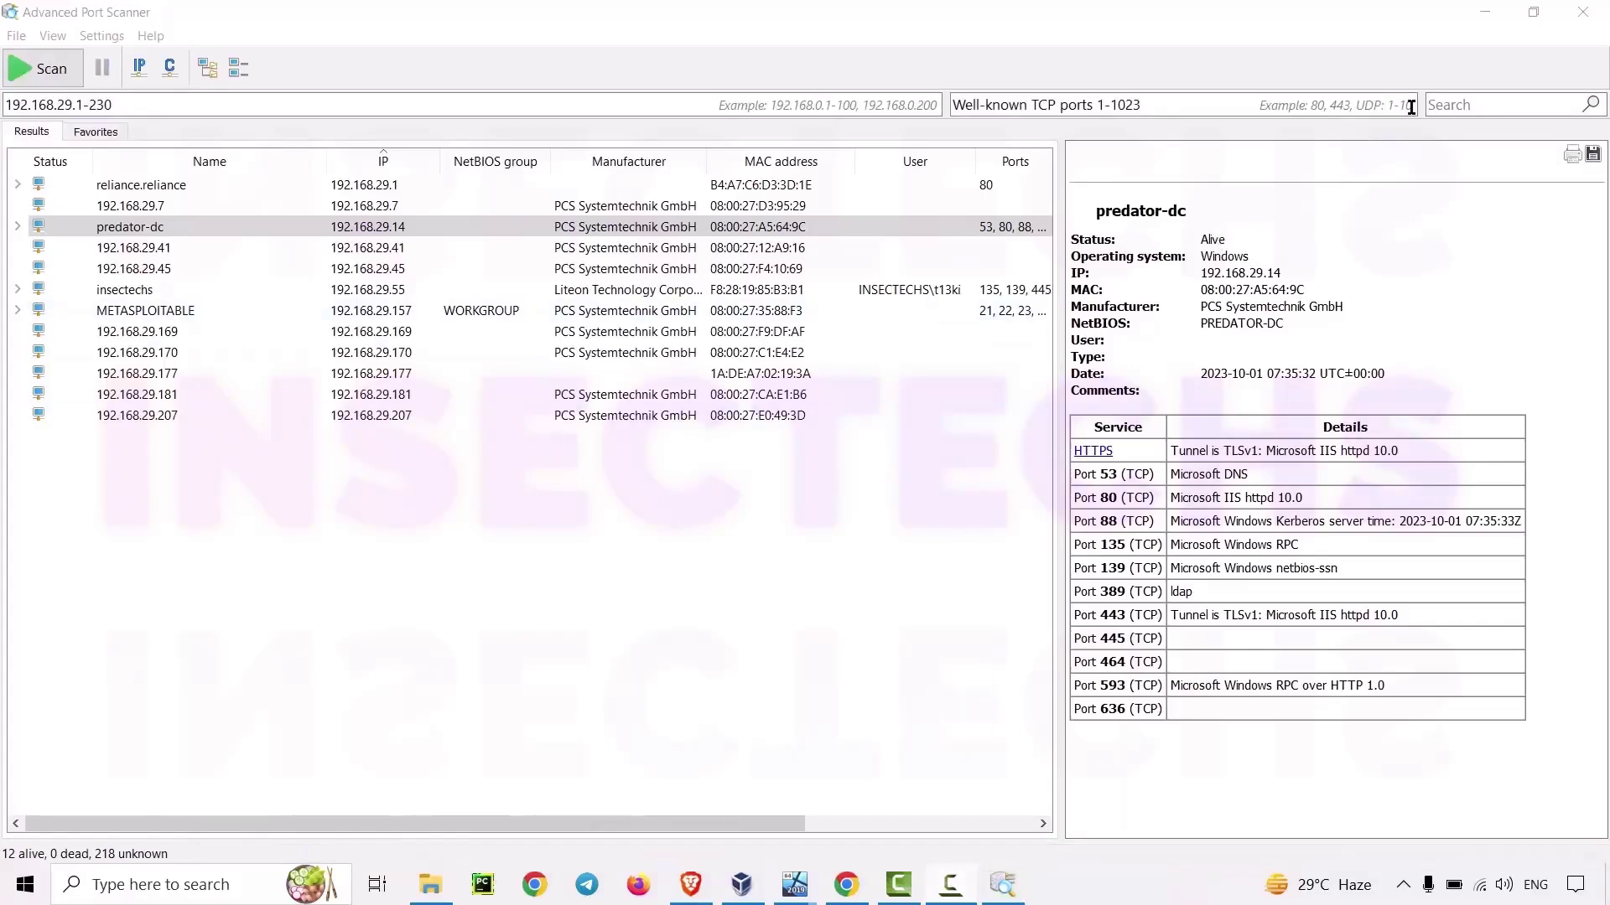
left_click(470, 556)
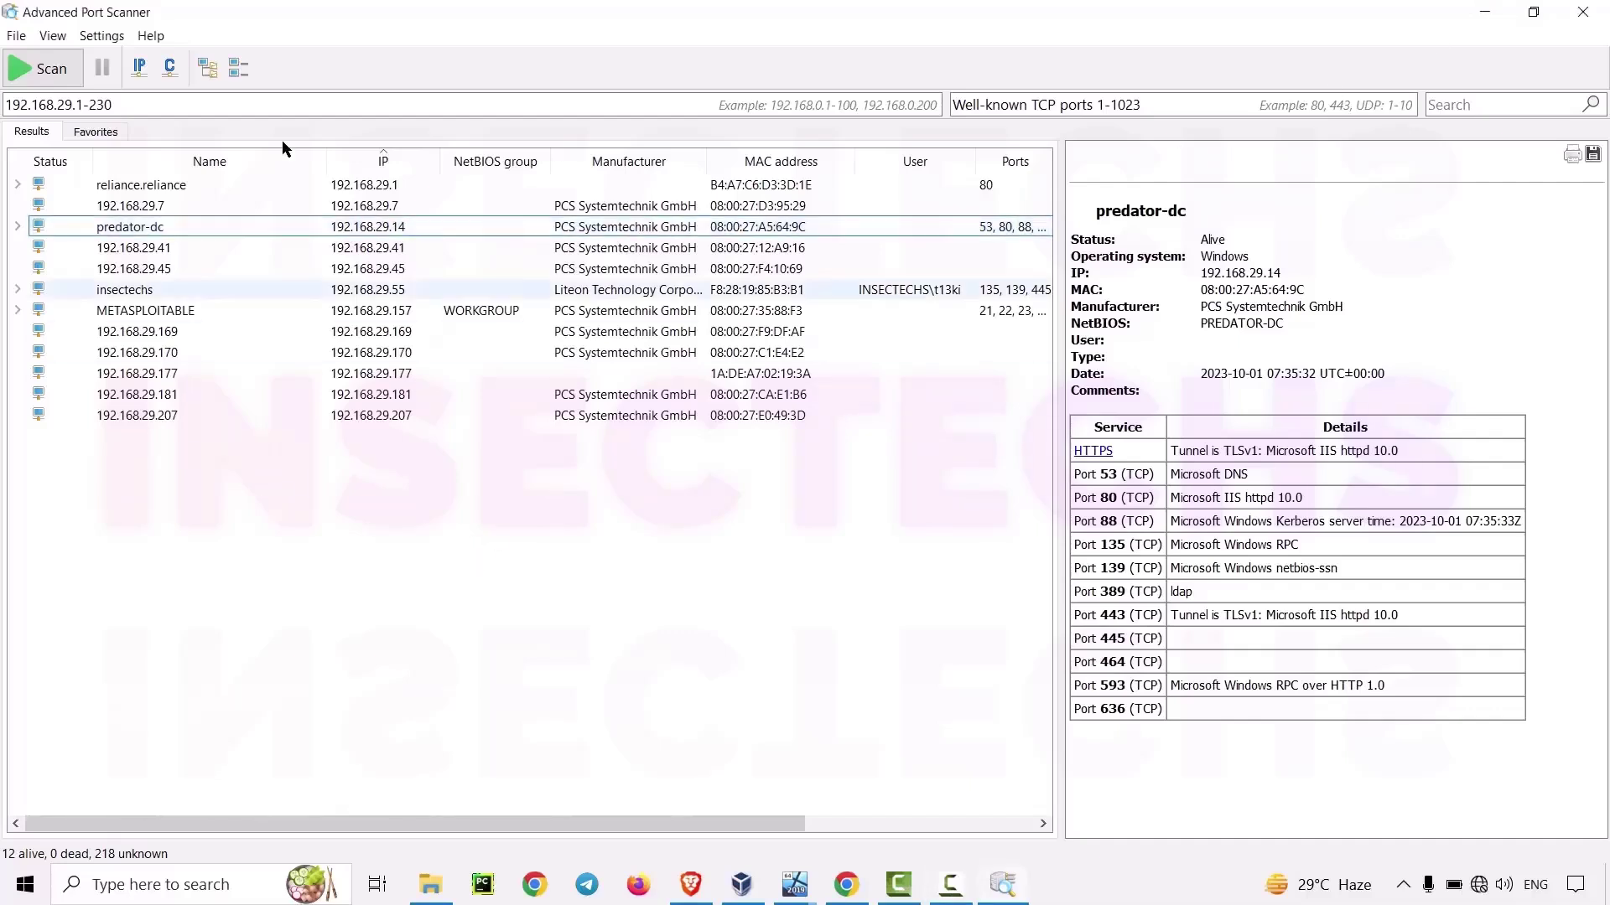
left_click(139, 68)
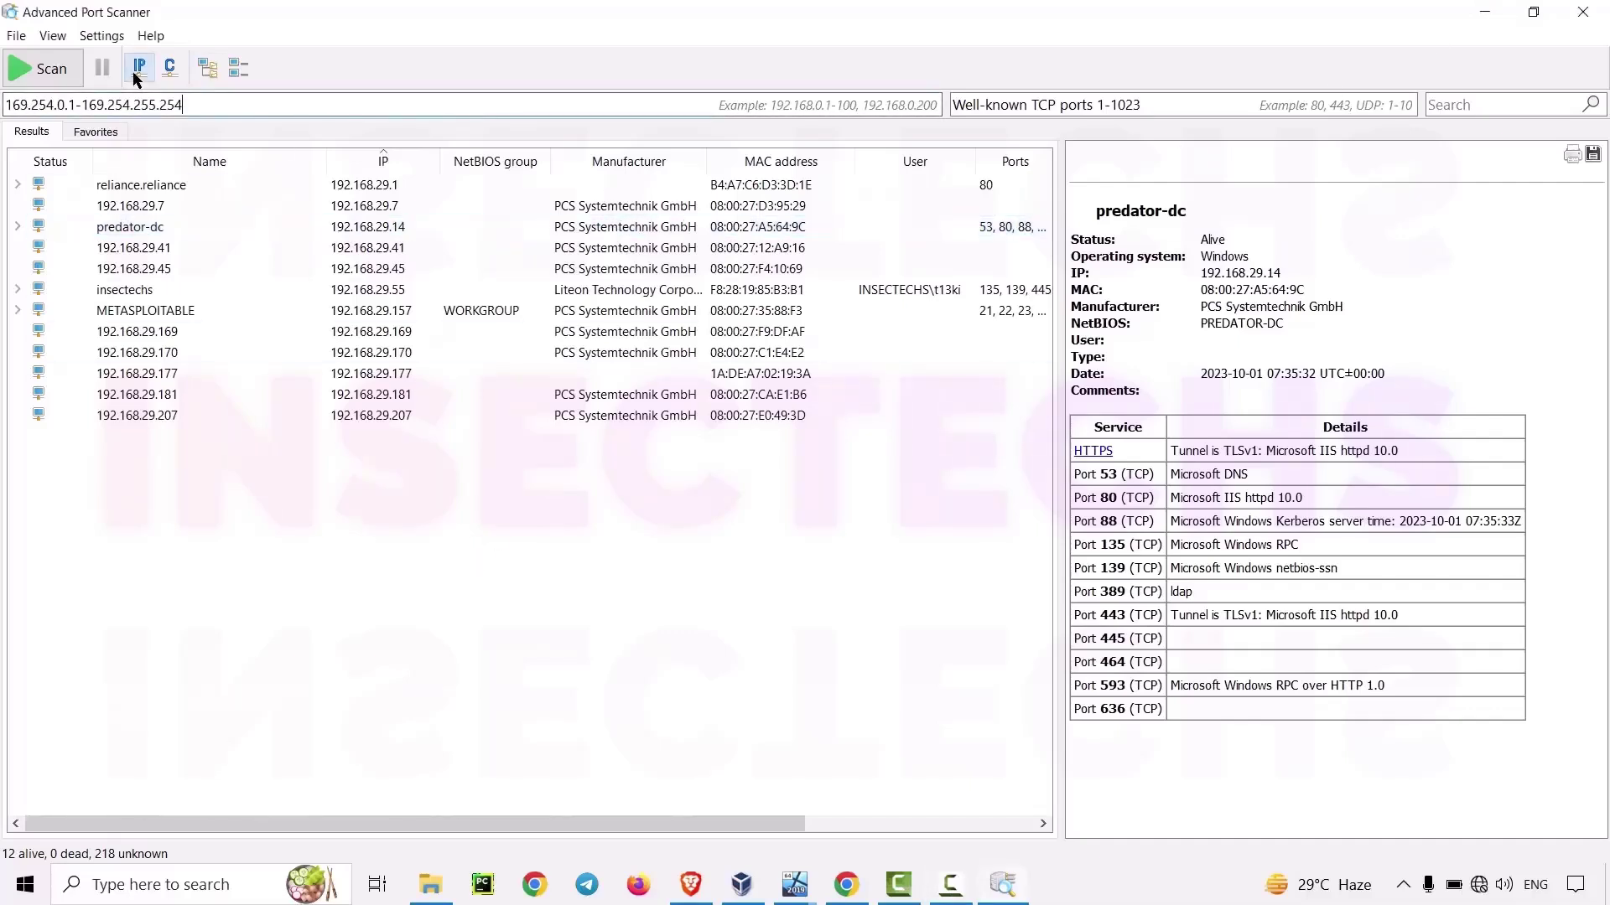